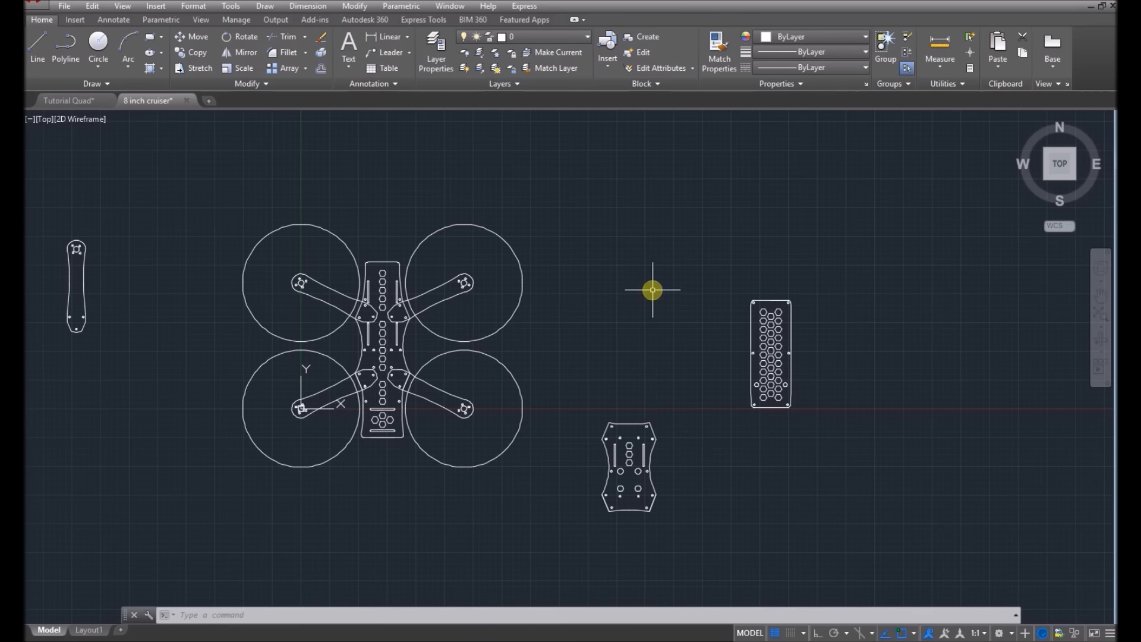
Switch to the Tutorial Quad drawing.
{"action": "key", "text": "ctrl+Tab"}
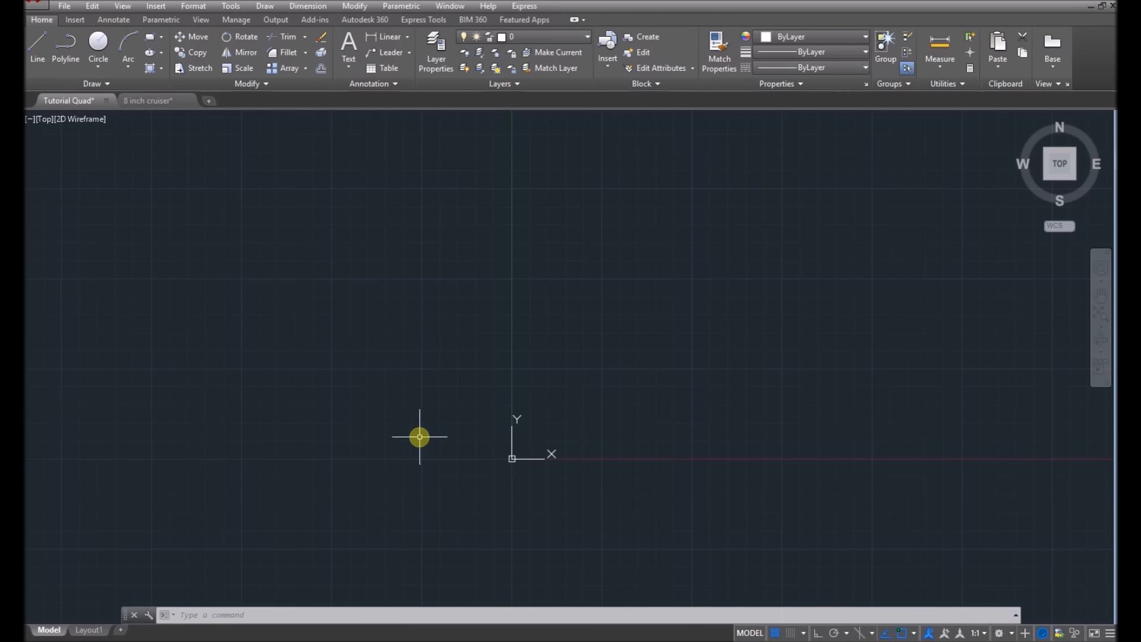
{"action": "scroll", "coordinate": [417, 432], "scroll_direction": "down", "scroll_amount": 2}
{"action": "scroll", "coordinate": [417, 431], "scroll_direction": "up", "scroll_amount": 2}
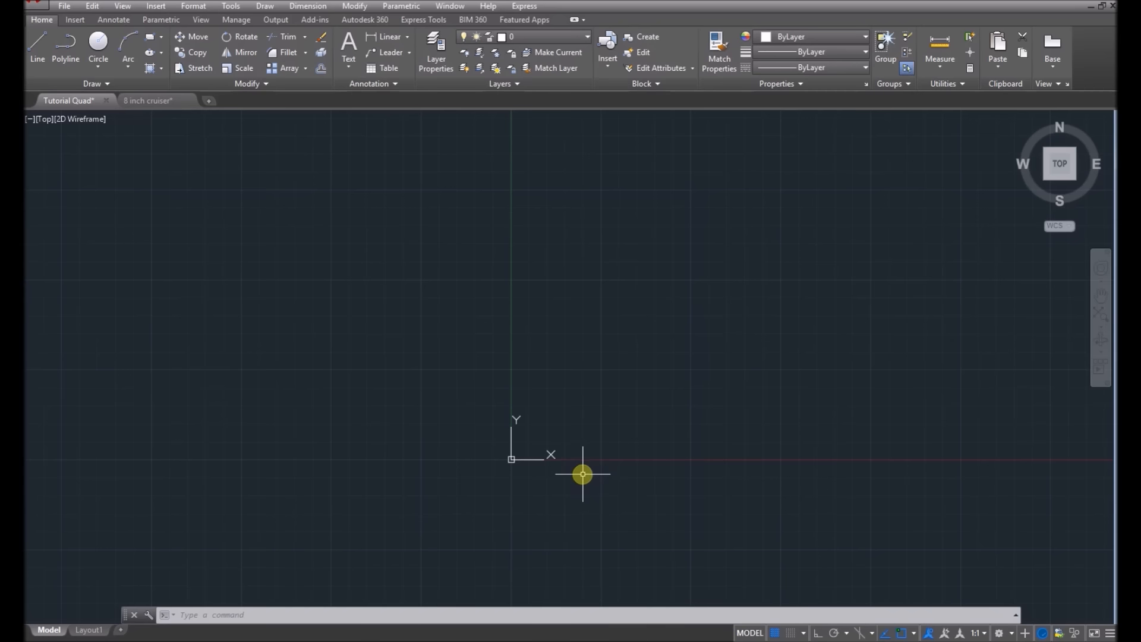
Switch to Chrome and search Google for the conversion 7" to mm, selecting the millimetre result.
{"action": "mouse_move", "coordinate": [400, 634]}
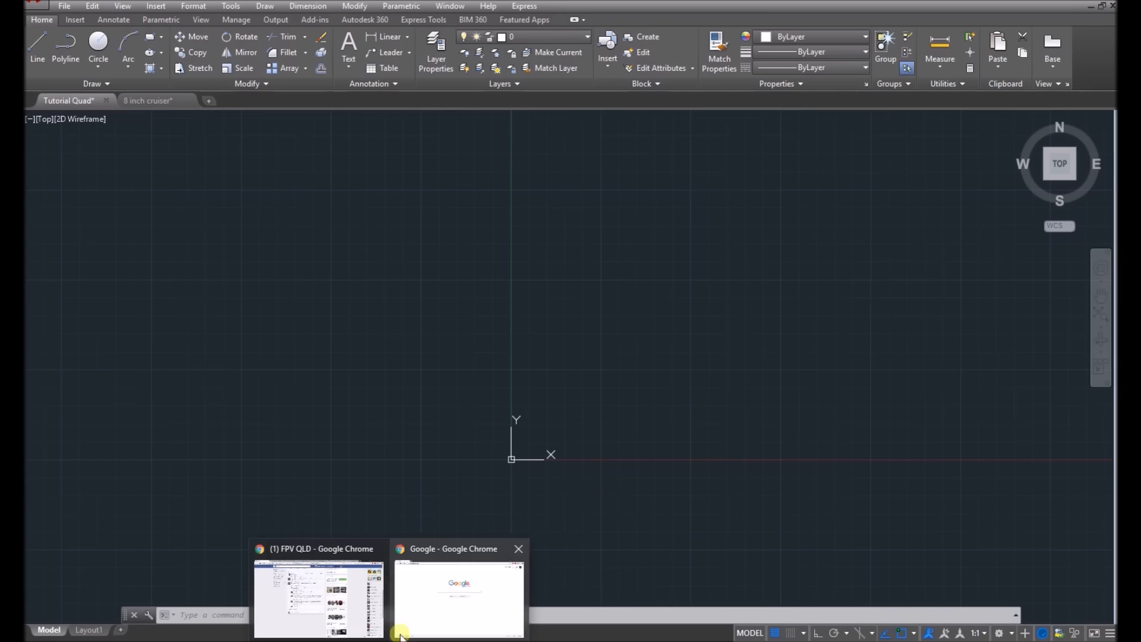
{"action": "left_click", "coordinate": [428, 609]}
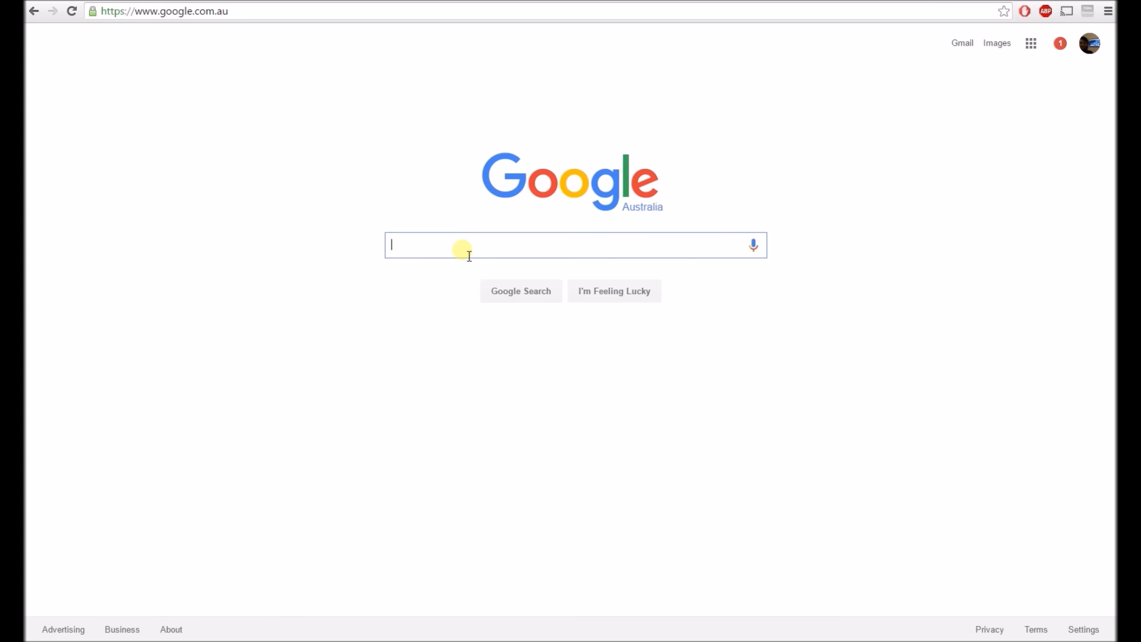
{"action": "type", "text": "7\" "}
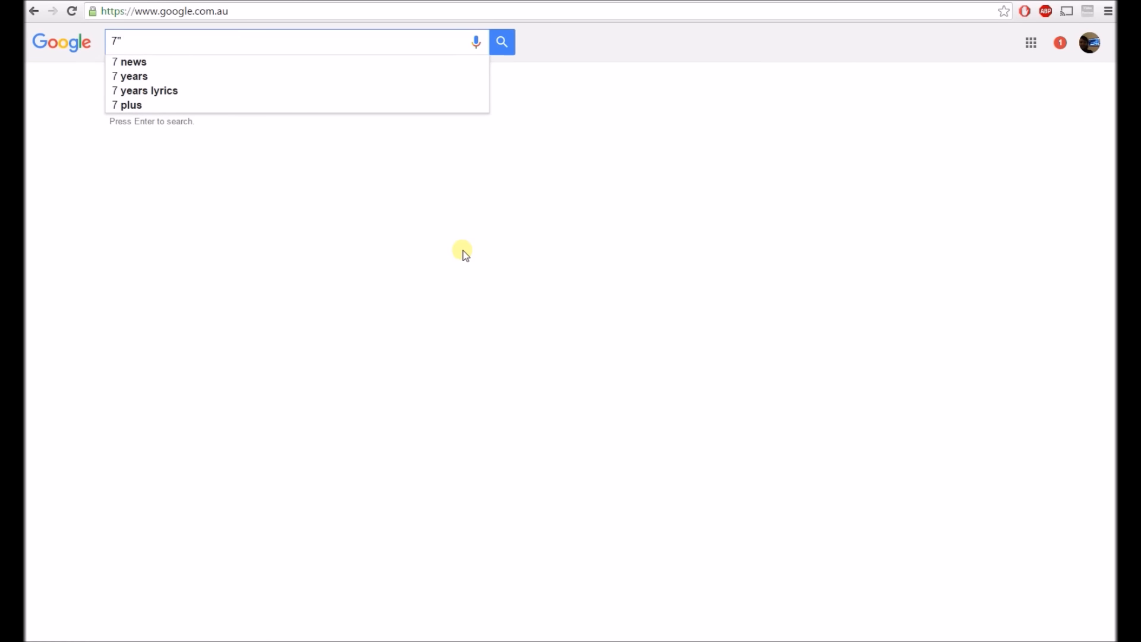
{"action": "type", "text": "to mm"}
{"action": "key", "text": "Return"}
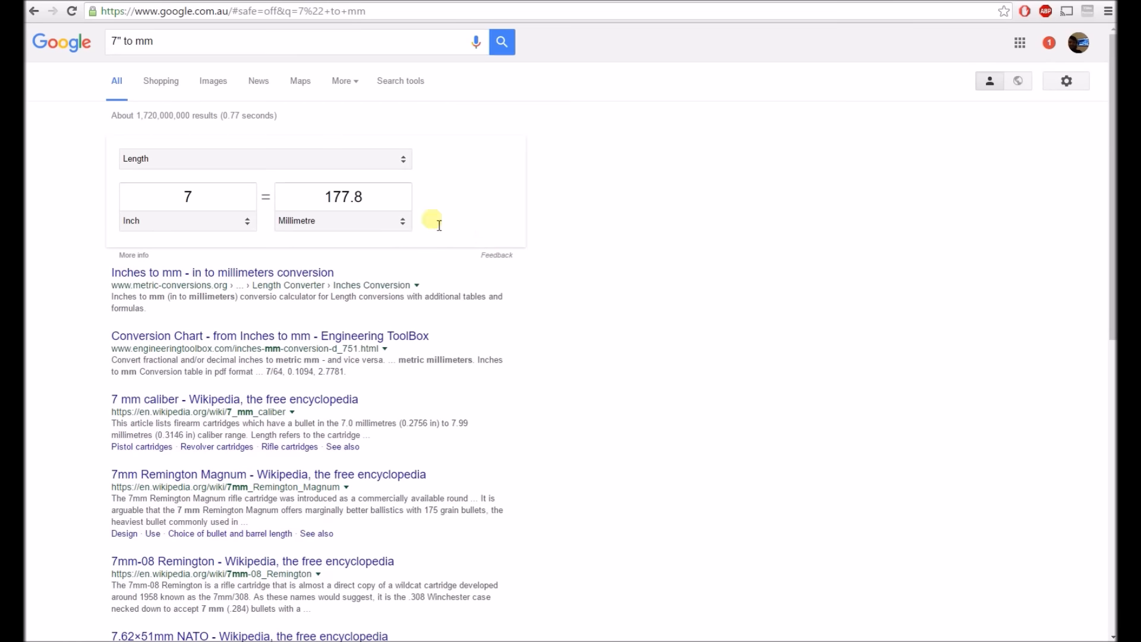
{"action": "left_click_drag", "start_coordinate": [374, 196], "coordinate": [307, 197]}
{"action": "left_click", "coordinate": [362, 199]}
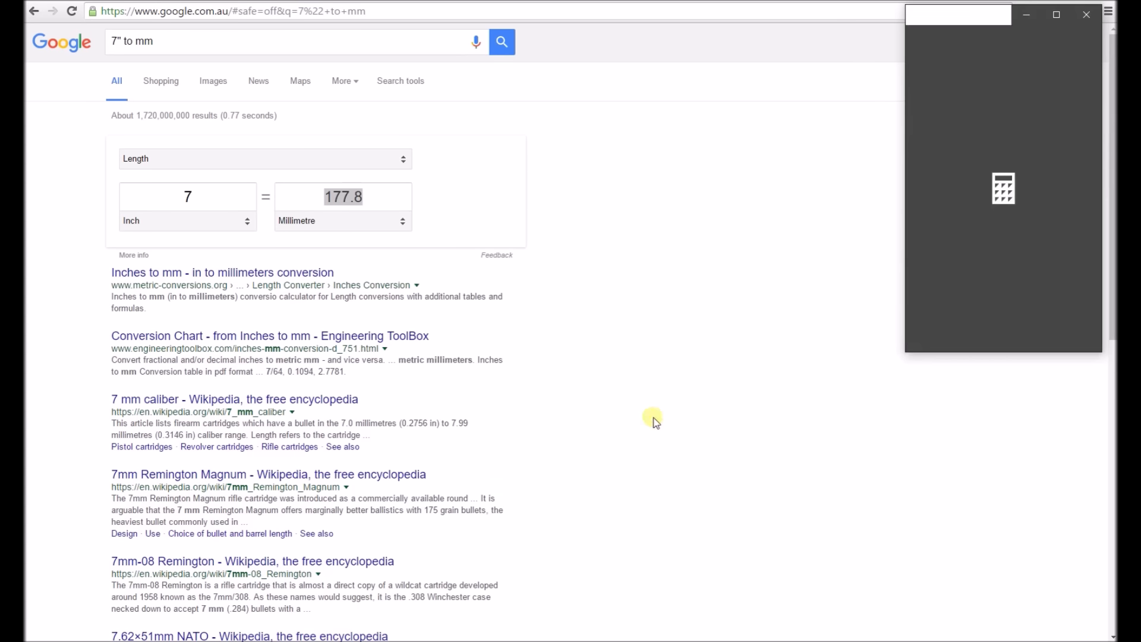
Divide 178 by 2 in Calculator and return to the Tutorial Quad drawing in AutoCAD.
{"action": "left_click_drag", "start_coordinate": [966, 17], "coordinate": [850, 43]}
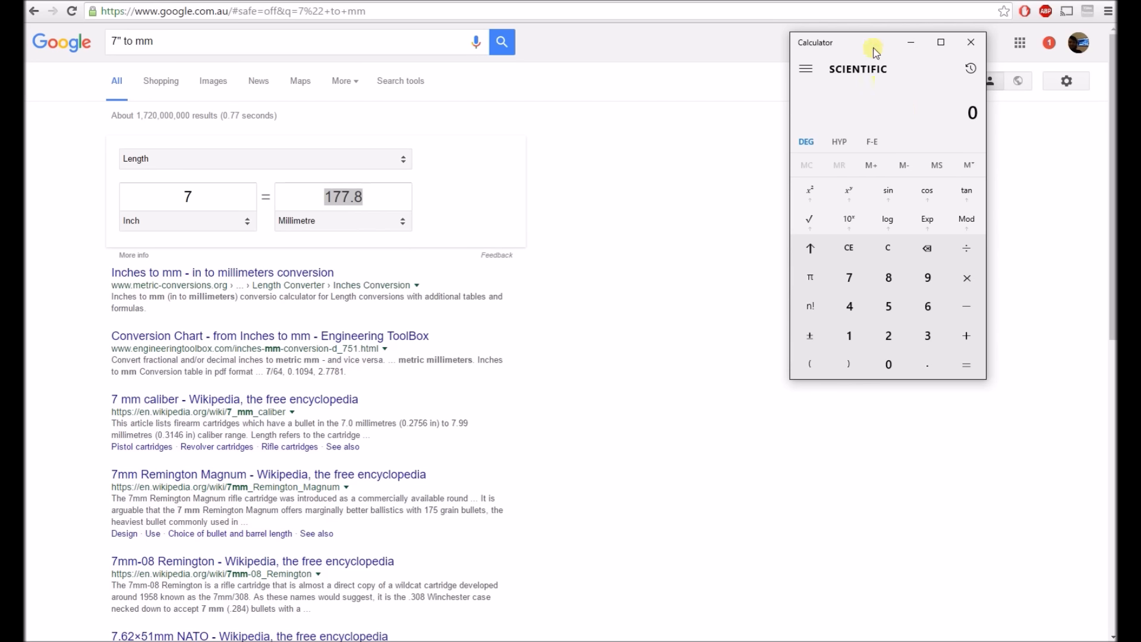
{"action": "type", "text": "1782"}
{"action": "key", "text": "Escape"}
{"action": "type", "text": "178/2"}
{"action": "key", "text": "Return"}
{"action": "left_click", "coordinate": [549, 641]}
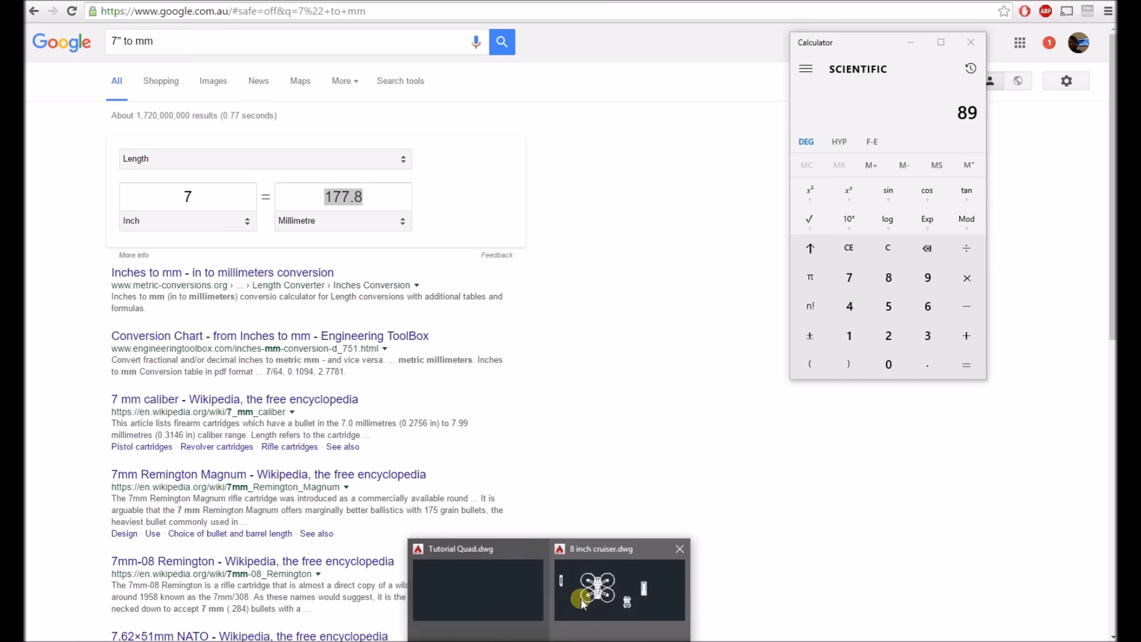
{"action": "left_click", "coordinate": [520, 605]}
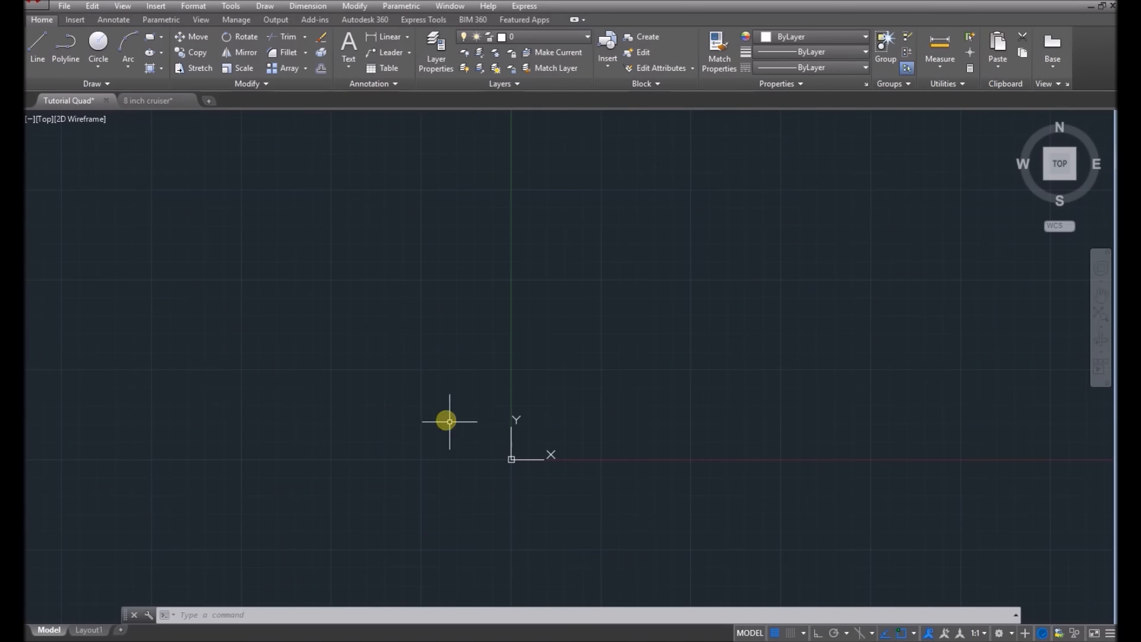
{"action": "left_click", "coordinate": [99, 43]}
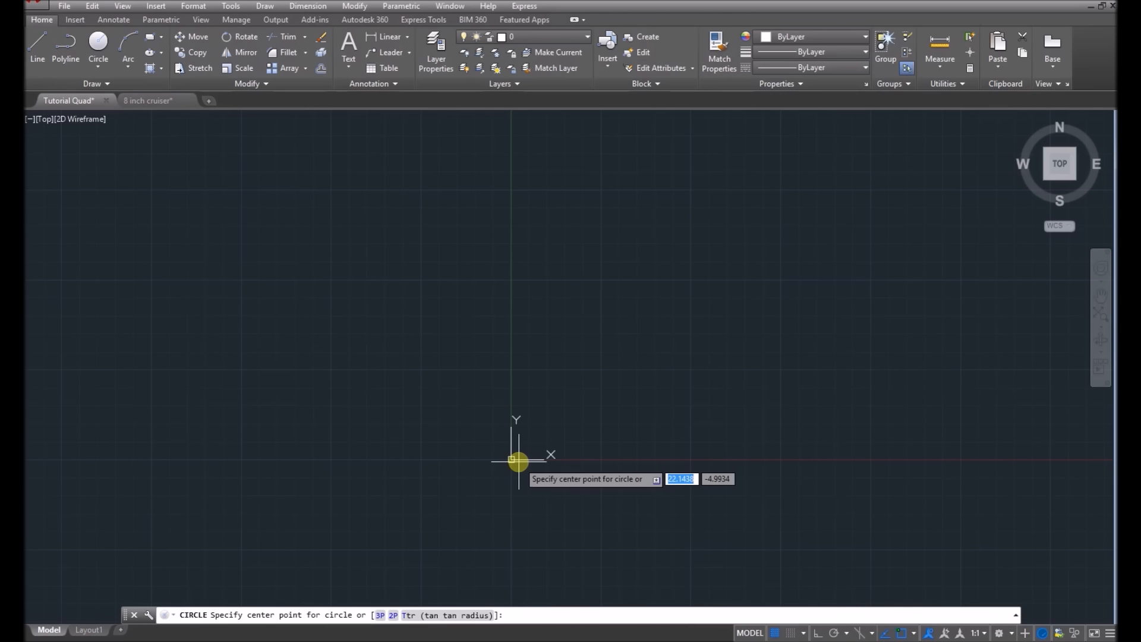
{"action": "type", "text": "0"}
{"action": "key", "text": "Tab"}
{"action": "type", "text": "01"}
{"action": "key", "text": "BackSpace"}
{"action": "key", "text": "BackSpace"}
{"action": "key", "text": "BackSpace"}
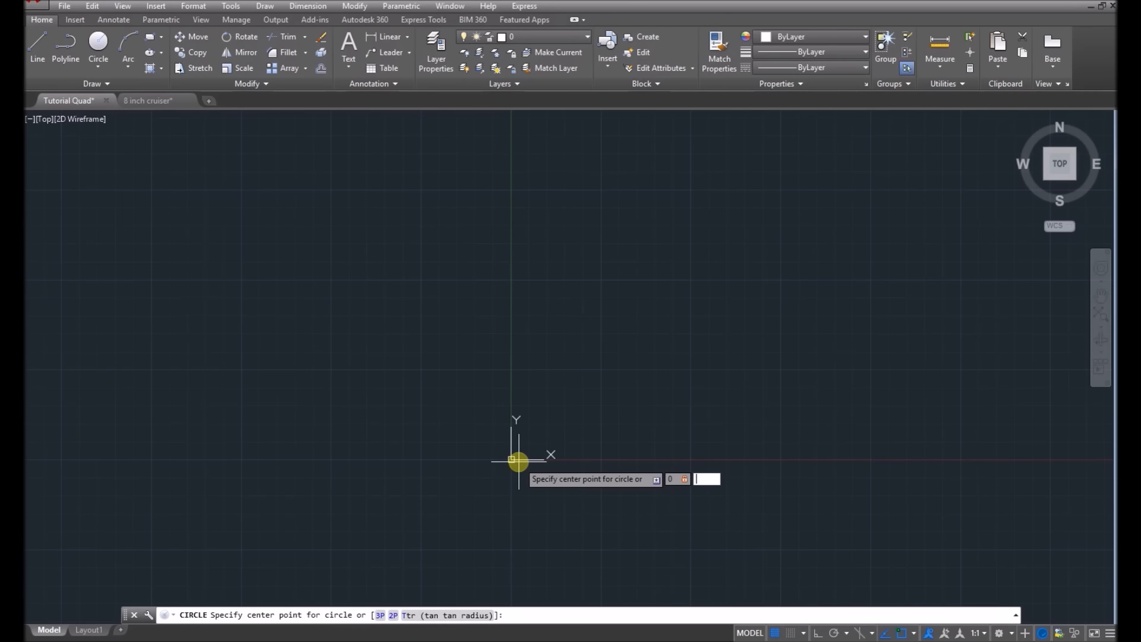
{"action": "key", "text": "Escape"}
Draw a circle centred at the origin 0,0 with a radius of 89.
{"action": "left_click", "coordinate": [315, 639]}
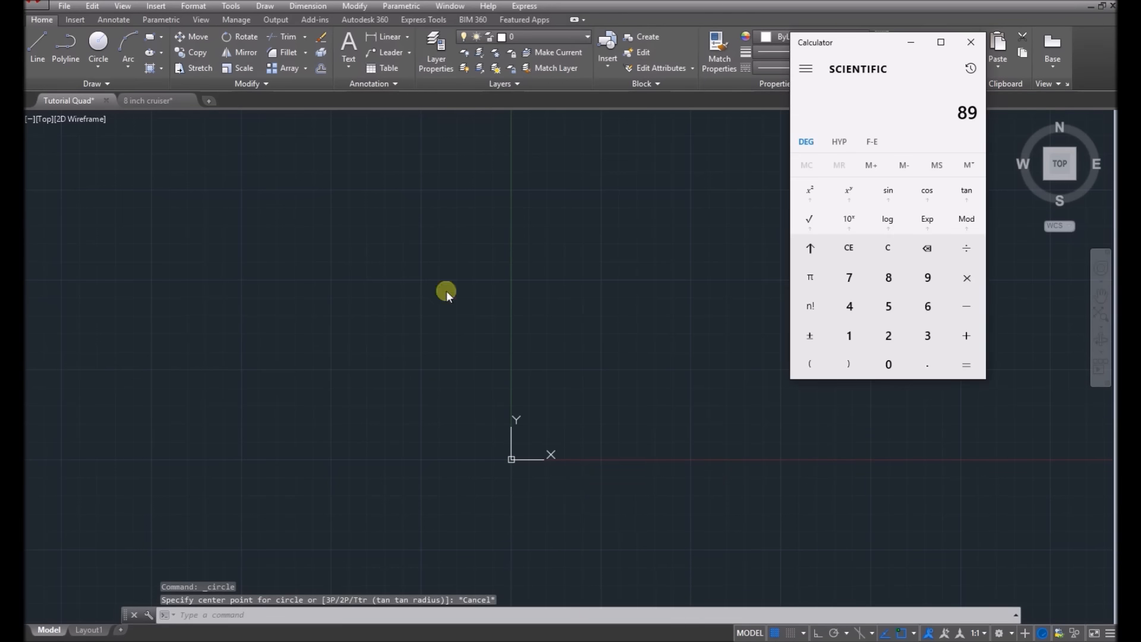
{"action": "left_click", "coordinate": [611, 479]}
{"action": "left_click", "coordinate": [98, 43]}
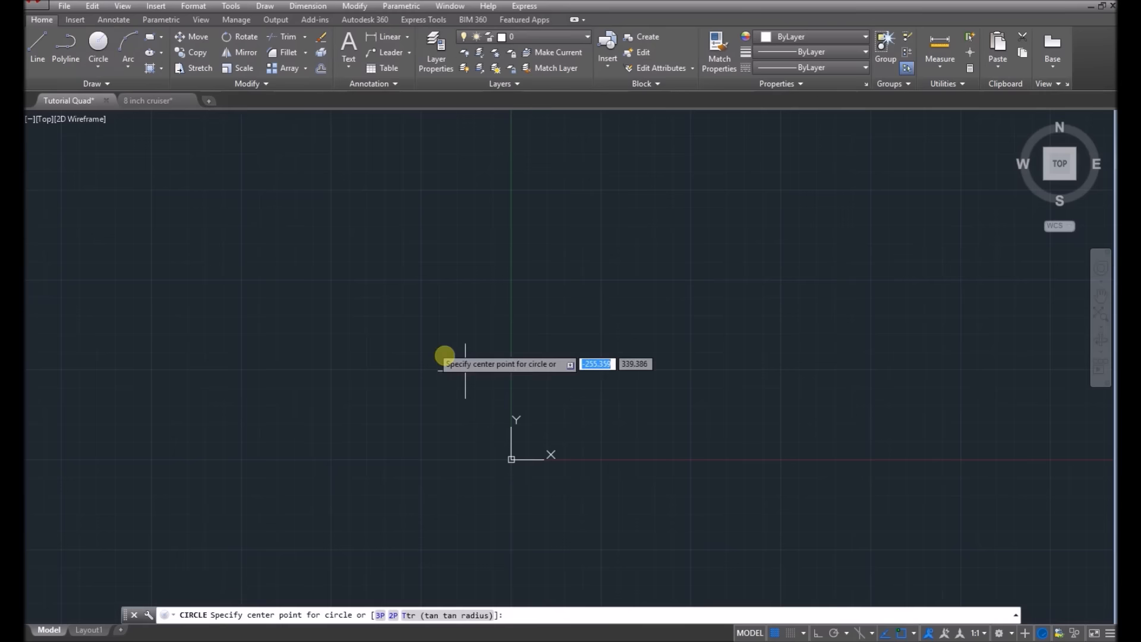
{"action": "type", "text": "0"}
{"action": "key", "text": "Tab"}
{"action": "type", "text": "0"}
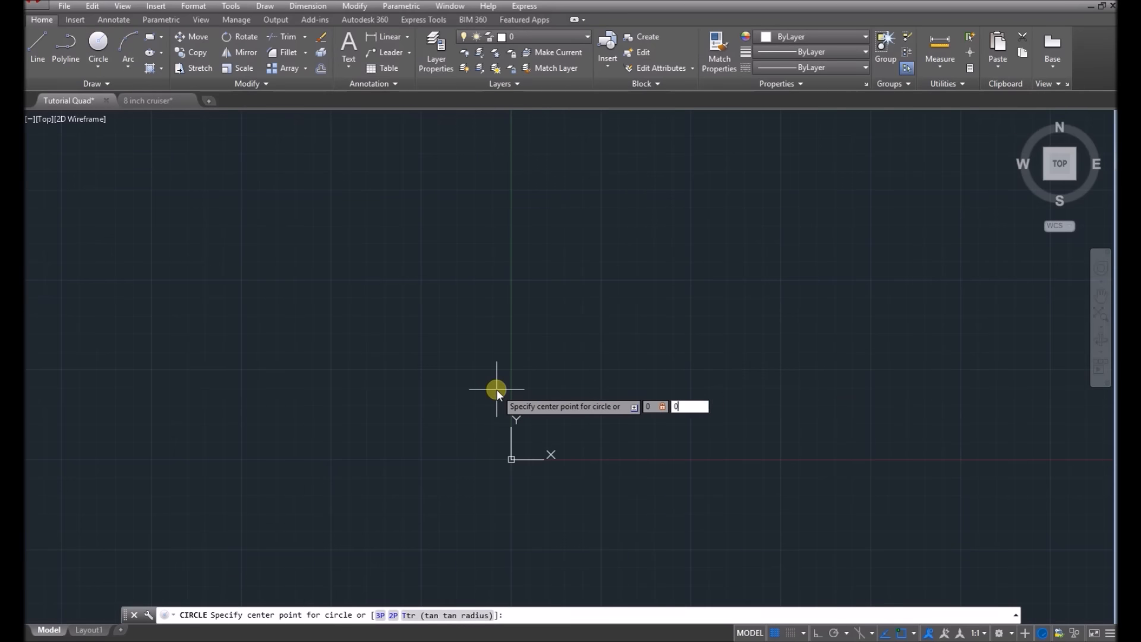
{"action": "key", "text": "Return"}
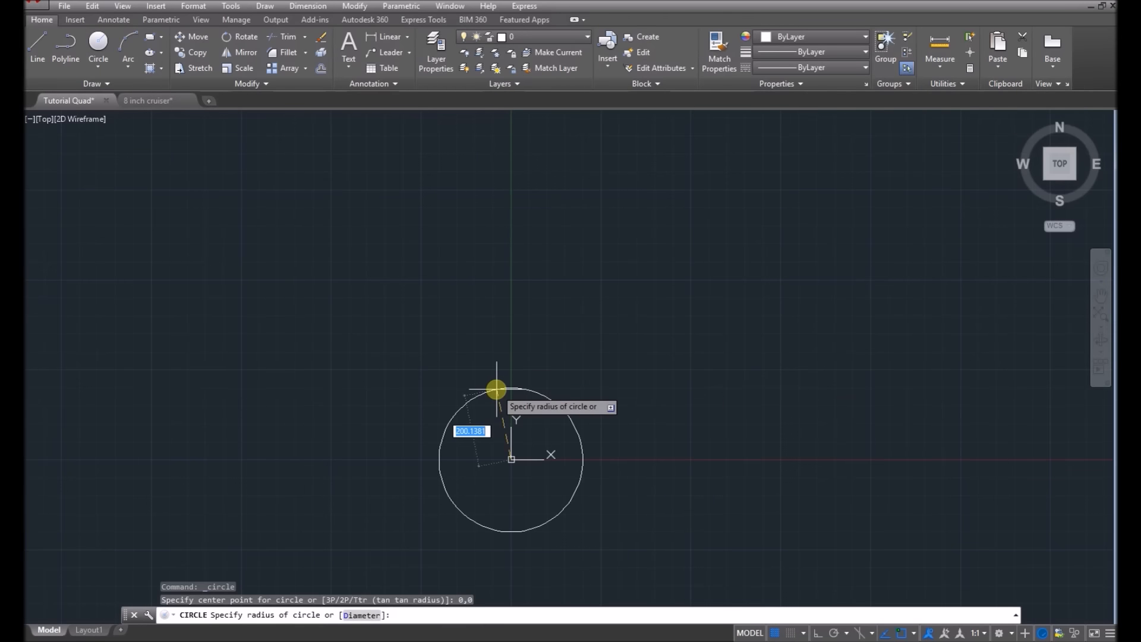
{"action": "type", "text": "89"}
{"action": "key", "text": "Return"}
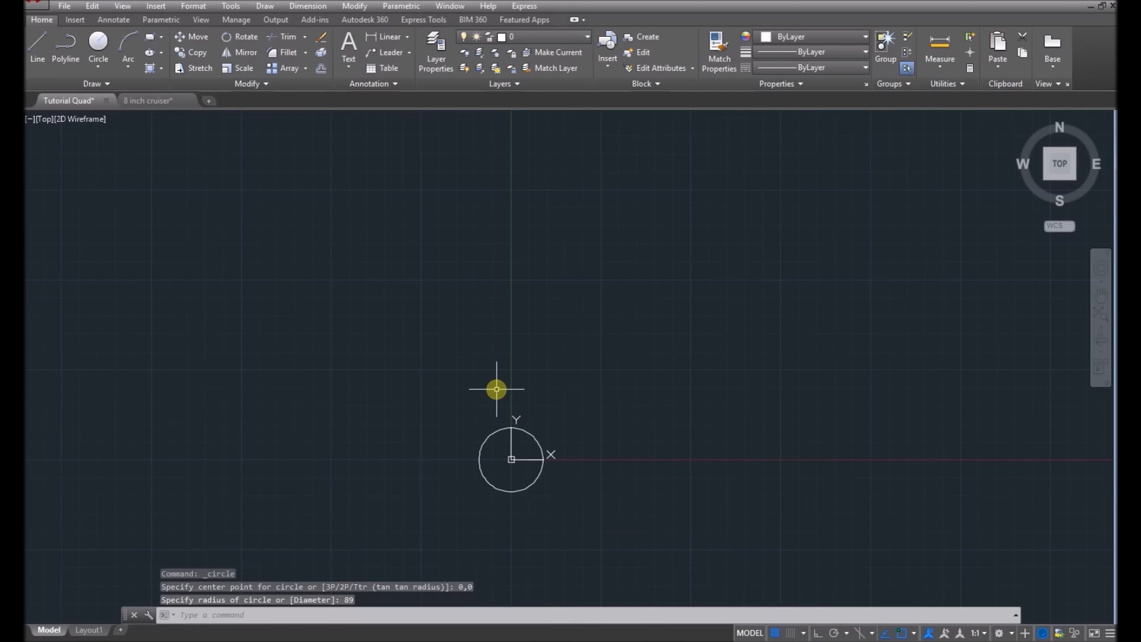
Draw a horizontal line from 0,0 to the circle's right quadrant.
{"action": "scroll", "coordinate": [502, 470], "scroll_direction": "up", "scroll_amount": 4}
{"action": "scroll", "coordinate": [659, 484], "scroll_direction": "up", "scroll_amount": 2}
{"action": "scroll", "coordinate": [545, 448], "scroll_direction": "down", "scroll_amount": 2}
{"action": "scroll", "coordinate": [494, 467], "scroll_direction": "down", "scroll_amount": 2}
{"action": "scroll", "coordinate": [606, 475], "scroll_direction": "up", "scroll_amount": 2}
{"action": "left_click", "coordinate": [31, 45]}
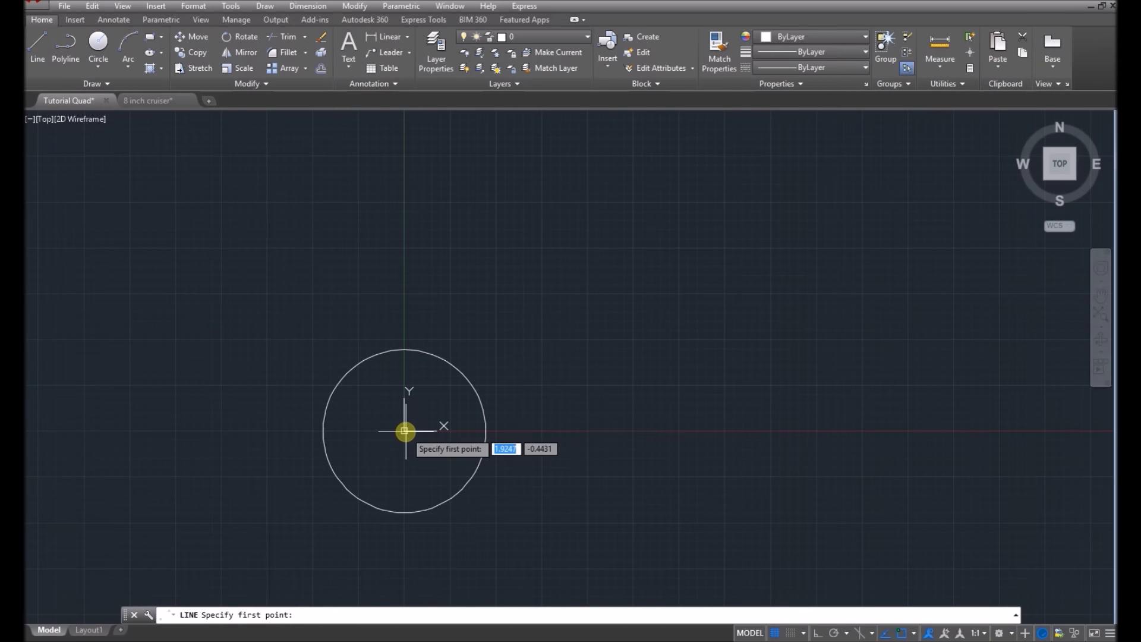
{"action": "type", "text": "0,0"}
{"action": "key", "text": "Return"}
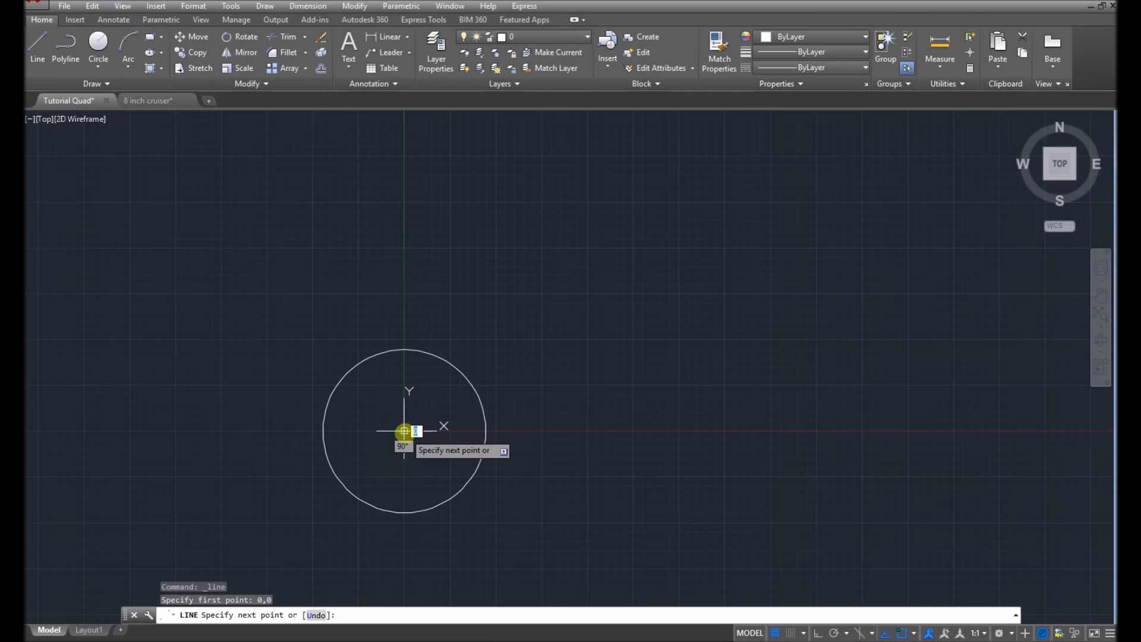
{"action": "left_click", "coordinate": [486, 430]}
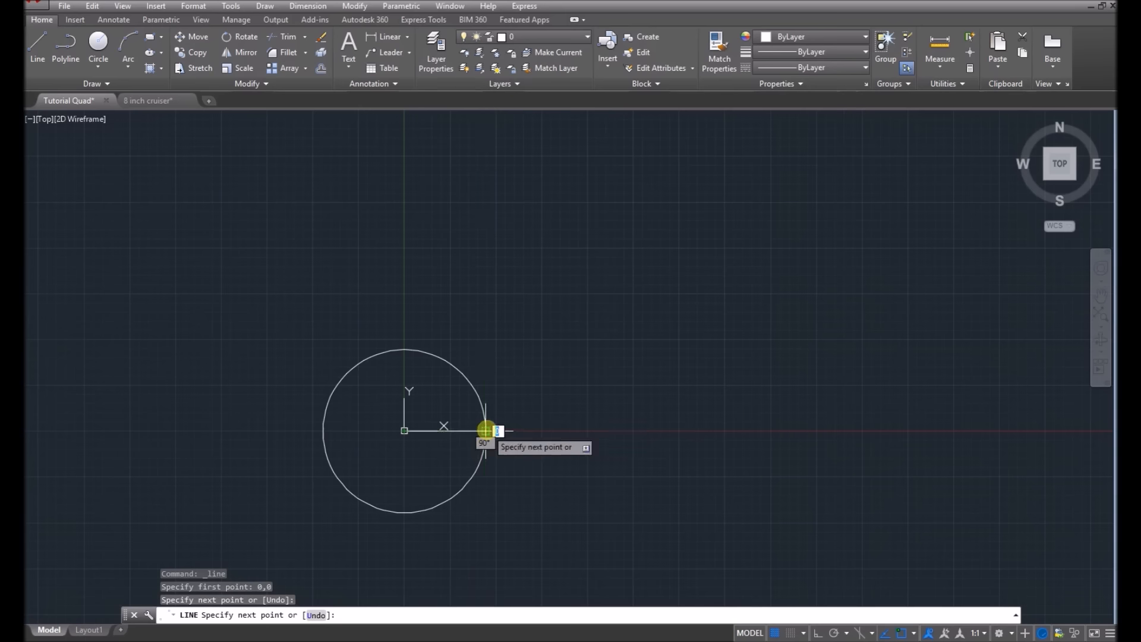
{"action": "key", "text": "Escape"}
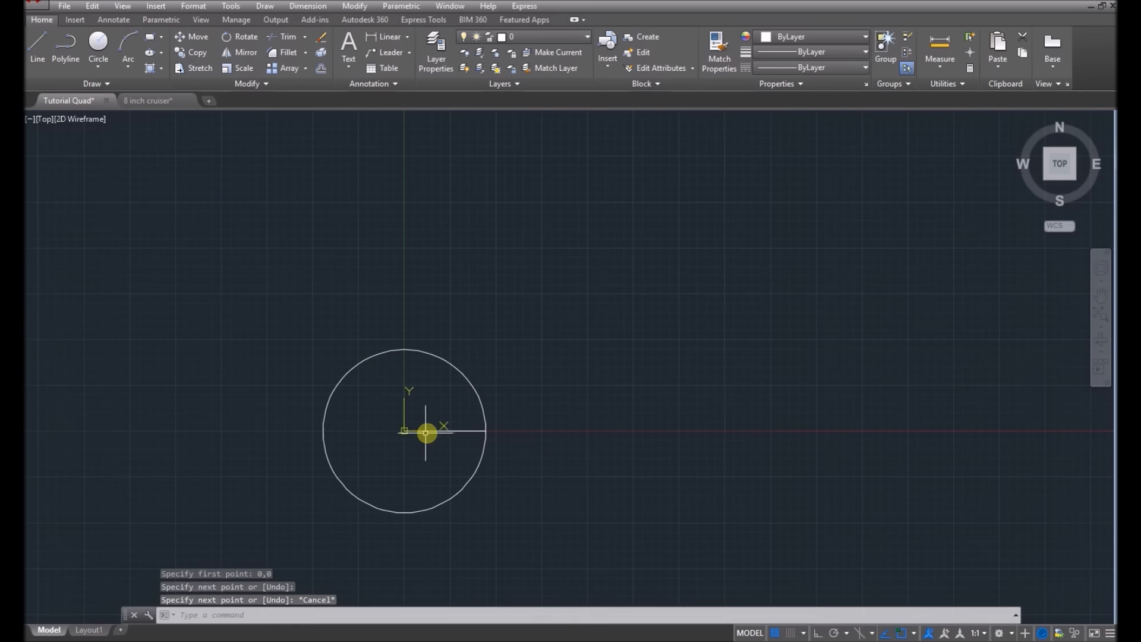
Draw a vertical line from the circle's centre to its top quadrant.
{"action": "left_click", "coordinate": [38, 47]}
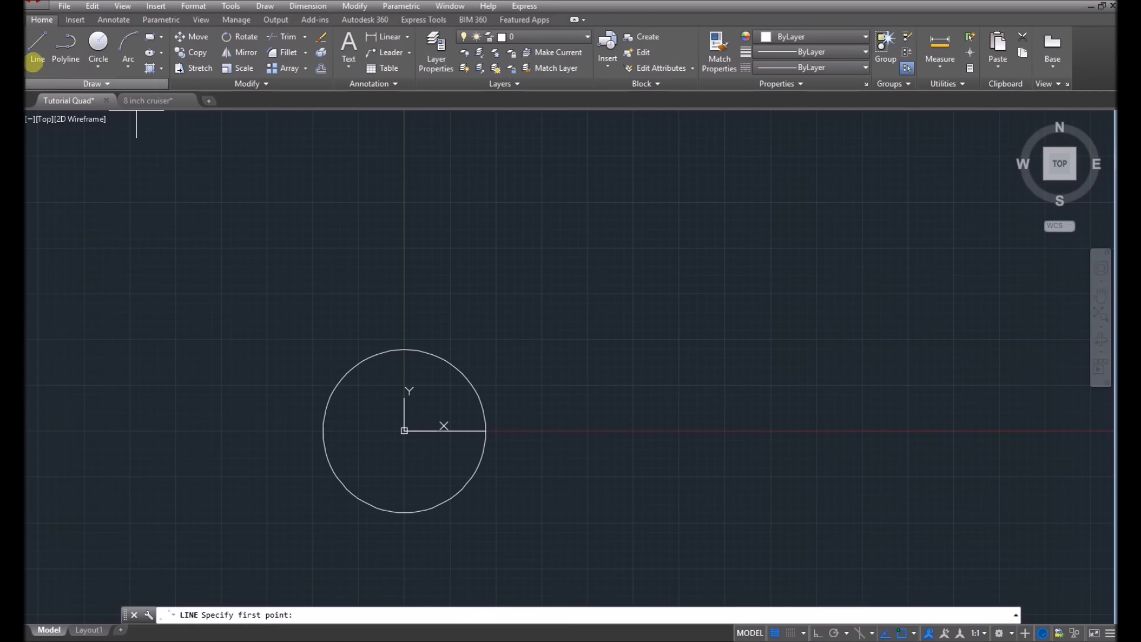
{"action": "left_click", "coordinate": [405, 431]}
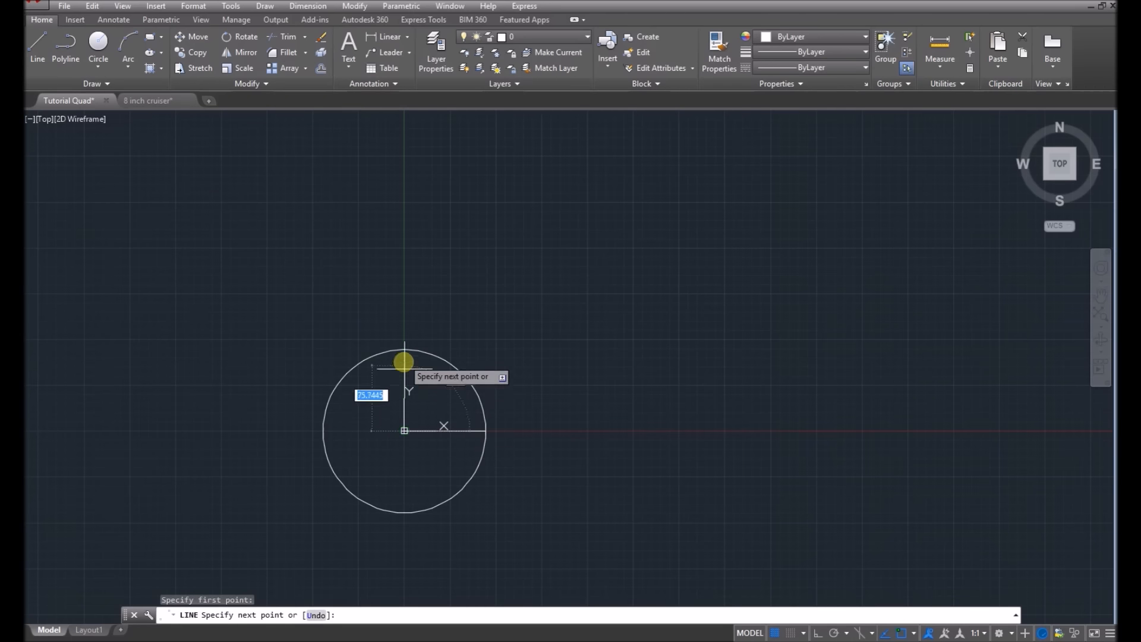
{"action": "scroll", "coordinate": [403, 431], "scroll_direction": "up", "scroll_amount": 4}
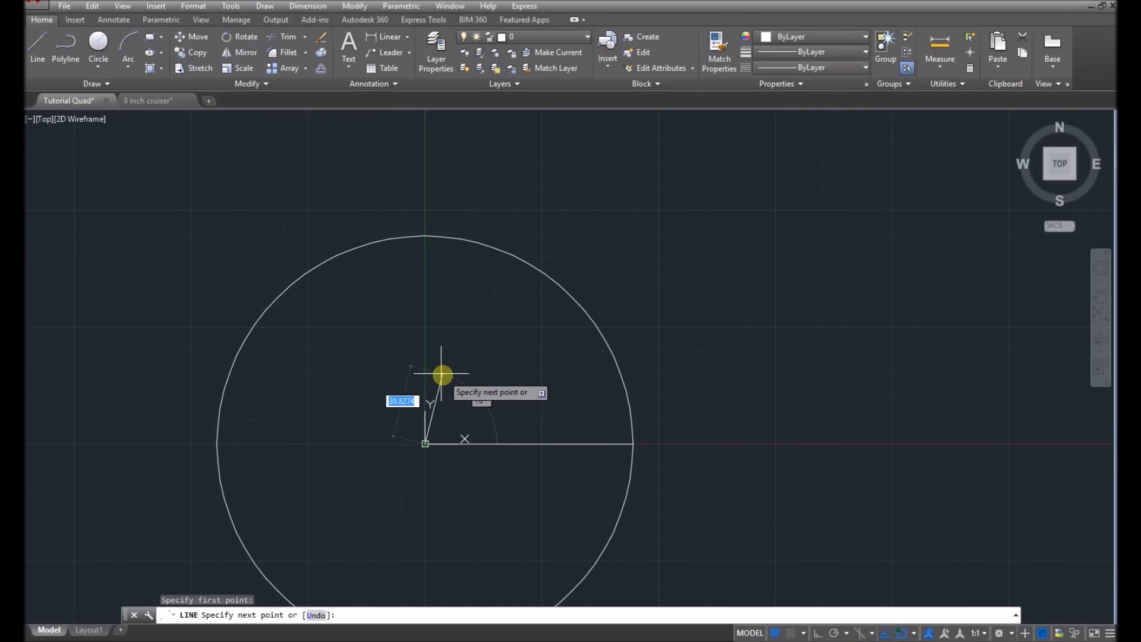
{"action": "left_click", "coordinate": [423, 237]}
{"action": "scroll", "coordinate": [394, 358], "scroll_direction": "down", "scroll_amount": 2}
{"action": "scroll", "coordinate": [428, 365], "scroll_direction": "down", "scroll_amount": 2}
{"action": "key", "text": "Escape"}
Draw a 10-unit line straight up from the upper end of the vertical radius line.
{"action": "scroll", "coordinate": [446, 352], "scroll_direction": "down", "scroll_amount": 2}
{"action": "scroll", "coordinate": [452, 326], "scroll_direction": "up", "scroll_amount": 3}
{"action": "left_click", "coordinate": [38, 47]}
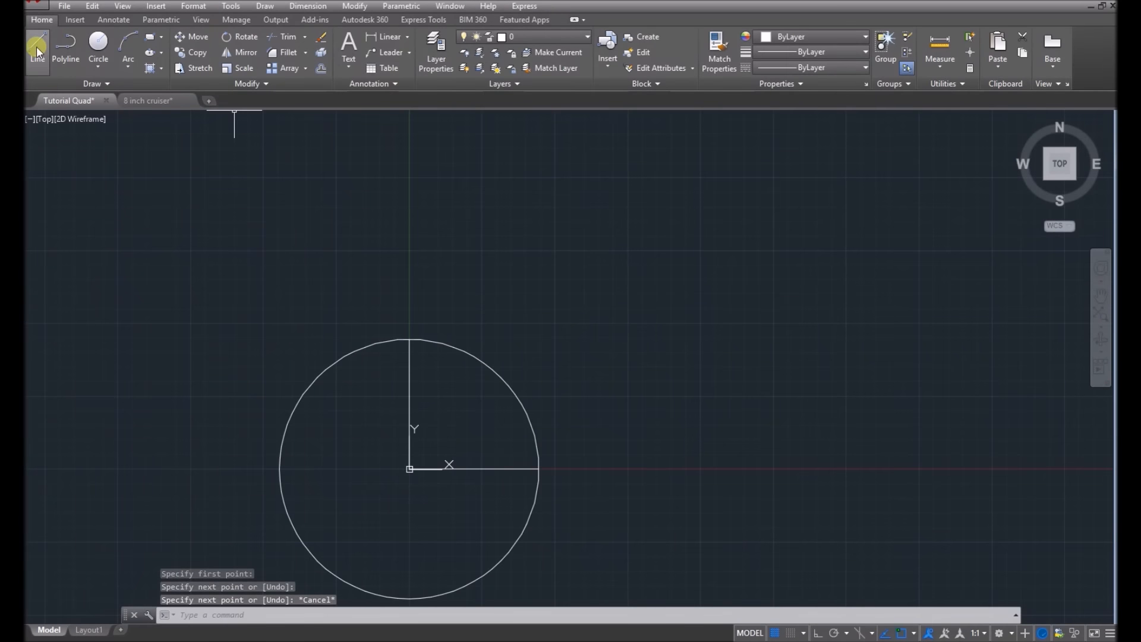
{"action": "scroll", "coordinate": [393, 335], "scroll_direction": "down", "scroll_amount": 2}
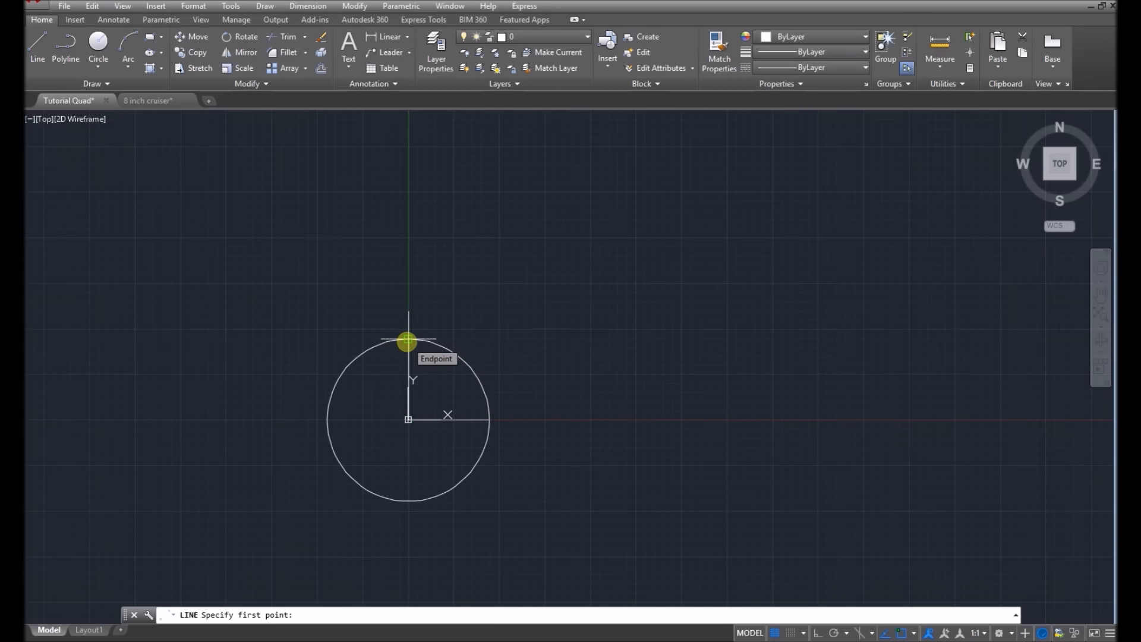
{"action": "scroll", "coordinate": [400, 322], "scroll_direction": "up", "scroll_amount": 2}
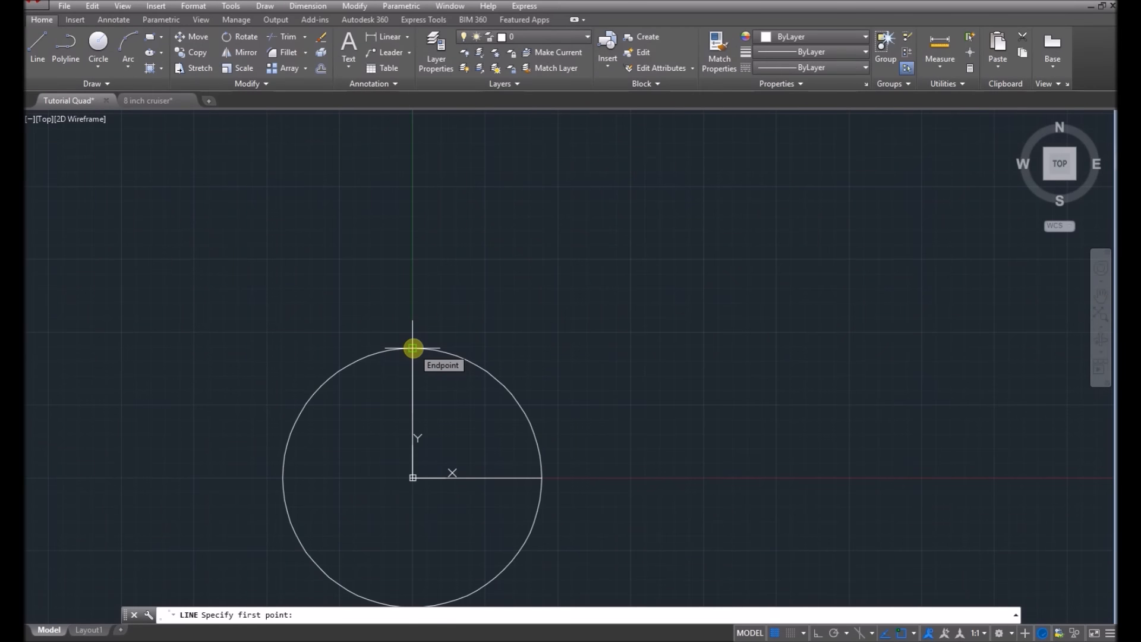
{"action": "left_click", "coordinate": [413, 348]}
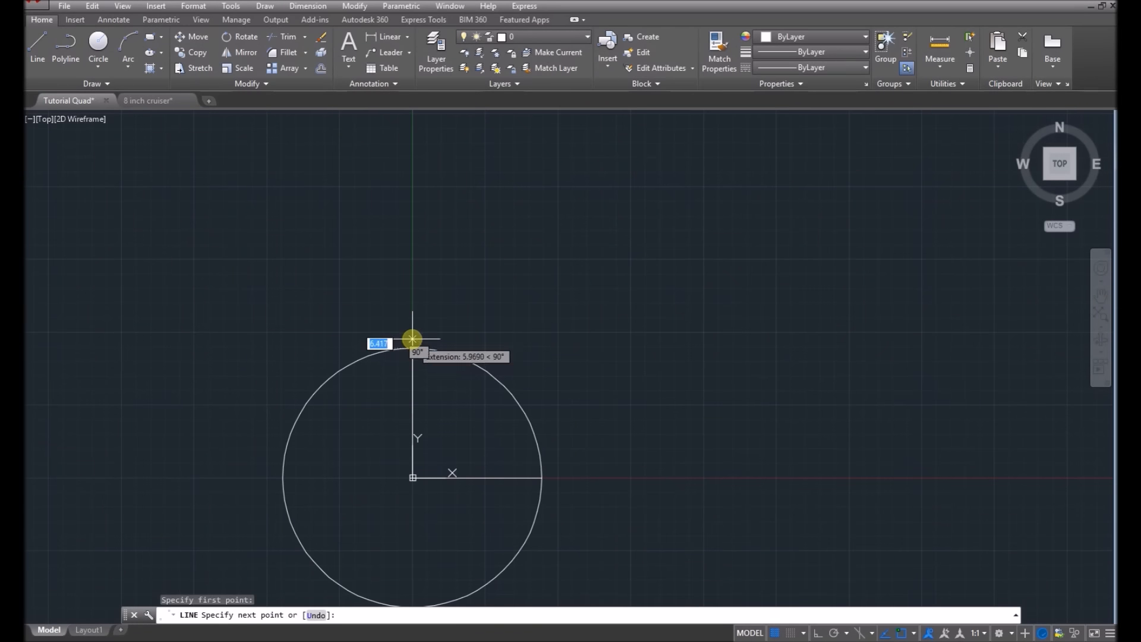
{"action": "type", "text": "10"}
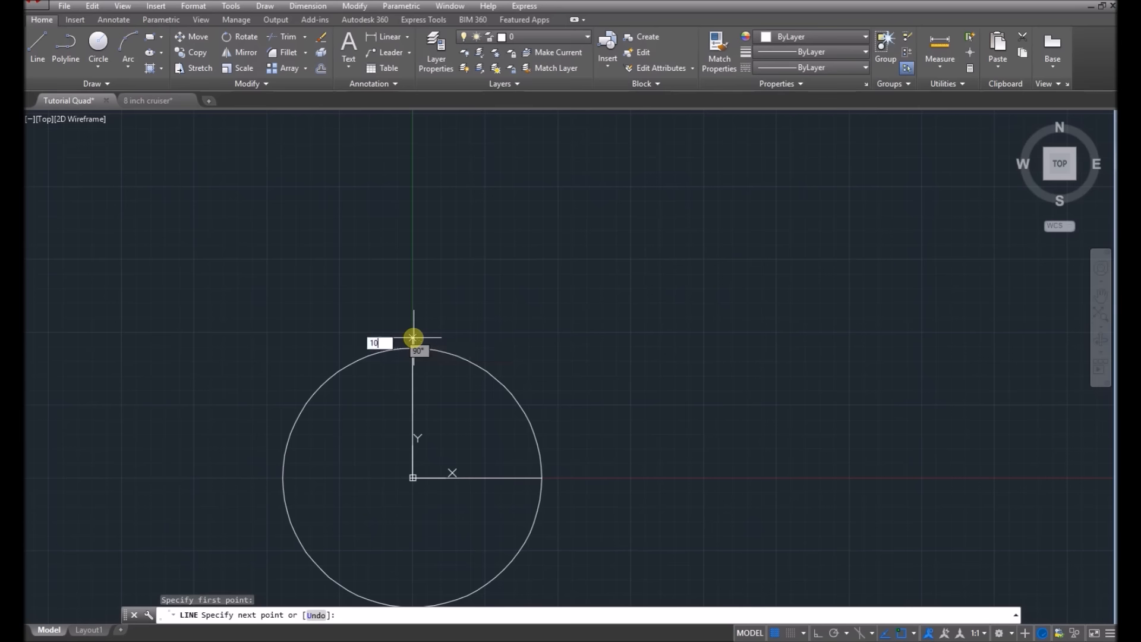
{"action": "key", "text": "Return"}
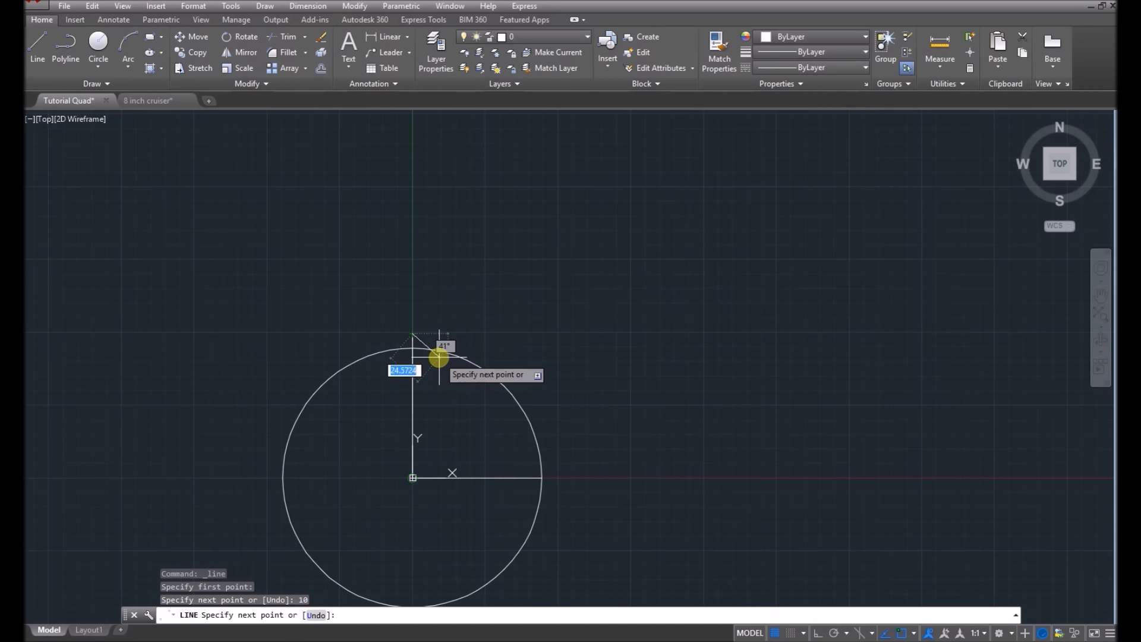
{"action": "key", "text": "Escape"}
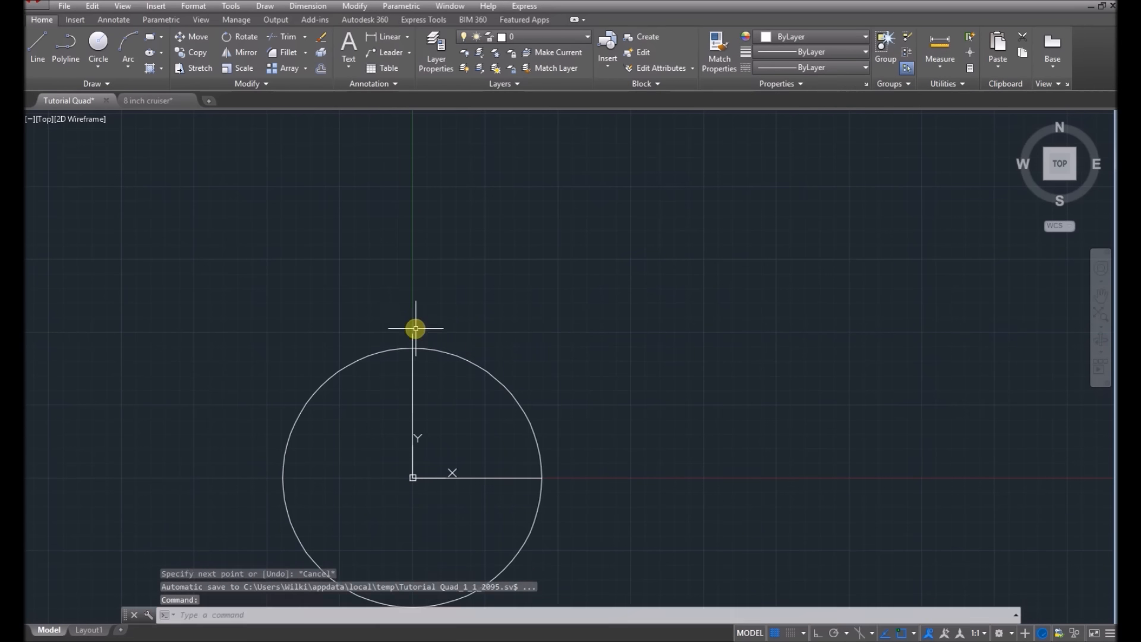
Draw an 89-unit line straight up from the upper end of the 10-unit line.
{"action": "left_click", "coordinate": [50, 49]}
{"action": "left_click", "coordinate": [426, 340]}
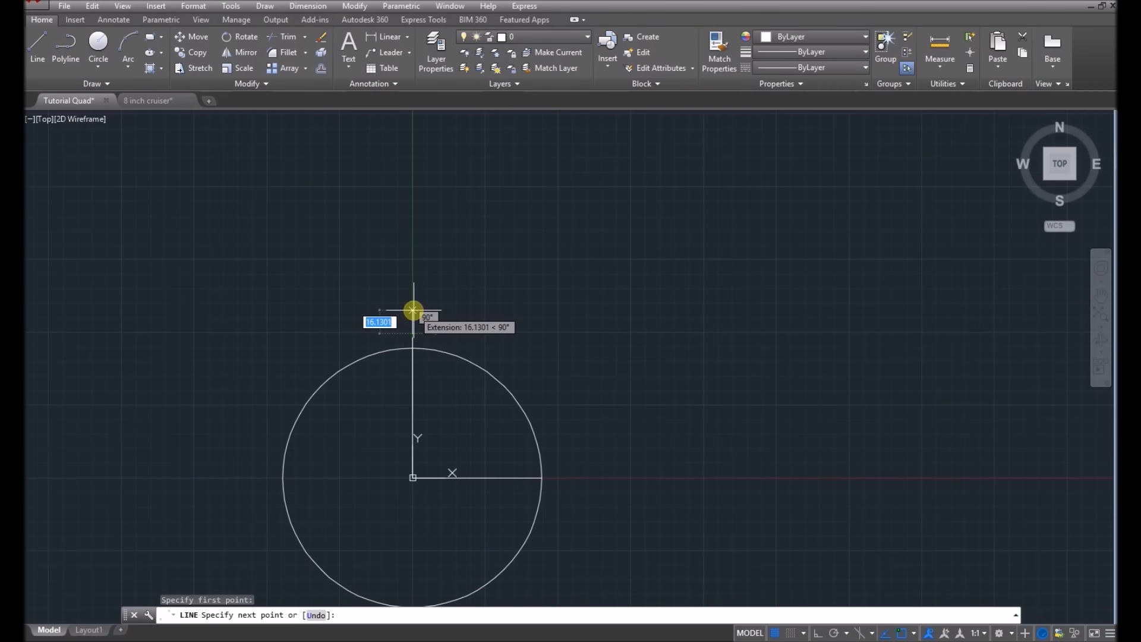
{"action": "type", "text": "89"}
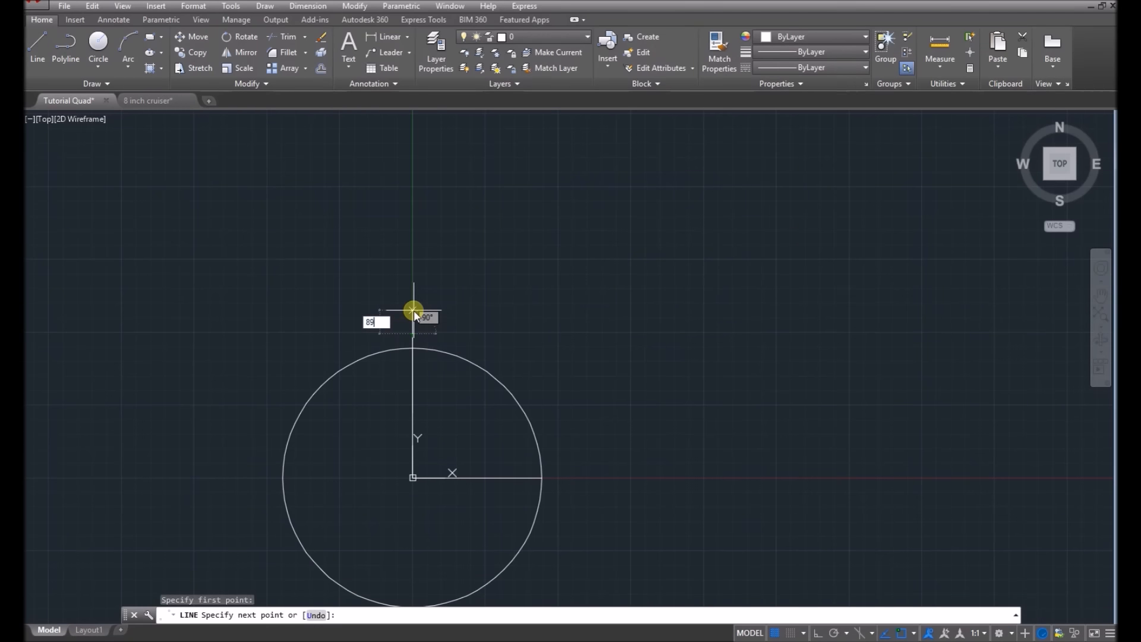
{"action": "key", "text": "Return"}
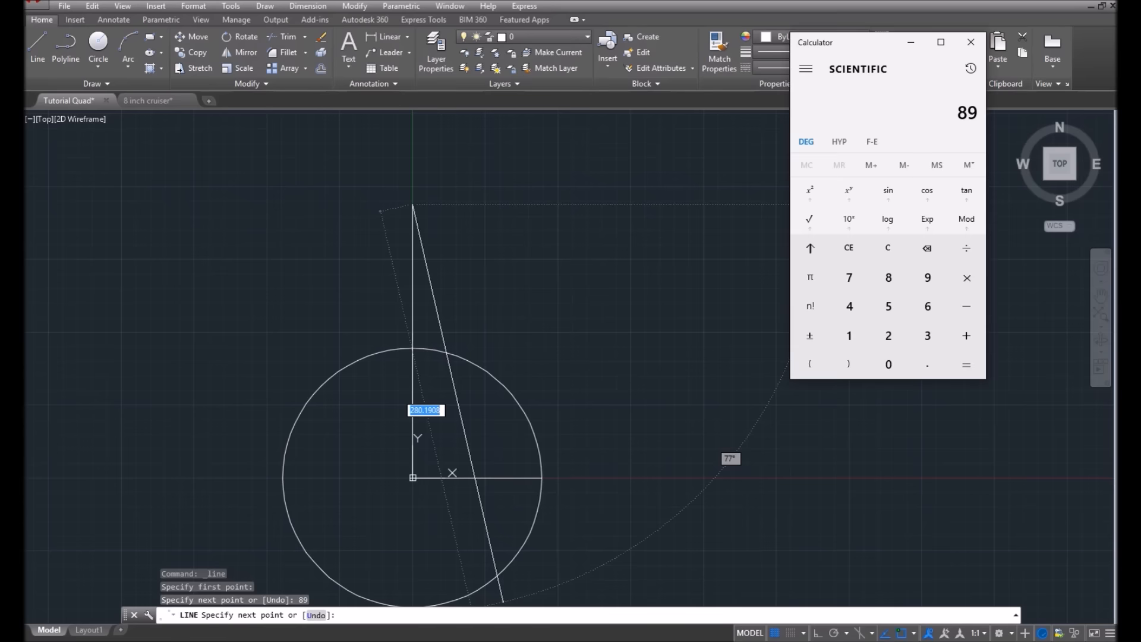
{"action": "key", "text": "Escape"}
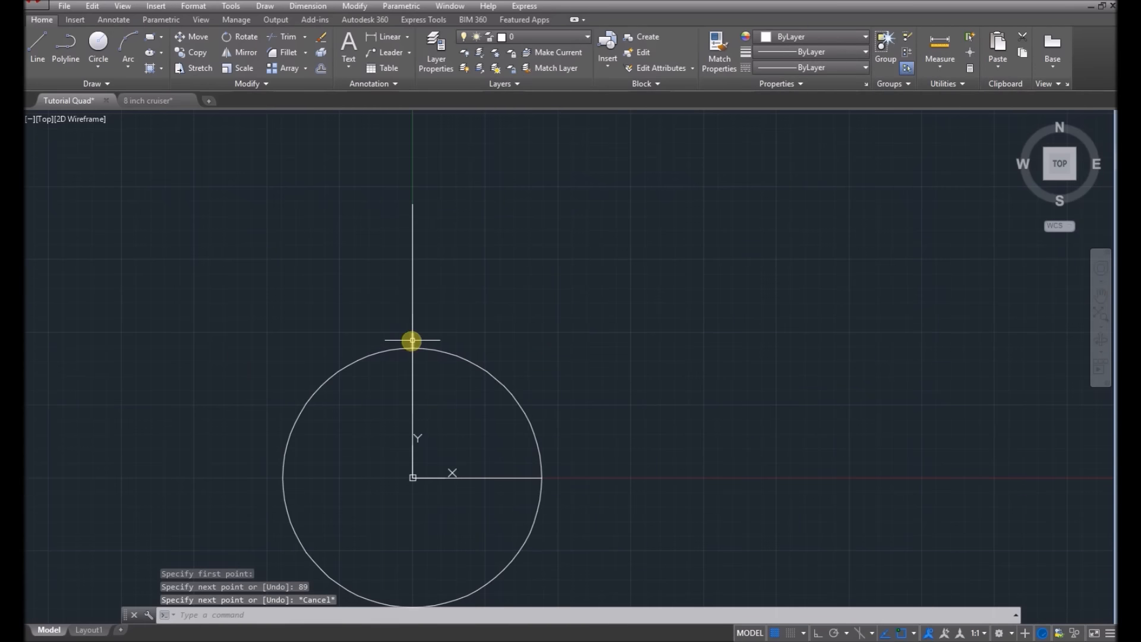
{"action": "mouse_move", "coordinate": [412, 348]}
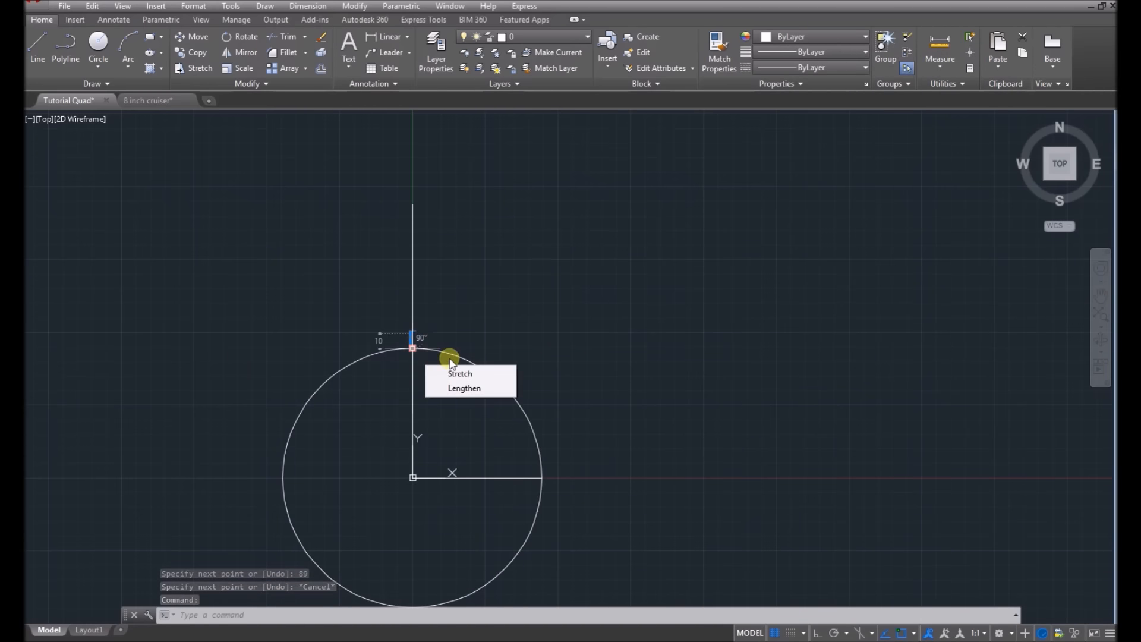
{"action": "key", "text": "Escape"}
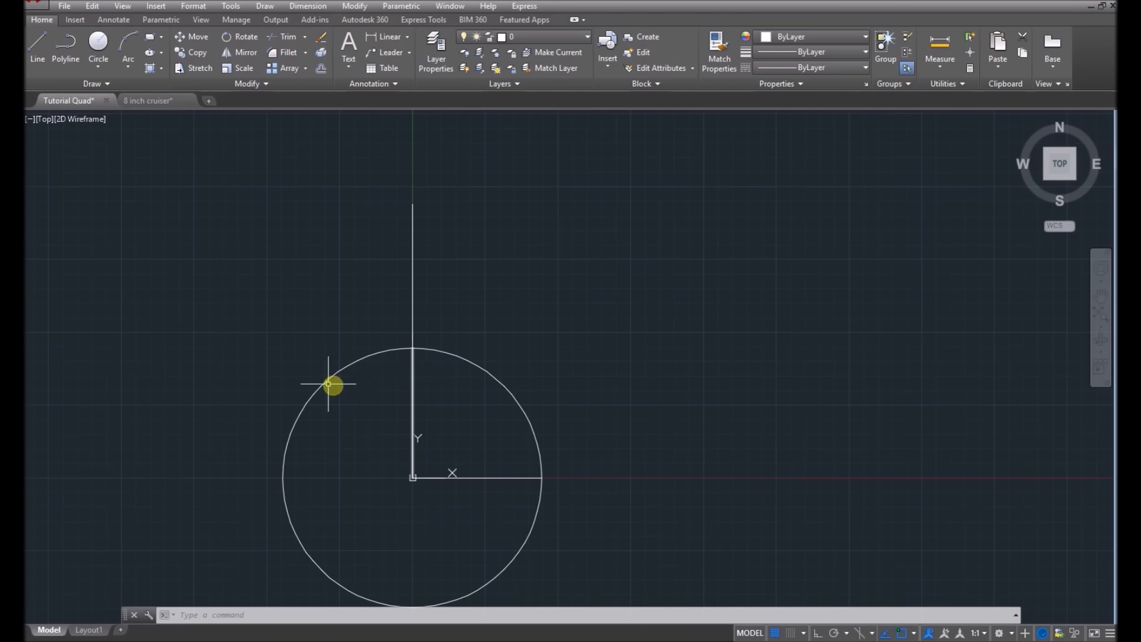
{"action": "left_click", "coordinate": [411, 242]}
{"action": "key", "text": "Escape"}
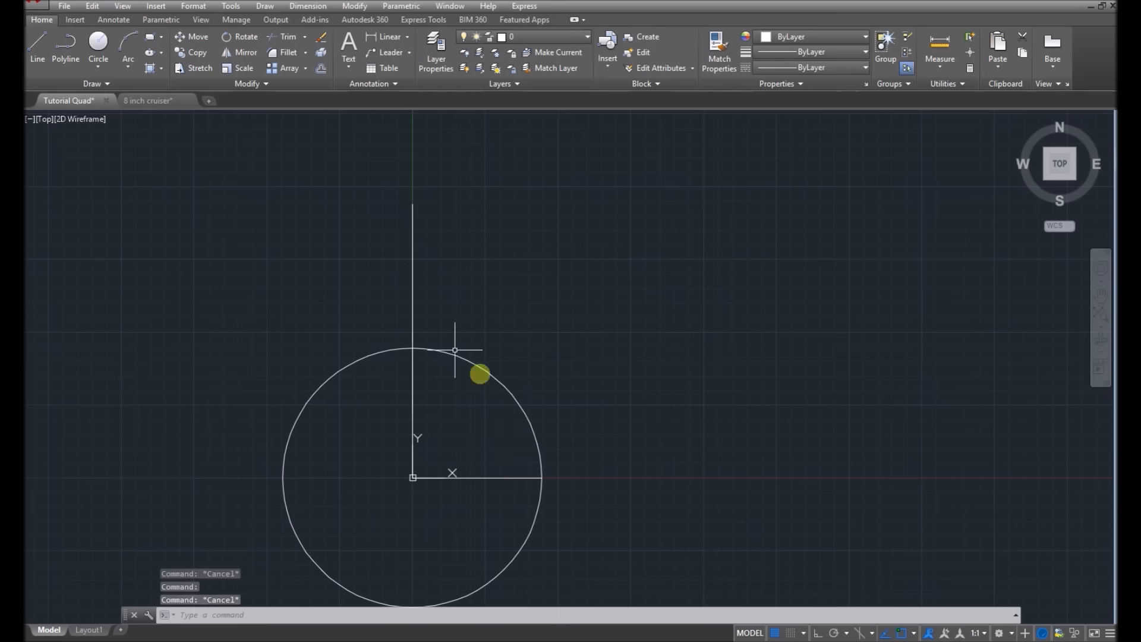
Draw a second propeller circle centred on the upper end of the vertical line, with its radius ending at the top of the 10-unit line.
{"action": "left_click", "coordinate": [98, 46]}
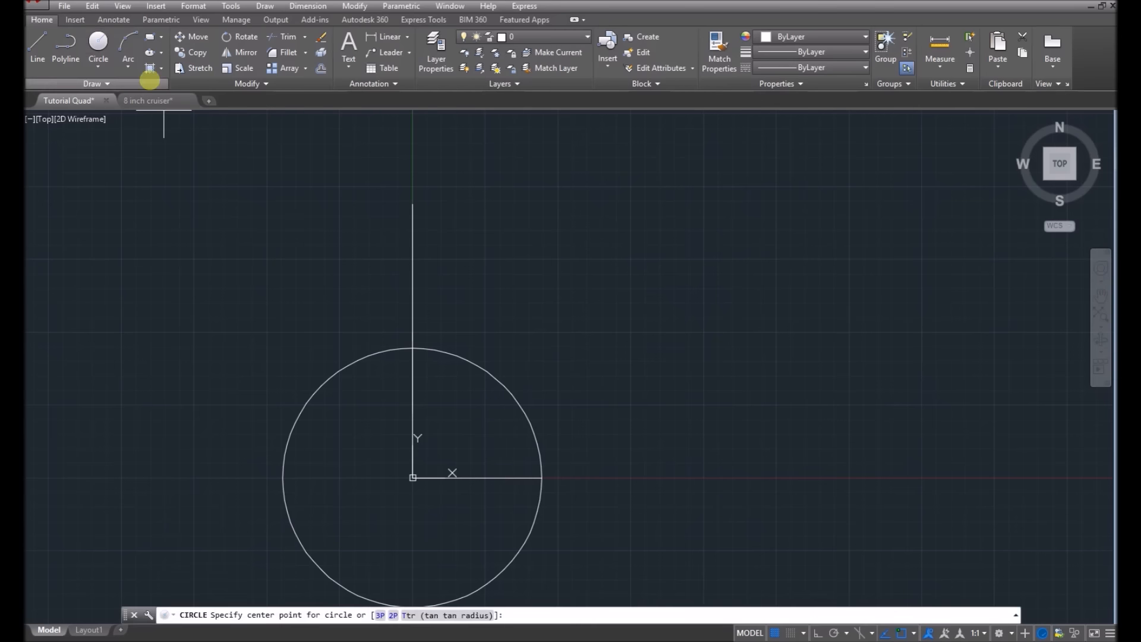
{"action": "left_click", "coordinate": [412, 203]}
{"action": "left_click", "coordinate": [411, 330]}
{"action": "scroll", "coordinate": [393, 364], "scroll_direction": "down", "scroll_amount": 2}
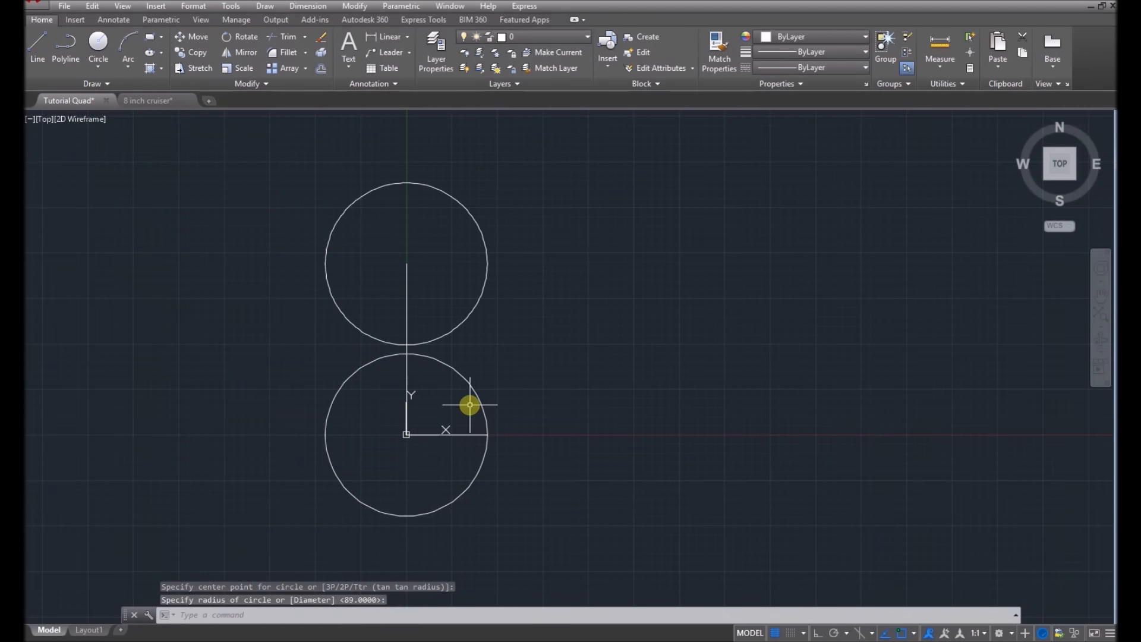
{"action": "scroll", "coordinate": [466, 401], "scroll_direction": "down", "scroll_amount": 1}
{"action": "scroll", "coordinate": [472, 306], "scroll_direction": "up", "scroll_amount": 1}
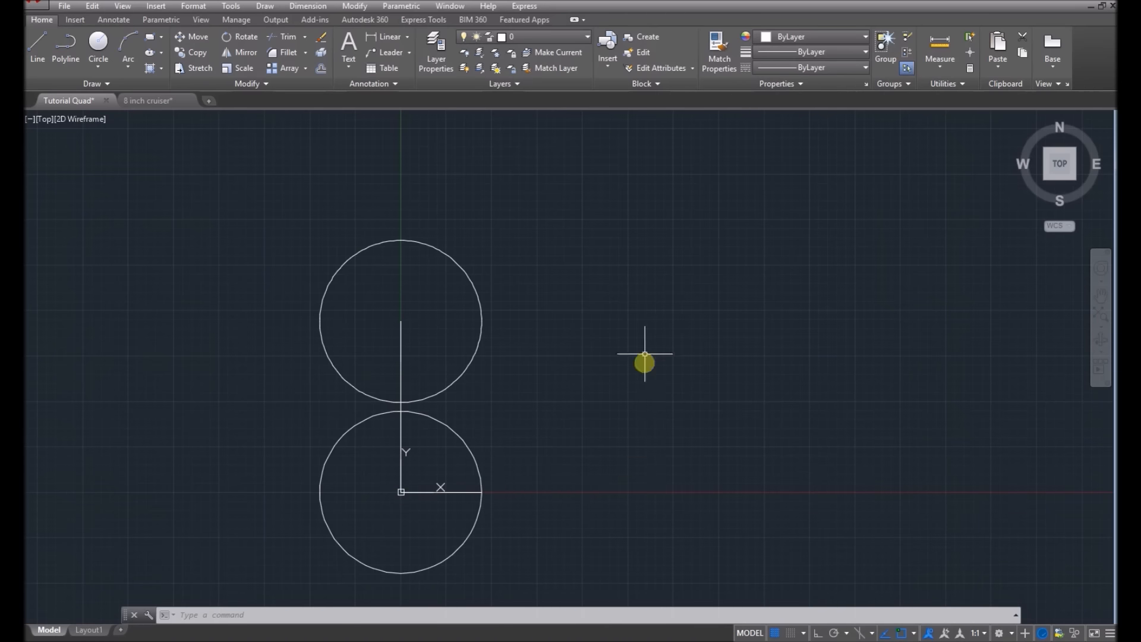
Draw an 80-unit horizontal line to the right from the lower circle's right quadrant.
{"action": "scroll", "coordinate": [439, 523], "scroll_direction": "up", "scroll_amount": 2}
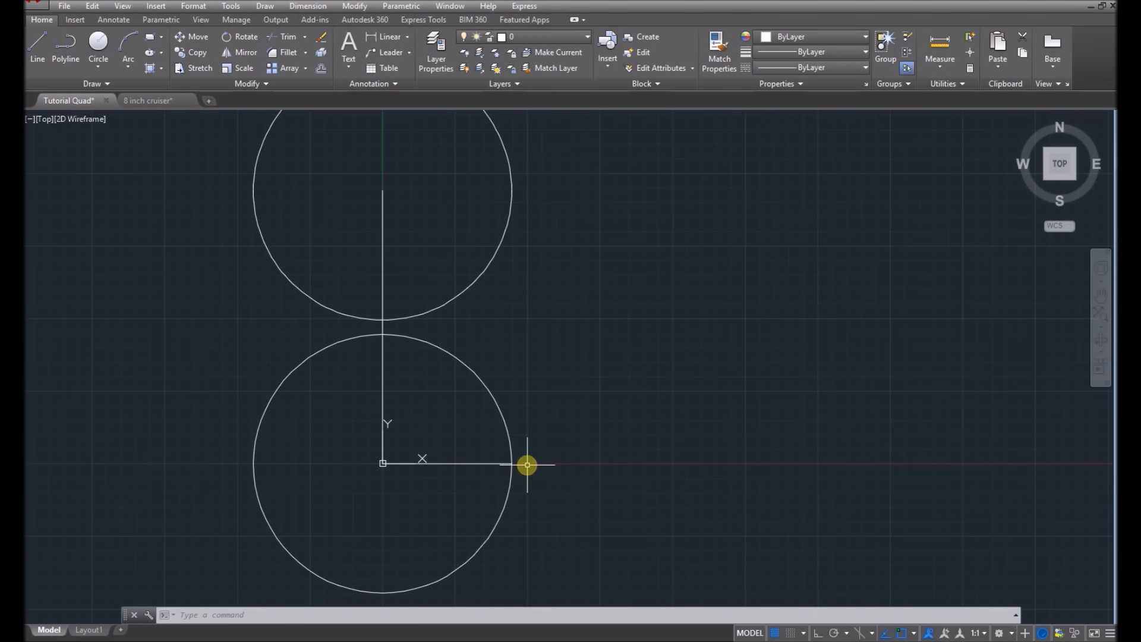
{"action": "left_click", "coordinate": [38, 47]}
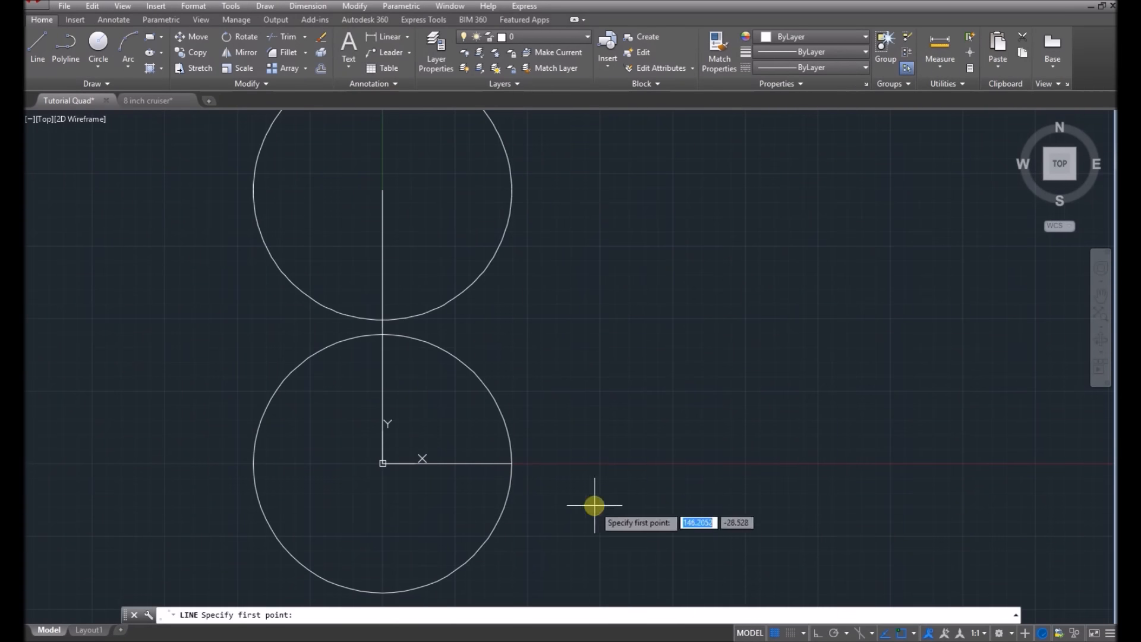
{"action": "left_click", "coordinate": [512, 462]}
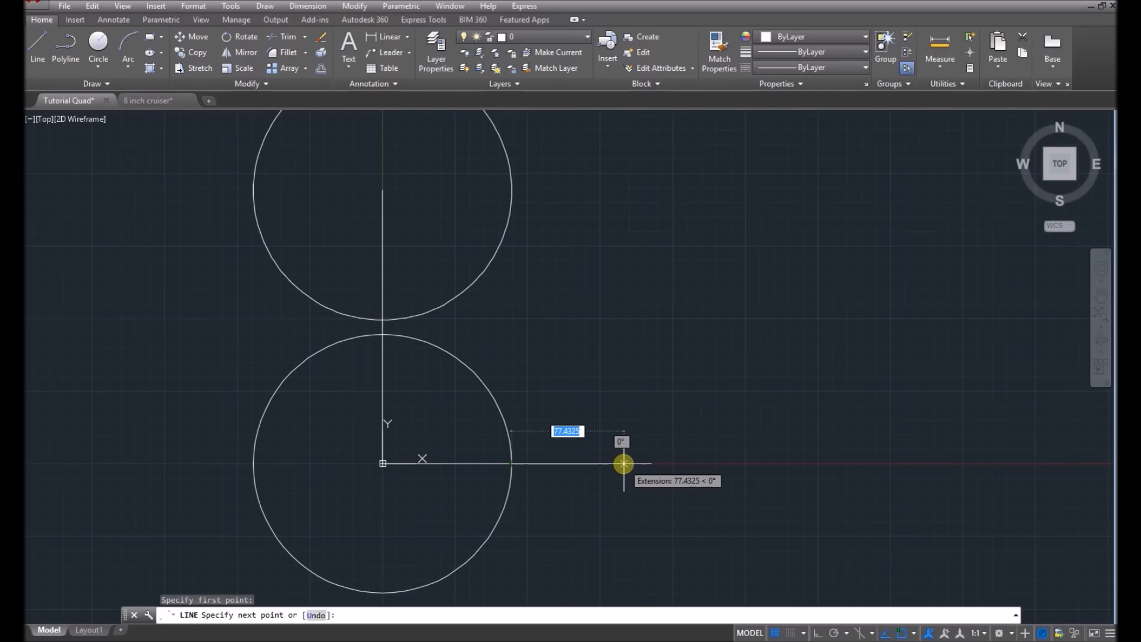
{"action": "type", "text": "80"}
{"action": "key", "text": "Return"}
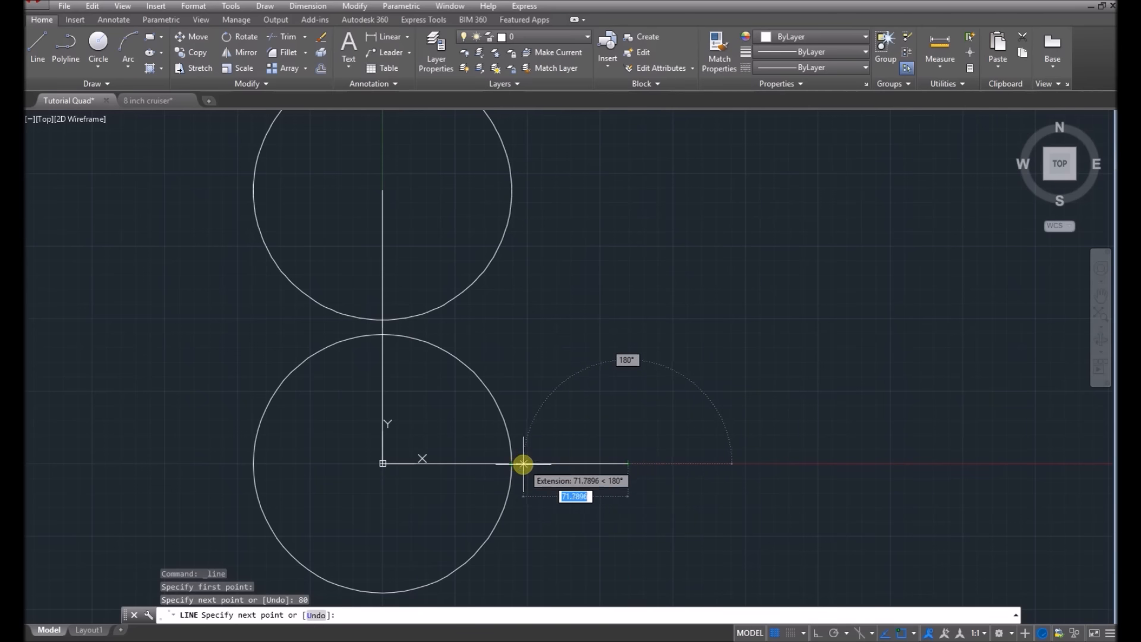
{"action": "key", "text": "Escape"}
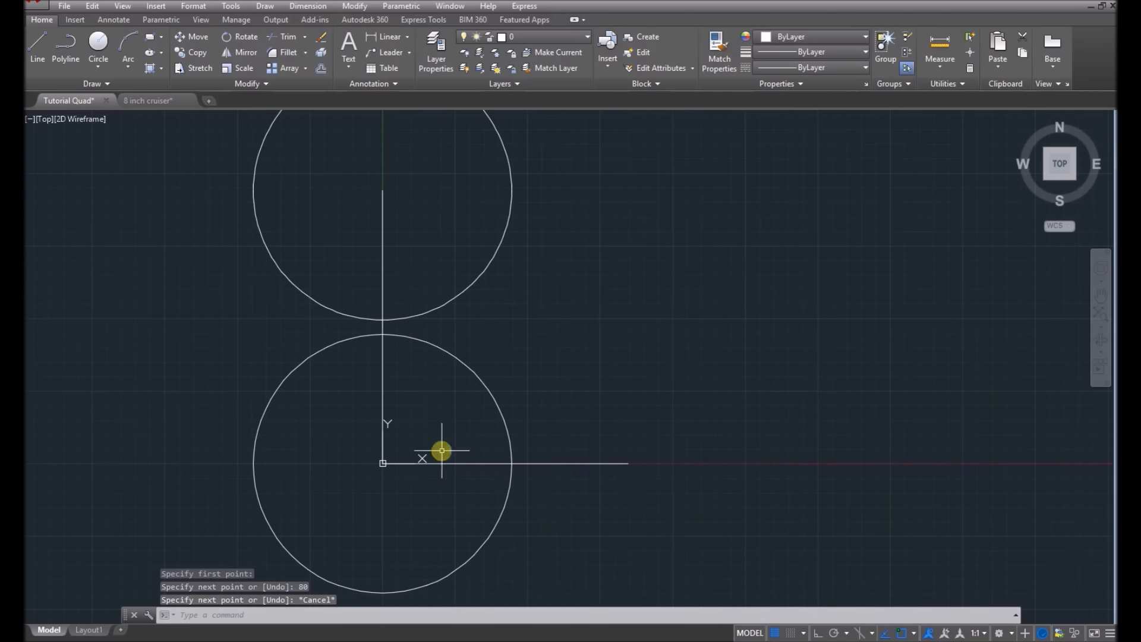
Draw an 89-unit horizontal line to the right from the far end of the 80-unit line.
{"action": "scroll", "coordinate": [439, 452], "scroll_direction": "down", "scroll_amount": 1}
{"action": "scroll", "coordinate": [547, 450], "scroll_direction": "up", "scroll_amount": 1}
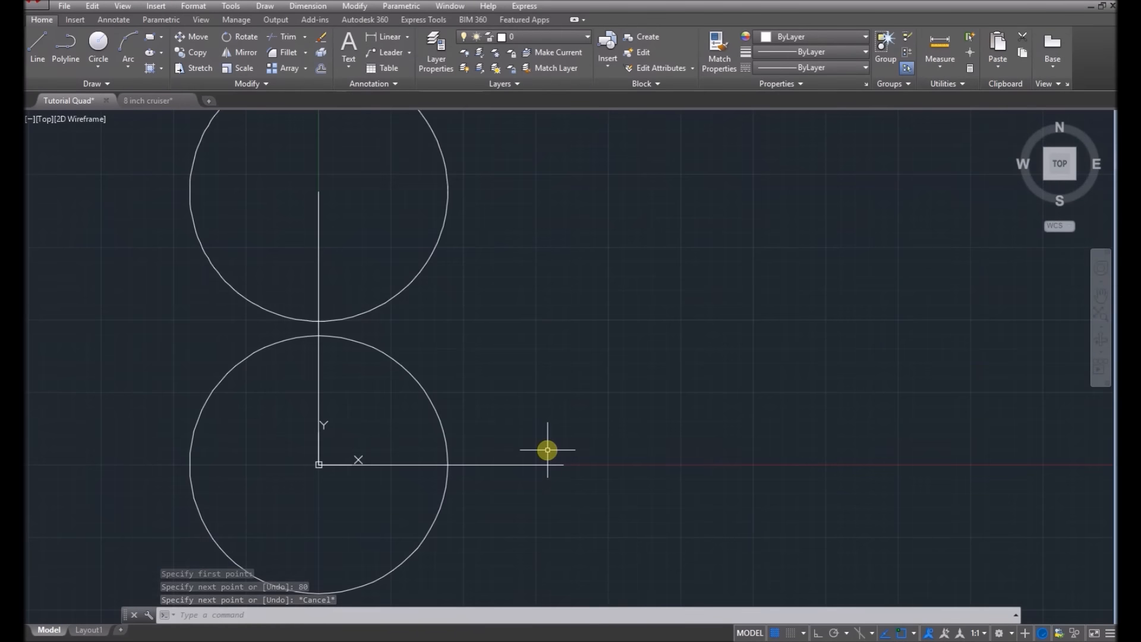
{"action": "left_click", "coordinate": [34, 45]}
{"action": "left_click", "coordinate": [563, 464]}
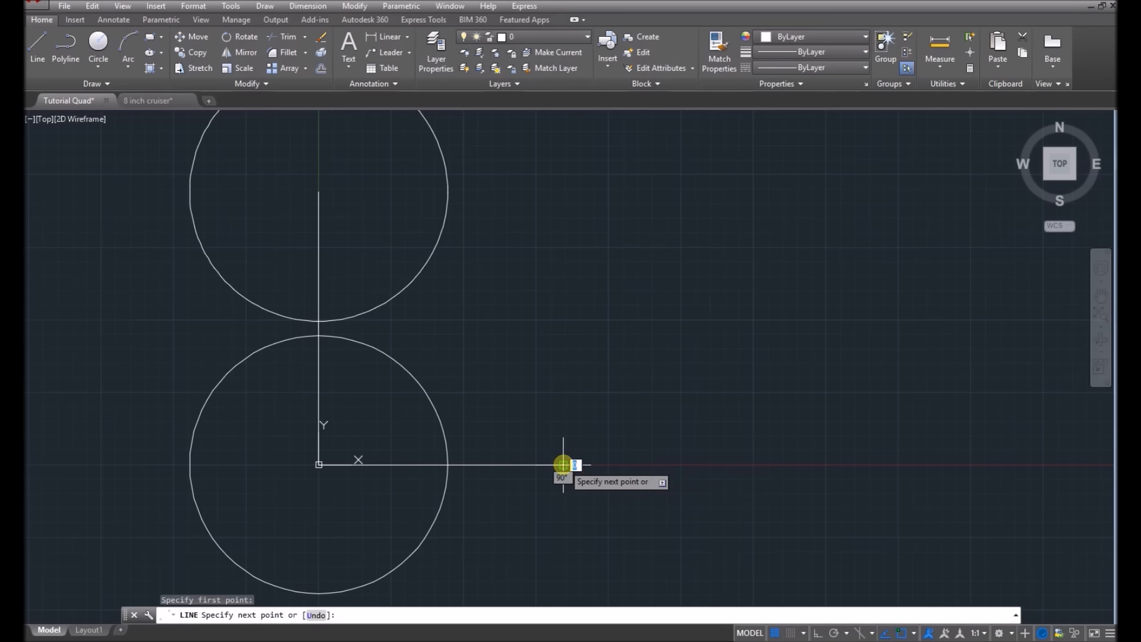
{"action": "type", "text": "89"}
{"action": "key", "text": "Return"}
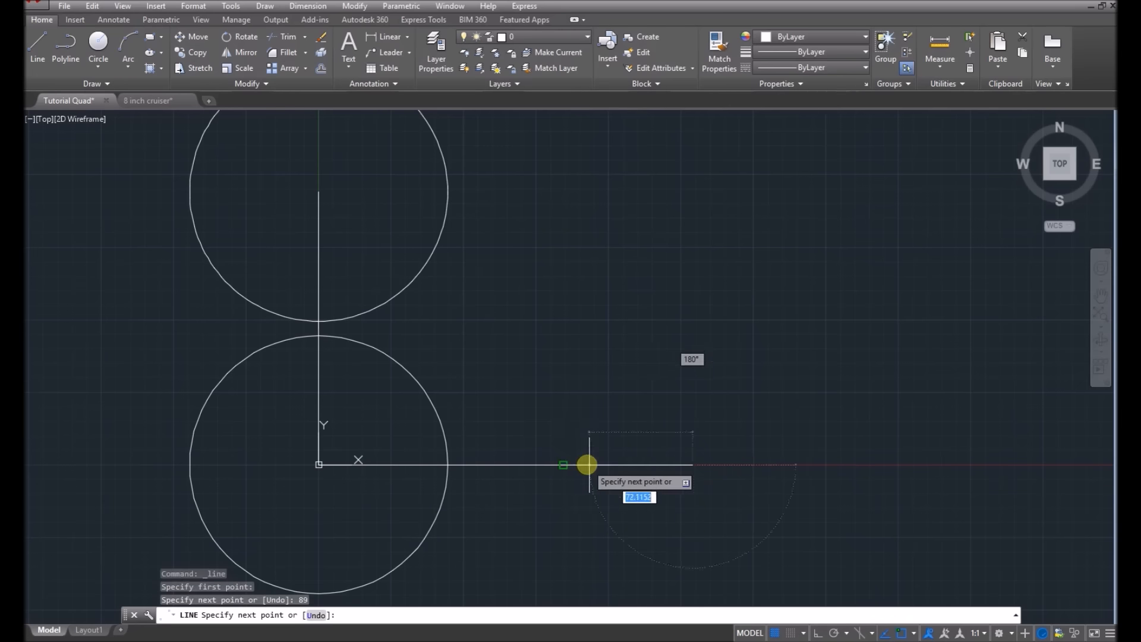
{"action": "key", "text": "Escape"}
Draw a propeller circle with a radius of 89 centred on the right end of the horizontal line.
{"action": "left_click", "coordinate": [99, 41]}
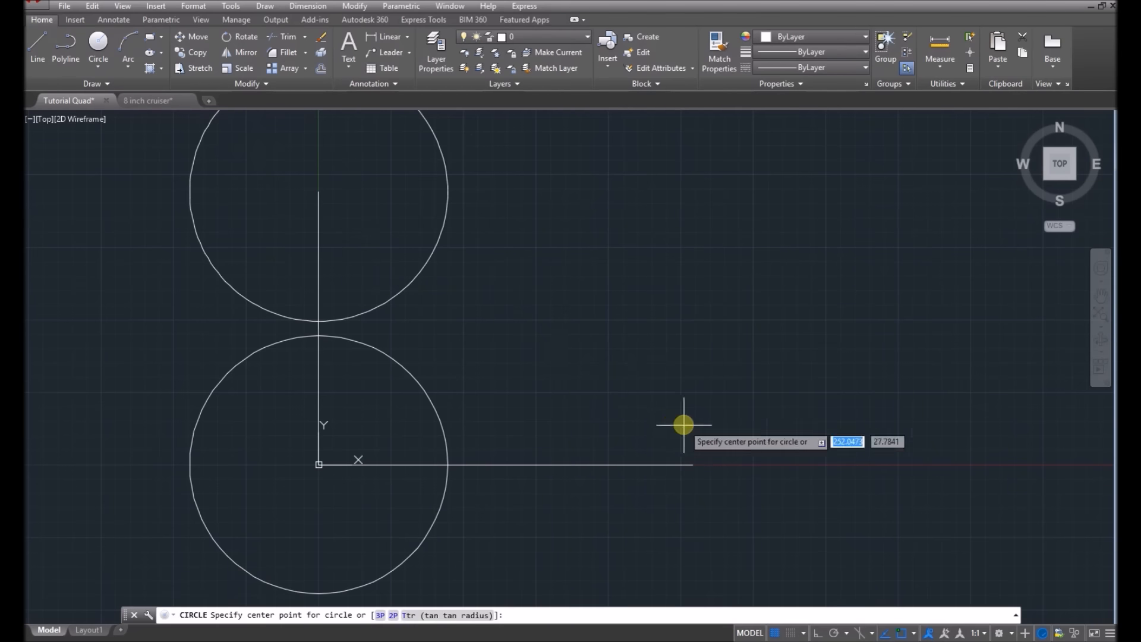
{"action": "left_click", "coordinate": [692, 464]}
{"action": "type", "text": "89"}
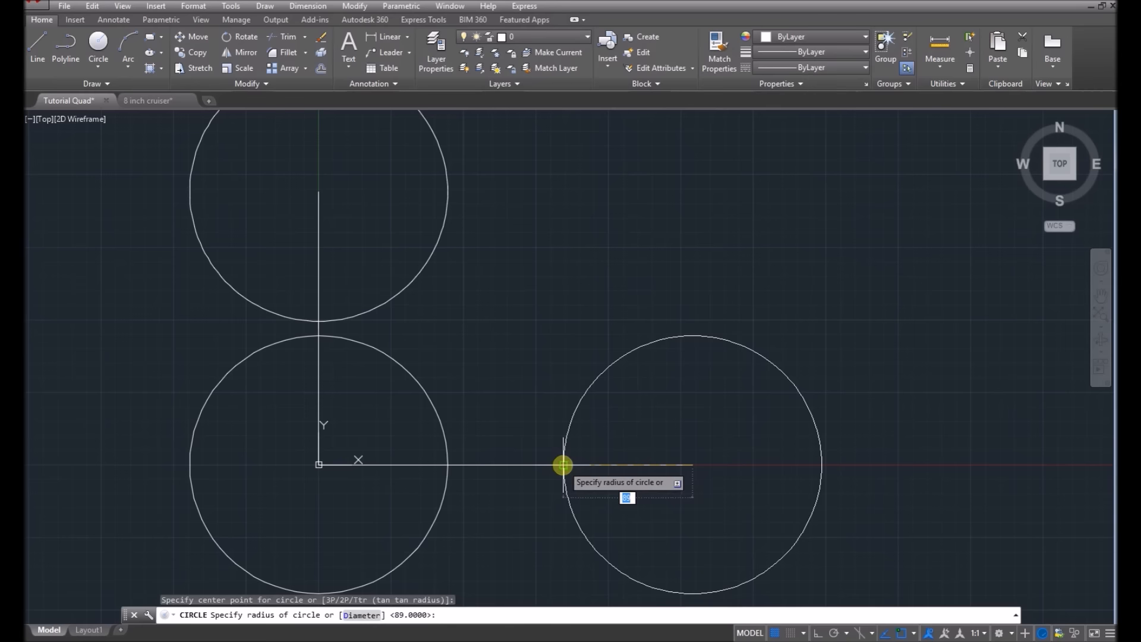
{"action": "key", "text": "Return"}
{"action": "key", "text": "Escape"}
Draw connected vertical lines from the lower-right circle's centre up to its top quadrant, then 10 units and a further 89 units upward.
{"action": "left_click", "coordinate": [32, 48]}
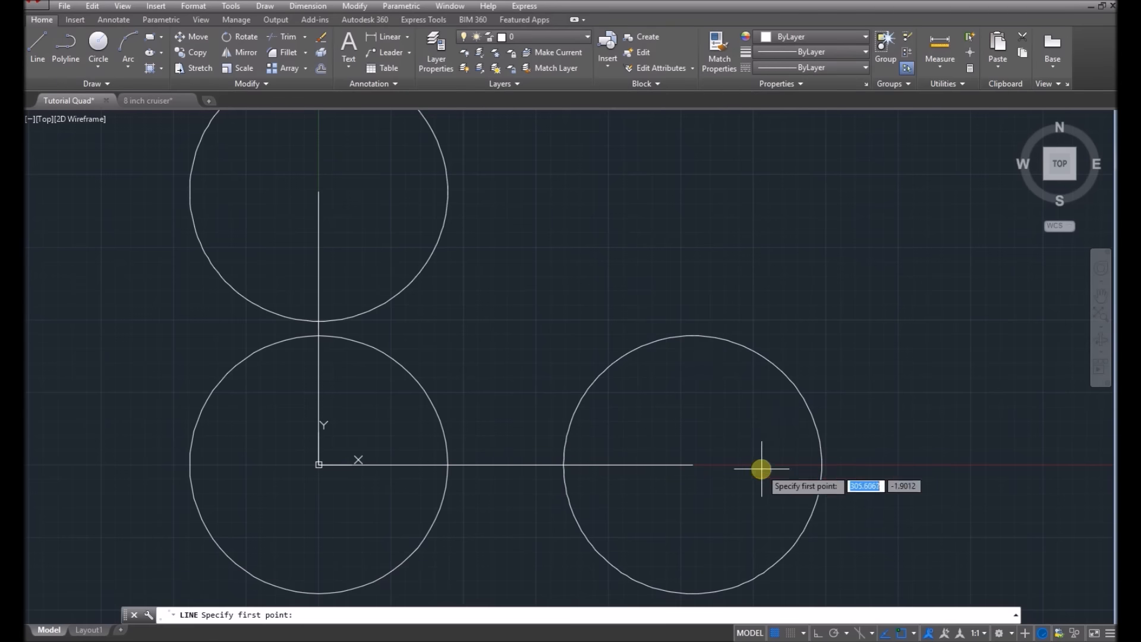
{"action": "left_click", "coordinate": [692, 464]}
{"action": "left_click", "coordinate": [694, 335]}
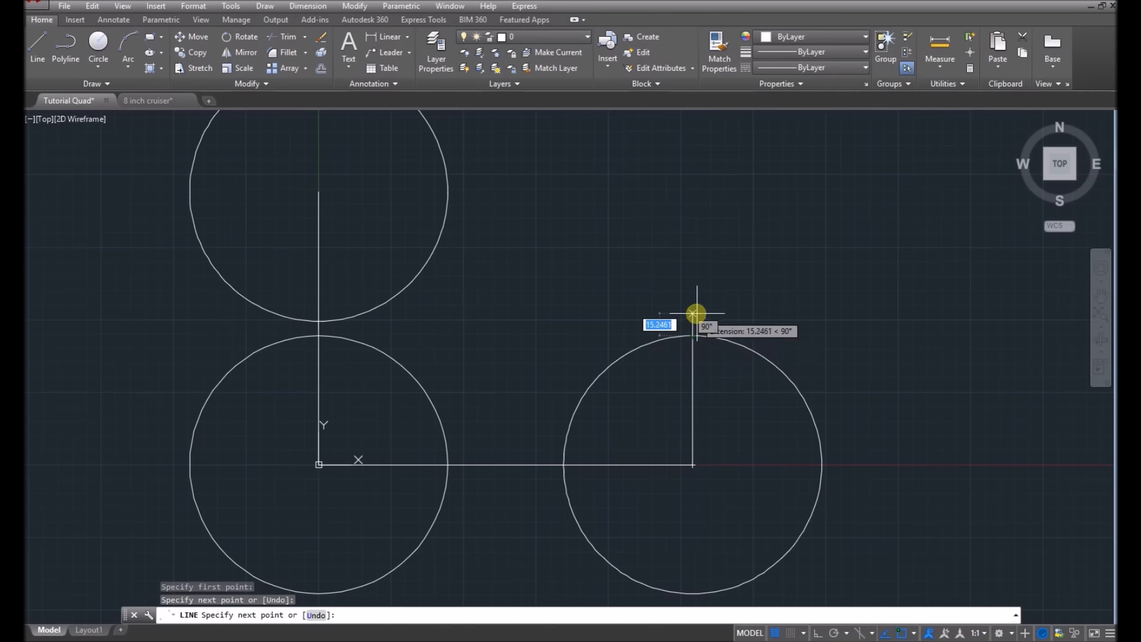
{"action": "type", "text": "10"}
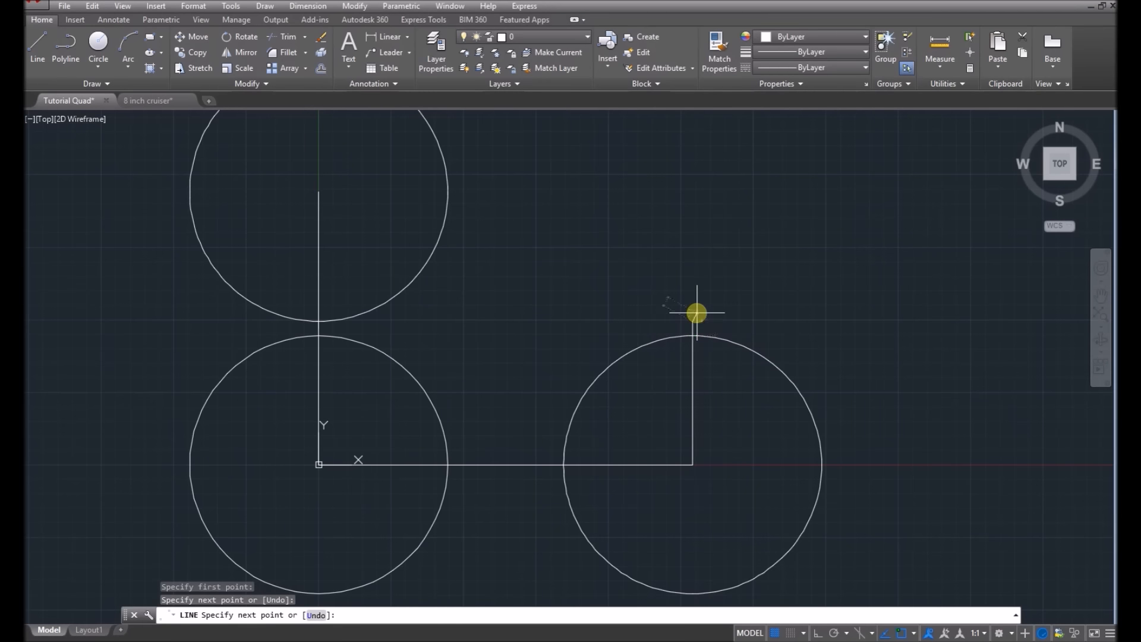
{"action": "key", "text": "Return"}
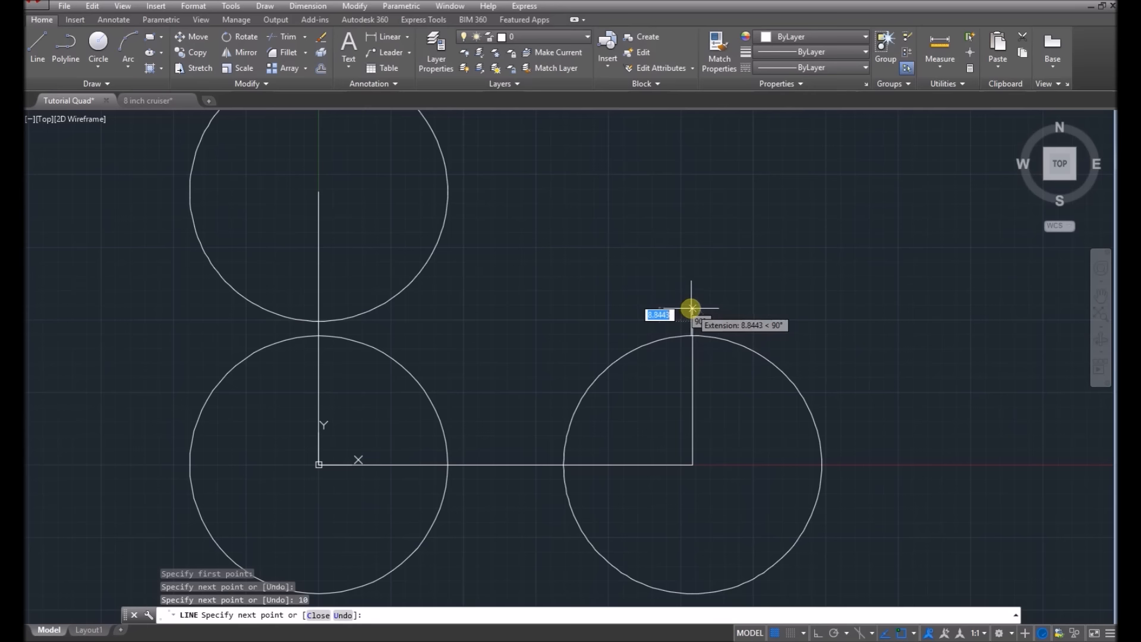
{"action": "type", "text": "89"}
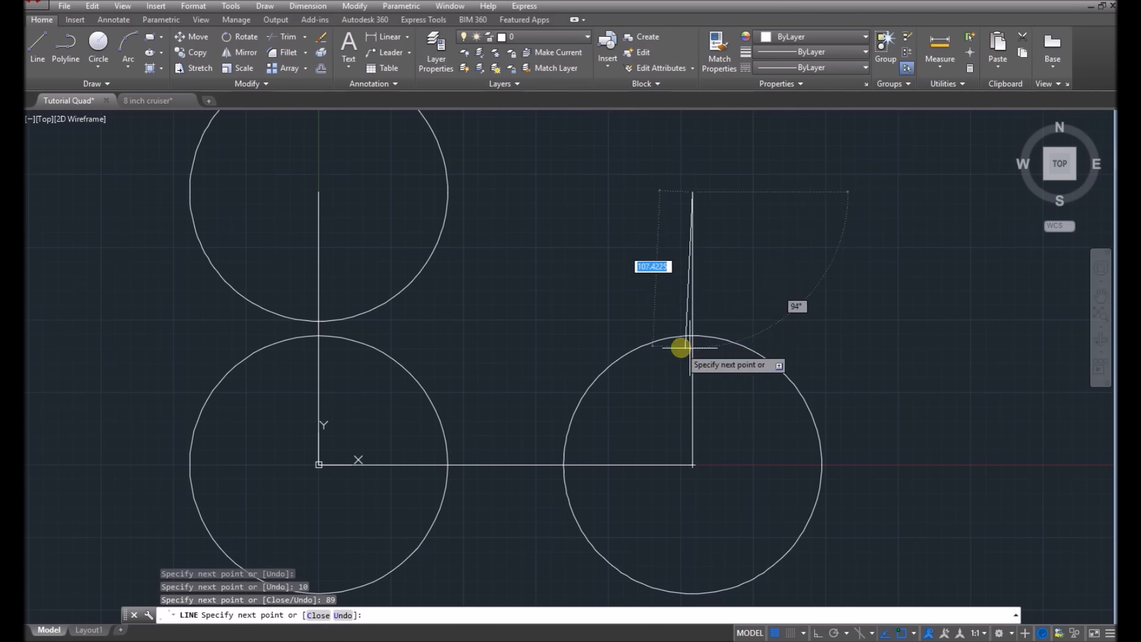
{"action": "key", "text": "Return"}
{"action": "key", "text": "Escape"}
Draw the fourth propeller circle with a radius of 89 centred on the upper end of the right vertical line.
{"action": "left_click", "coordinate": [98, 41]}
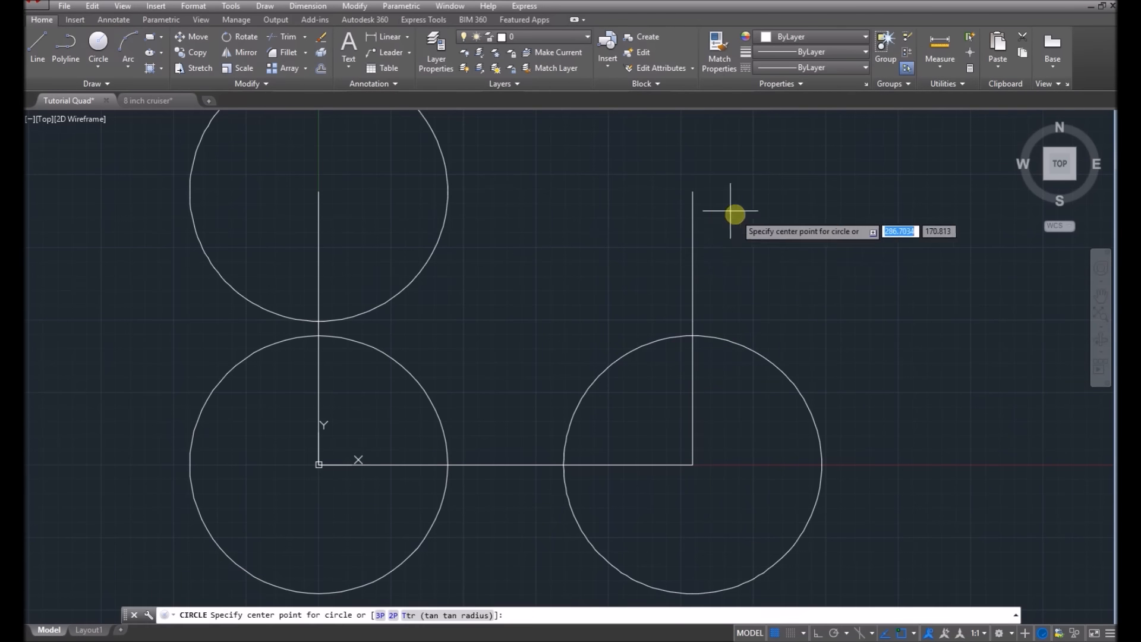
{"action": "left_click", "coordinate": [693, 191]}
{"action": "type", "text": "89"}
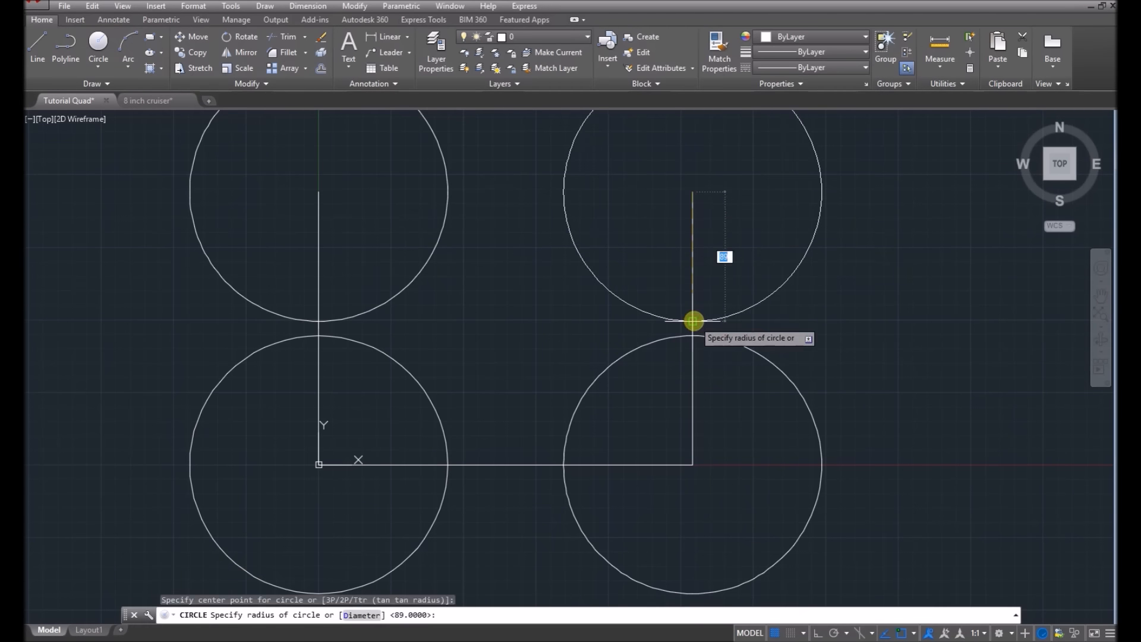
{"action": "key", "text": "Return"}
{"action": "scroll", "coordinate": [676, 386], "scroll_direction": "down", "scroll_amount": 2}
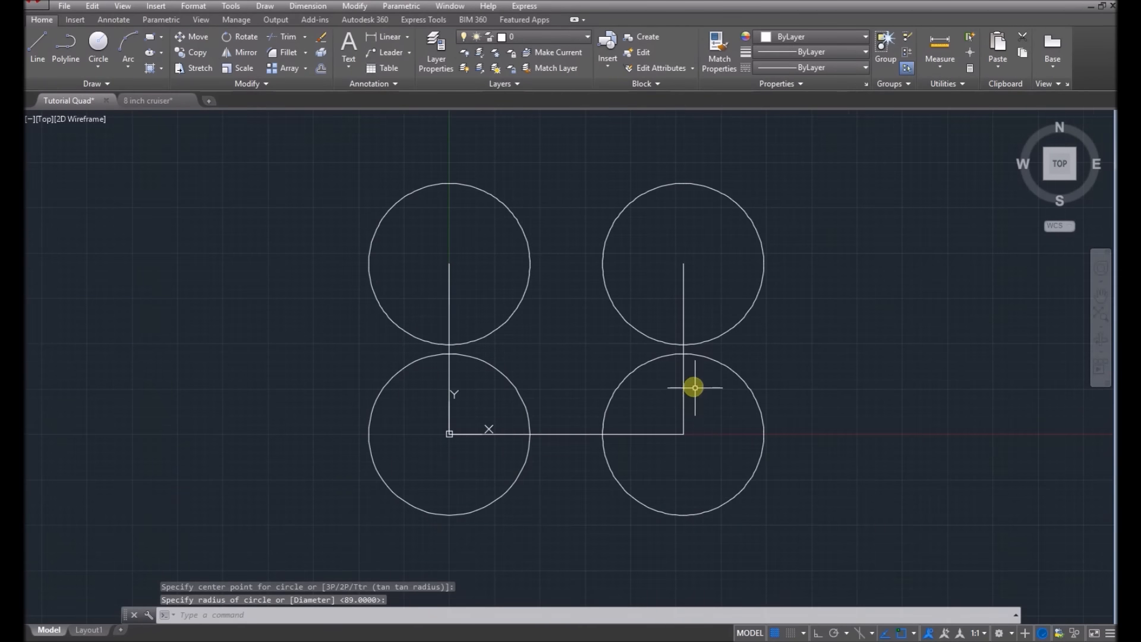
{"action": "scroll", "coordinate": [686, 395], "scroll_direction": "up", "scroll_amount": 2}
{"action": "scroll", "coordinate": [649, 366], "scroll_direction": "down", "scroll_amount": 2}
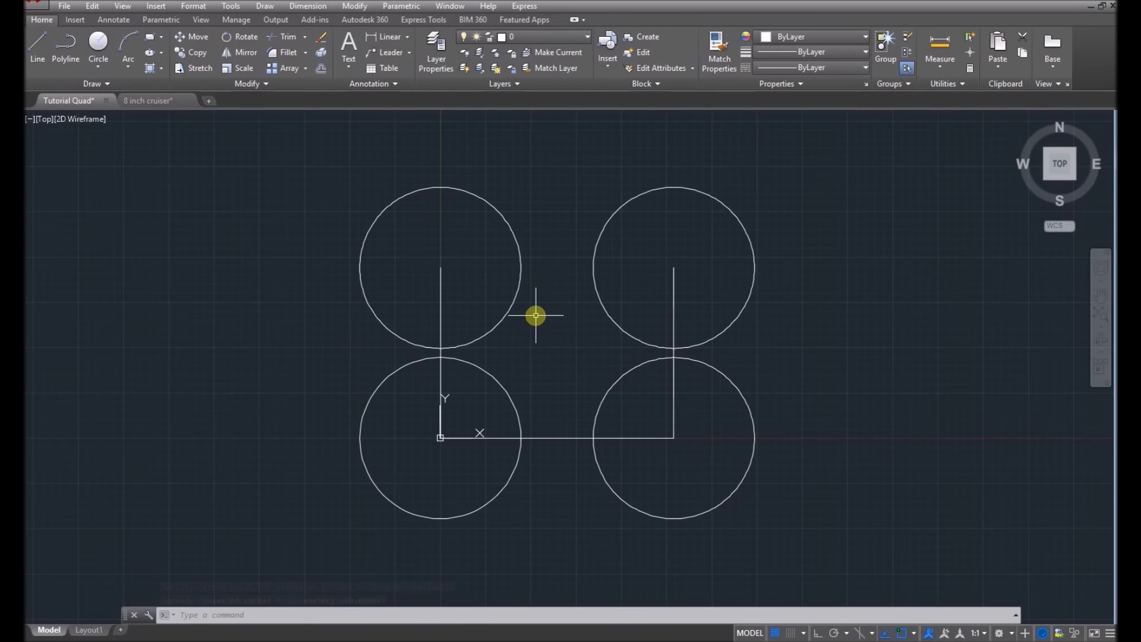
{"action": "scroll", "coordinate": [535, 316], "scroll_direction": "up", "scroll_amount": 2}
{"action": "scroll", "coordinate": [538, 318], "scroll_direction": "down", "scroll_amount": 2}
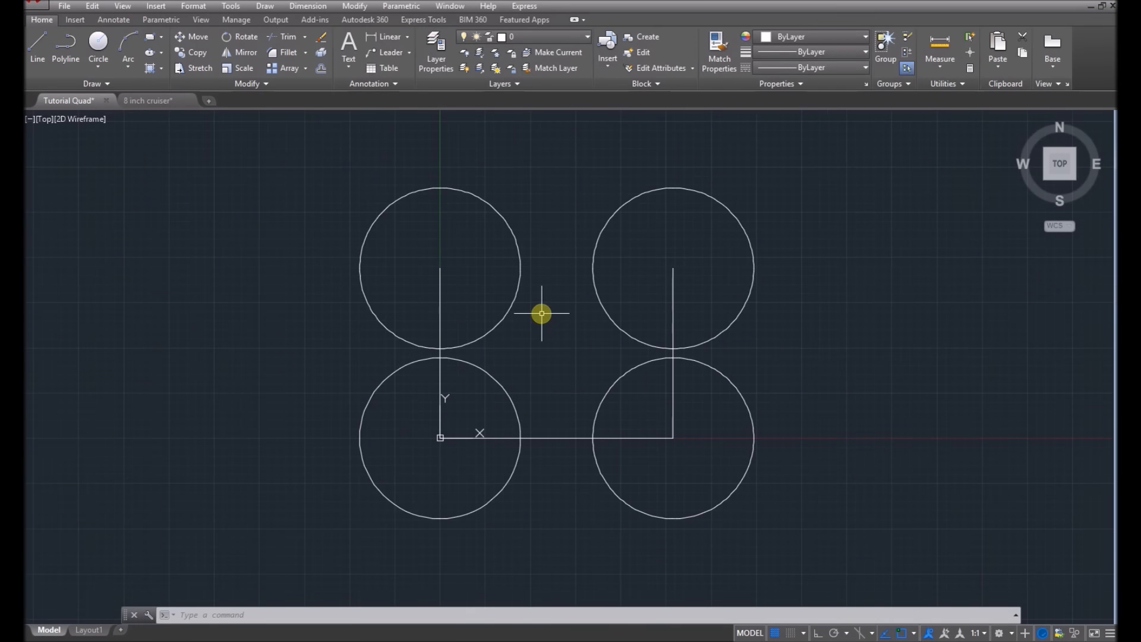
{"action": "scroll", "coordinate": [568, 336], "scroll_direction": "up", "scroll_amount": 2}
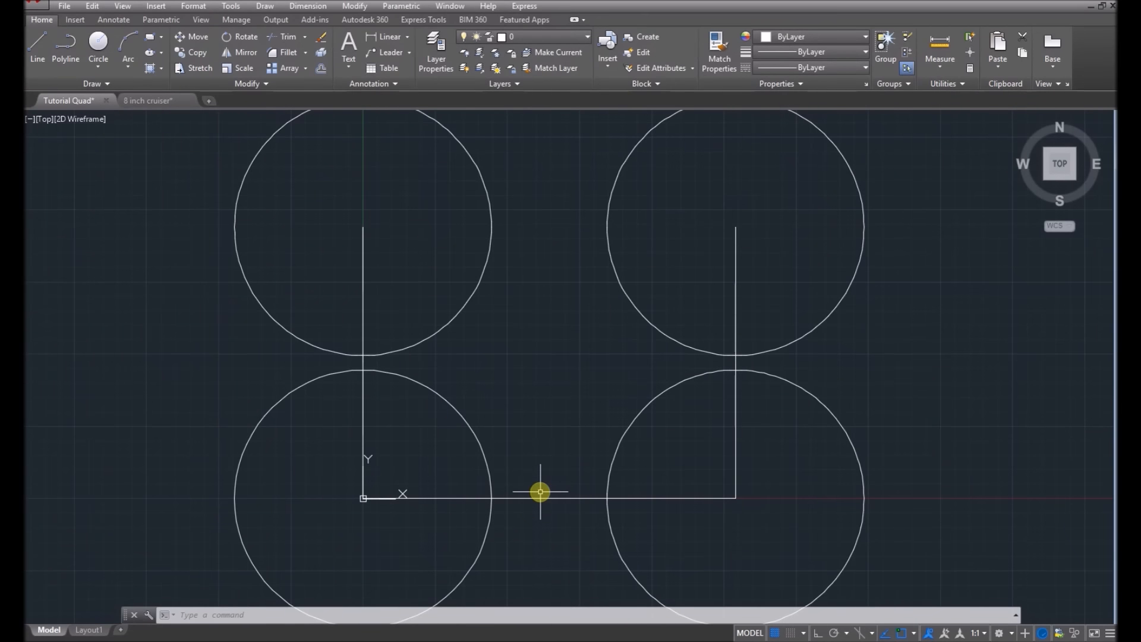
{"action": "scroll", "coordinate": [512, 327], "scroll_direction": "down", "scroll_amount": 2}
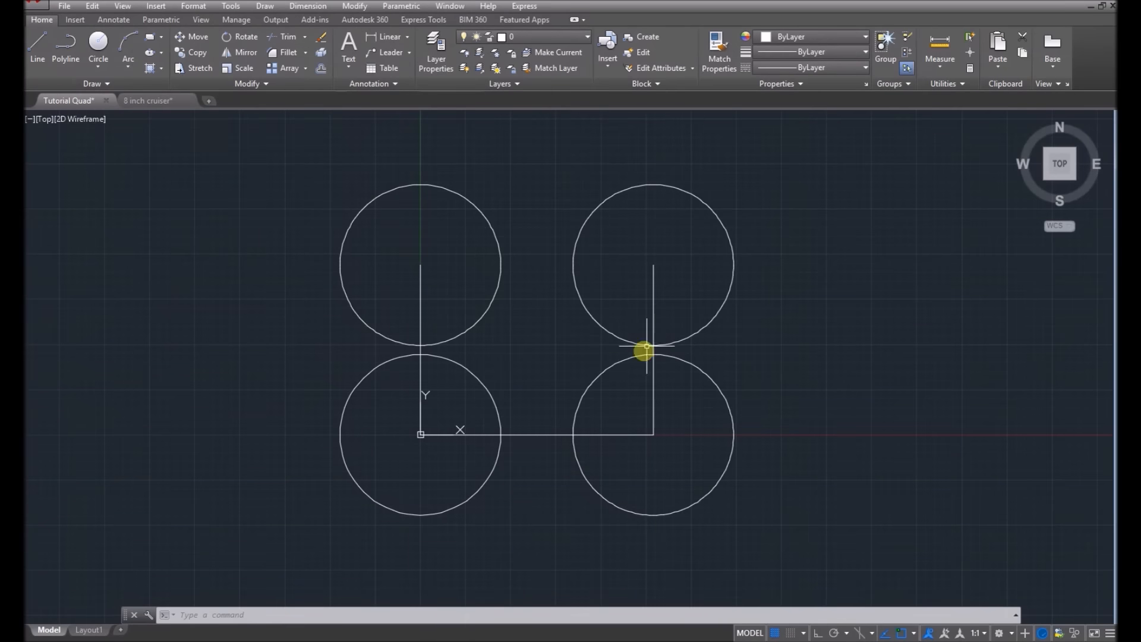
Draw a line from the lower-left circle's right quadrant 5 units to the right, then 40 units straight down.
{"action": "left_click", "coordinate": [27, 42]}
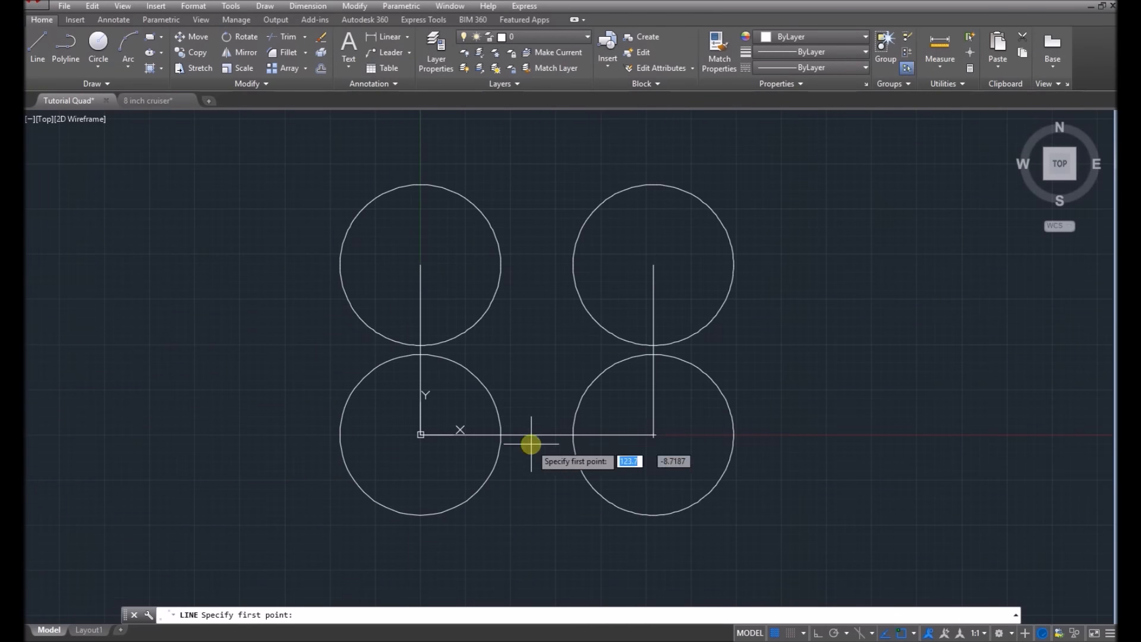
{"action": "scroll", "coordinate": [507, 434], "scroll_direction": "up", "scroll_amount": 2}
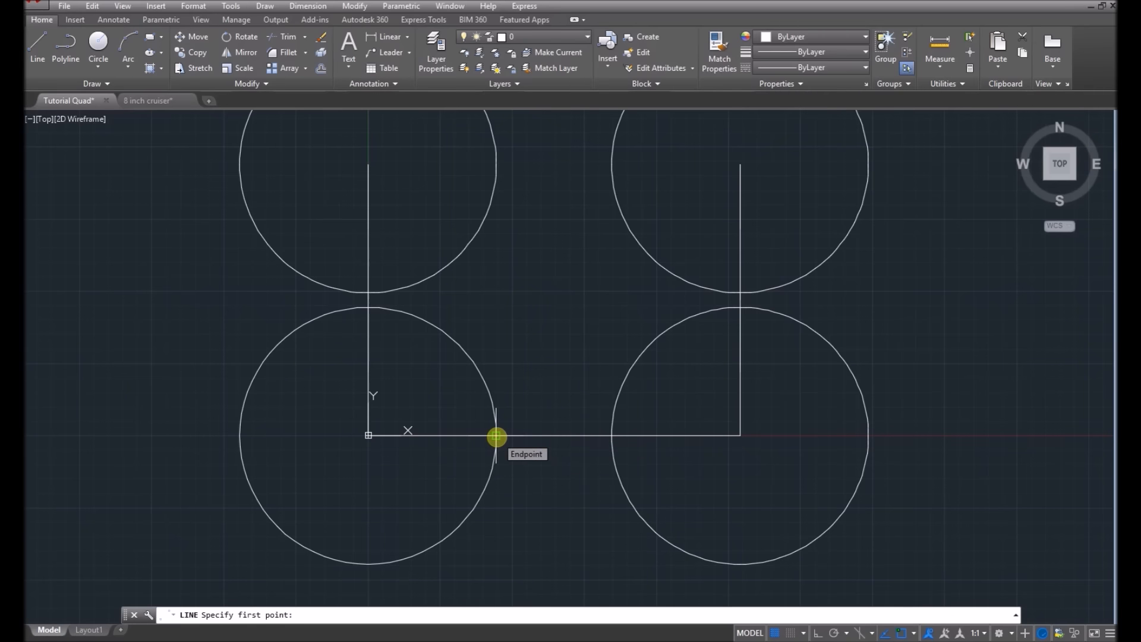
{"action": "scroll", "coordinate": [496, 437], "scroll_direction": "up", "scroll_amount": 2}
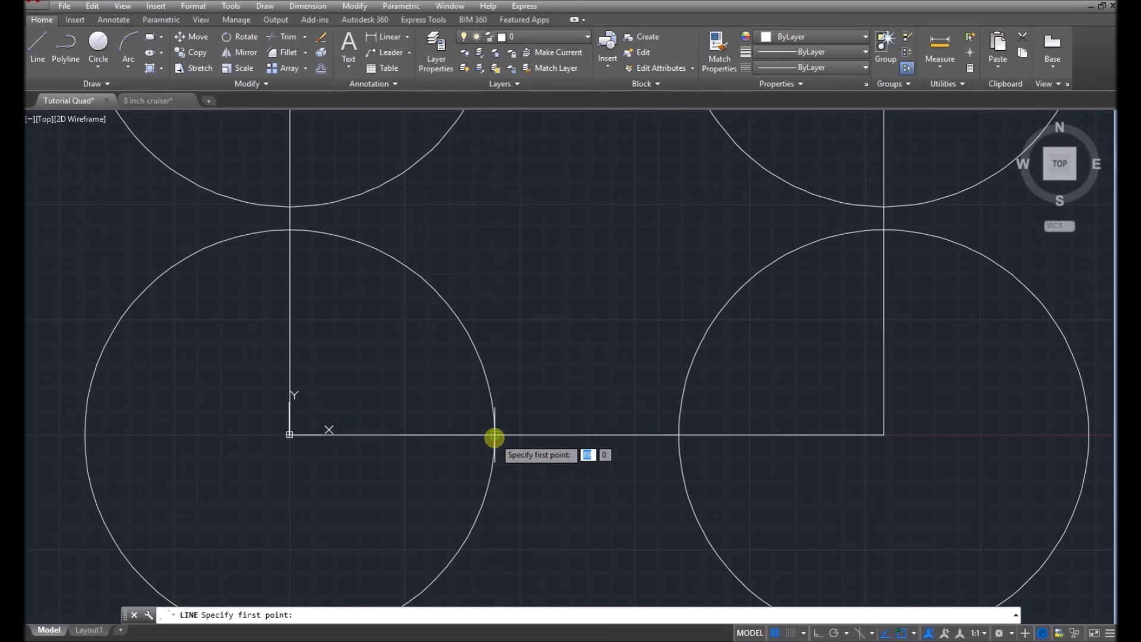
{"action": "left_click", "coordinate": [493, 437]}
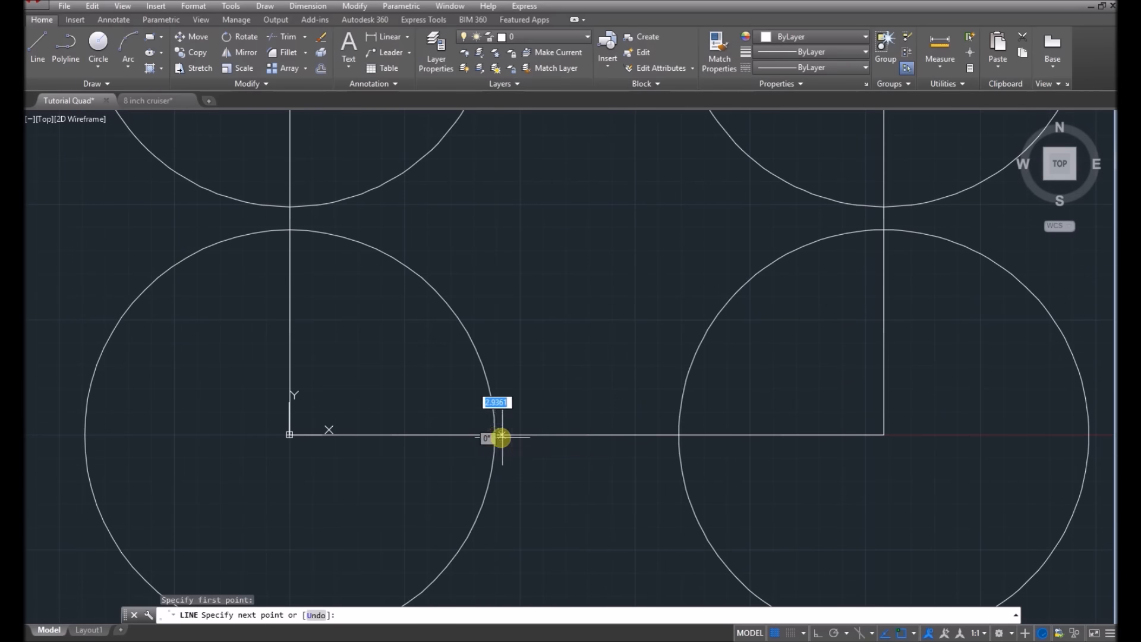
{"action": "type", "text": "5"}
{"action": "key", "text": "Return"}
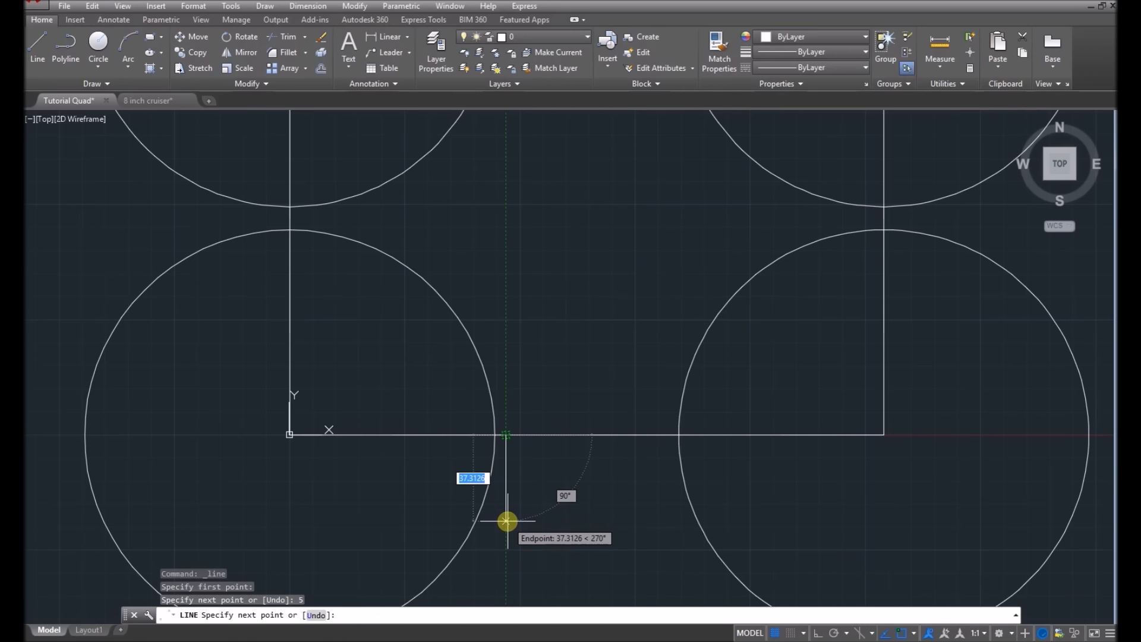
{"action": "type", "text": "40"}
{"action": "key", "text": "Return"}
{"action": "scroll", "coordinate": [517, 465], "scroll_direction": "down", "scroll_amount": 2}
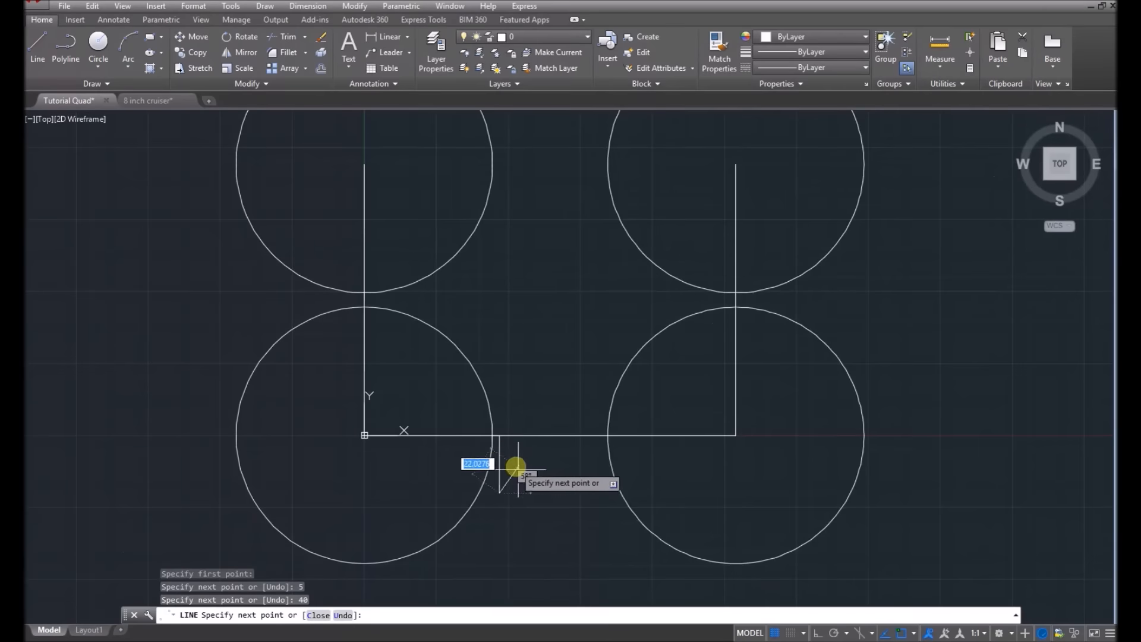
{"action": "scroll", "coordinate": [521, 482], "scroll_direction": "up", "scroll_amount": 2}
{"action": "key", "text": "Escape"}
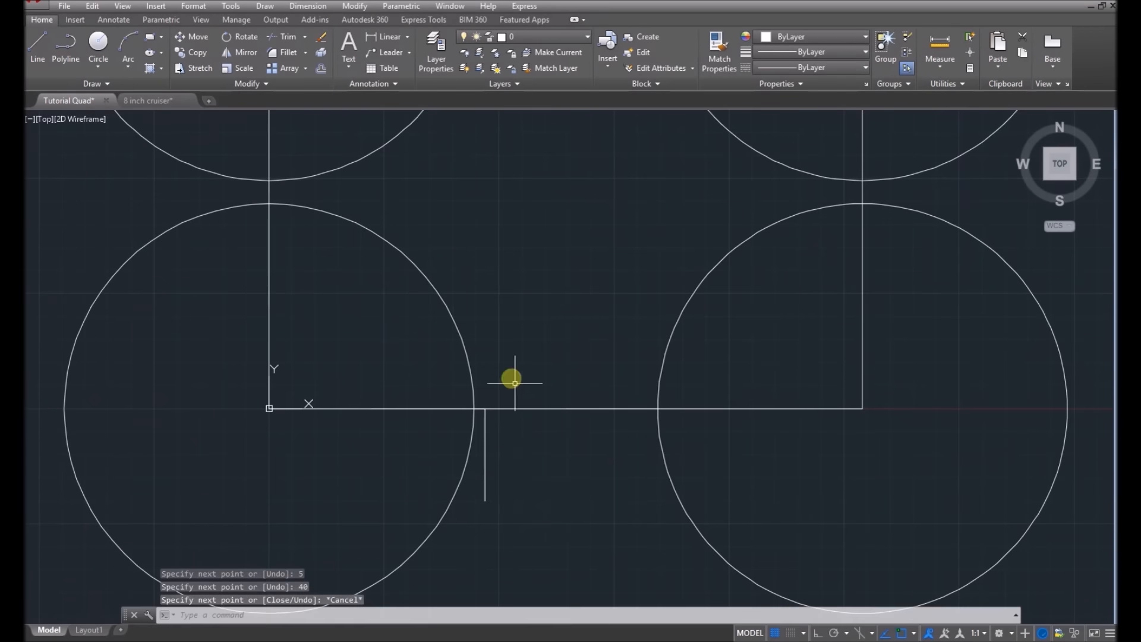
Draw a line from the lower-right circle's left quadrant 5 units left, 40 units down, and across to the opposite vertical line's lower end.
{"action": "left_click", "coordinate": [41, 47]}
{"action": "left_click", "coordinate": [652, 410]}
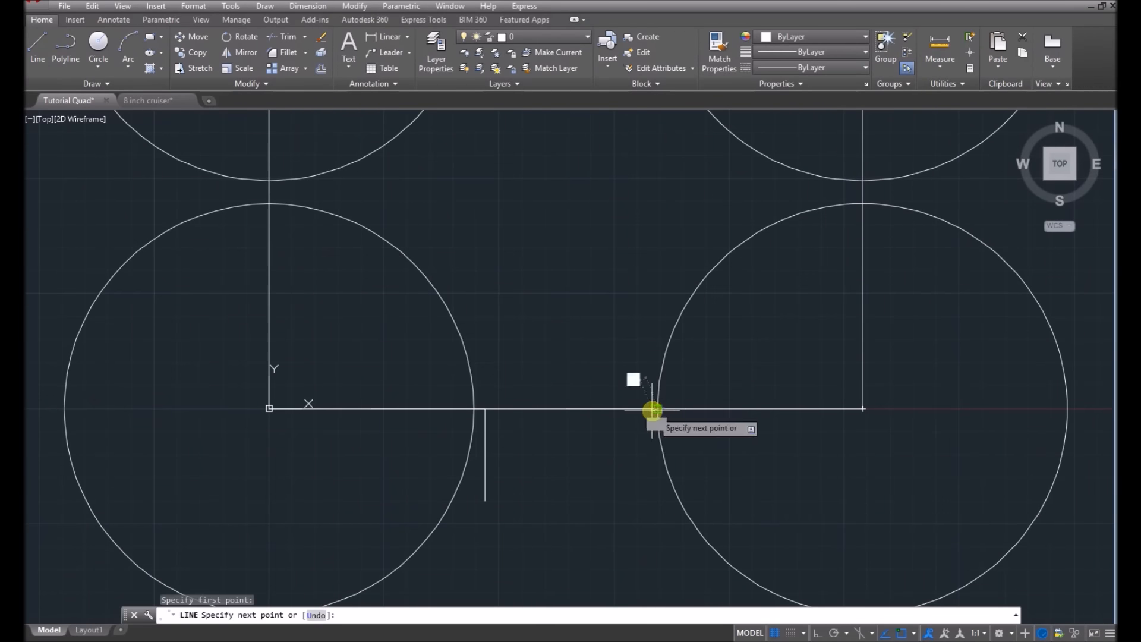
{"action": "type", "text": "5"}
{"action": "key", "text": "Return"}
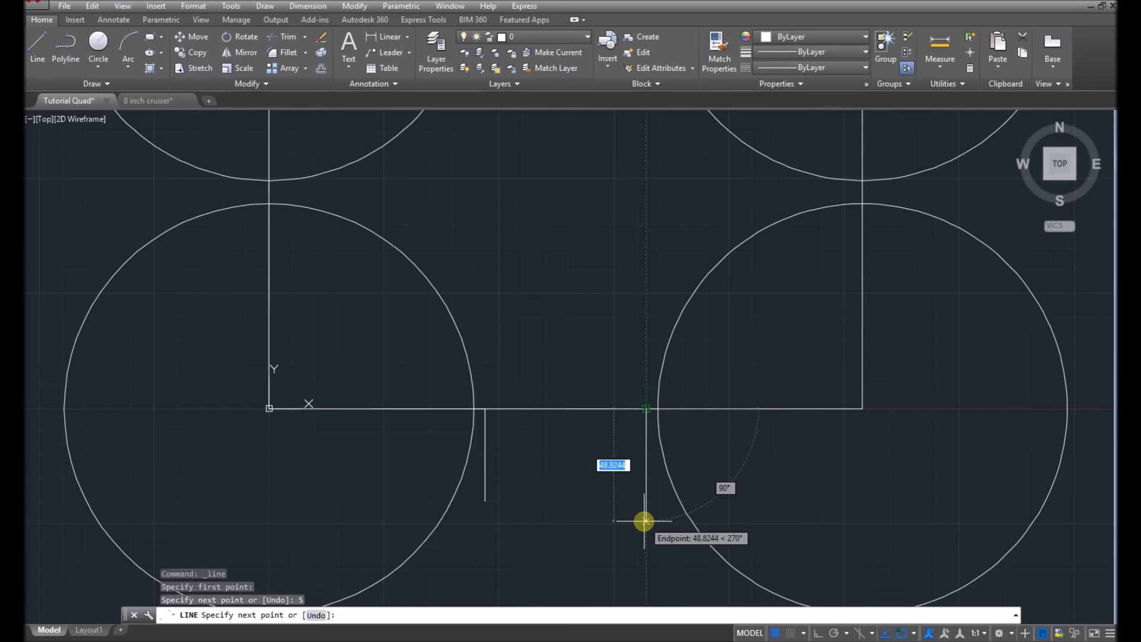
{"action": "type", "text": "40"}
{"action": "key", "text": "Return"}
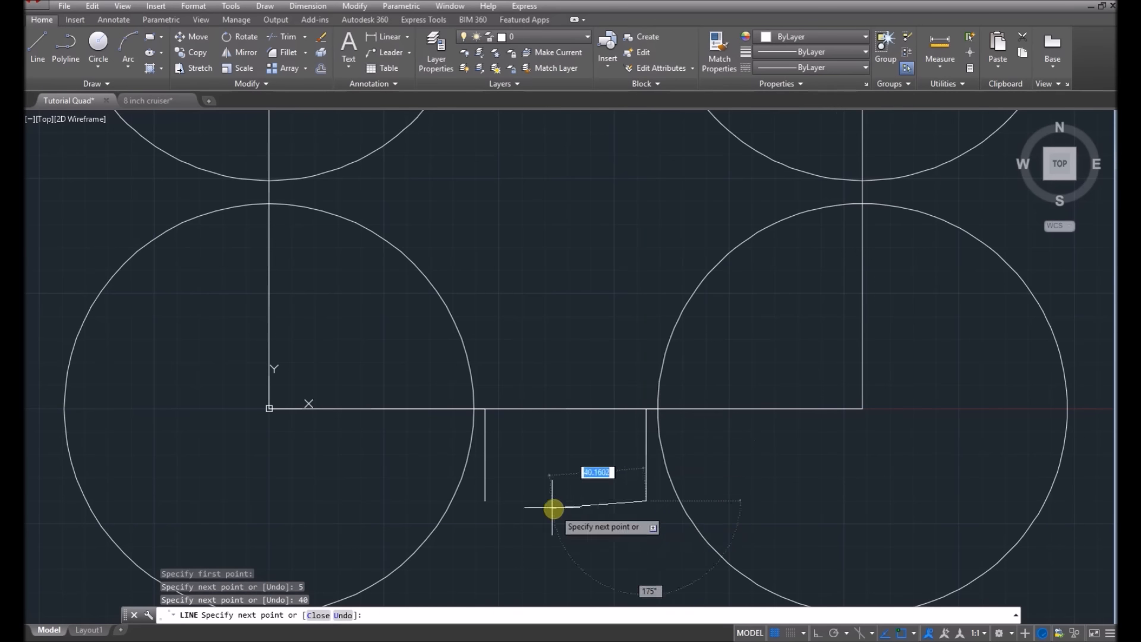
{"action": "left_click", "coordinate": [485, 500]}
{"action": "scroll", "coordinate": [552, 449], "scroll_direction": "down", "scroll_amount": 4}
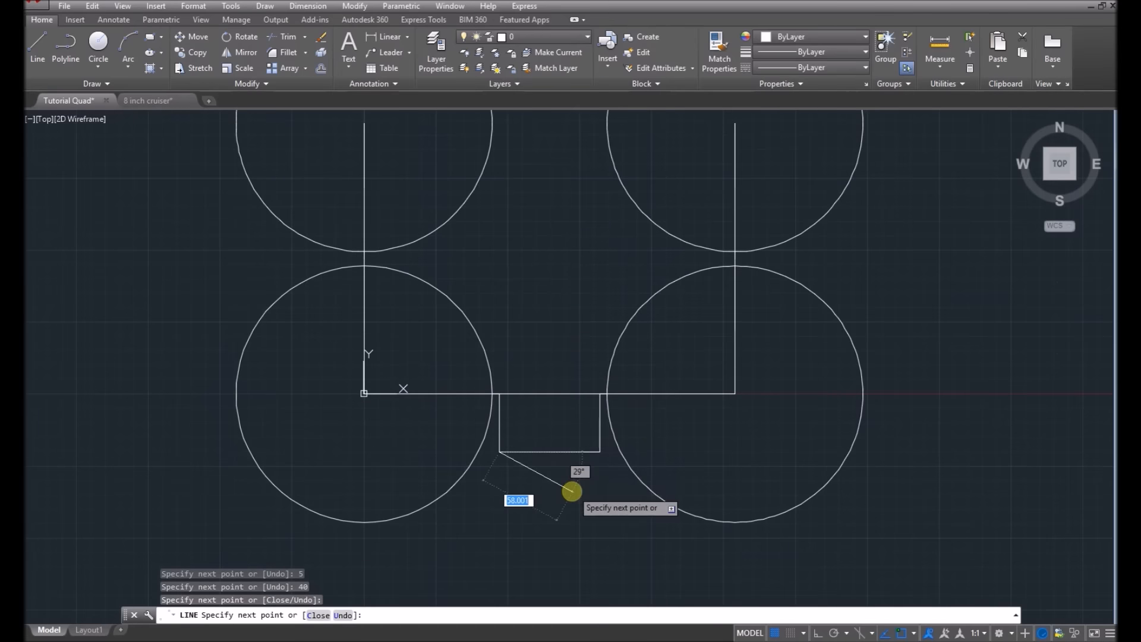
{"action": "key", "text": "Escape"}
{"action": "scroll", "coordinate": [621, 386], "scroll_direction": "up", "scroll_amount": 2}
{"action": "scroll", "coordinate": [611, 377], "scroll_direction": "down", "scroll_amount": 2}
{"action": "scroll", "coordinate": [591, 268], "scroll_direction": "up", "scroll_amount": 2}
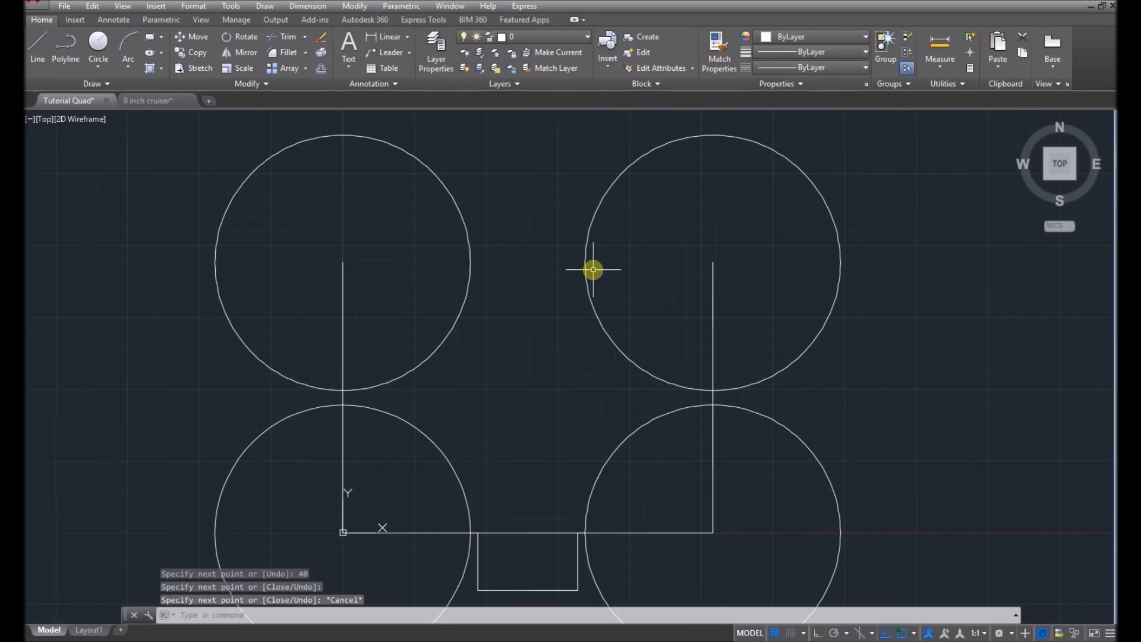
{"action": "left_click", "coordinate": [35, 45]}
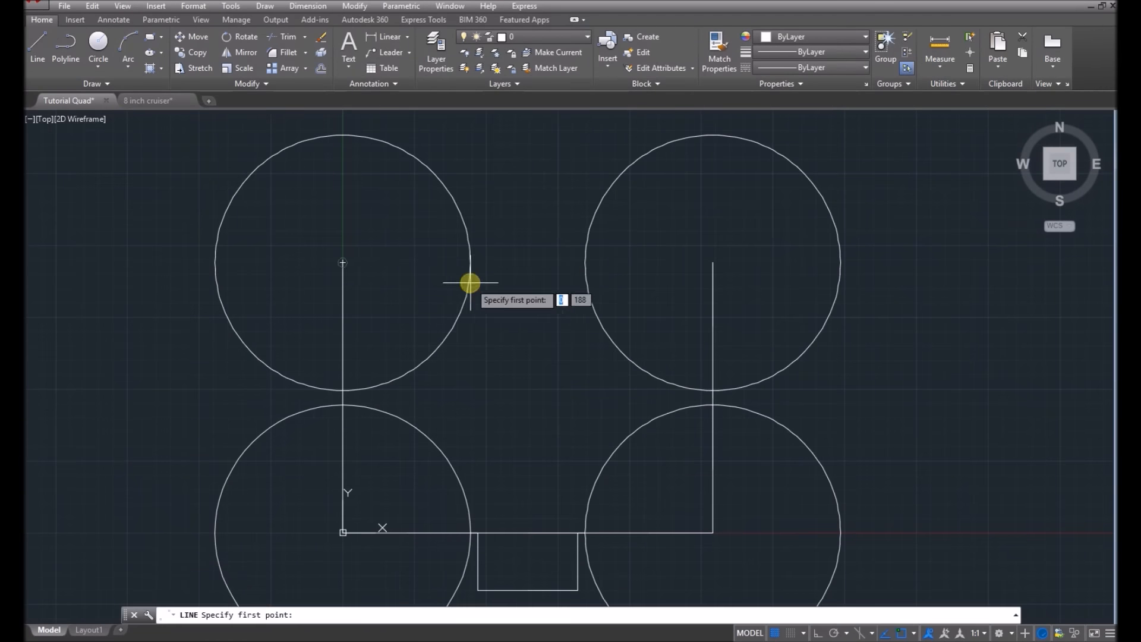
{"action": "left_click", "coordinate": [475, 535]}
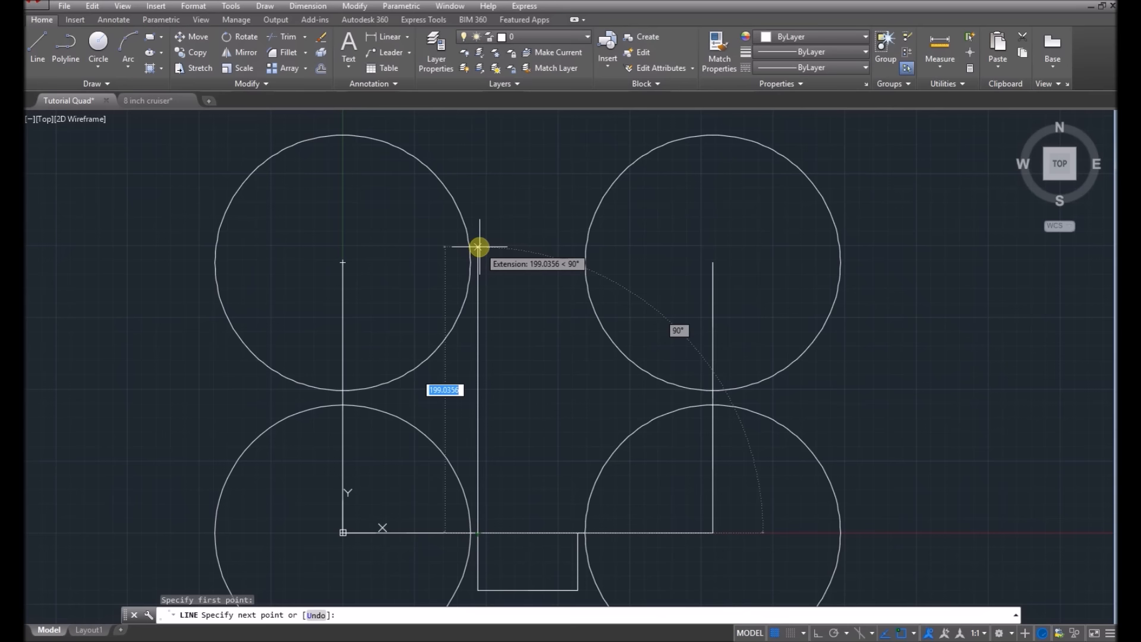
{"action": "key", "text": "Escape"}
Draw a horizontal line connecting the centres of the two upper propeller circles.
{"action": "left_click", "coordinate": [37, 49]}
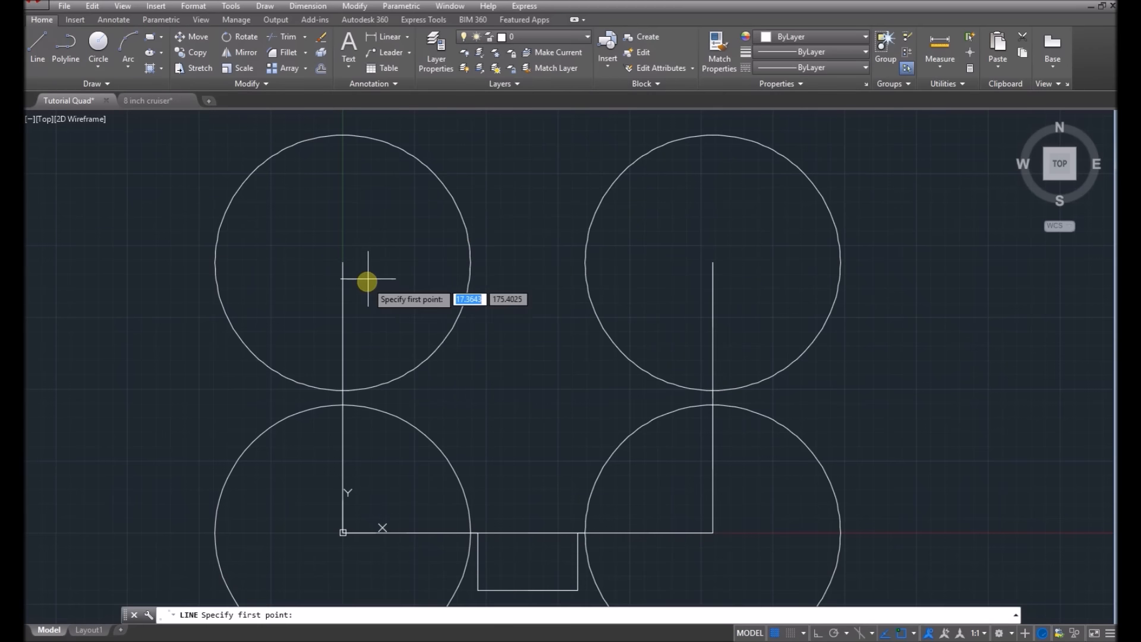
{"action": "left_click", "coordinate": [342, 262]}
{"action": "left_click", "coordinate": [712, 262]}
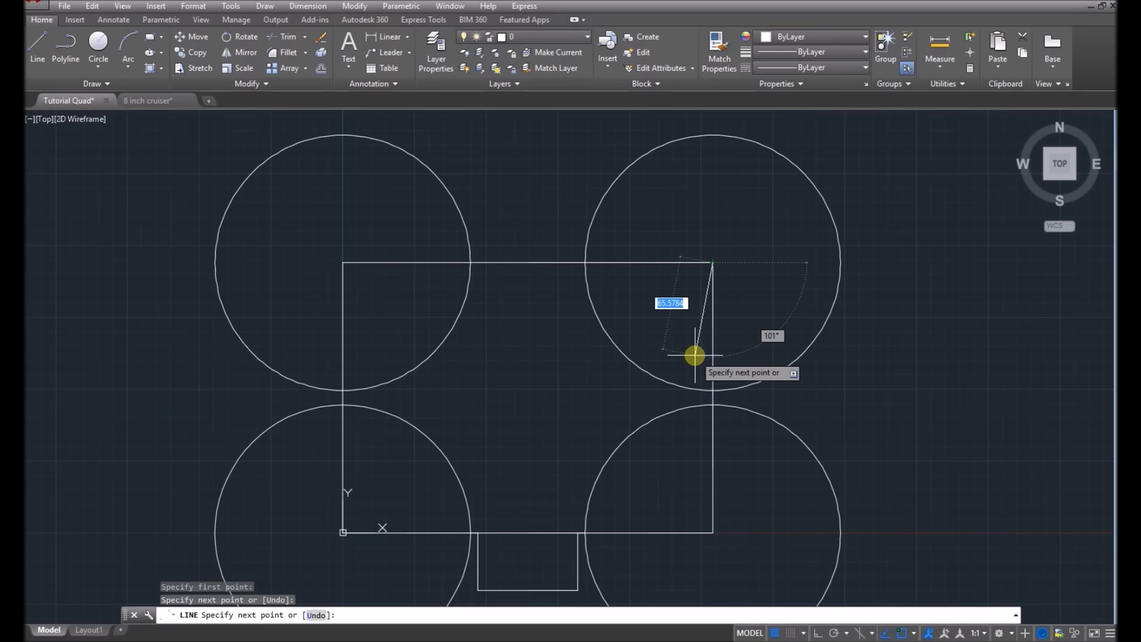
{"action": "key", "text": "Escape"}
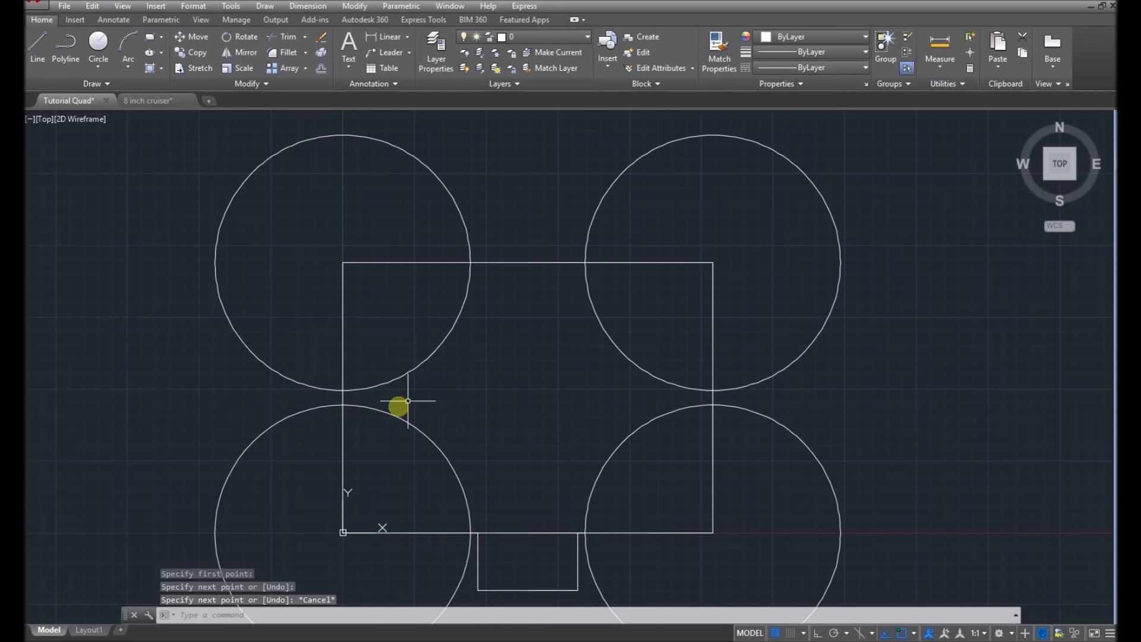
Switch to the browser, search Google for "myrcmart 2208" and open the RCX H2208 (Φ4mm Shaft) 2000KV motor page.
{"action": "left_click", "coordinate": [454, 573]}
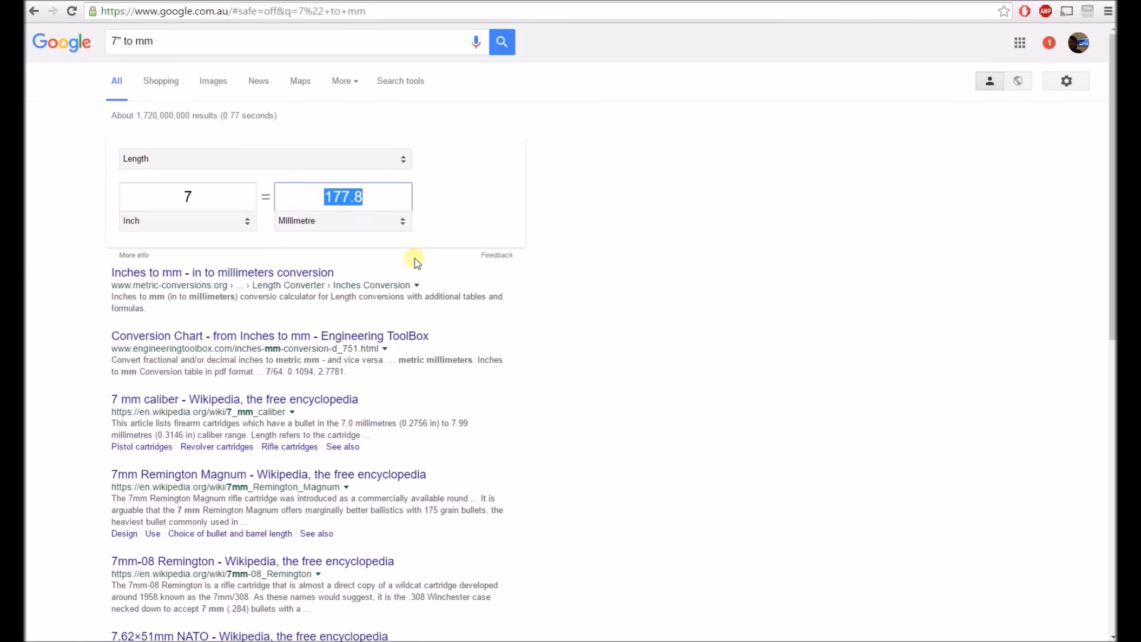
{"action": "left_click_drag", "start_coordinate": [177, 40], "coordinate": [102, 37]}
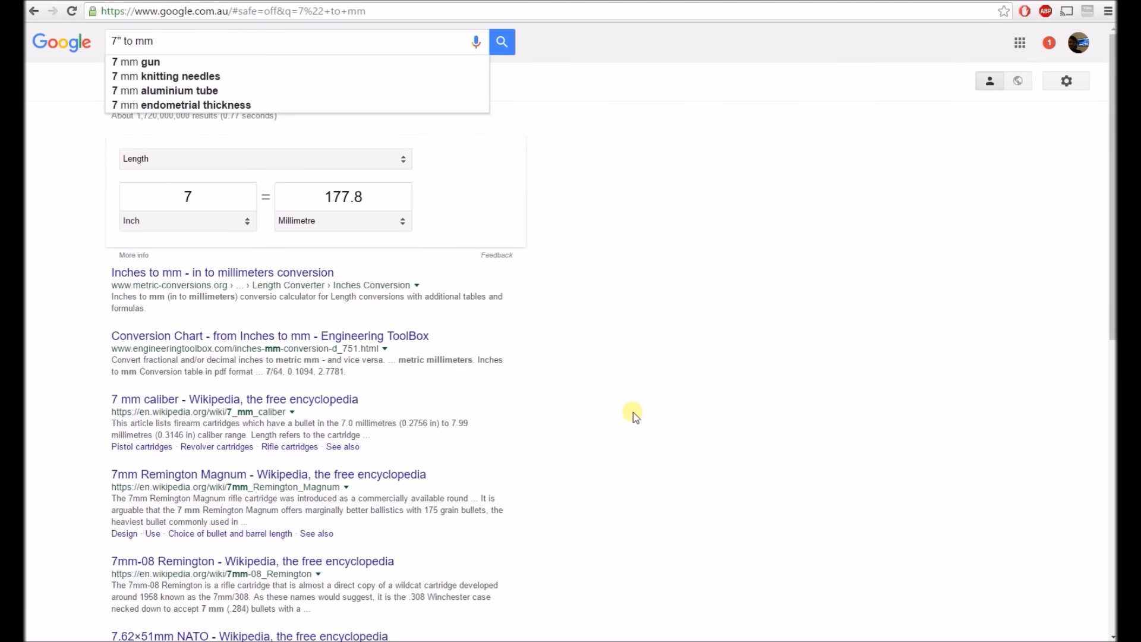
{"action": "scroll", "coordinate": [633, 412], "scroll_direction": "down", "scroll_amount": 1}
{"action": "scroll", "coordinate": [633, 411], "scroll_direction": "up", "scroll_amount": 1}
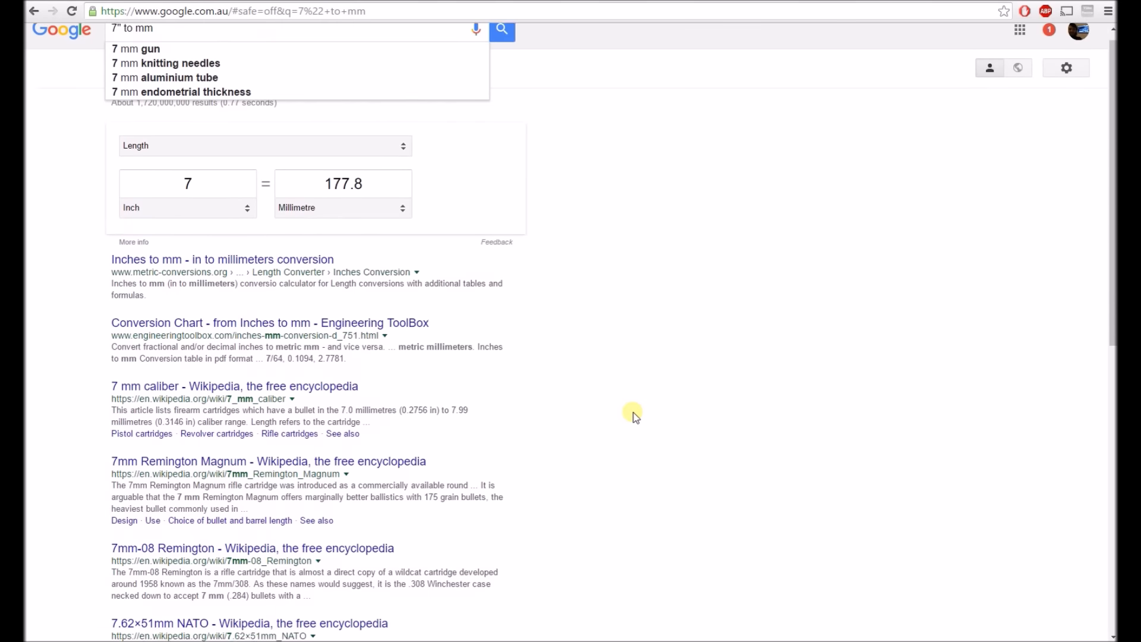
{"action": "triple_click", "coordinate": [230, 48]}
{"action": "type", "text": "myrcma"}
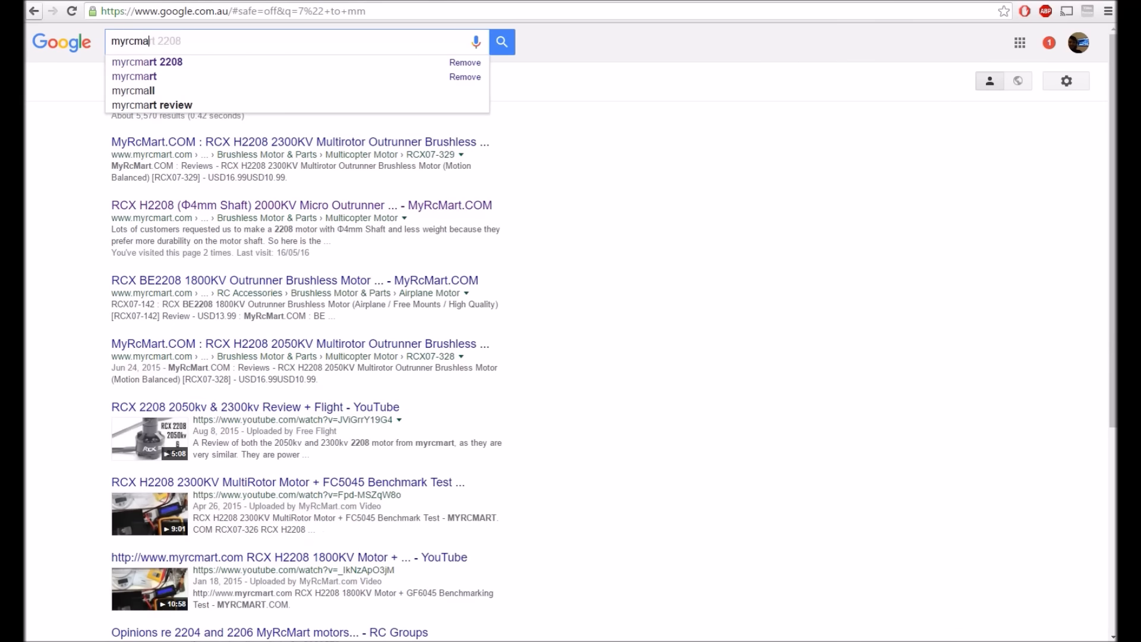
{"action": "left_click", "coordinate": [200, 65]}
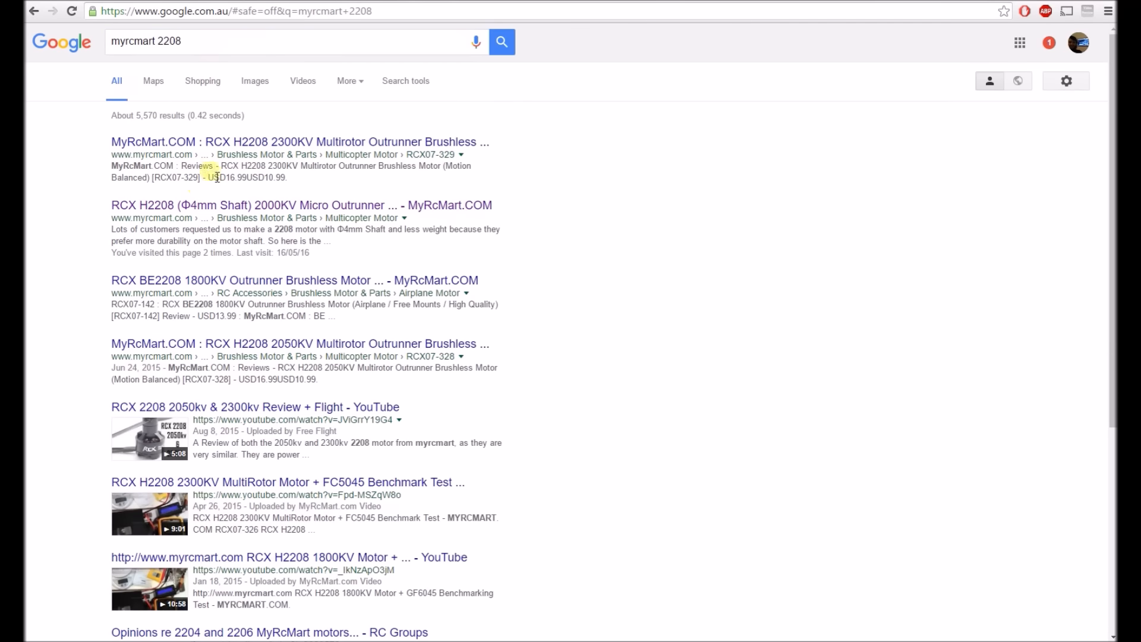
{"action": "left_click", "coordinate": [300, 207]}
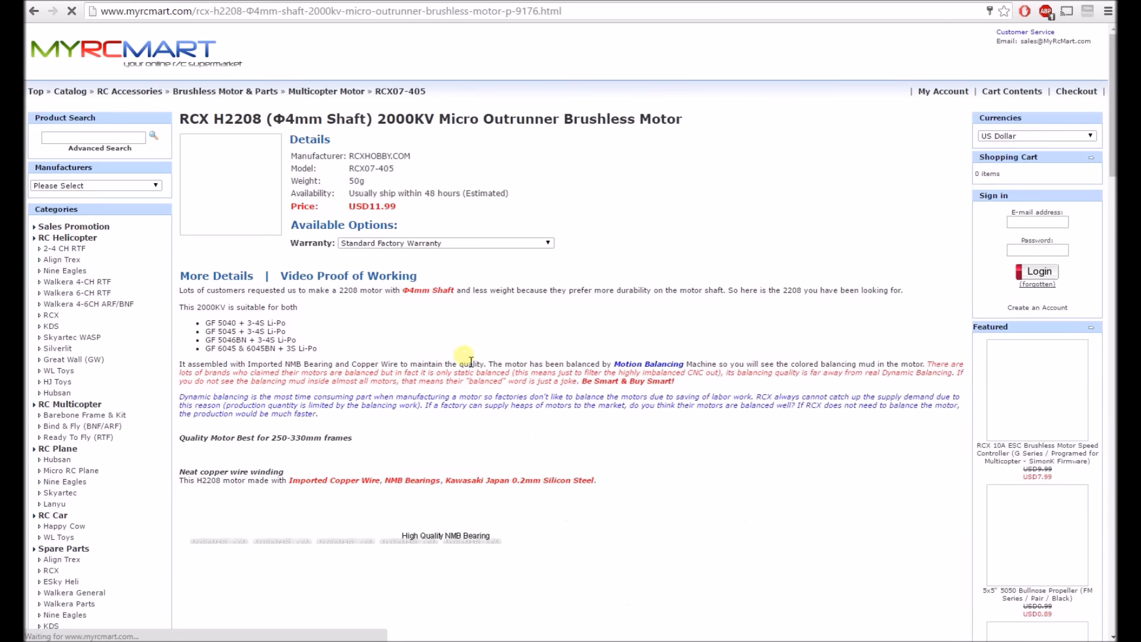
Find the Motor Diagram on the motor page and examine its mounting hole dimensions.
{"action": "scroll", "coordinate": [684, 493], "scroll_direction": "down", "scroll_amount": 3}
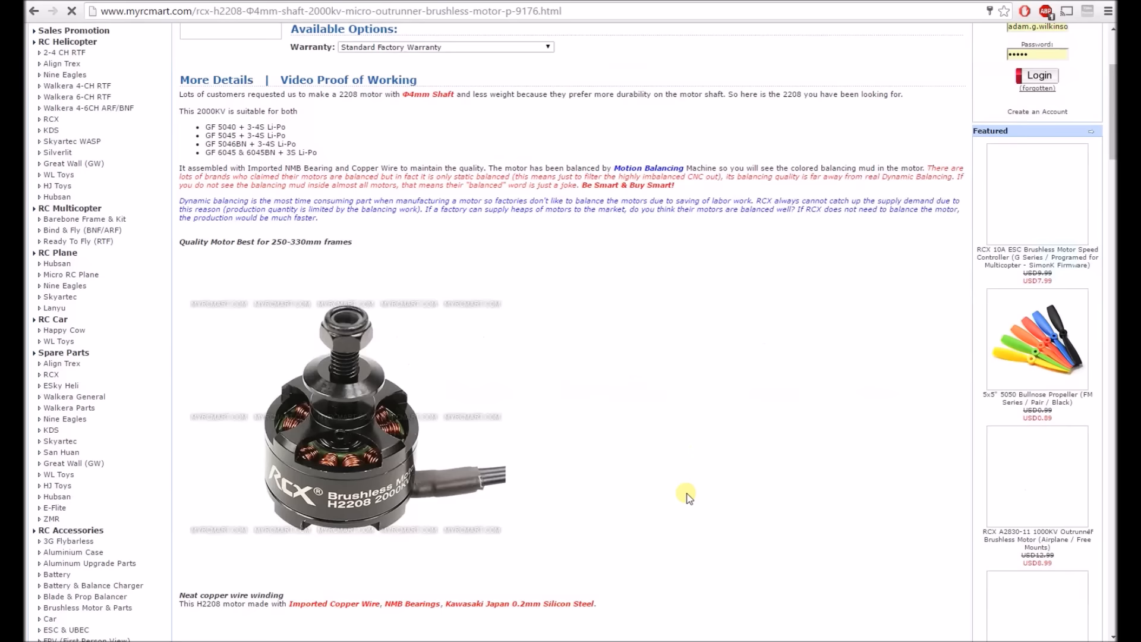
{"action": "scroll", "coordinate": [595, 523], "scroll_direction": "down", "scroll_amount": 4}
{"action": "scroll", "coordinate": [593, 523], "scroll_direction": "down", "scroll_amount": 15}
{"action": "scroll", "coordinate": [591, 517], "scroll_direction": "down", "scroll_amount": 20}
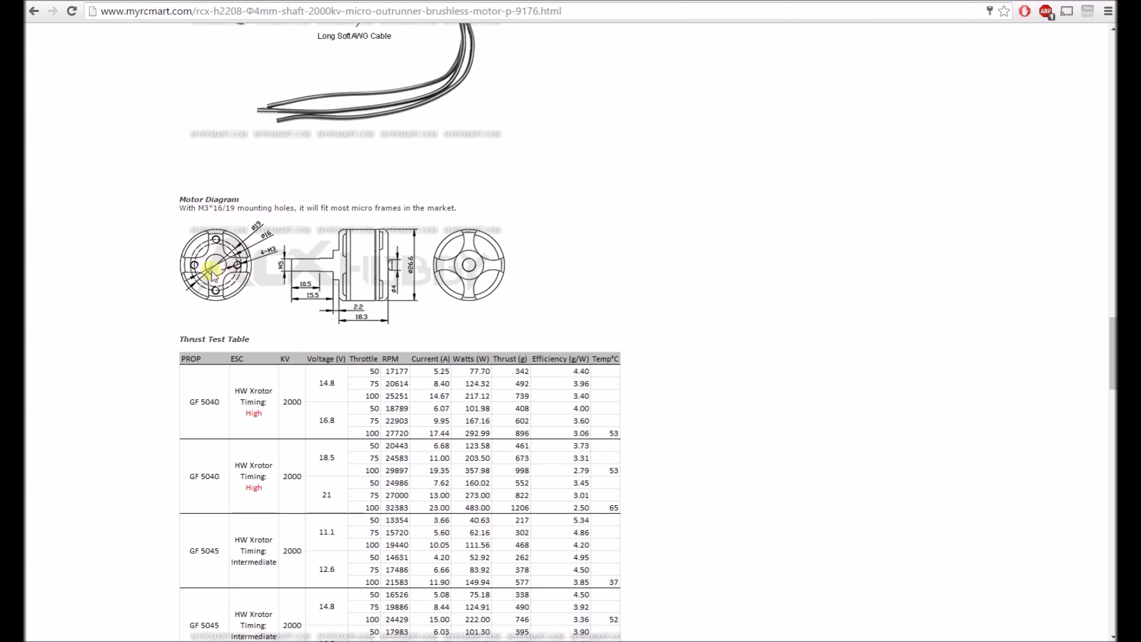
{"action": "scroll", "coordinate": [237, 271], "scroll_direction": "up", "scroll_amount": 1}
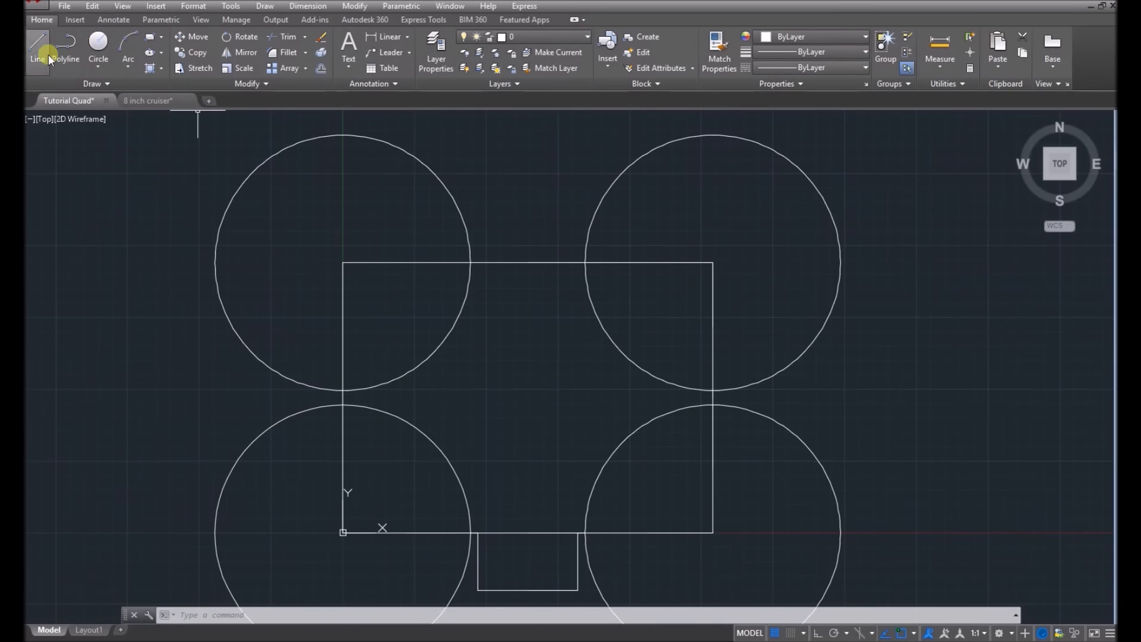
Switch to the 8 inch cruiser drawing and check the radius of the motor mount's centre hole using a temporary circle.
{"action": "left_click", "coordinate": [99, 42]}
{"action": "left_click", "coordinate": [150, 101]}
{"action": "scroll", "coordinate": [309, 282], "scroll_direction": "up", "scroll_amount": 5}
{"action": "scroll", "coordinate": [161, 277], "scroll_direction": "up", "scroll_amount": 2}
{"action": "left_click", "coordinate": [99, 41]}
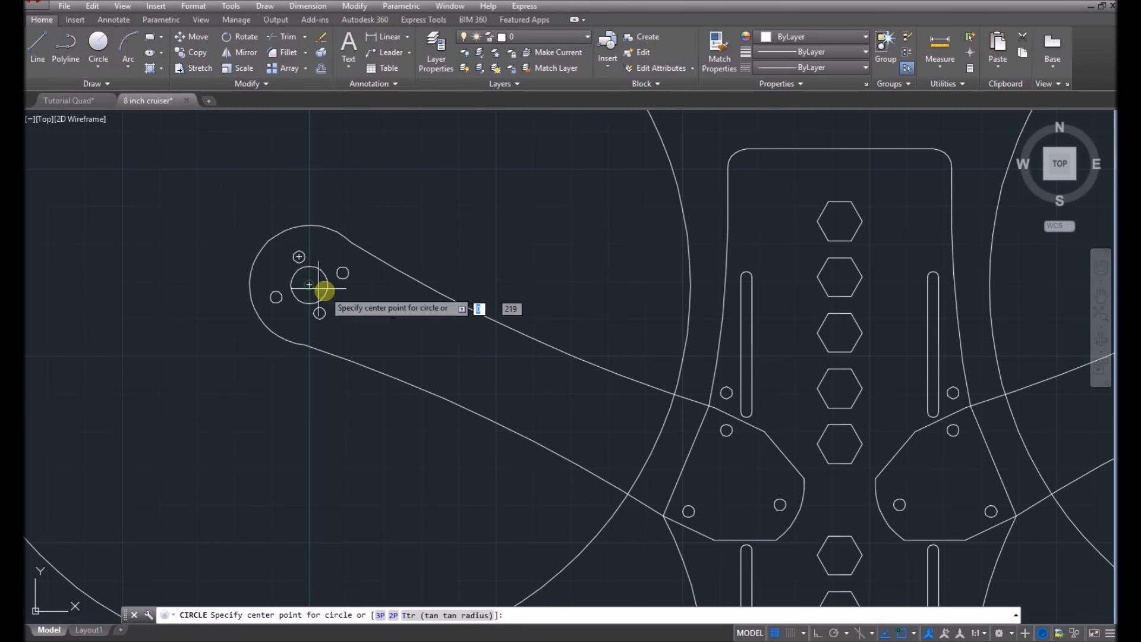
{"action": "left_click", "coordinate": [309, 283]}
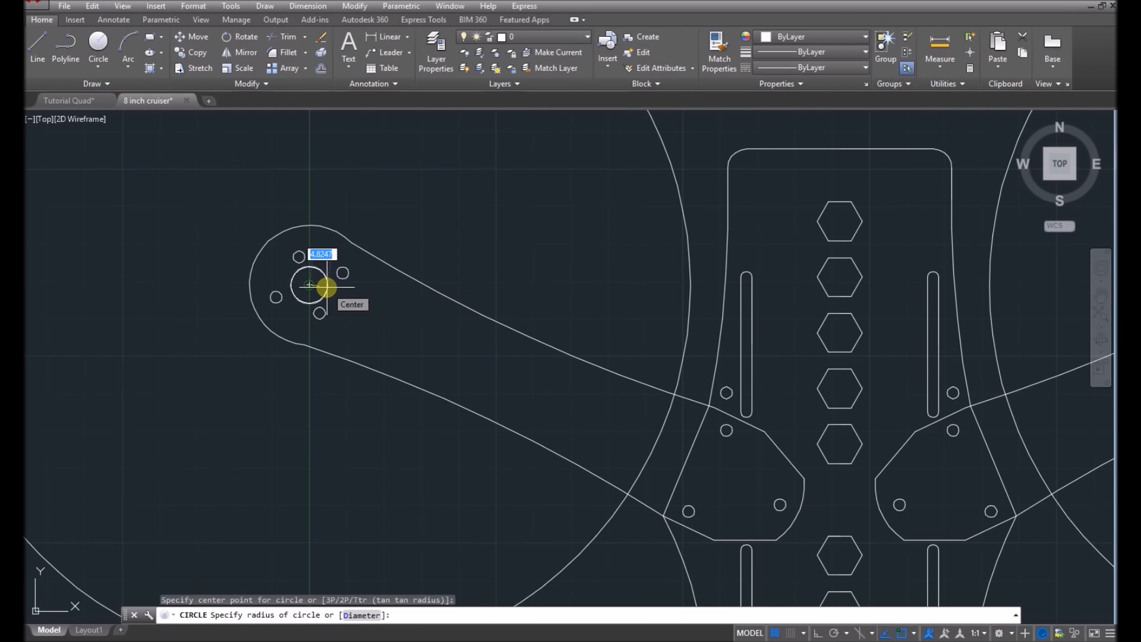
{"action": "key", "text": "Escape"}
In the Tutorial Quad drawing, draw a circle with a radius of 5 centred on the upper-left propeller circle's centre.
{"action": "left_click", "coordinate": [71, 100]}
{"action": "left_click", "coordinate": [98, 43]}
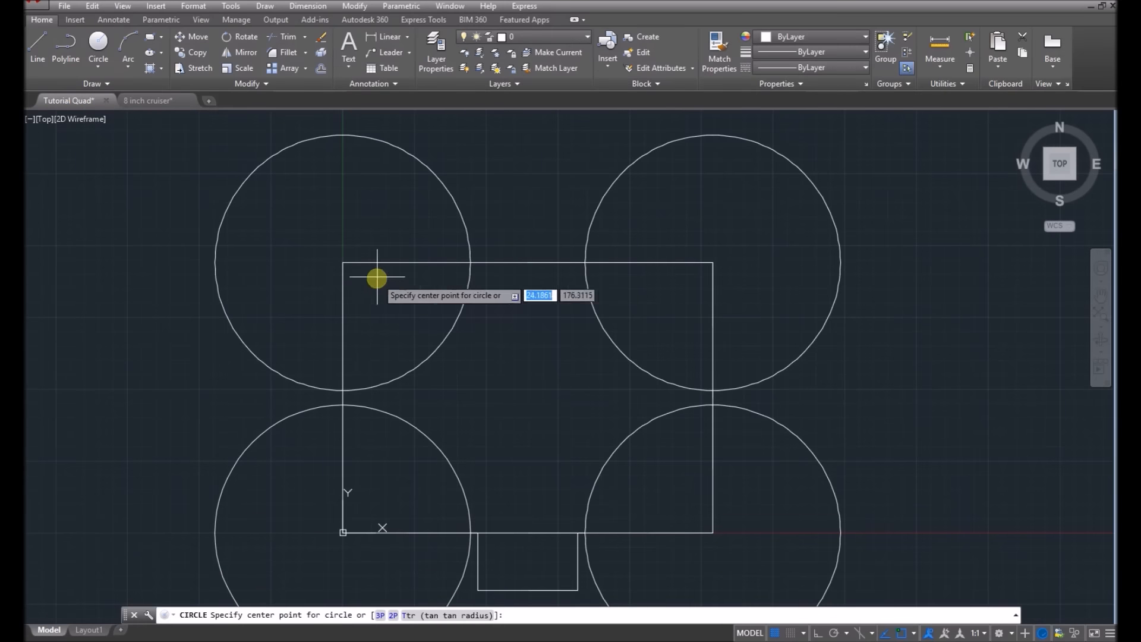
{"action": "left_click", "coordinate": [348, 262]}
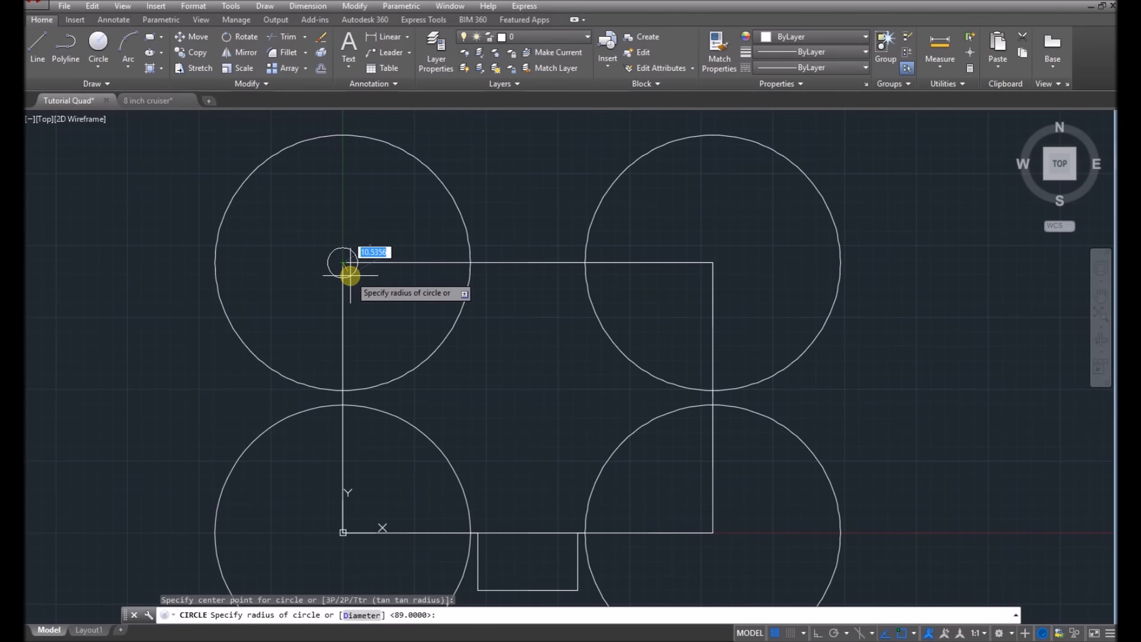
{"action": "type", "text": "5"}
{"action": "key", "text": "Return"}
{"action": "scroll", "coordinate": [339, 257], "scroll_direction": "up", "scroll_amount": 2}
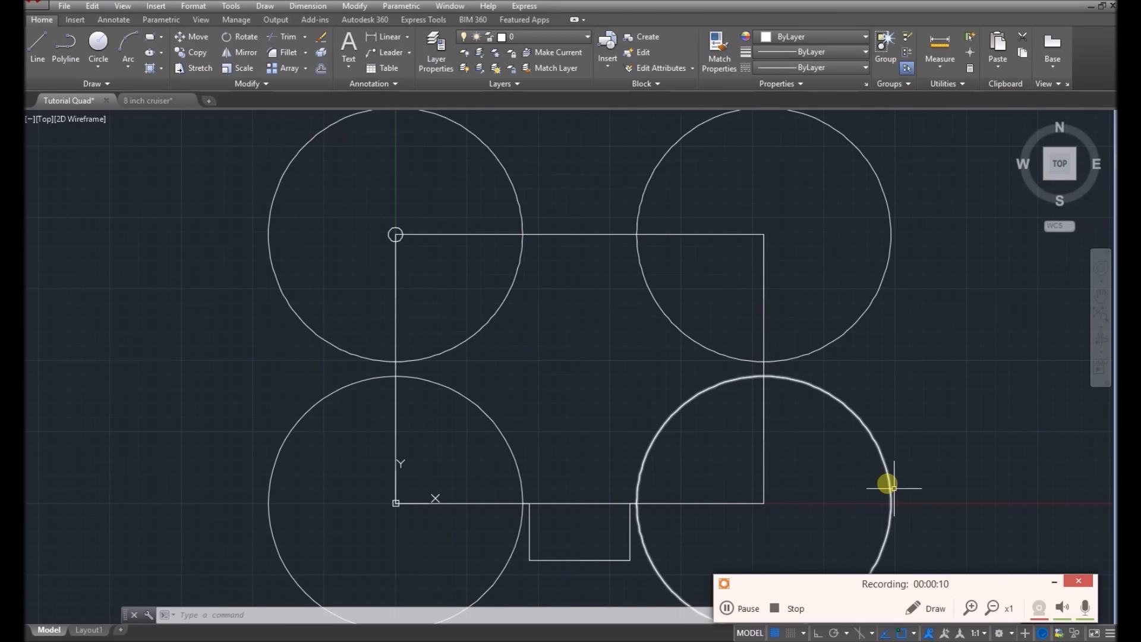
Return to the motor page in the browser and examine the mounting screw holes in the photos and Motor Diagram.
{"action": "left_click", "coordinate": [1055, 584]}
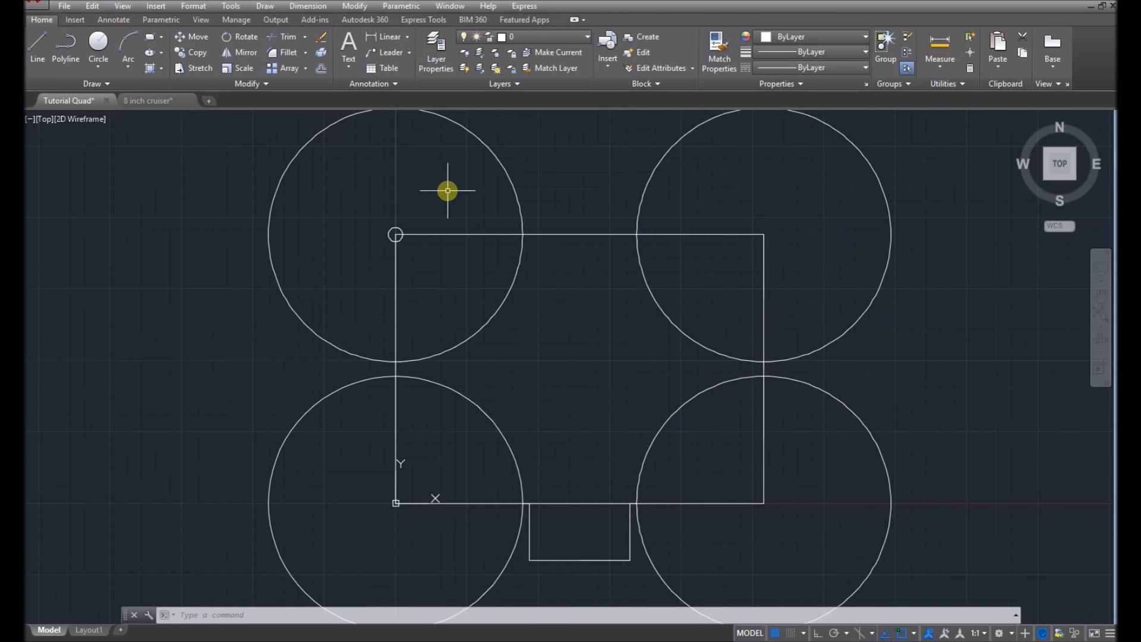
{"action": "middle_click_drag", "start_coordinate": [453, 202], "coordinate": [450, 196]}
{"action": "scroll", "coordinate": [392, 228], "scroll_direction": "up", "scroll_amount": 2}
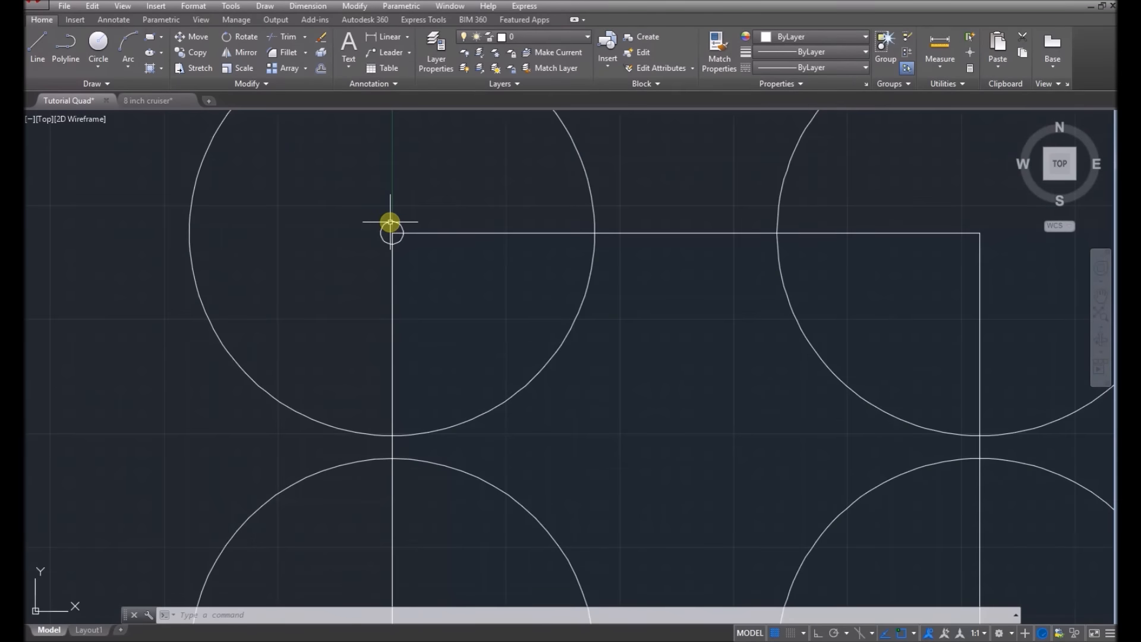
{"action": "scroll", "coordinate": [393, 233], "scroll_direction": "up", "scroll_amount": 2}
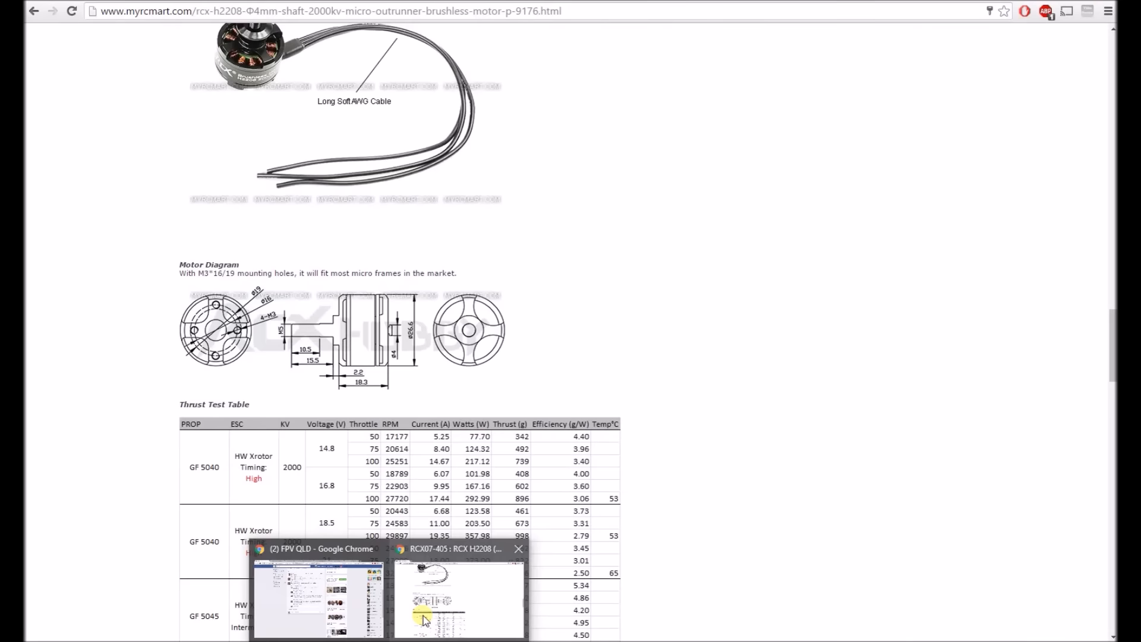
{"action": "left_click", "coordinate": [420, 618]}
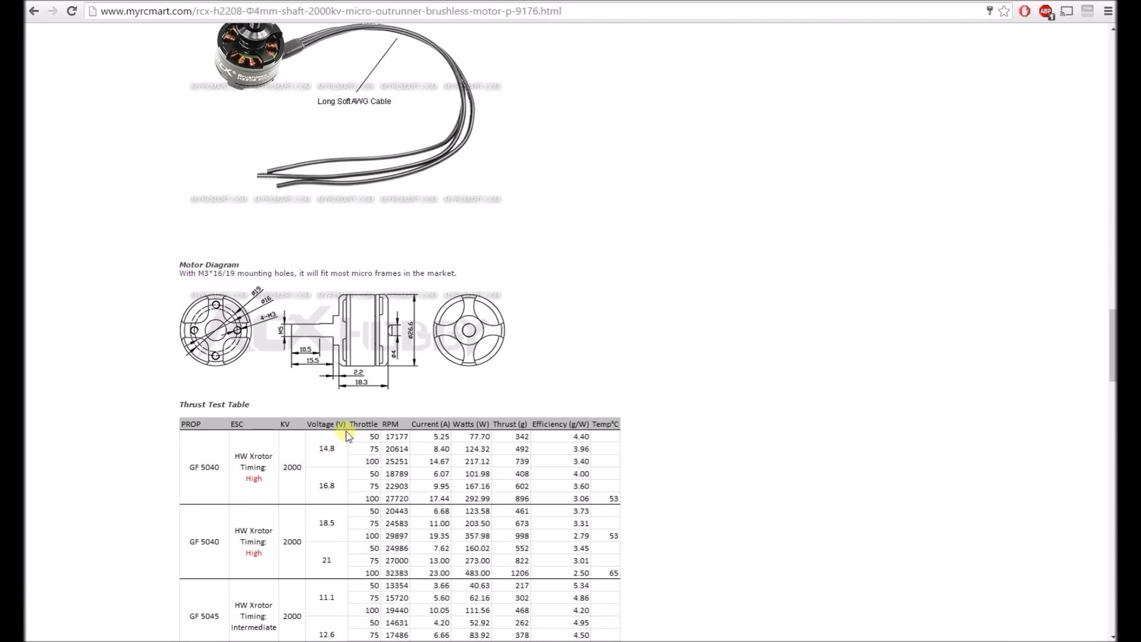
{"action": "scroll", "coordinate": [365, 436], "scroll_direction": "up", "scroll_amount": 15}
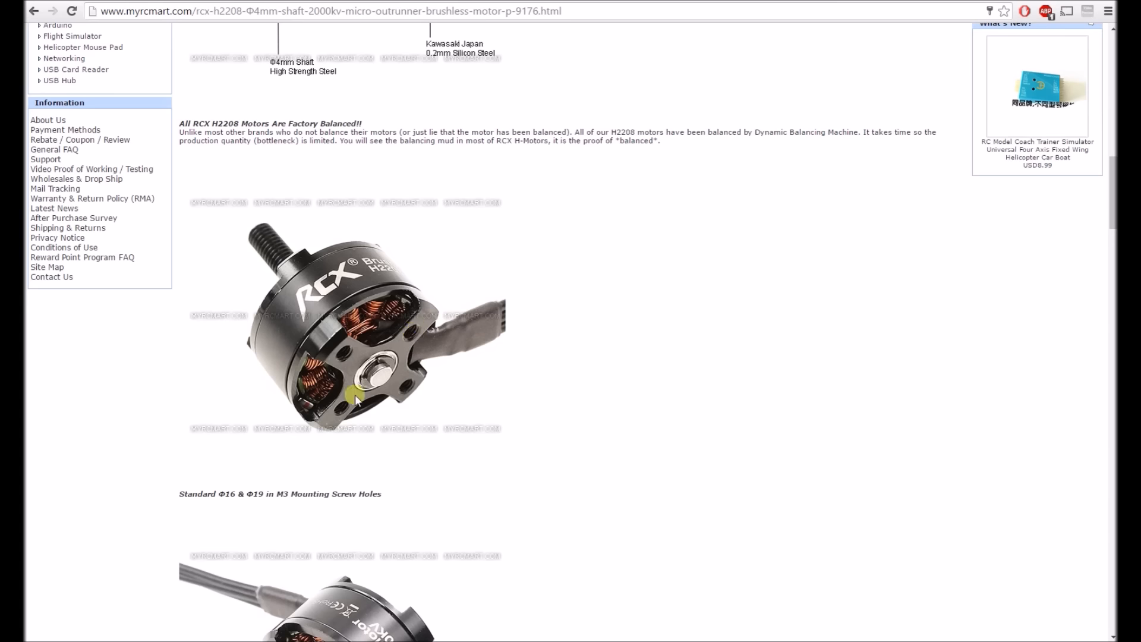
{"action": "scroll", "coordinate": [475, 409], "scroll_direction": "down", "scroll_amount": 10}
{"action": "scroll", "coordinate": [469, 384], "scroll_direction": "down", "scroll_amount": 9}
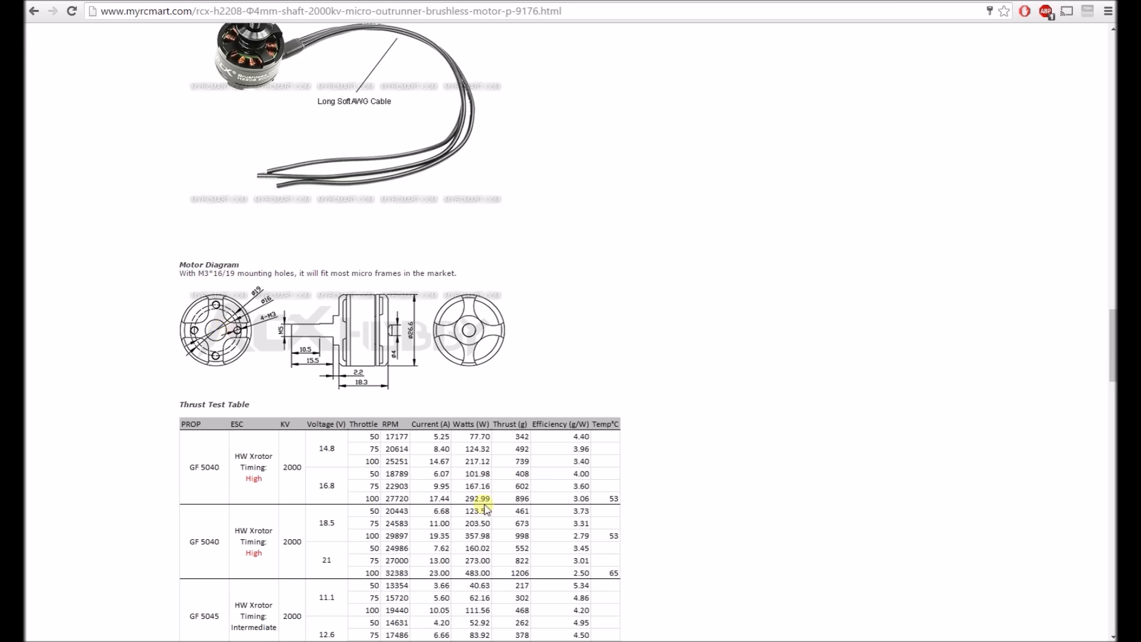
Back in the Tutorial Quad drawing, draw a vertical line 8 units upward from the centre of the radius 5 circle.
{"action": "mouse_move", "coordinate": [587, 592]}
{"action": "left_click", "coordinate": [479, 610]}
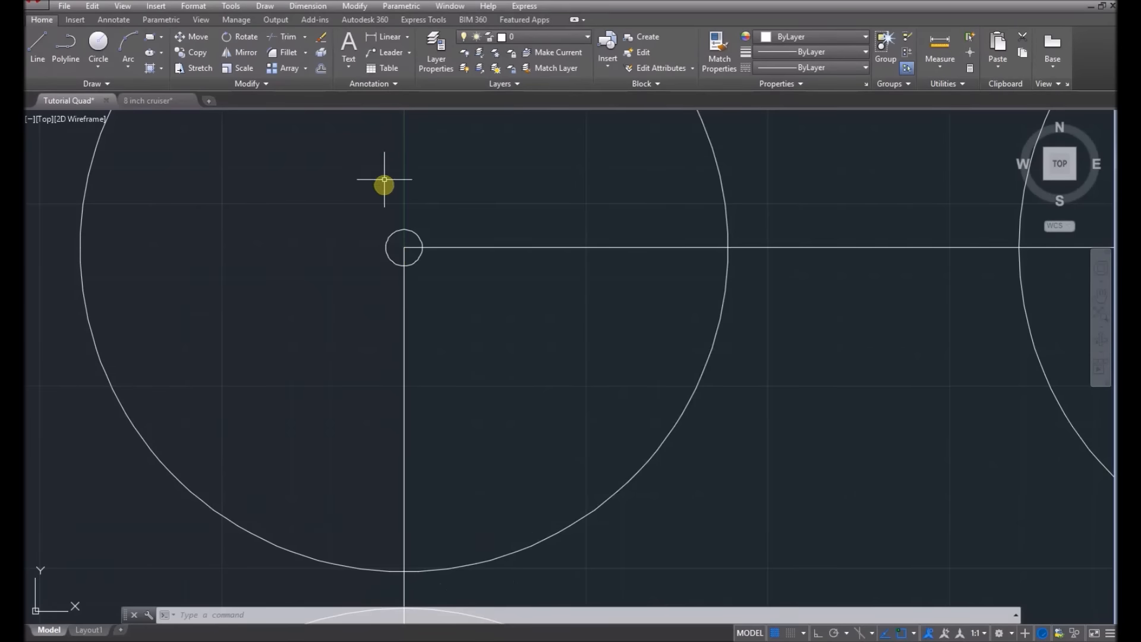
{"action": "left_click", "coordinate": [98, 43]}
{"action": "left_click", "coordinate": [37, 44]}
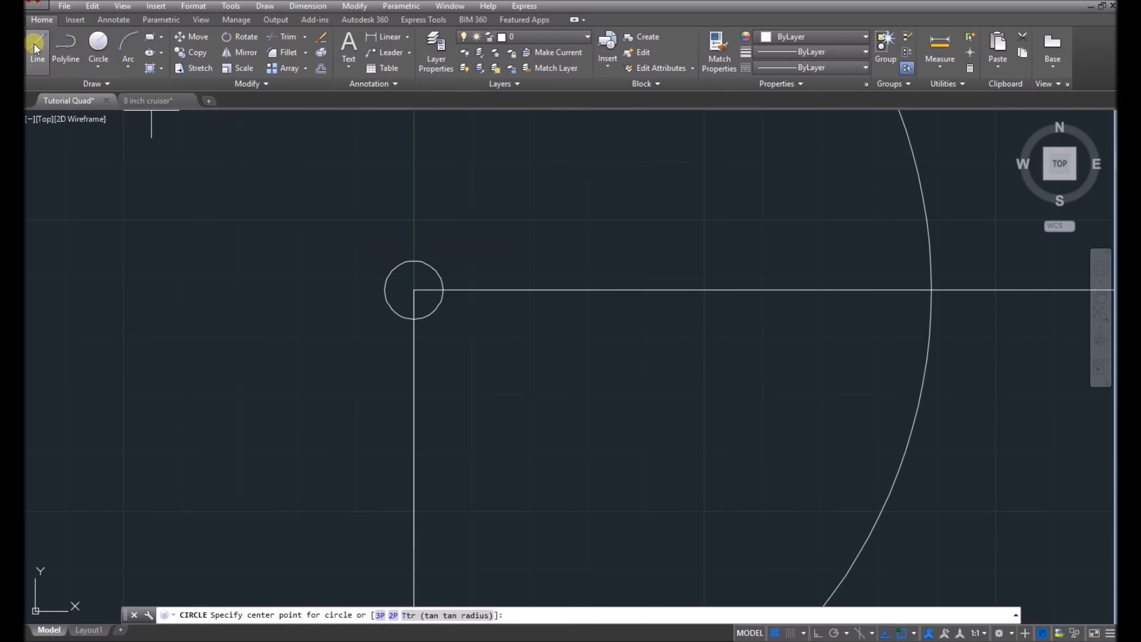
{"action": "left_click", "coordinate": [414, 290]}
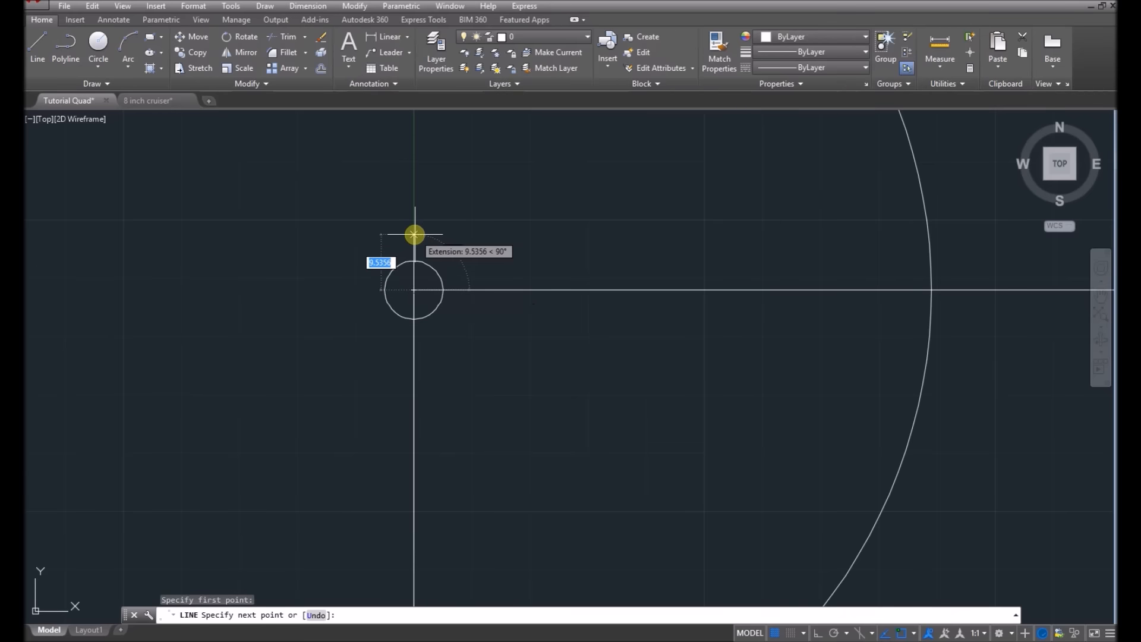
{"action": "type", "text": "8"}
{"action": "key", "text": "Return"}
{"action": "key", "text": "Escape"}
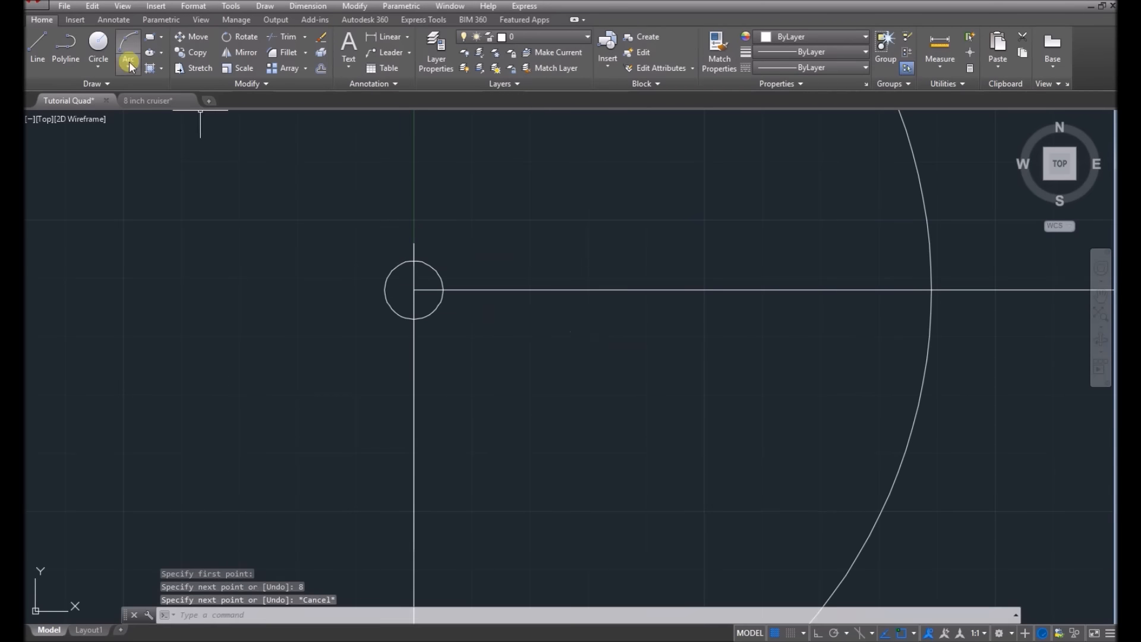
Draw a circle with a radius of 1.6 centred on the upper end of the 8-unit vertical line.
{"action": "left_click", "coordinate": [96, 43]}
{"action": "left_click", "coordinate": [414, 244]}
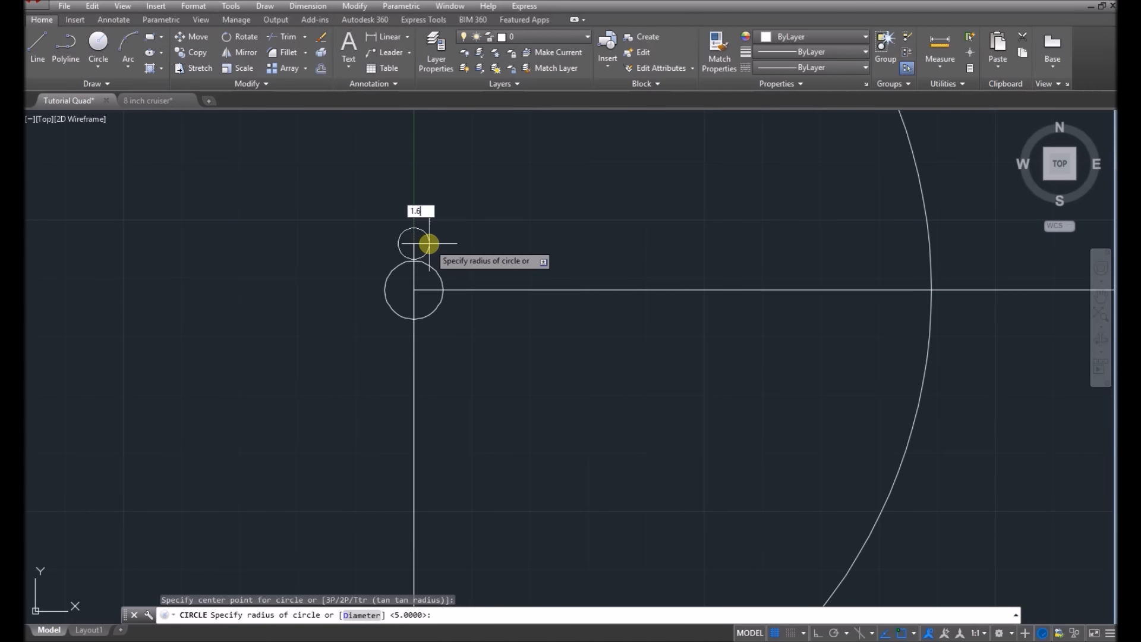
{"action": "key", "text": "Return"}
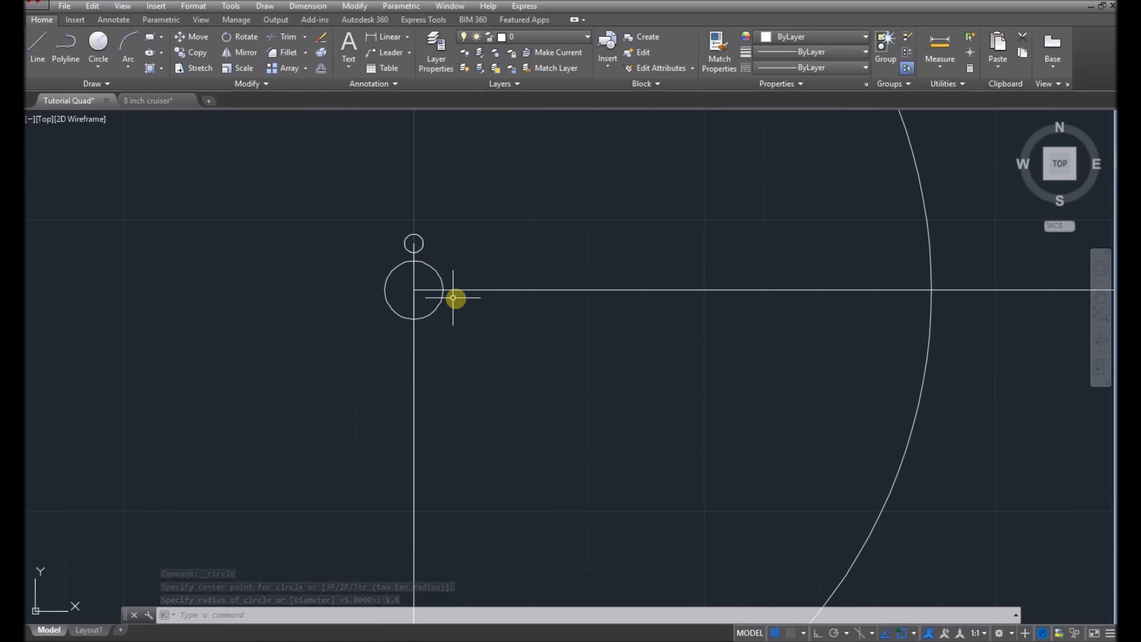
Draw a vertical line 9.5 units upward from the centre of the radius 5 circle.
{"action": "scroll", "coordinate": [411, 229], "scroll_direction": "up", "scroll_amount": 2}
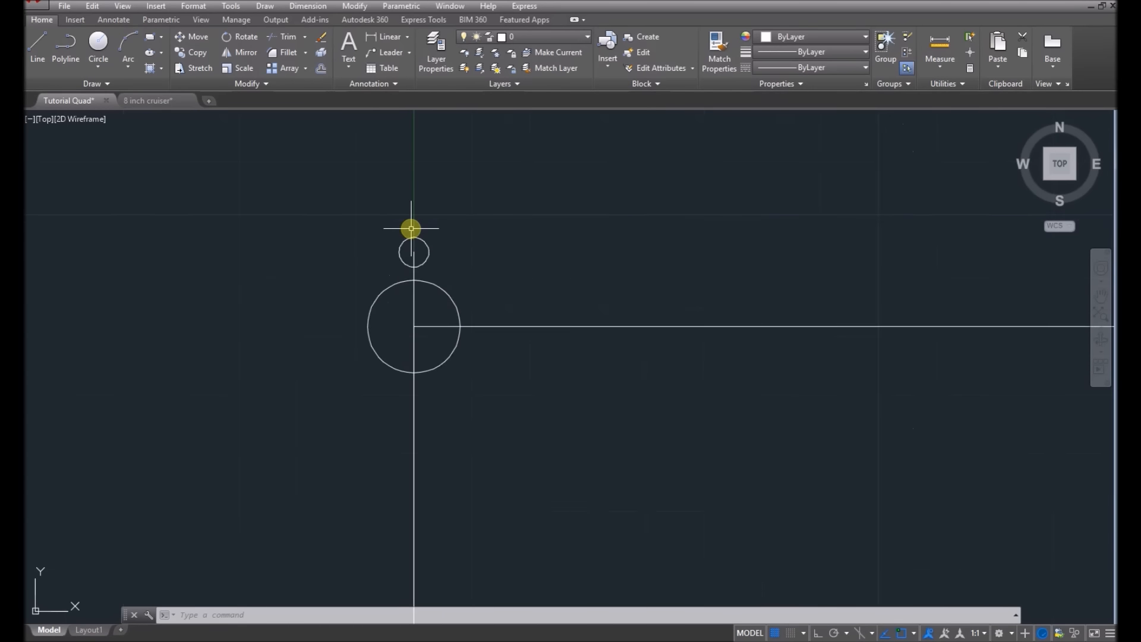
{"action": "scroll", "coordinate": [397, 203], "scroll_direction": "up", "scroll_amount": 2}
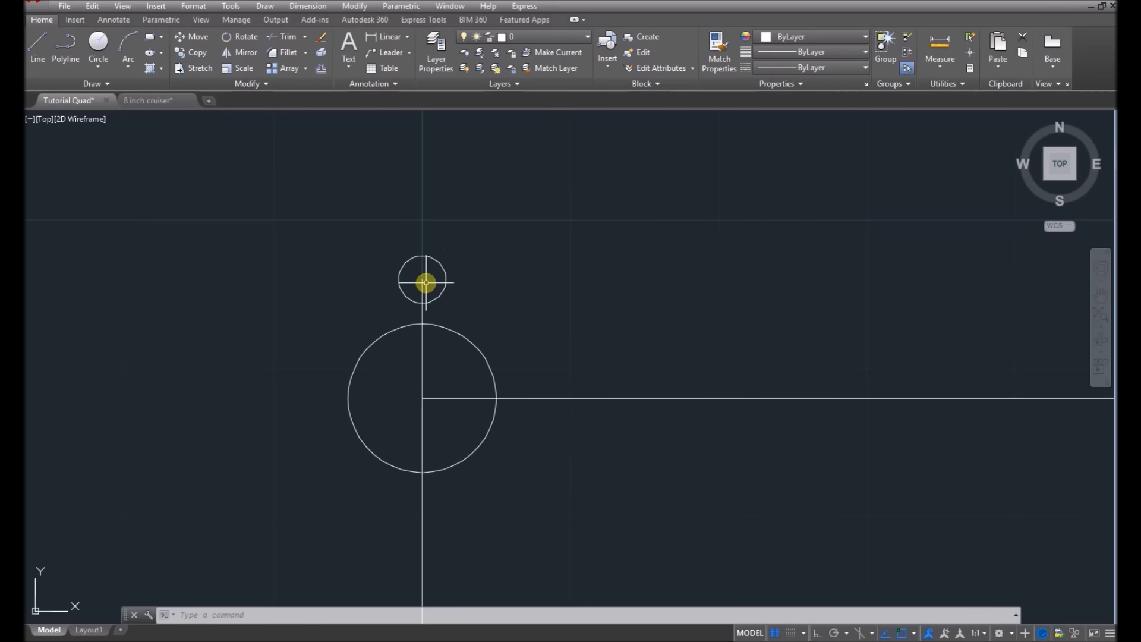
{"action": "scroll", "coordinate": [427, 284], "scroll_direction": "down", "scroll_amount": 2}
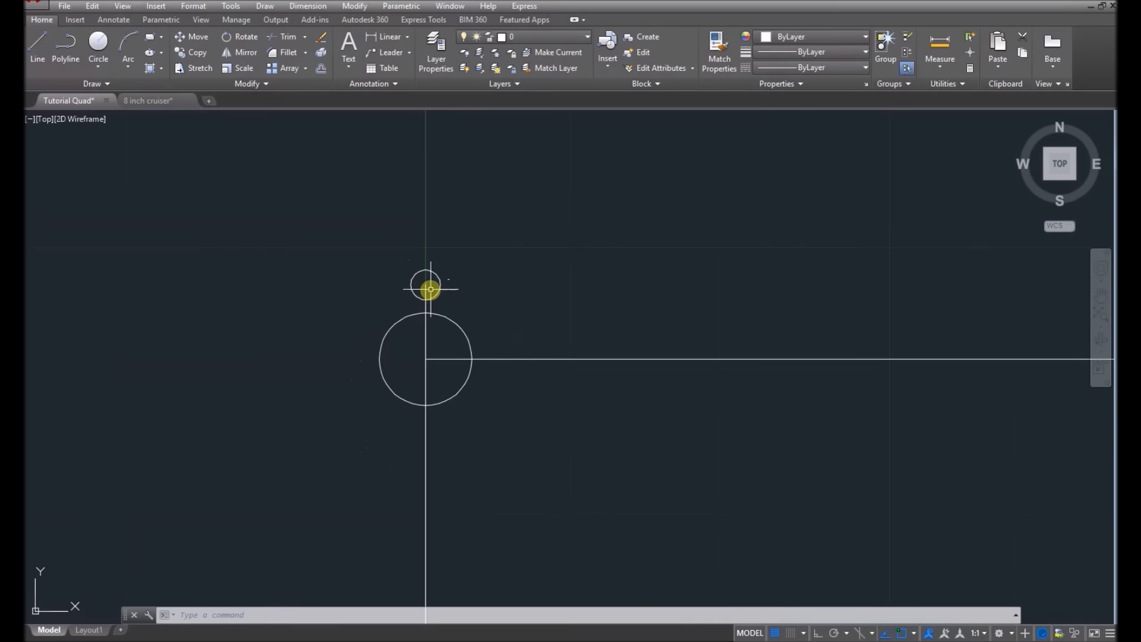
{"action": "left_click", "coordinate": [32, 48]}
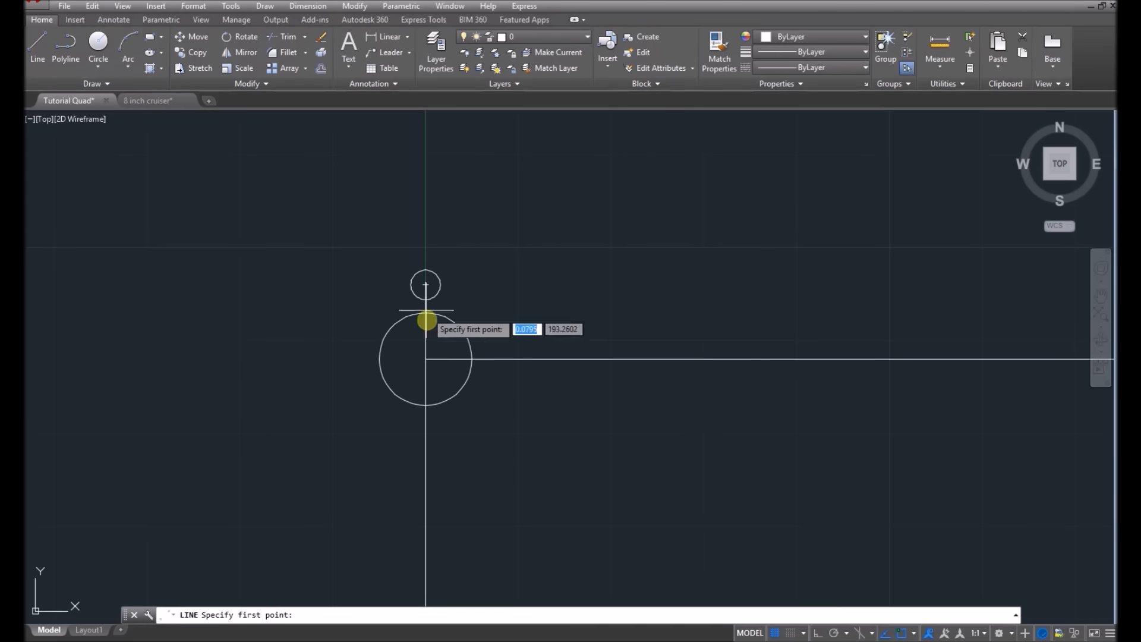
{"action": "left_click", "coordinate": [425, 359]}
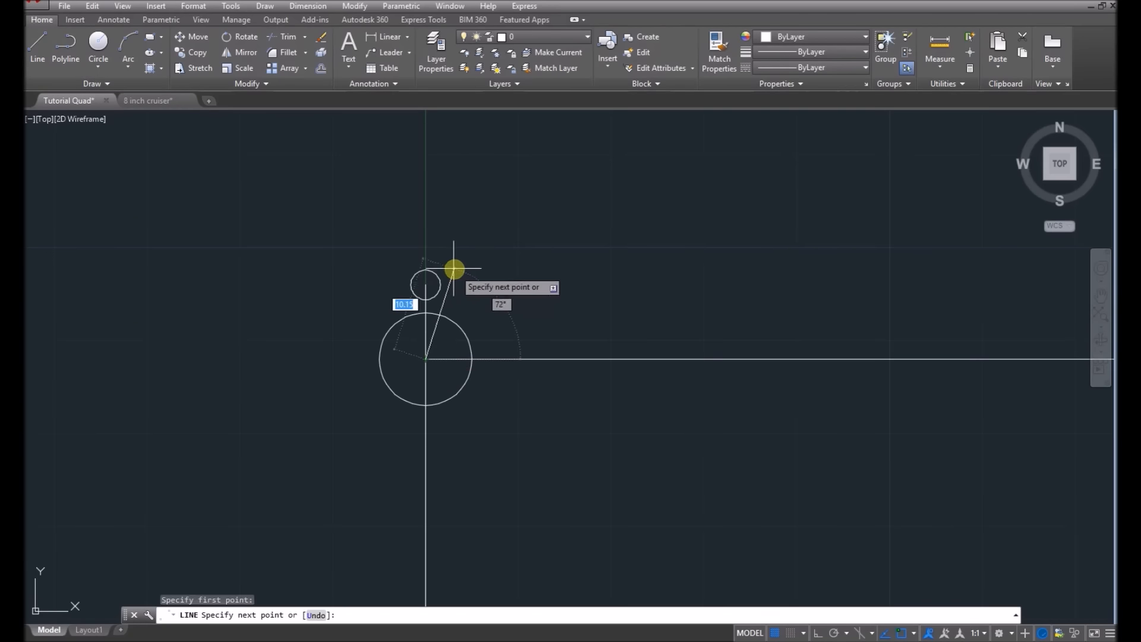
{"action": "type", "text": "9"}
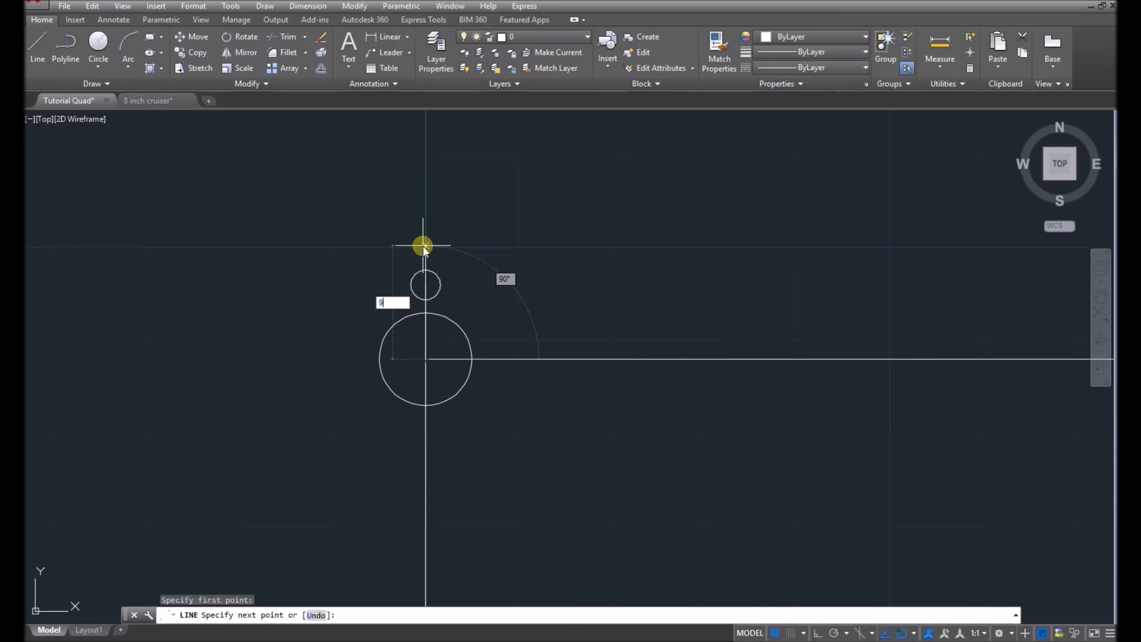
{"action": "type", "text": ".5"}
{"action": "key", "text": "Return"}
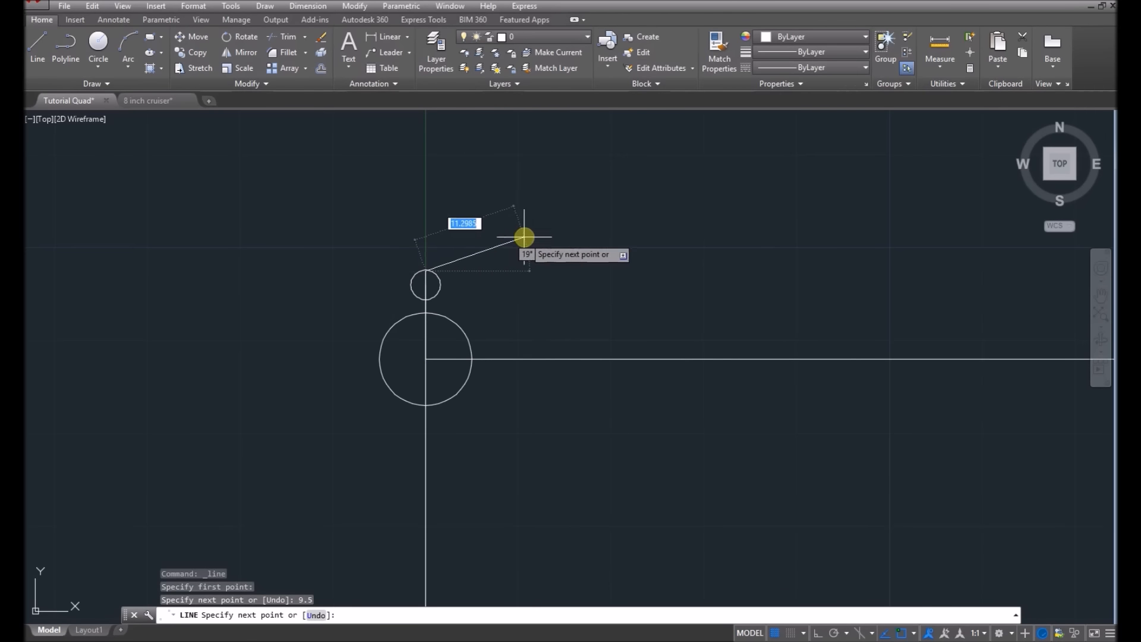
{"action": "key", "text": "Escape"}
Draw a second circle with a radius of 1.6 centred on the upper end of the 9.5-unit line.
{"action": "left_click", "coordinate": [104, 43]}
{"action": "scroll", "coordinate": [416, 291], "scroll_direction": "up", "scroll_amount": 10}
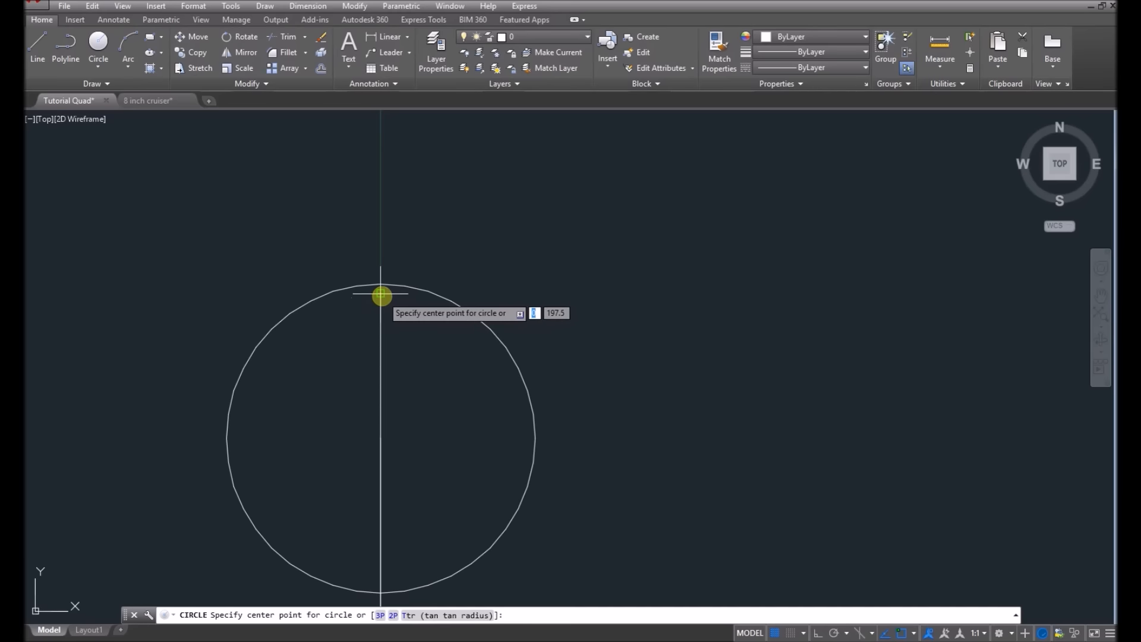
{"action": "left_click", "coordinate": [380, 293]}
{"action": "type", "text": "1.6"}
{"action": "key", "text": "Return"}
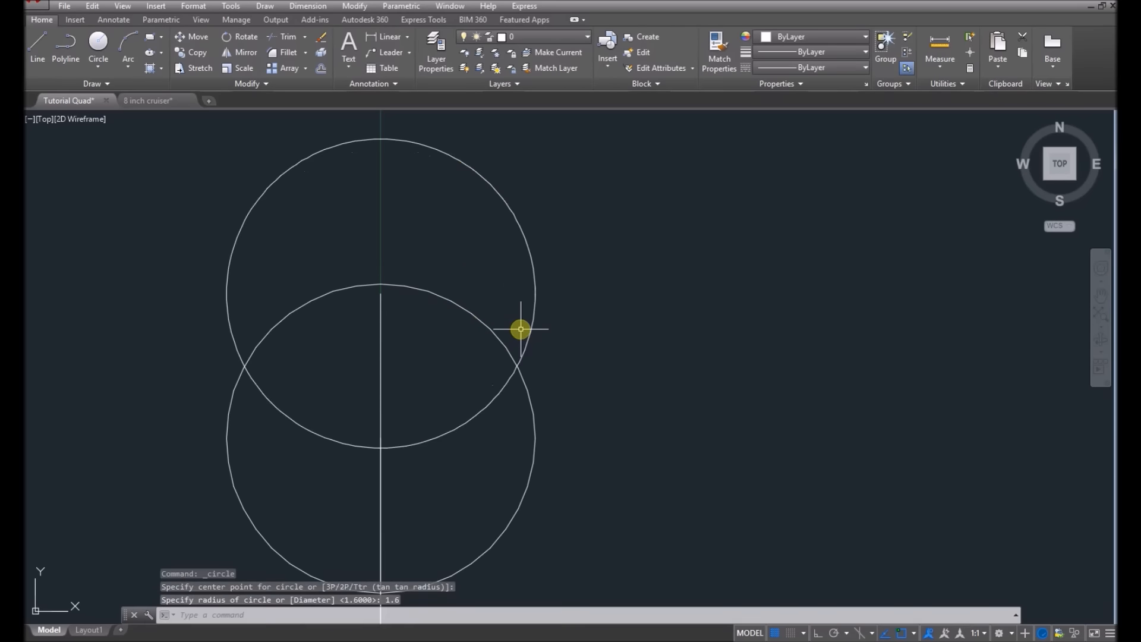
Erase the vertical guide lines running from the radius 5 circle's centre to the two small circles.
{"action": "scroll", "coordinate": [512, 348], "scroll_direction": "down", "scroll_amount": 6}
{"action": "scroll", "coordinate": [487, 371], "scroll_direction": "down", "scroll_amount": 2}
{"action": "scroll", "coordinate": [514, 373], "scroll_direction": "up", "scroll_amount": 4}
{"action": "scroll", "coordinate": [415, 332], "scroll_direction": "up", "scroll_amount": 2}
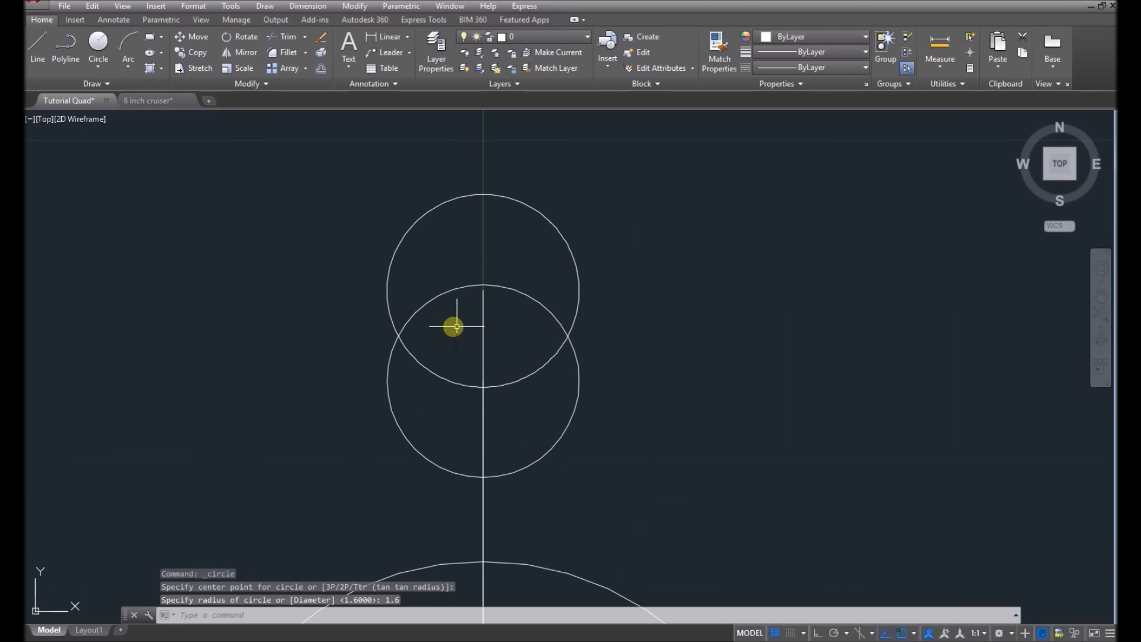
{"action": "left_click", "coordinate": [482, 350]}
{"action": "scroll", "coordinate": [459, 318], "scroll_direction": "down", "scroll_amount": 3}
{"action": "key", "text": "Delete"}
{"action": "scroll", "coordinate": [481, 369], "scroll_direction": "down", "scroll_amount": 1}
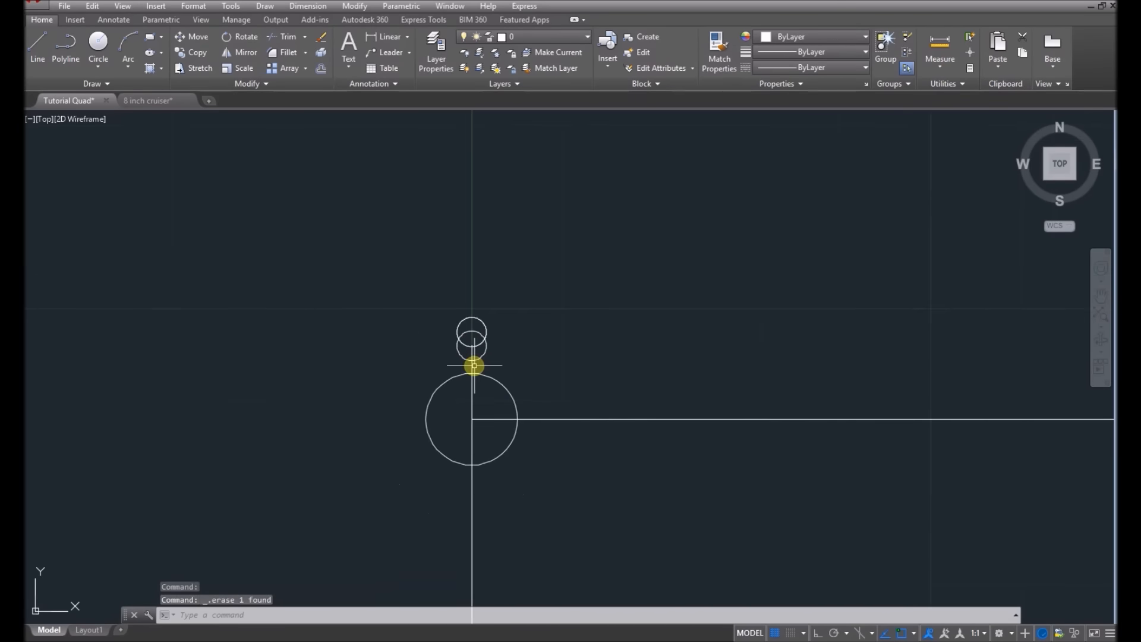
{"action": "scroll", "coordinate": [469, 350], "scroll_direction": "up", "scroll_amount": 2}
{"action": "scroll", "coordinate": [466, 326], "scroll_direction": "up", "scroll_amount": 2}
{"action": "scroll", "coordinate": [477, 342], "scroll_direction": "up", "scroll_amount": 2}
{"action": "scroll", "coordinate": [476, 339], "scroll_direction": "up", "scroll_amount": 2}
Draw lines from the lower small circle's centre to its left quadrant and up to the upper small circle's left quadrant.
{"action": "left_click", "coordinate": [38, 46]}
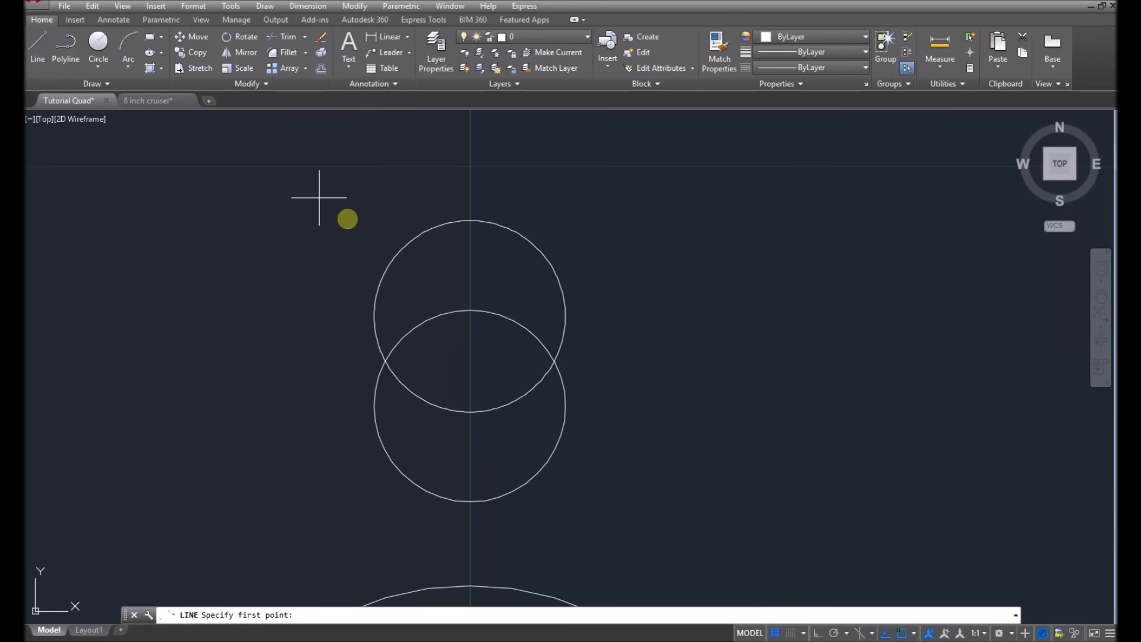
{"action": "scroll", "coordinate": [469, 306], "scroll_direction": "up", "scroll_amount": 2}
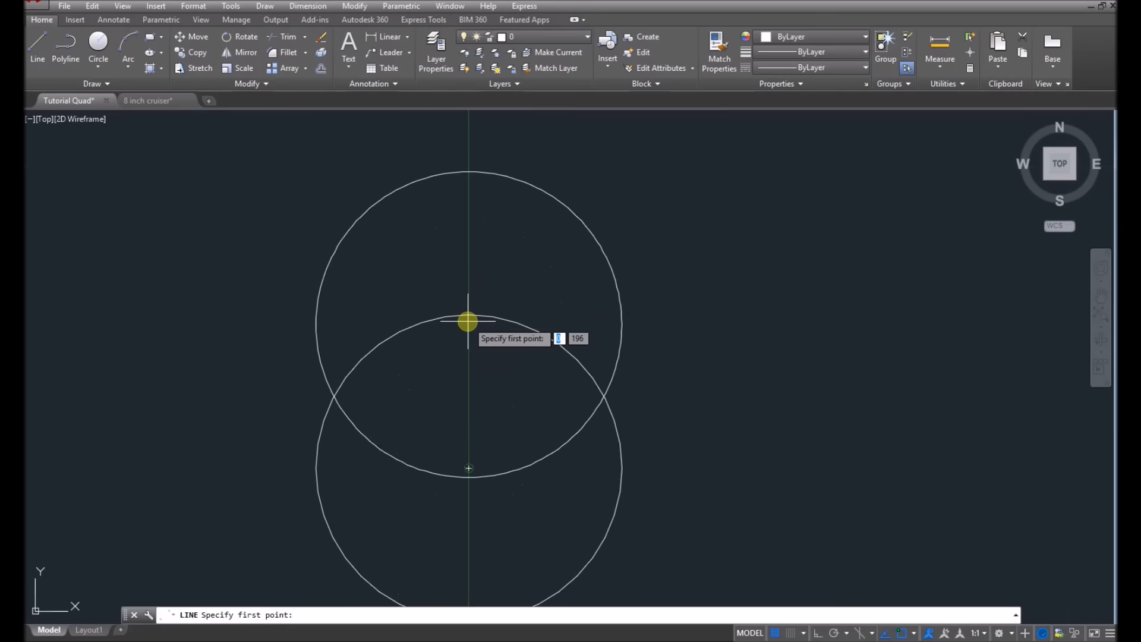
{"action": "left_click", "coordinate": [468, 467]}
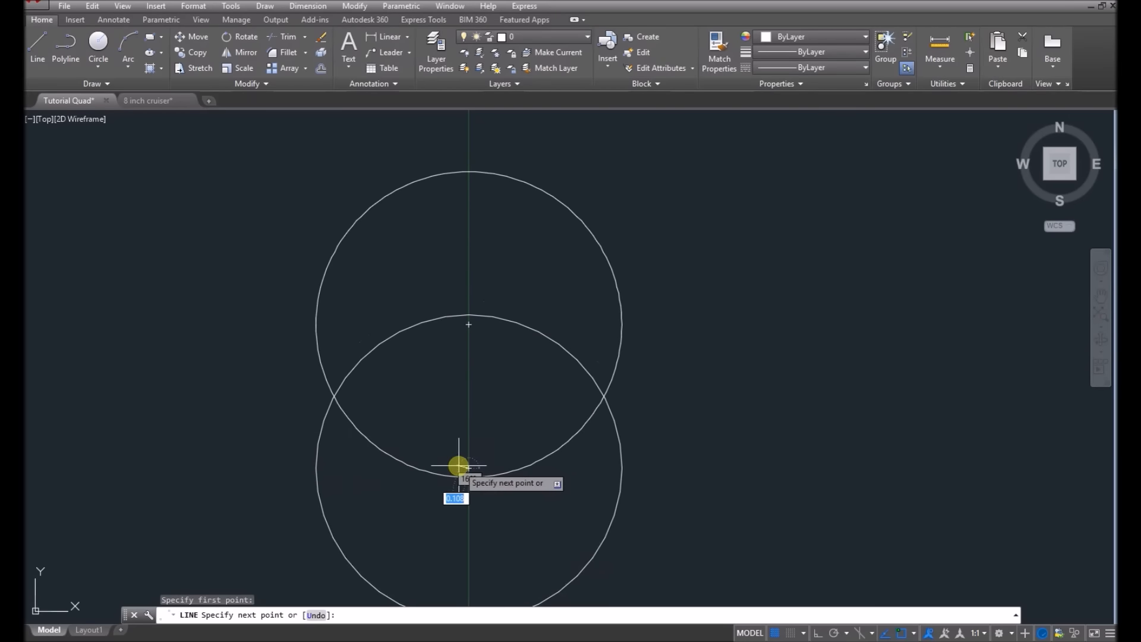
{"action": "left_click", "coordinate": [316, 468]}
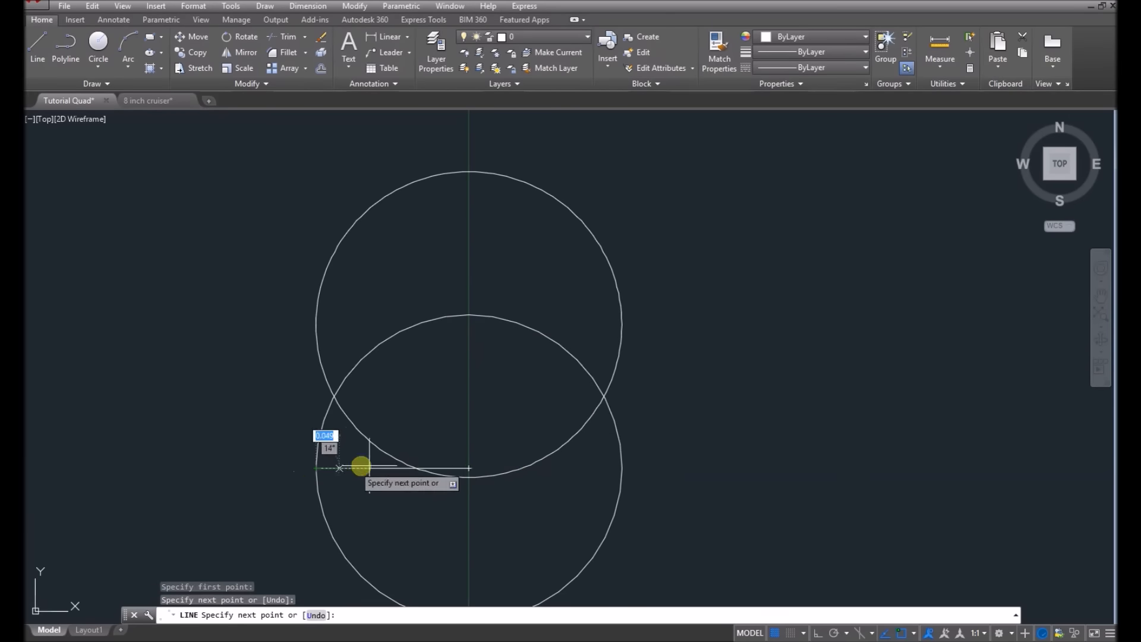
{"action": "left_click", "coordinate": [316, 324]}
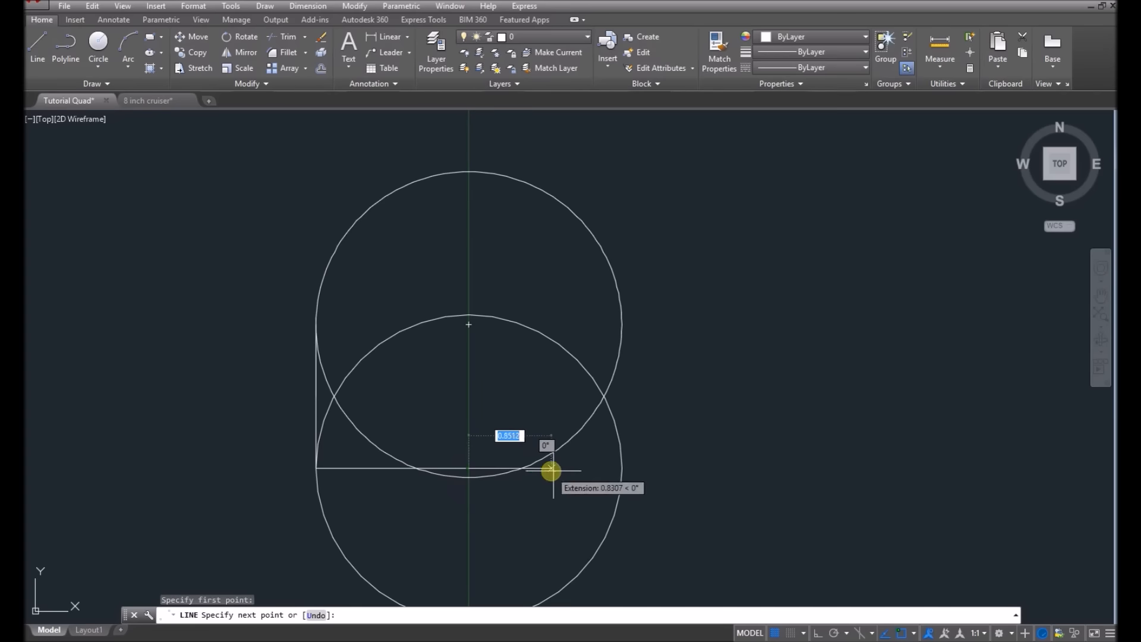
Draw lines from the lower small circle's centre to its right quadrant and up to the upper small circle's right quadrant.
{"action": "left_click", "coordinate": [621, 467]}
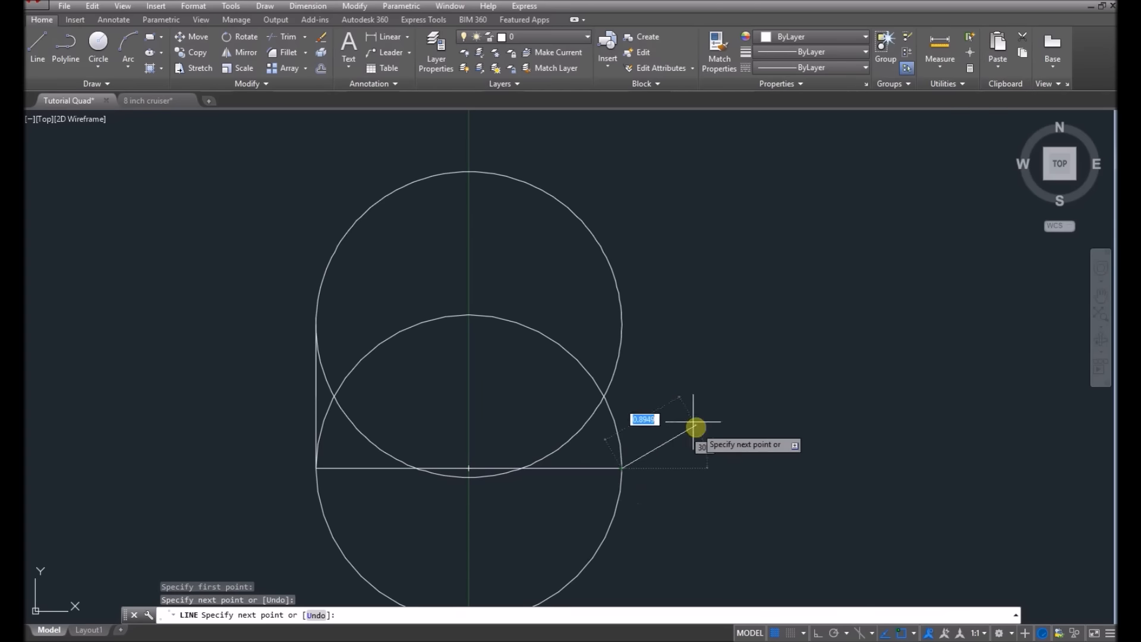
{"action": "left_click", "coordinate": [624, 323]}
{"action": "key", "text": "Escape"}
{"action": "scroll", "coordinate": [493, 285], "scroll_direction": "down", "scroll_amount": 3}
{"action": "scroll", "coordinate": [488, 309], "scroll_direction": "up", "scroll_amount": 3}
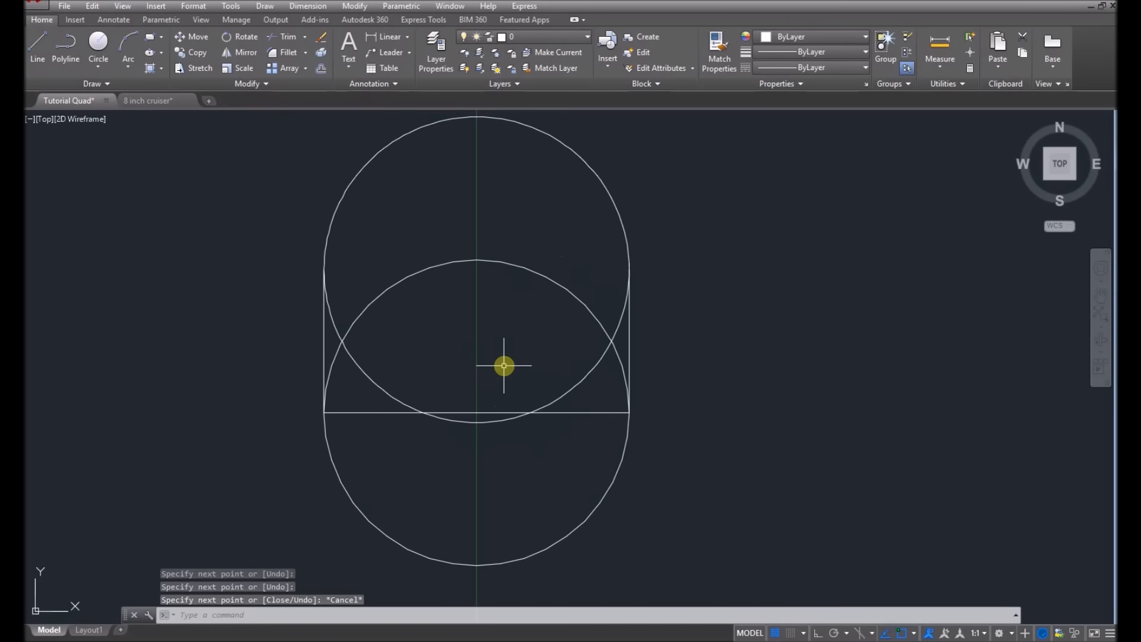
Break the upper small circle between its lower-left side and right quadrant to remove the lower arc inside the slot.
{"action": "left_click", "coordinate": [222, 81]}
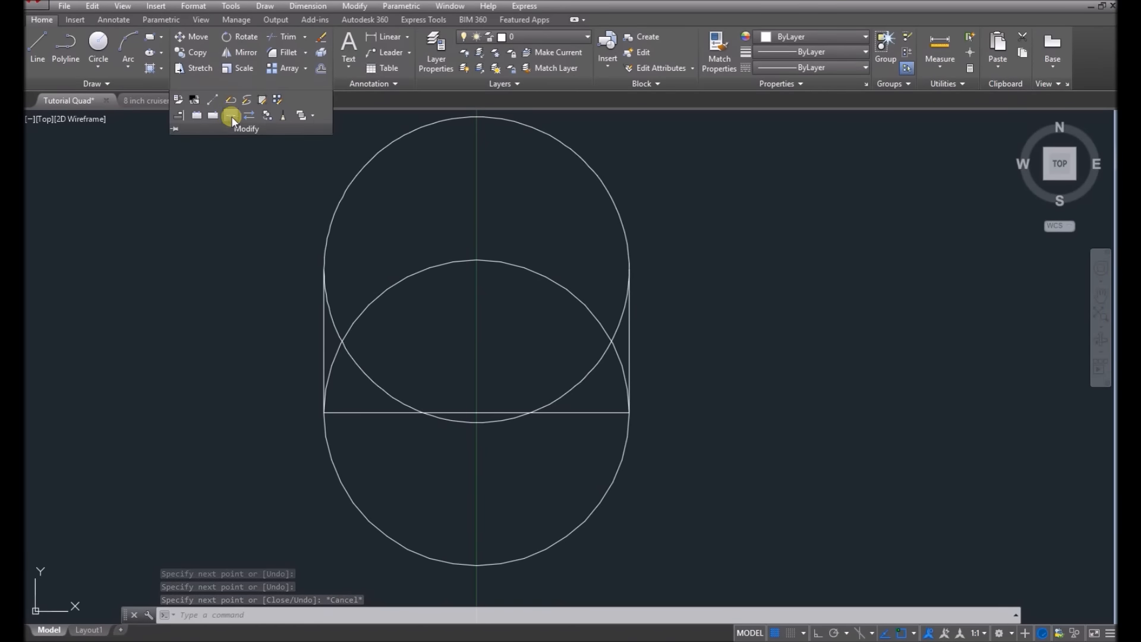
{"action": "left_click", "coordinate": [197, 116]}
{"action": "left_click", "coordinate": [332, 314]}
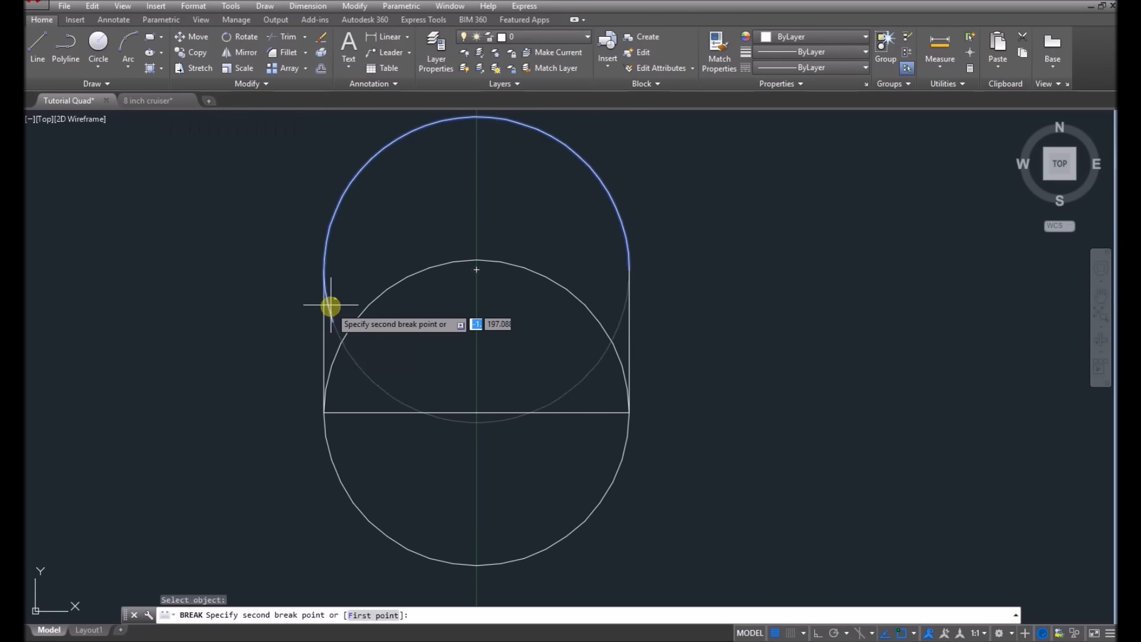
{"action": "left_click", "coordinate": [629, 270]}
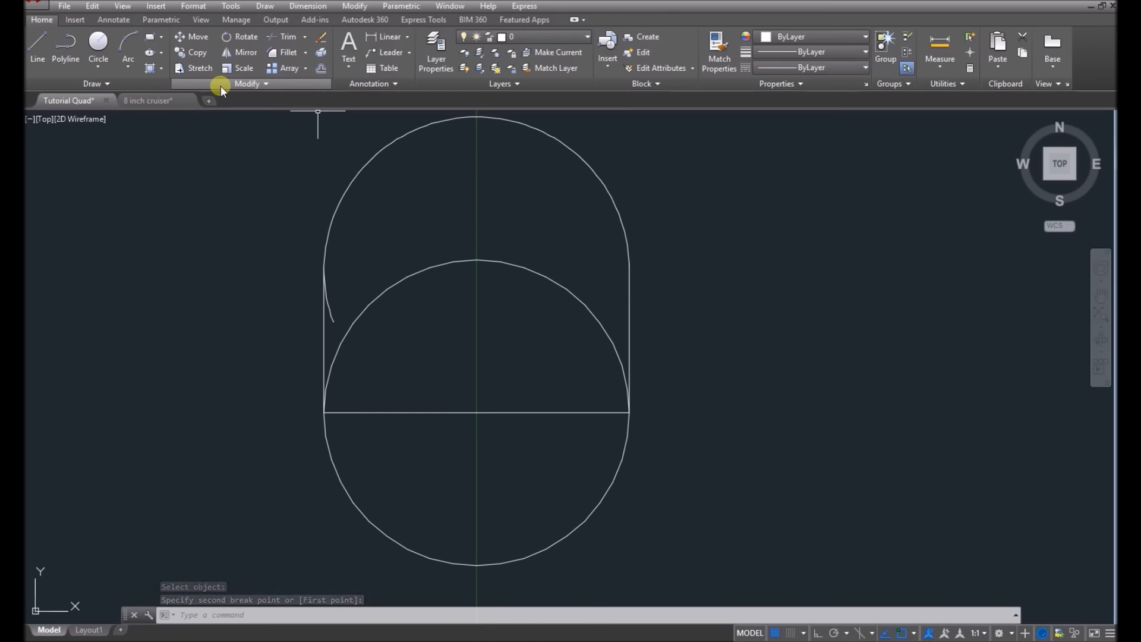
{"action": "left_click", "coordinate": [396, 280]}
{"action": "left_click", "coordinate": [345, 339]}
{"action": "key", "text": "Escape"}
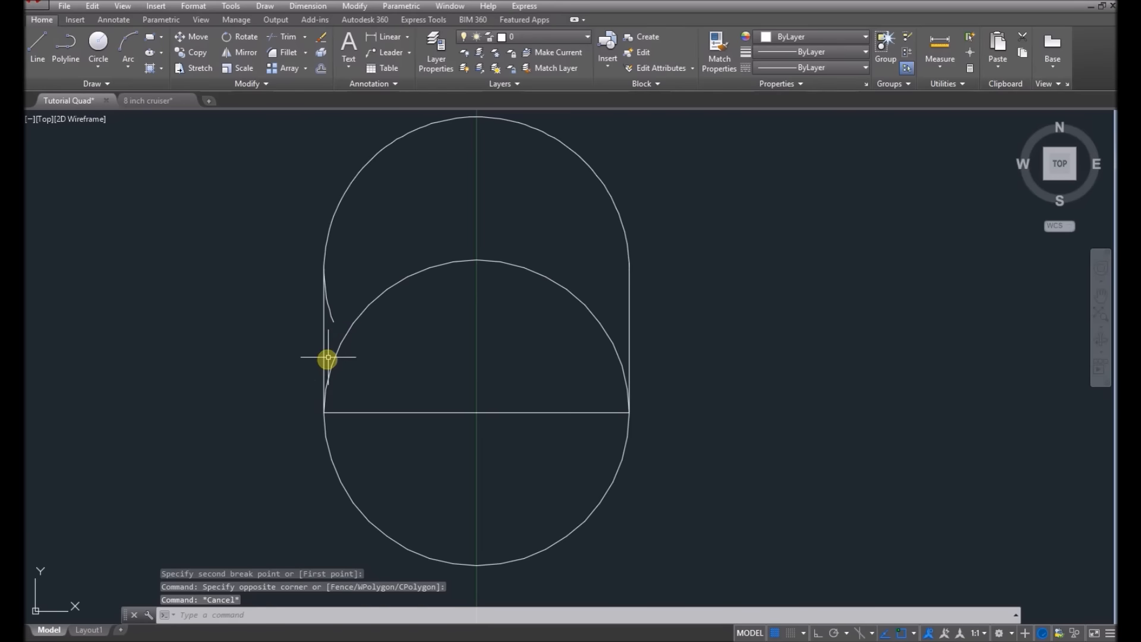
Break the lower small circle between its upper-left side and left quadrant, removing that piece of the inner arc.
{"action": "left_click", "coordinate": [241, 85]}
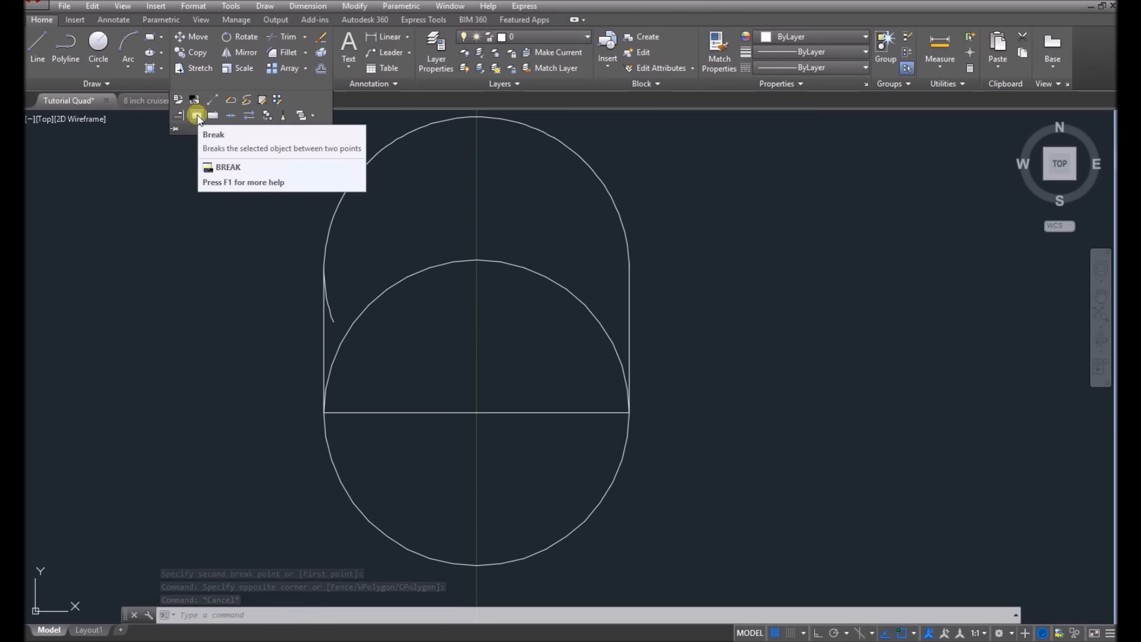
{"action": "left_click", "coordinate": [196, 116]}
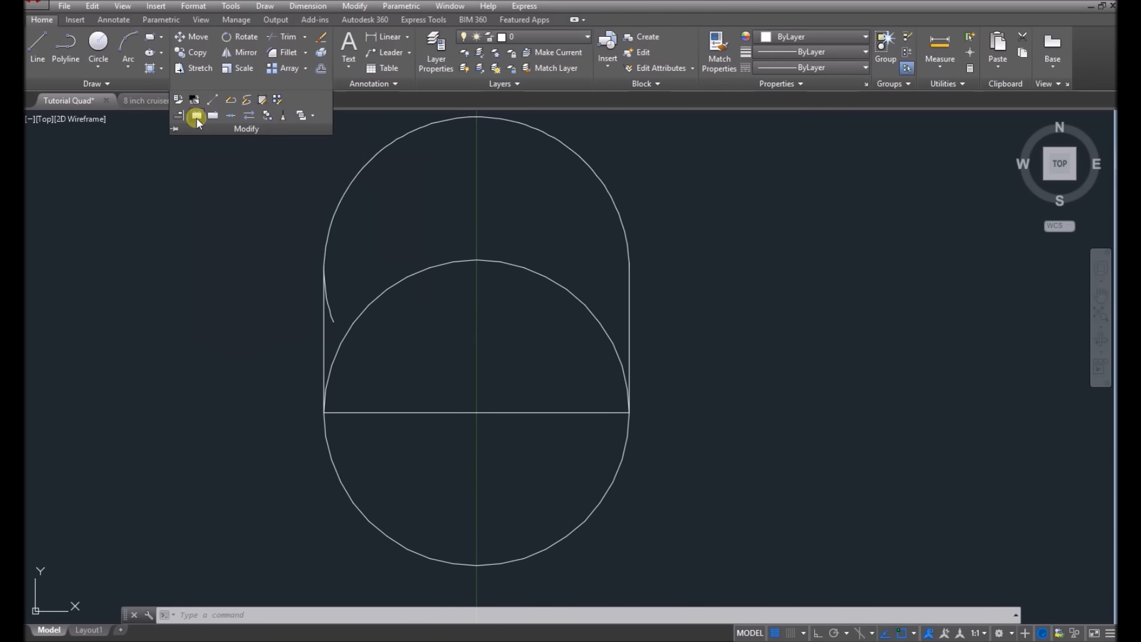
{"action": "left_click", "coordinate": [382, 294]}
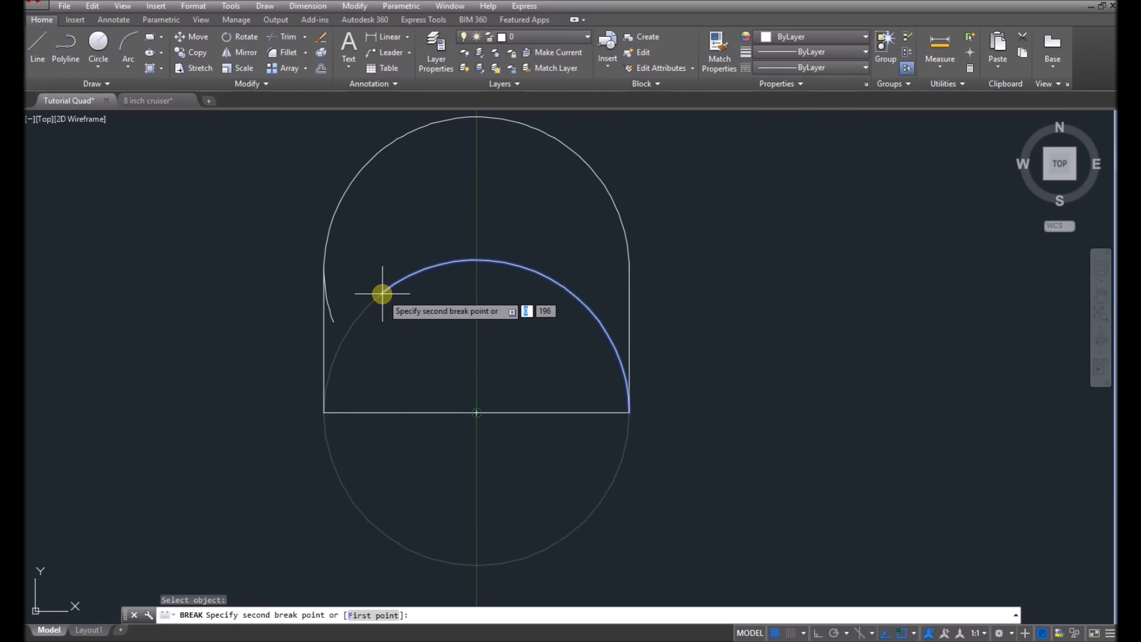
{"action": "left_click", "coordinate": [323, 412]}
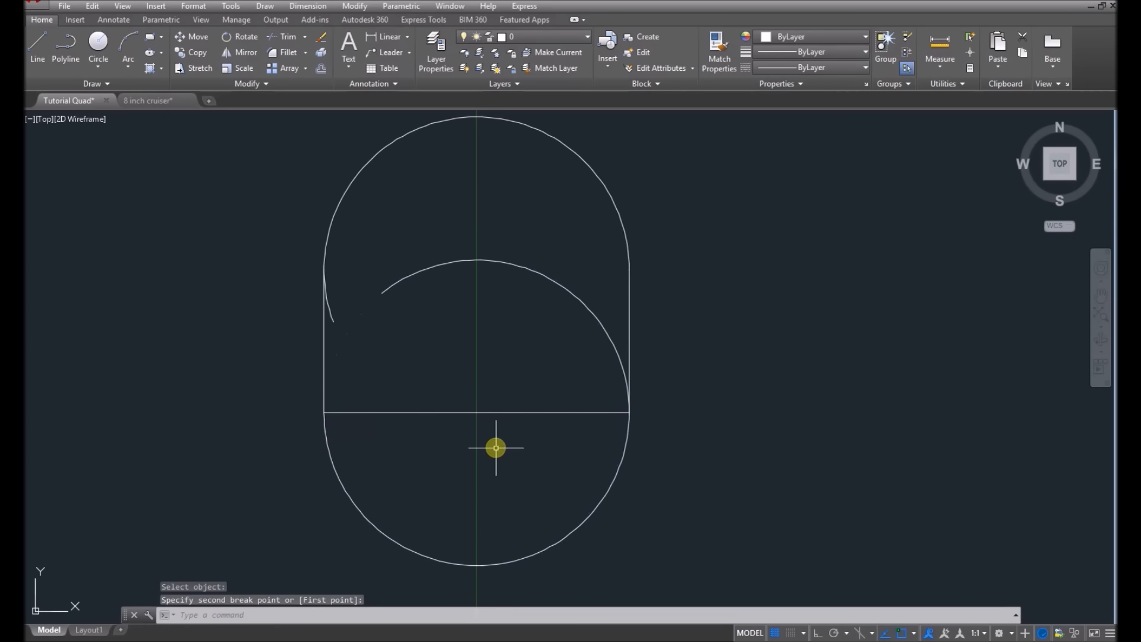
Break the lower small circle's remaining arc at its right quadrant, where it meets the slot's straight side.
{"action": "left_click", "coordinate": [243, 83]}
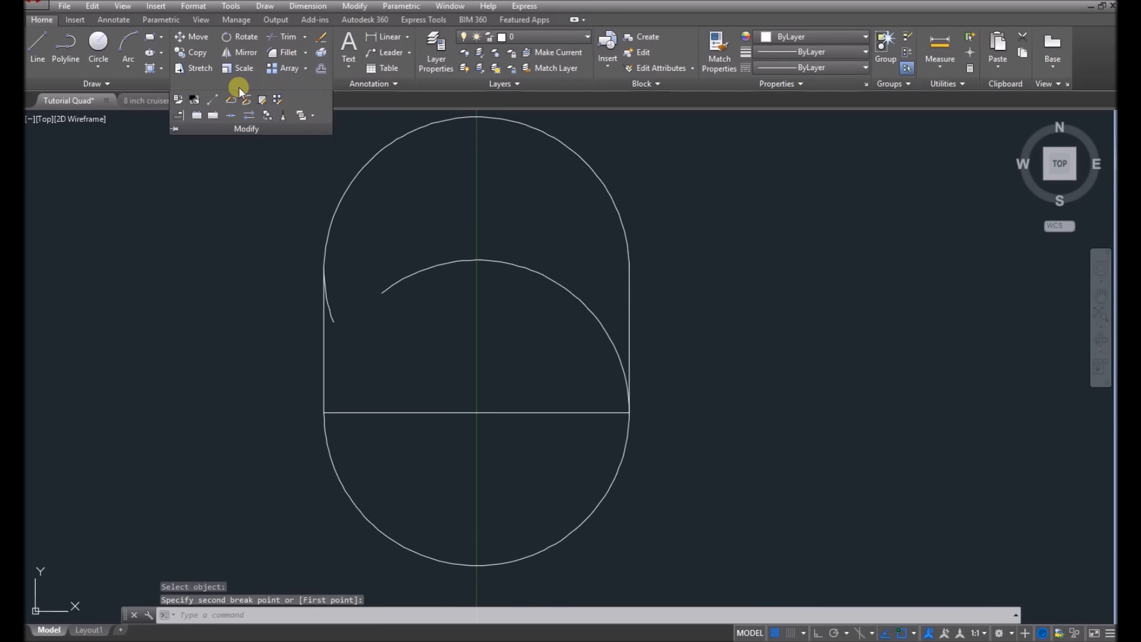
{"action": "left_click", "coordinate": [214, 116]}
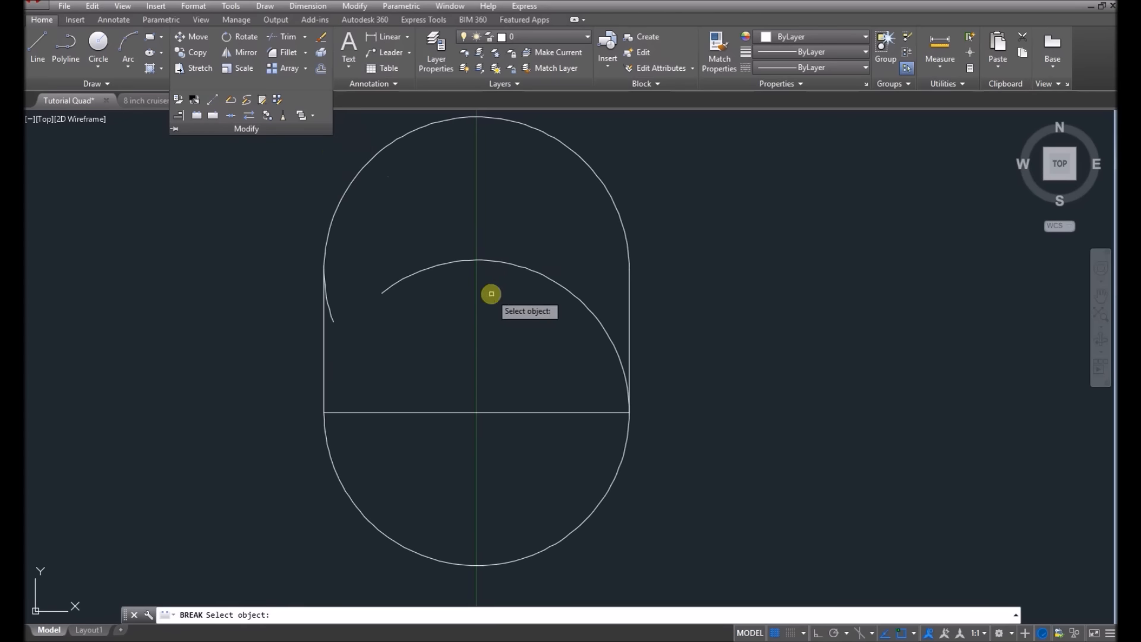
{"action": "left_click", "coordinate": [453, 262]}
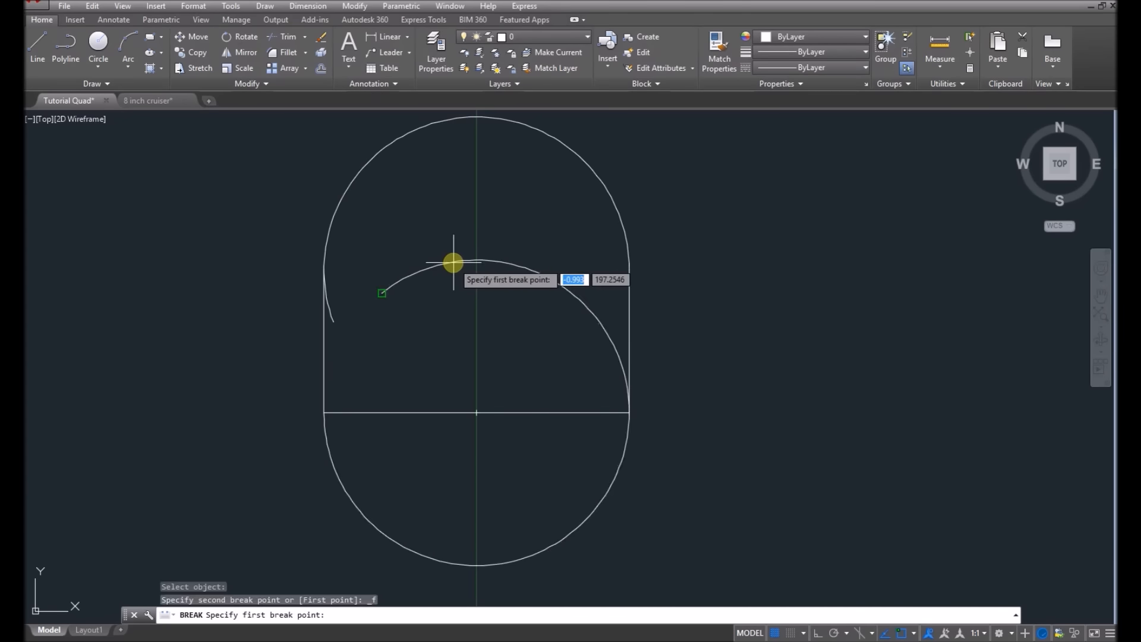
{"action": "left_click", "coordinate": [628, 416]}
Erase the leftover inner arc and both halves of the horizontal line across the slot.
{"action": "left_click", "coordinate": [597, 325]}
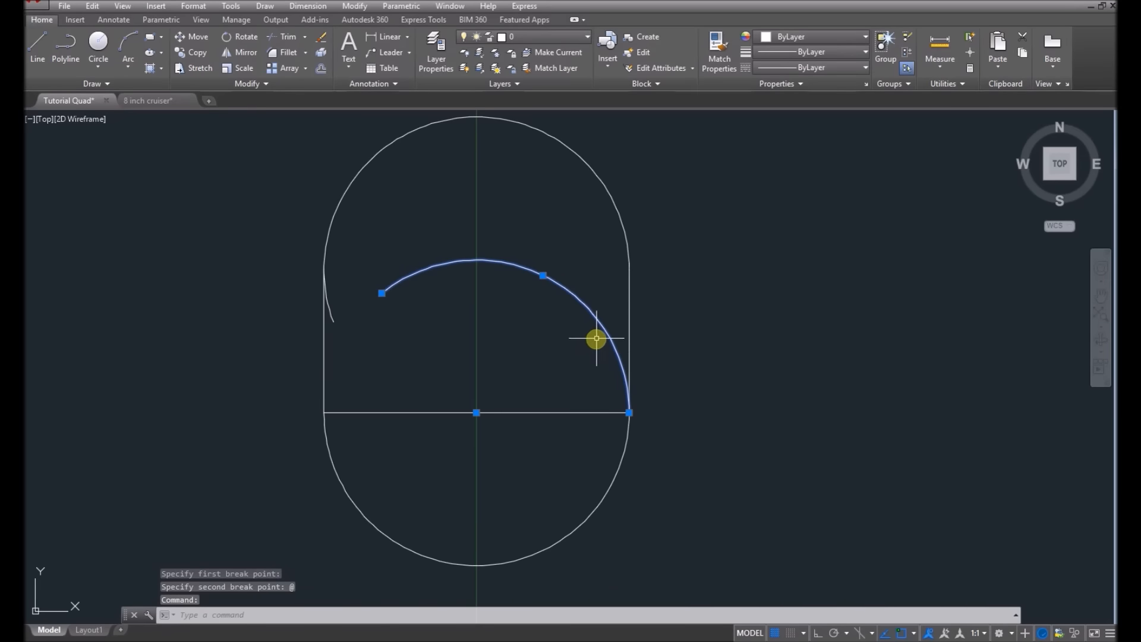
{"action": "key", "text": "Delete"}
{"action": "left_click", "coordinate": [459, 414]}
{"action": "key", "text": "Delete"}
{"action": "left_click", "coordinate": [522, 412]}
{"action": "key", "text": "Delete"}
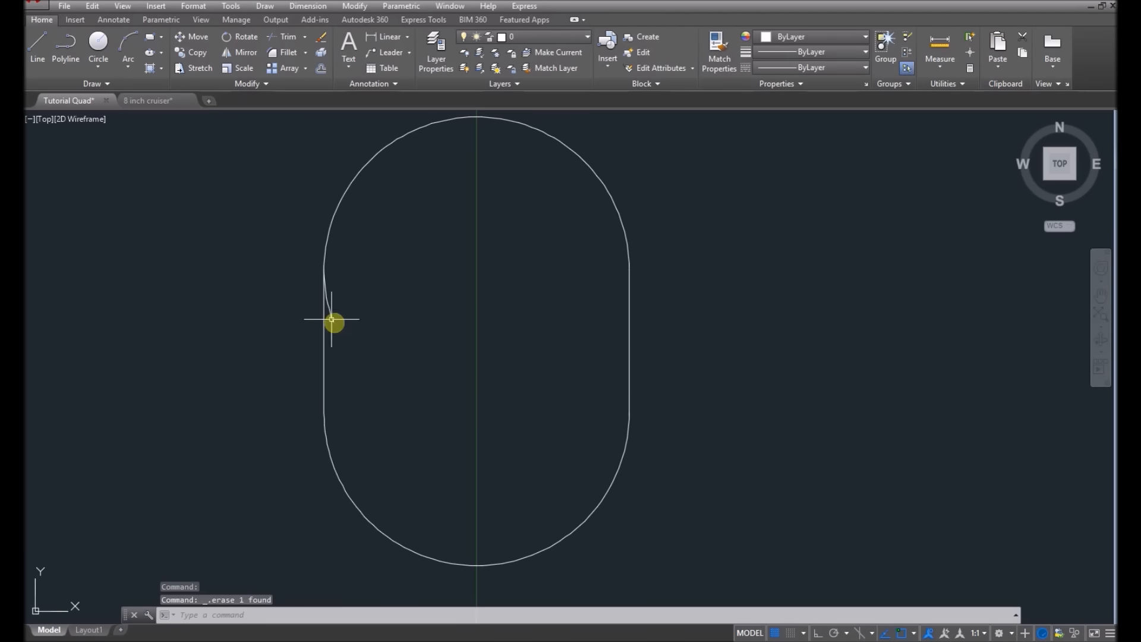
Break the upper arc at its left quadrant to separate the short leftover piece inside the slot.
{"action": "left_click", "coordinate": [251, 83]}
{"action": "left_click", "coordinate": [215, 116]}
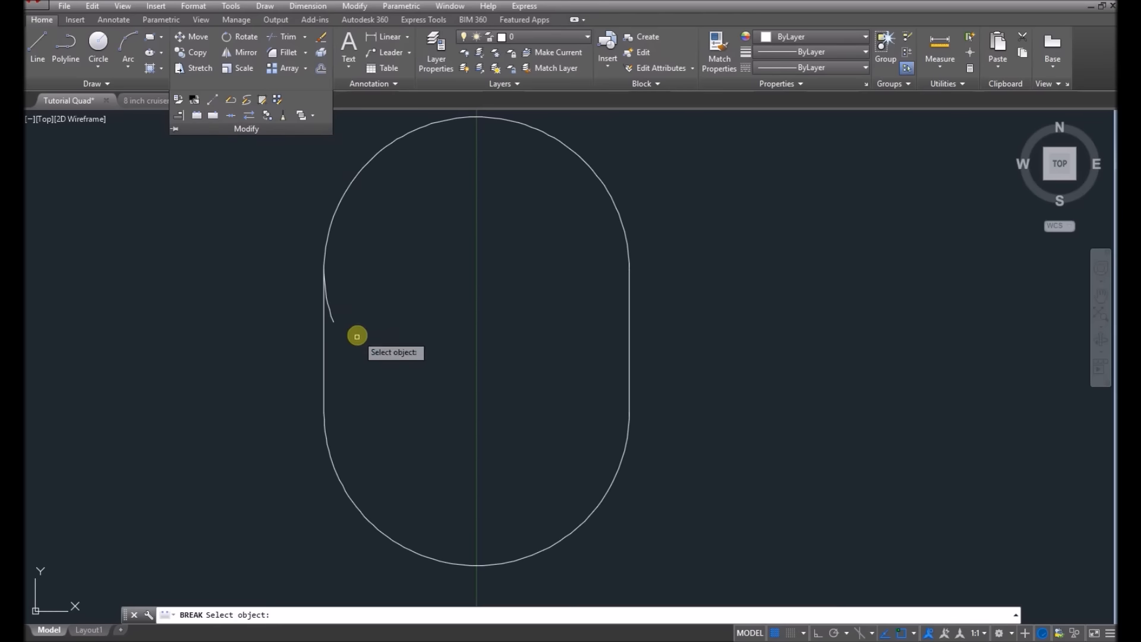
{"action": "left_click", "coordinate": [331, 318]}
{"action": "left_click", "coordinate": [324, 270]}
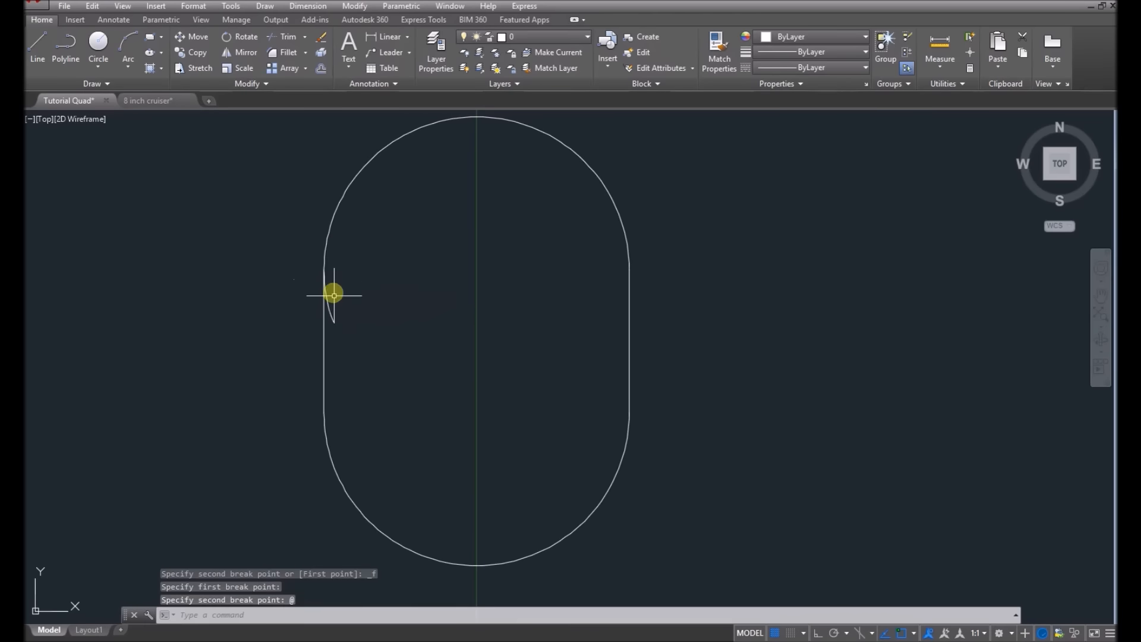
Erase the short leftover arc piece inside the slot so that only the slot outline remains.
{"action": "left_click", "coordinate": [330, 313]}
{"action": "key", "text": "Delete"}
{"action": "scroll", "coordinate": [416, 296], "scroll_direction": "down", "scroll_amount": 8}
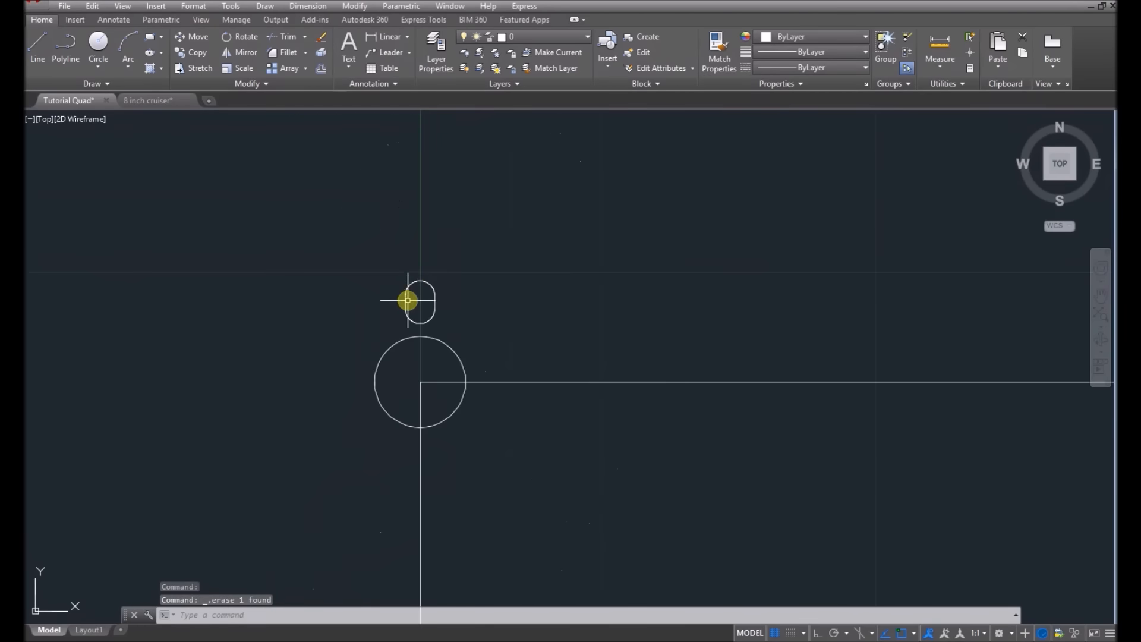
{"action": "left_click", "coordinate": [423, 321]}
{"action": "left_click", "coordinate": [454, 306]}
{"action": "key", "text": "Escape"}
{"action": "middle_click_drag", "start_coordinate": [460, 314], "coordinate": [455, 307]}
Compare the motor mounting holes in the 8 inch cruiser drawing with the slot in the Tutorial Quad drawing.
{"action": "left_click", "coordinate": [153, 102]}
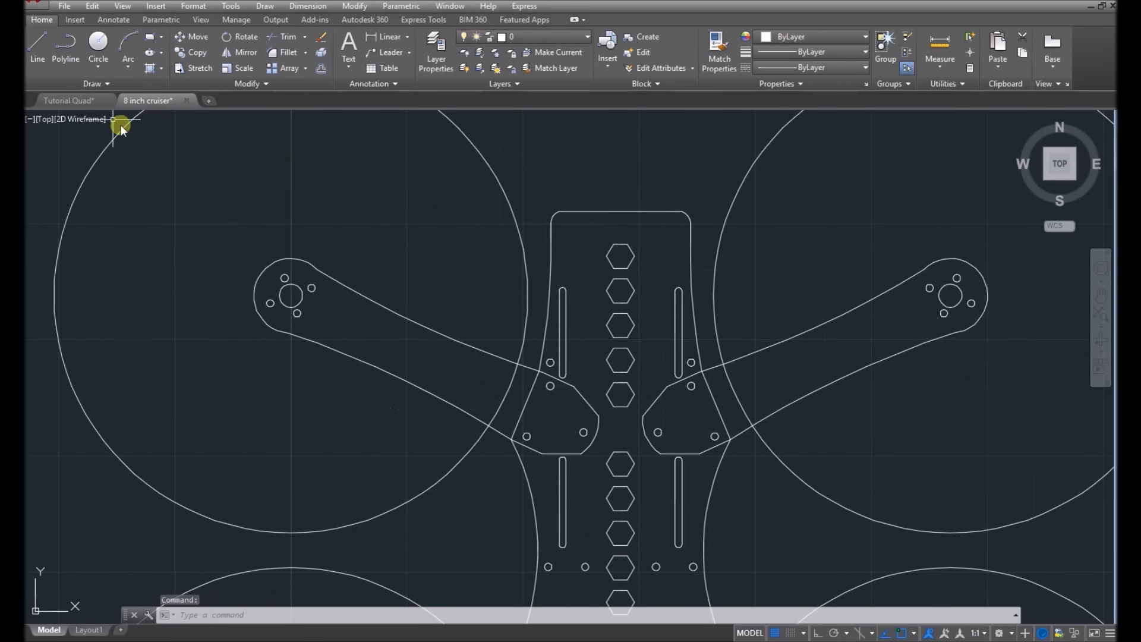
{"action": "left_click", "coordinate": [74, 100]}
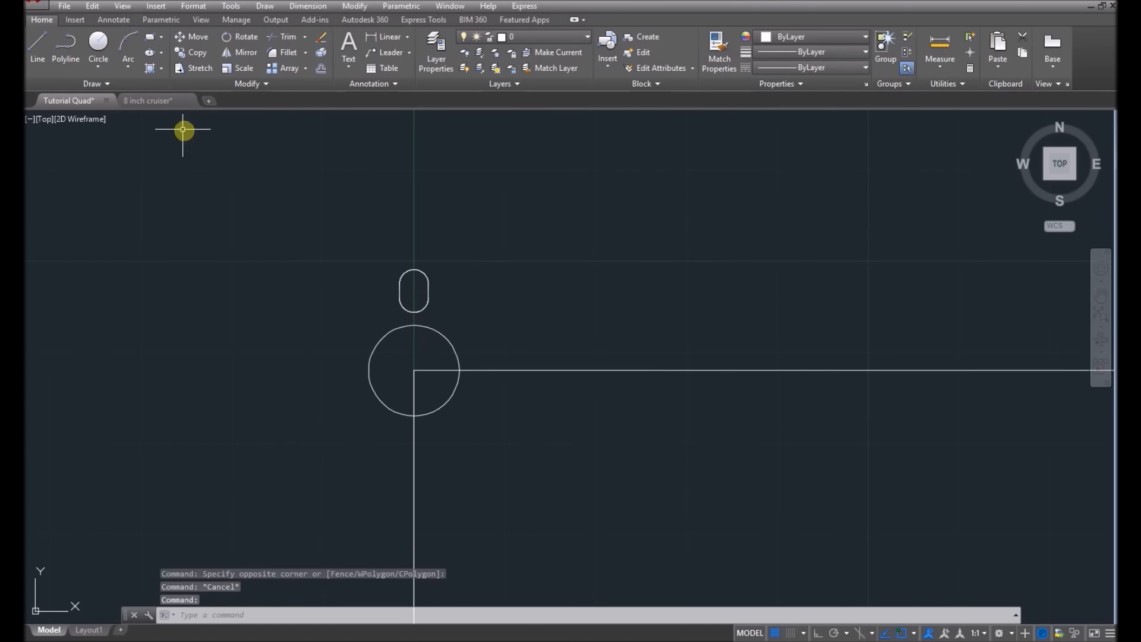
{"action": "left_click", "coordinate": [136, 100]}
{"action": "left_click", "coordinate": [86, 101]}
{"action": "left_click", "coordinate": [146, 100]}
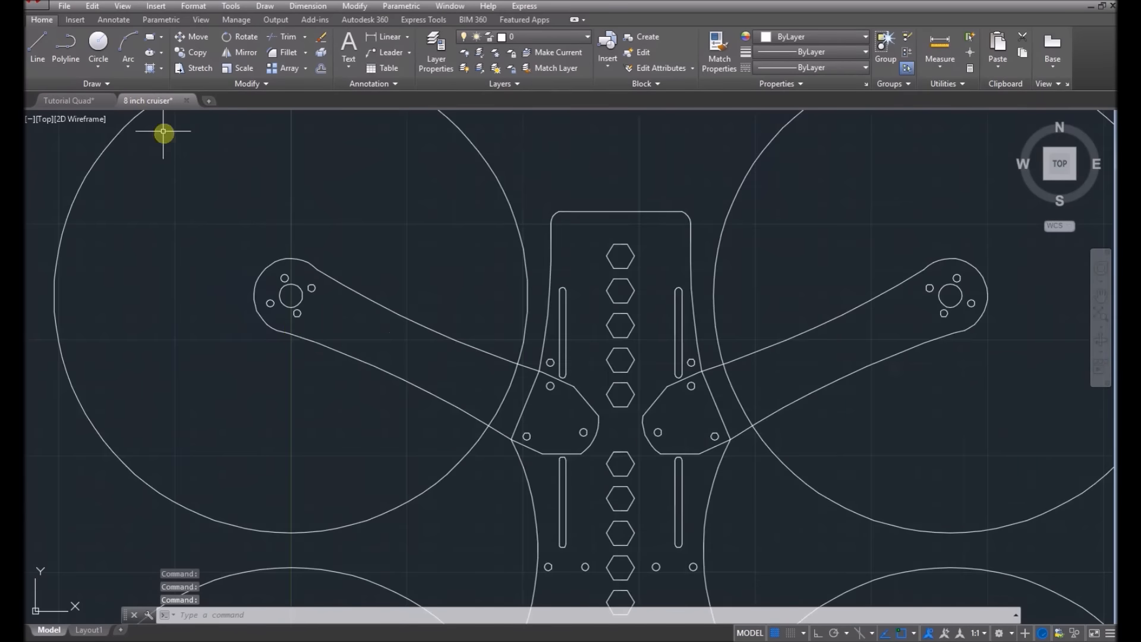
{"action": "left_click", "coordinate": [68, 105]}
Select the complete slot outline above the small motor circle and start the Mirror command on it.
{"action": "scroll", "coordinate": [365, 301], "scroll_direction": "down", "scroll_amount": 3}
{"action": "scroll", "coordinate": [365, 300], "scroll_direction": "up", "scroll_amount": 3}
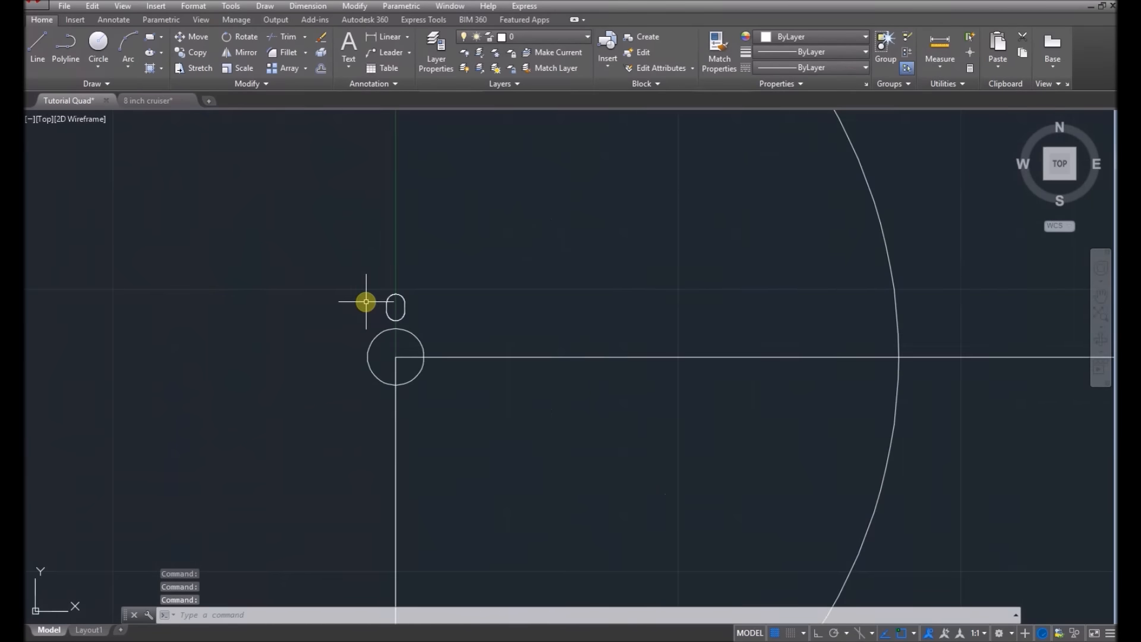
{"action": "scroll", "coordinate": [395, 320], "scroll_direction": "up", "scroll_amount": 3}
{"action": "scroll", "coordinate": [395, 320], "scroll_direction": "down", "scroll_amount": 3}
{"action": "scroll", "coordinate": [396, 322], "scroll_direction": "up", "scroll_amount": 3}
{"action": "scroll", "coordinate": [395, 322], "scroll_direction": "down", "scroll_amount": 2}
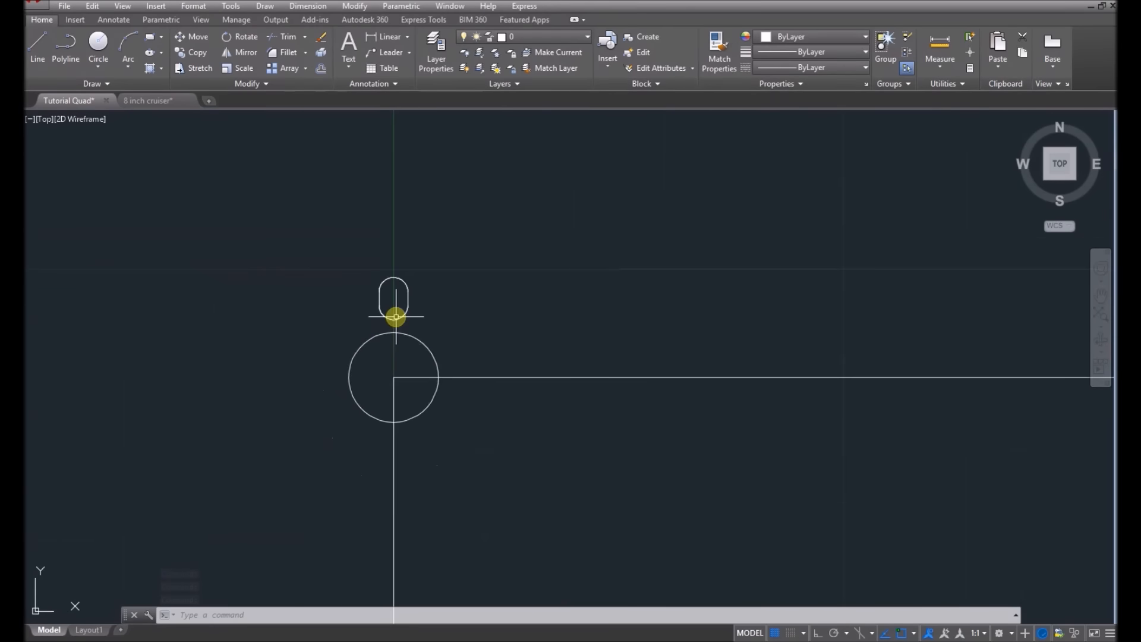
{"action": "left_click_drag", "start_coordinate": [451, 324], "coordinate": [335, 237]}
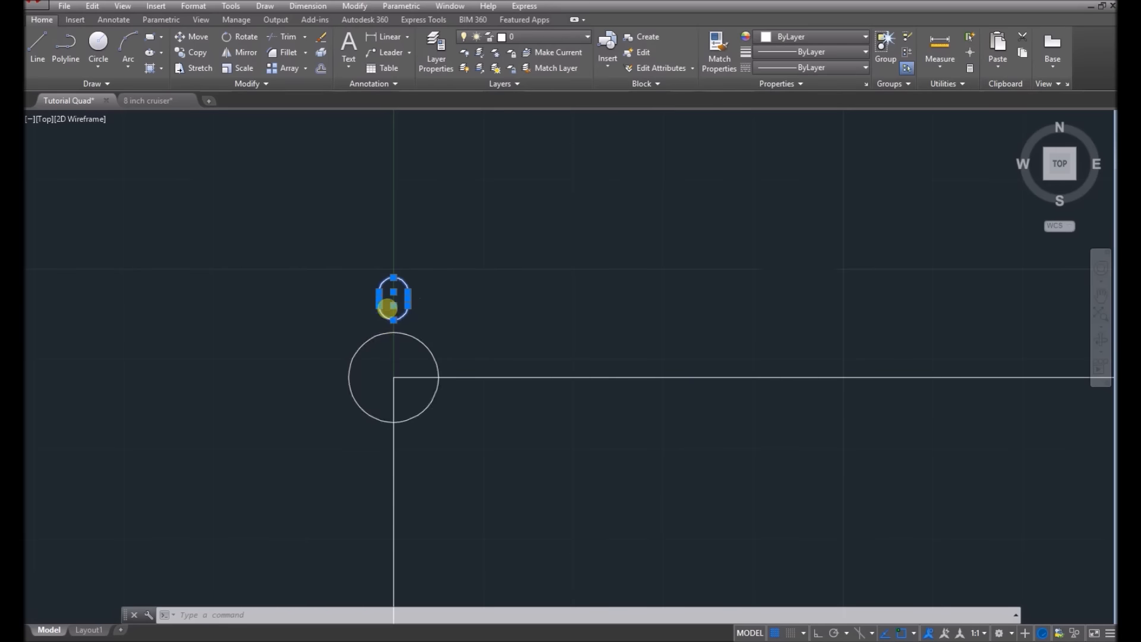
{"action": "scroll", "coordinate": [389, 302], "scroll_direction": "up", "scroll_amount": 2}
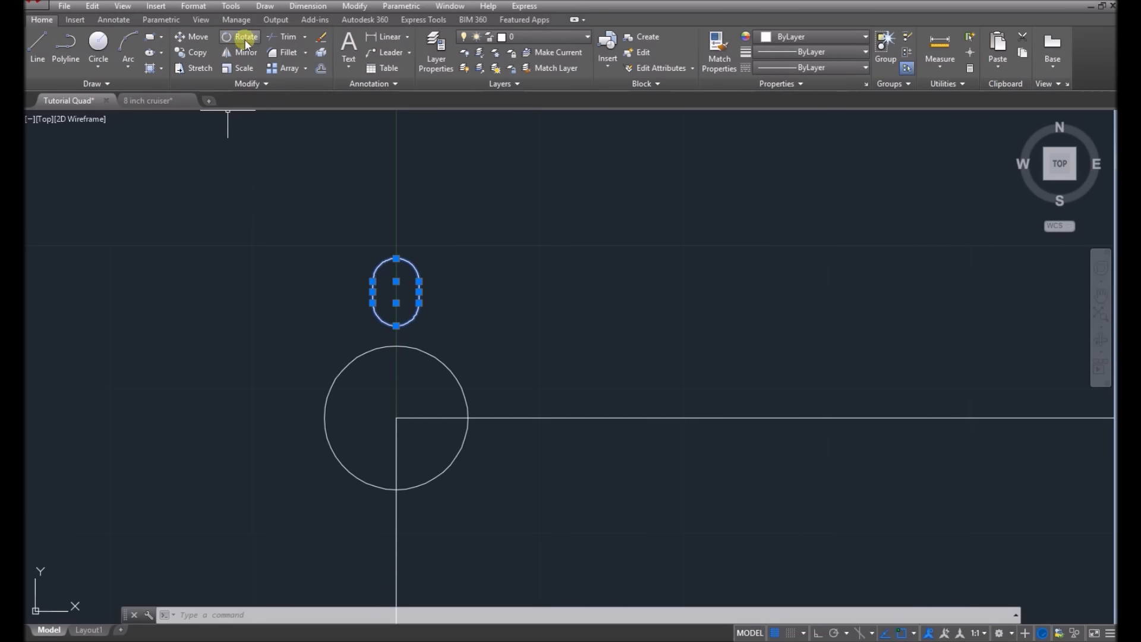
{"action": "left_click", "coordinate": [244, 54]}
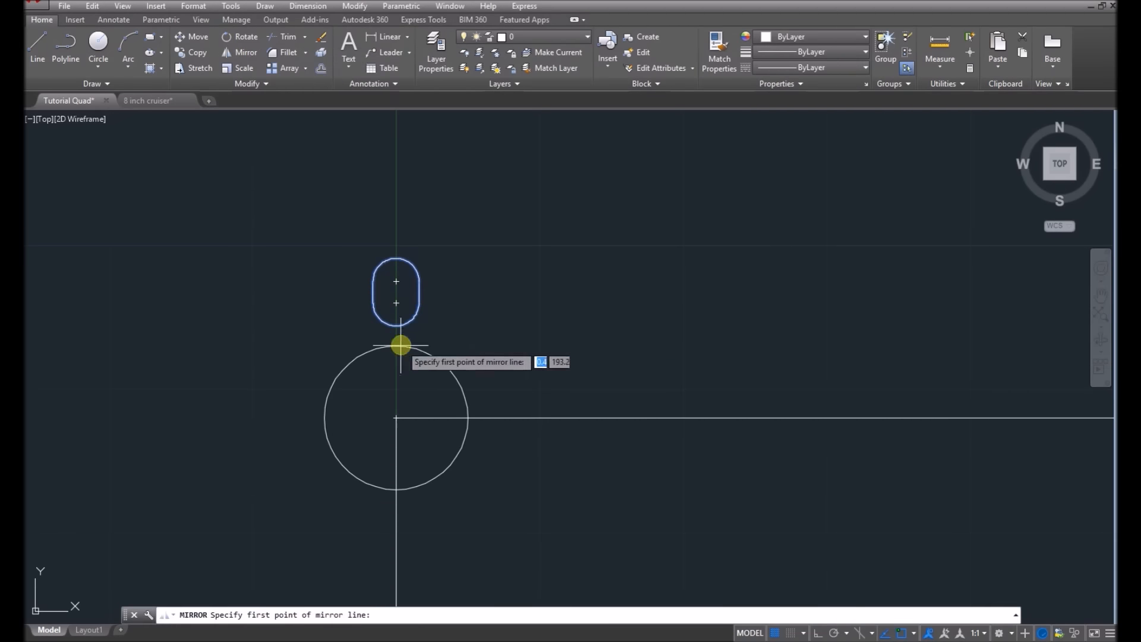
{"action": "scroll", "coordinate": [370, 186], "scroll_direction": "down", "scroll_amount": 2}
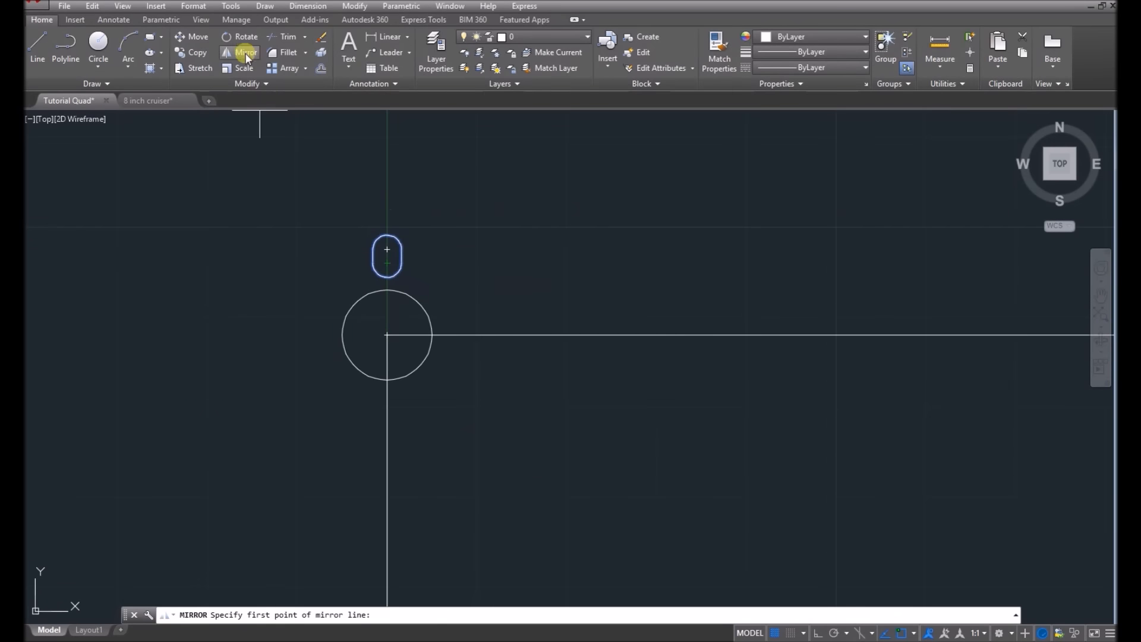
{"action": "scroll", "coordinate": [288, 259], "scroll_direction": "down", "scroll_amount": 5}
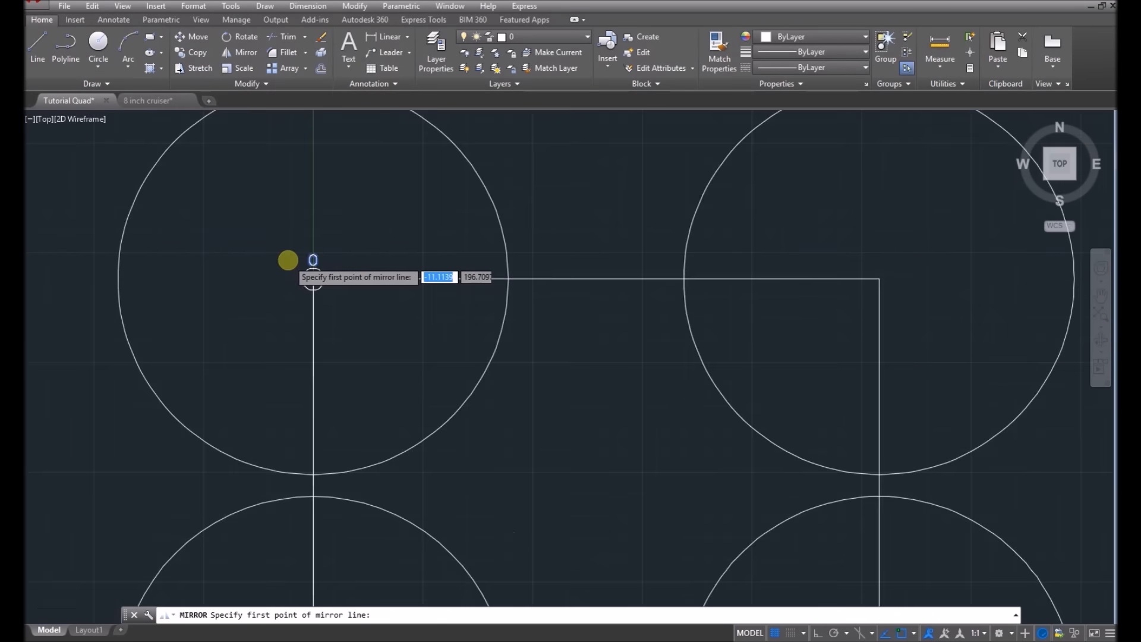
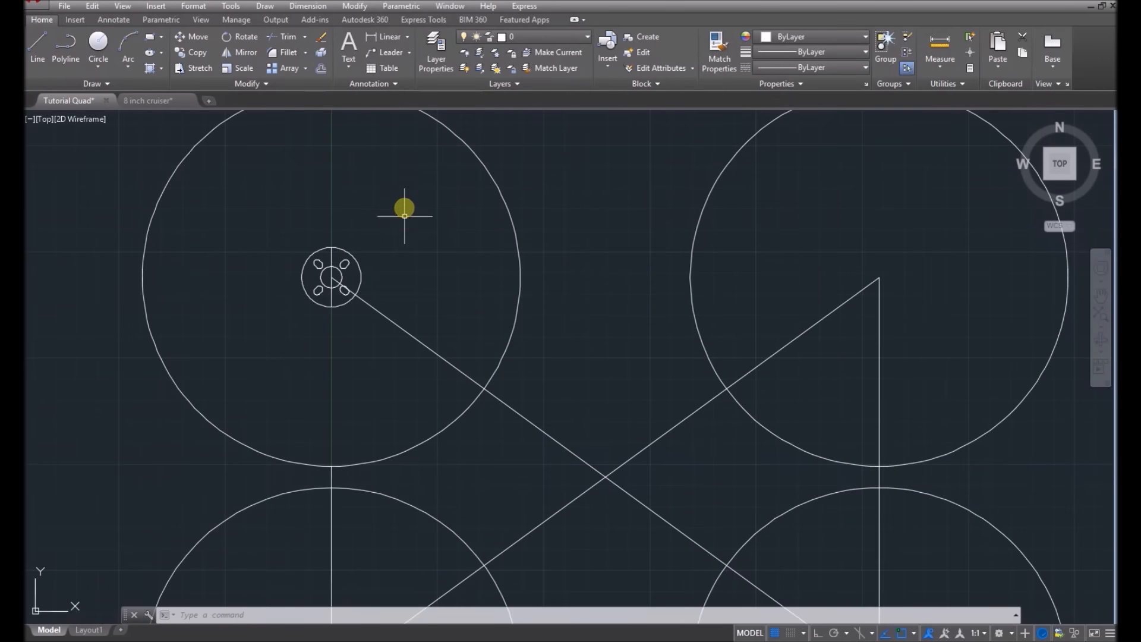
Draw a vertical centre line from the crossing of the two diagonals up past the body area between the upper propeller circles.
{"action": "left_click", "coordinate": [37, 47]}
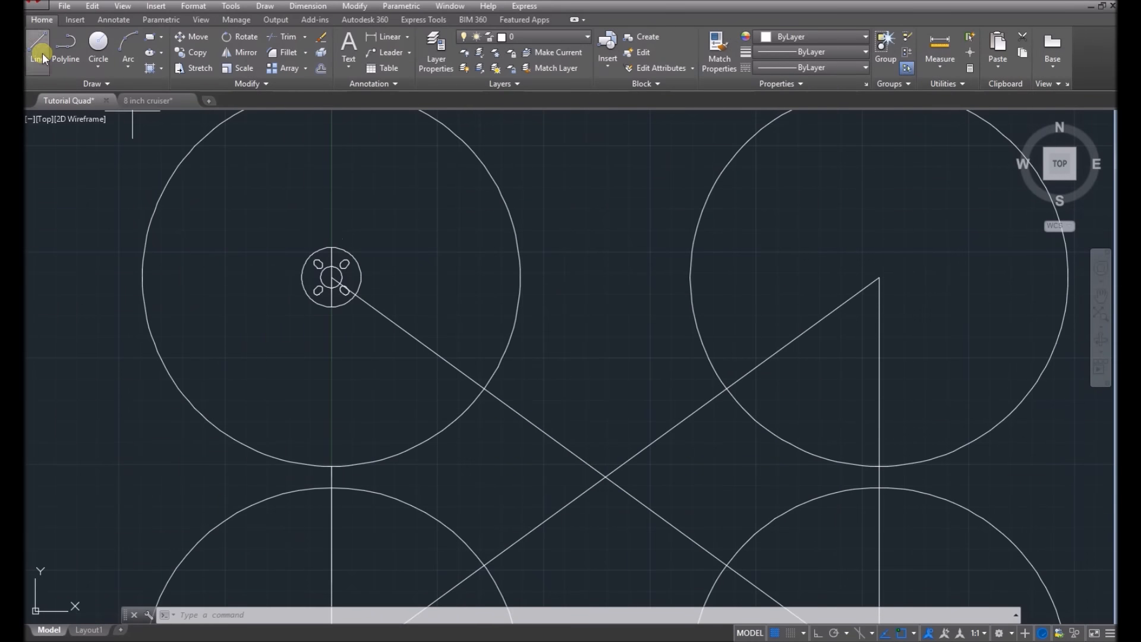
{"action": "left_click", "coordinate": [605, 476]}
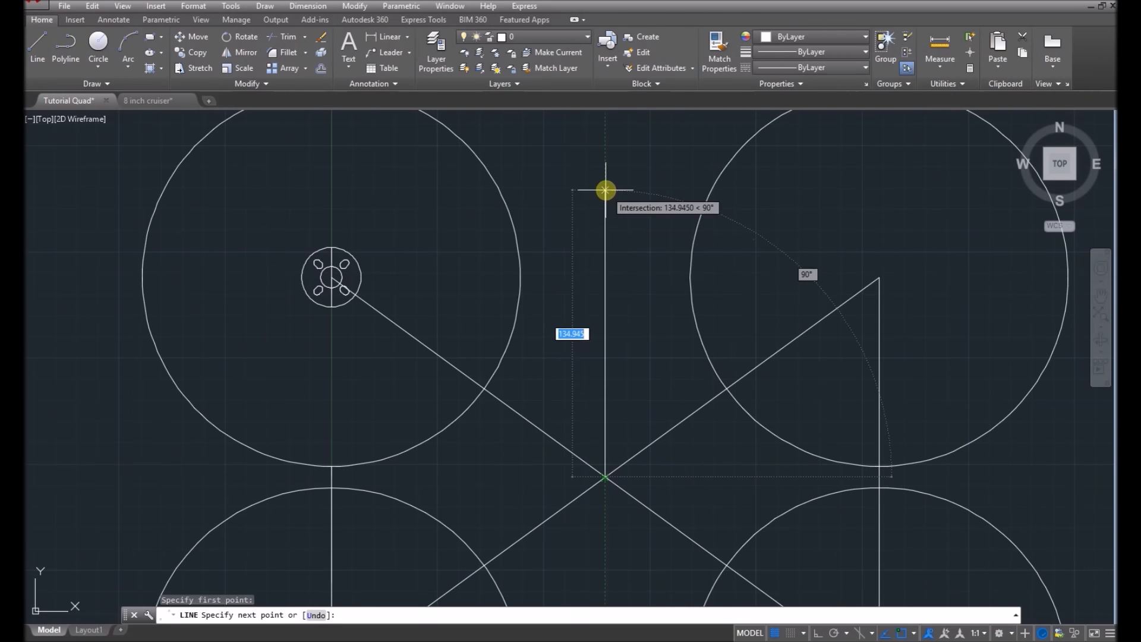
{"action": "left_click", "coordinate": [607, 127]}
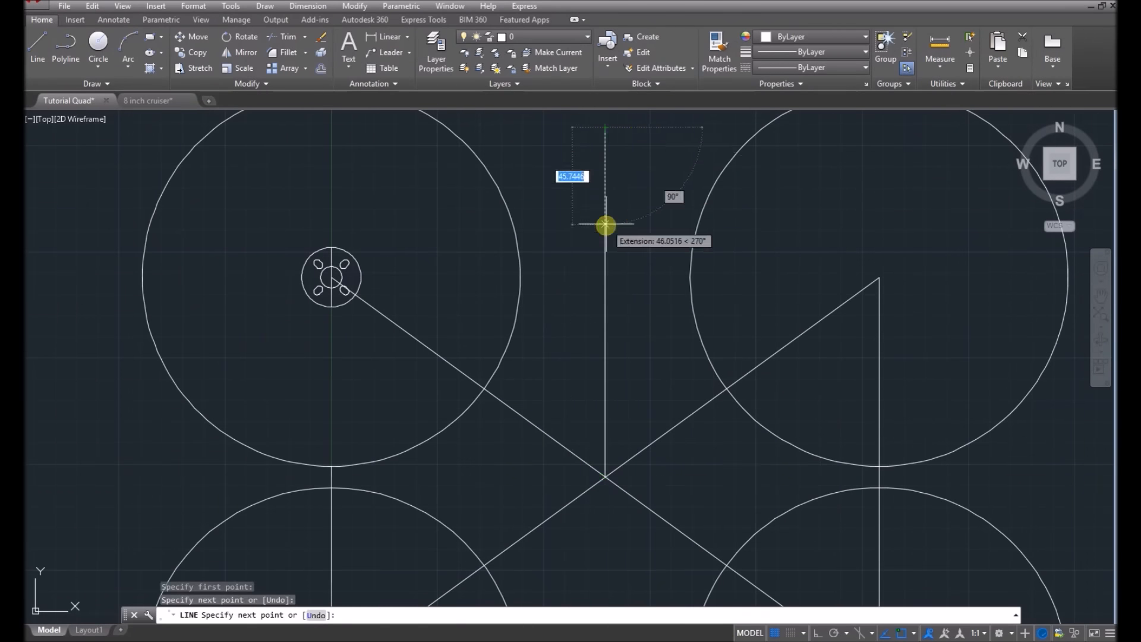
{"action": "scroll", "coordinate": [601, 202], "scroll_direction": "down", "scroll_amount": 1}
{"action": "key", "text": "Escape"}
Draw two horizontal lines from the upper-left motor mount circle's top and bottom quadrants to the vertical centre line.
{"action": "left_click", "coordinate": [37, 48]}
{"action": "left_click", "coordinate": [435, 233]}
{"action": "left_click", "coordinate": [604, 233]}
{"action": "key", "text": "Return"}
{"action": "key", "text": "Return"}
{"action": "left_click", "coordinate": [435, 271]}
{"action": "left_click", "coordinate": [604, 271]}
{"action": "key", "text": "Escape"}
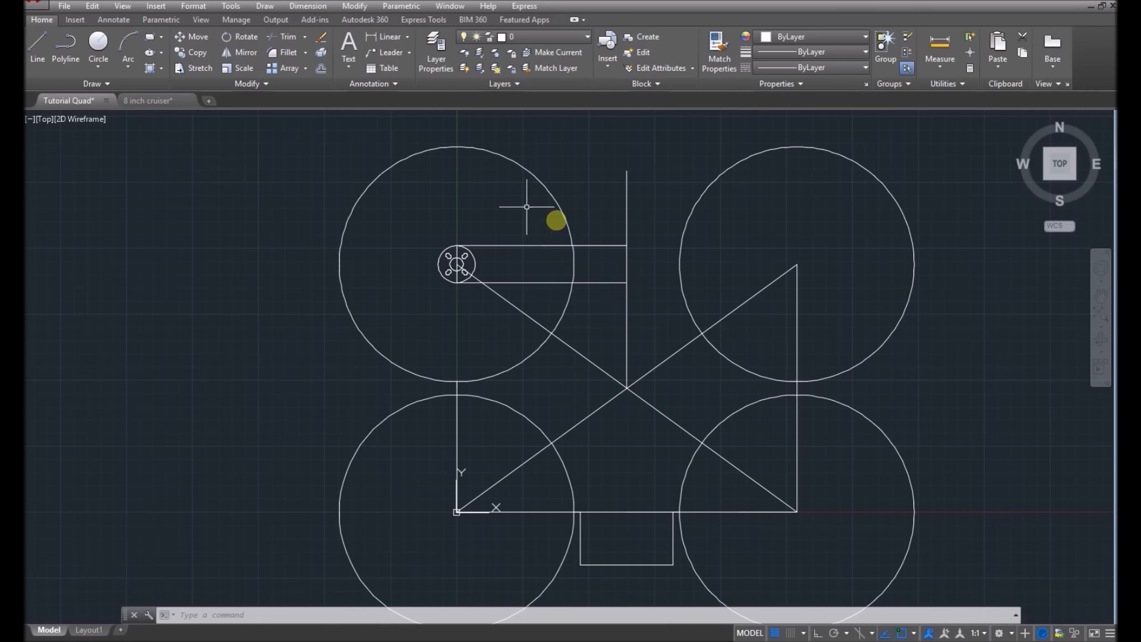
Draw a horizontal line from the upper-left motor centre to the vertical line of the body's left edge.
{"action": "scroll", "coordinate": [568, 218], "scroll_direction": "up", "scroll_amount": 5}
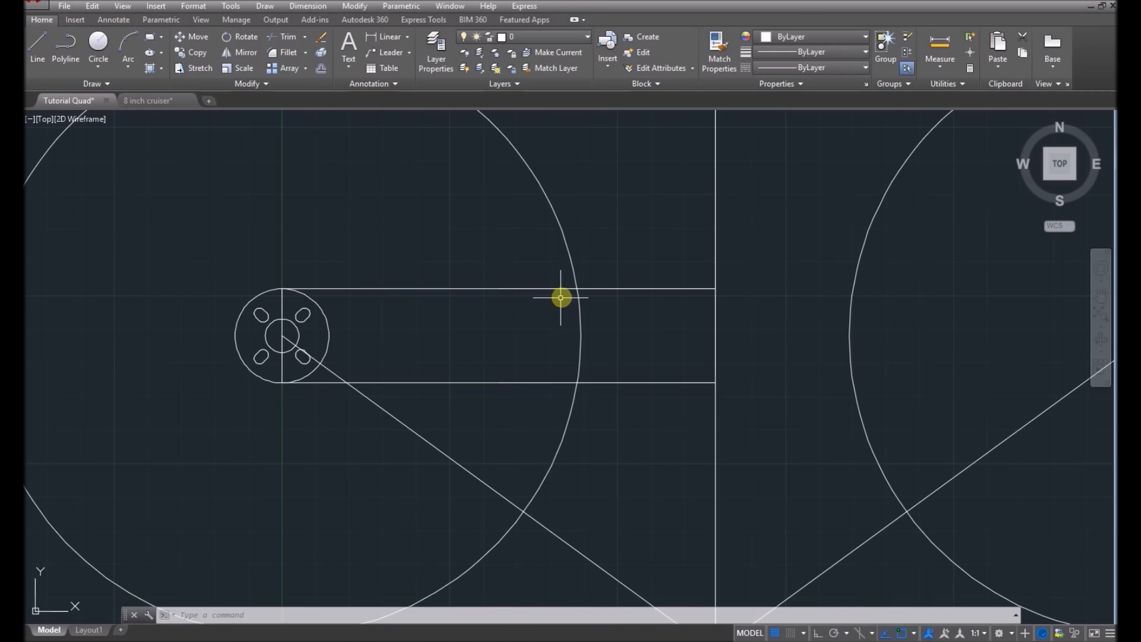
{"action": "scroll", "coordinate": [427, 244], "scroll_direction": "up", "scroll_amount": 2}
{"action": "scroll", "coordinate": [442, 244], "scroll_direction": "down", "scroll_amount": 2}
{"action": "middle_click_drag", "start_coordinate": [420, 244], "coordinate": [443, 255]}
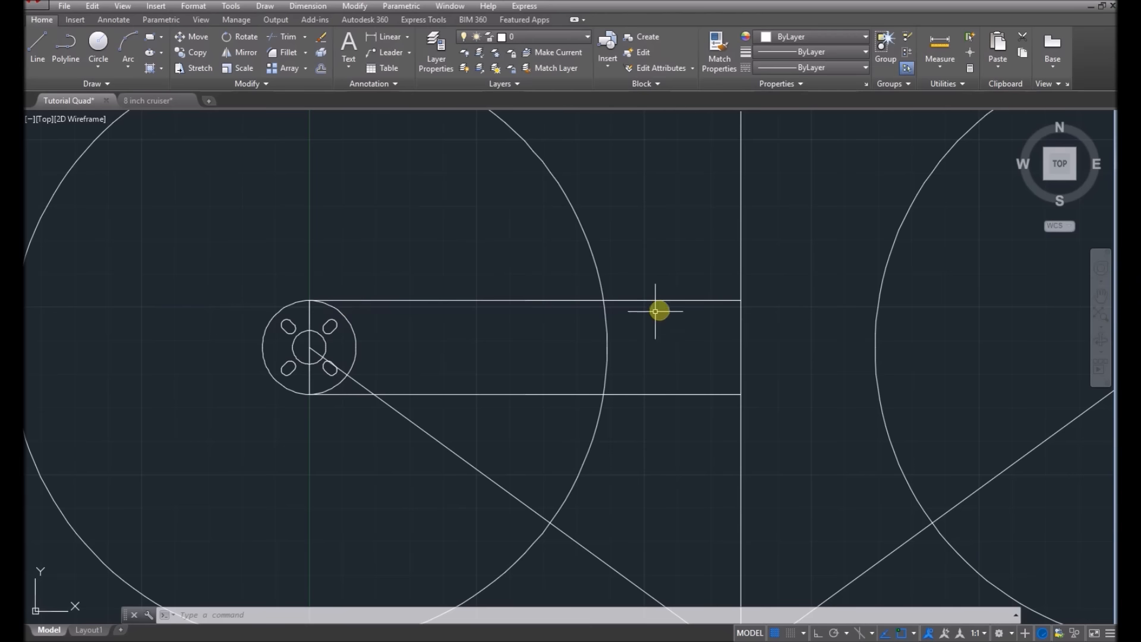
{"action": "left_click", "coordinate": [29, 47]}
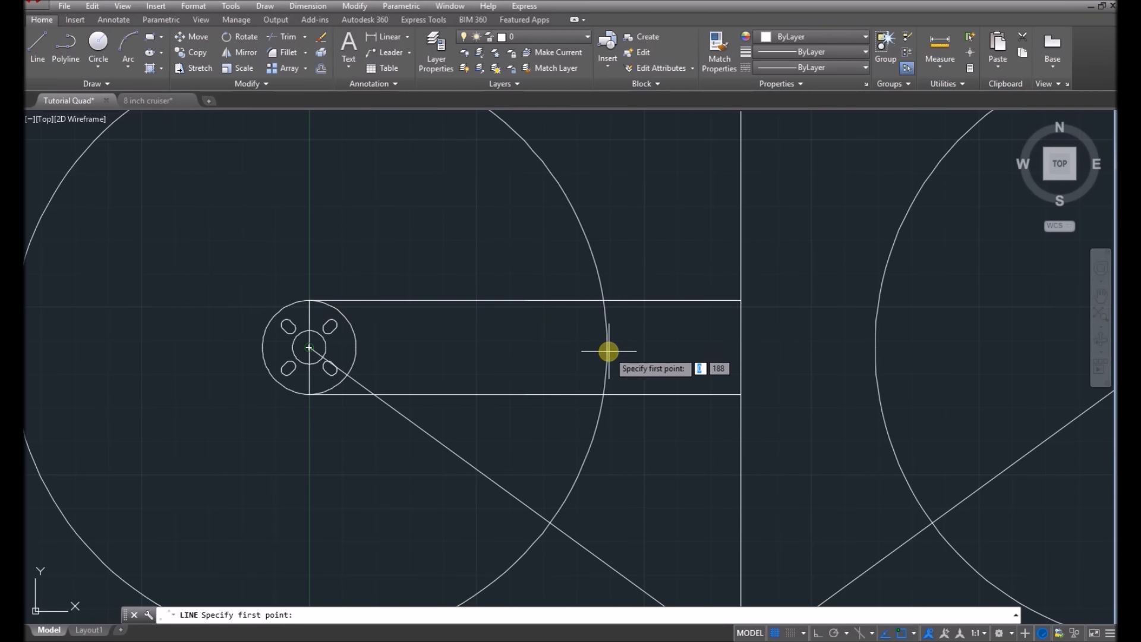
{"action": "scroll", "coordinate": [446, 282], "scroll_direction": "down", "scroll_amount": 2}
{"action": "left_click", "coordinate": [361, 322]}
{"action": "left_click", "coordinate": [556, 323]}
{"action": "key", "text": "Escape"}
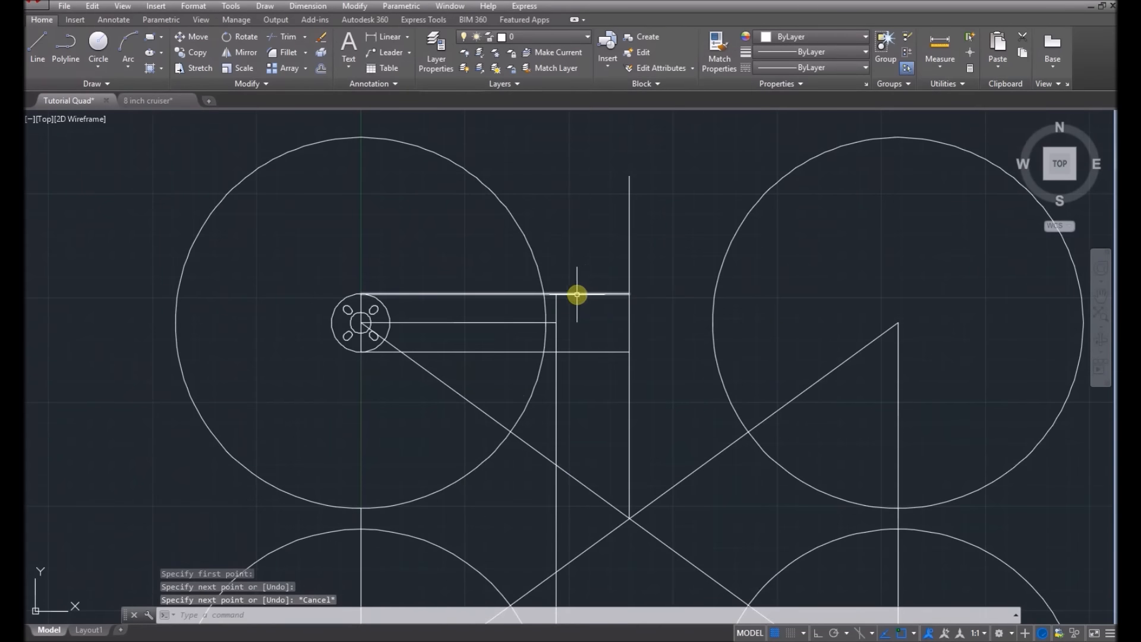
Extend the body's left edge 20 upward from the arm's upper line and close it with a horizontal line to the centre line.
{"action": "scroll", "coordinate": [549, 205], "scroll_direction": "down", "scroll_amount": 2}
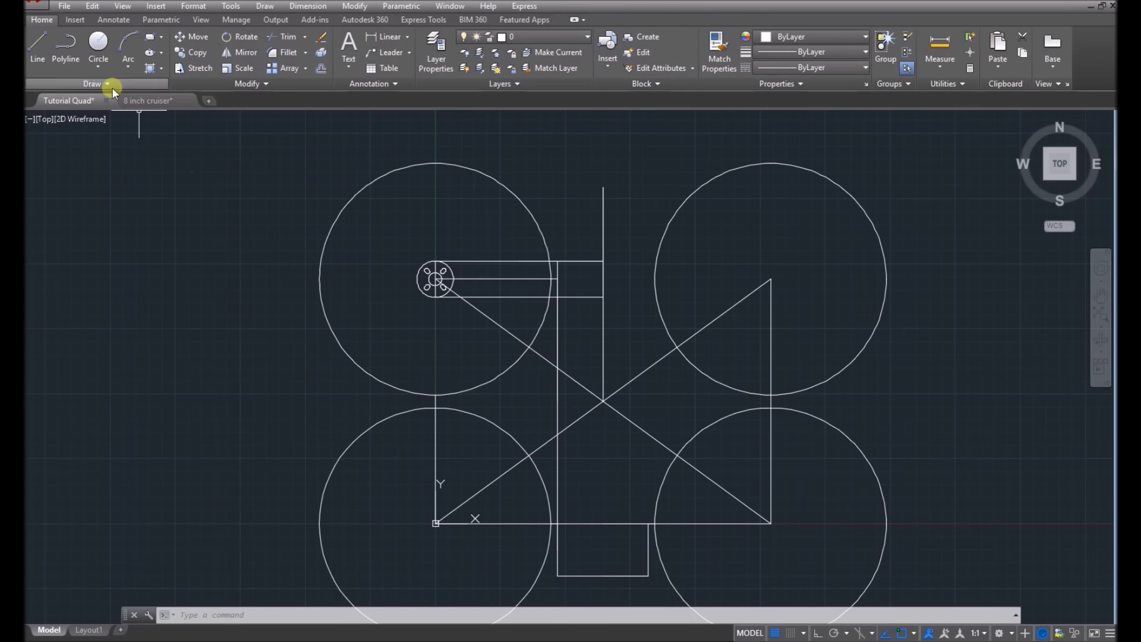
{"action": "left_click", "coordinate": [38, 47]}
{"action": "scroll", "coordinate": [601, 137], "scroll_direction": "up", "scroll_amount": 2}
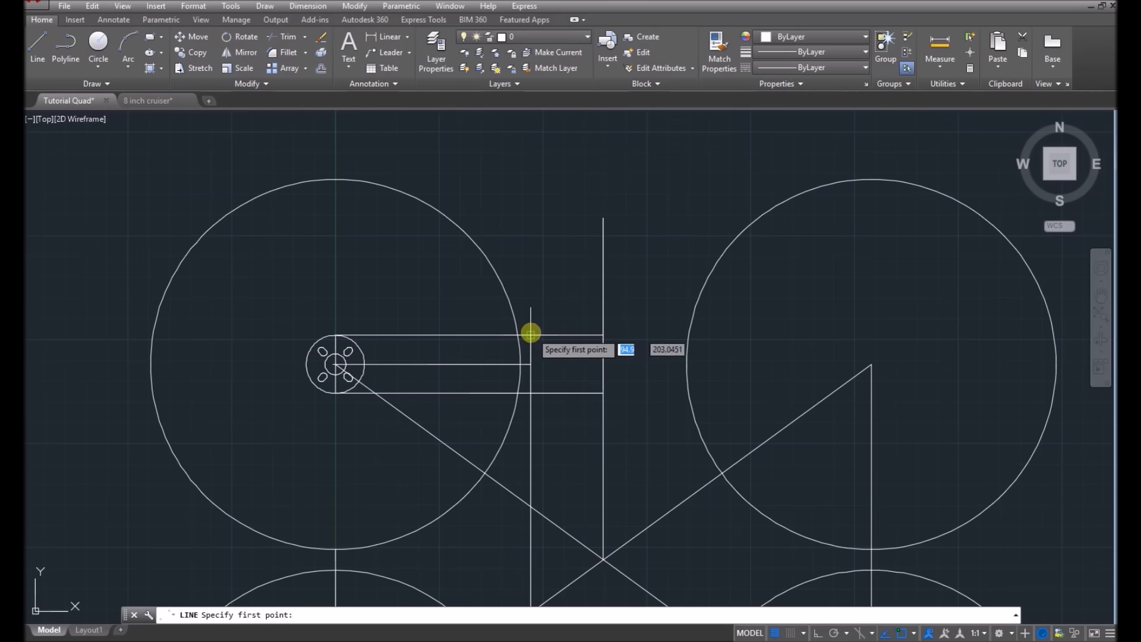
{"action": "left_click", "coordinate": [530, 334]}
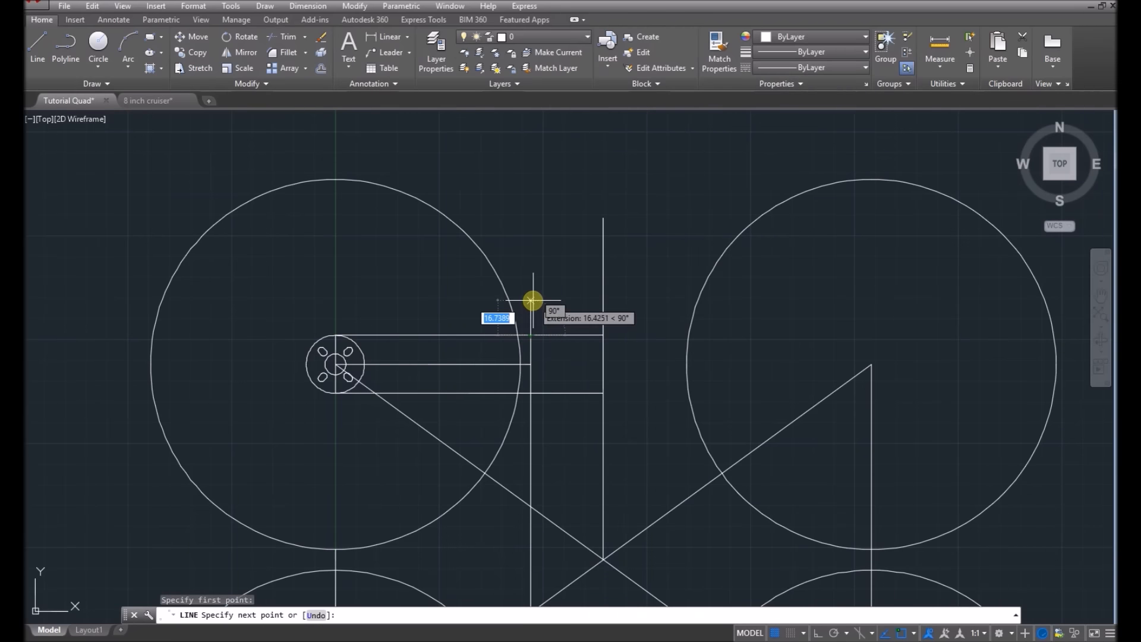
{"action": "type", "text": "20"}
{"action": "key", "text": "Return"}
{"action": "left_click", "coordinate": [603, 294]}
{"action": "key", "text": "Escape"}
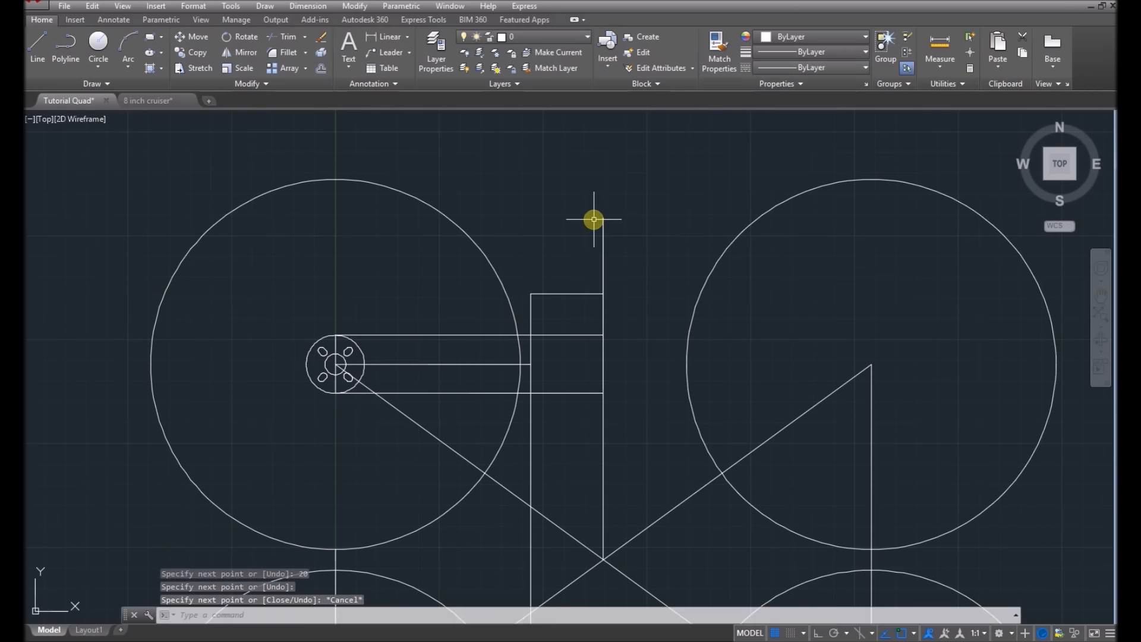
{"action": "scroll", "coordinate": [594, 219], "scroll_direction": "down", "scroll_amount": 2}
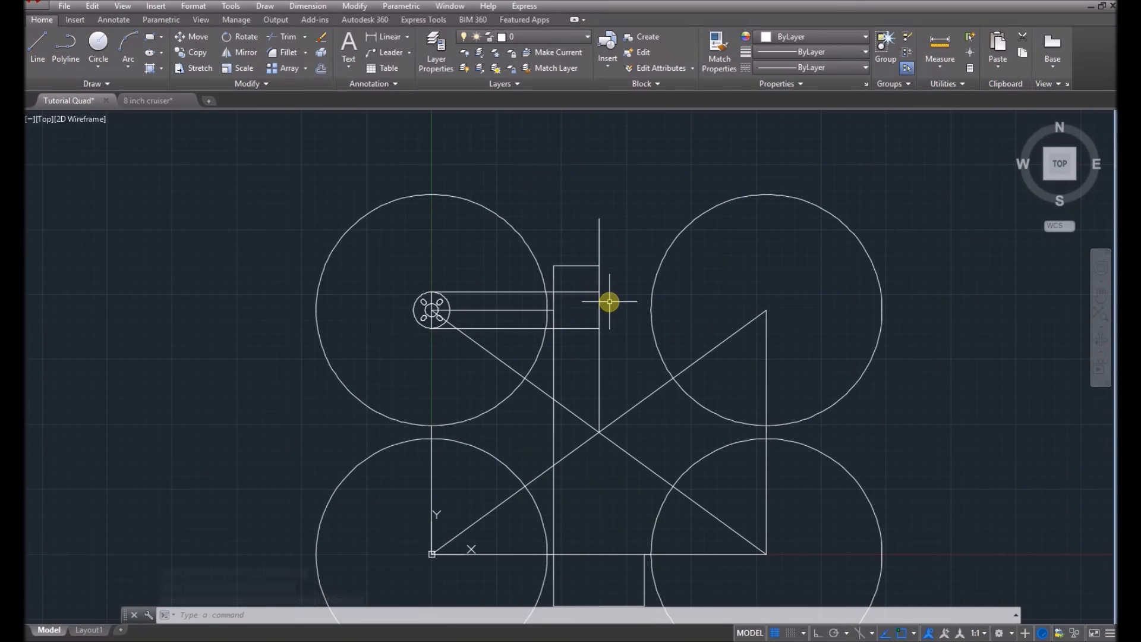
{"action": "scroll", "coordinate": [592, 307], "scroll_direction": "up", "scroll_amount": 2}
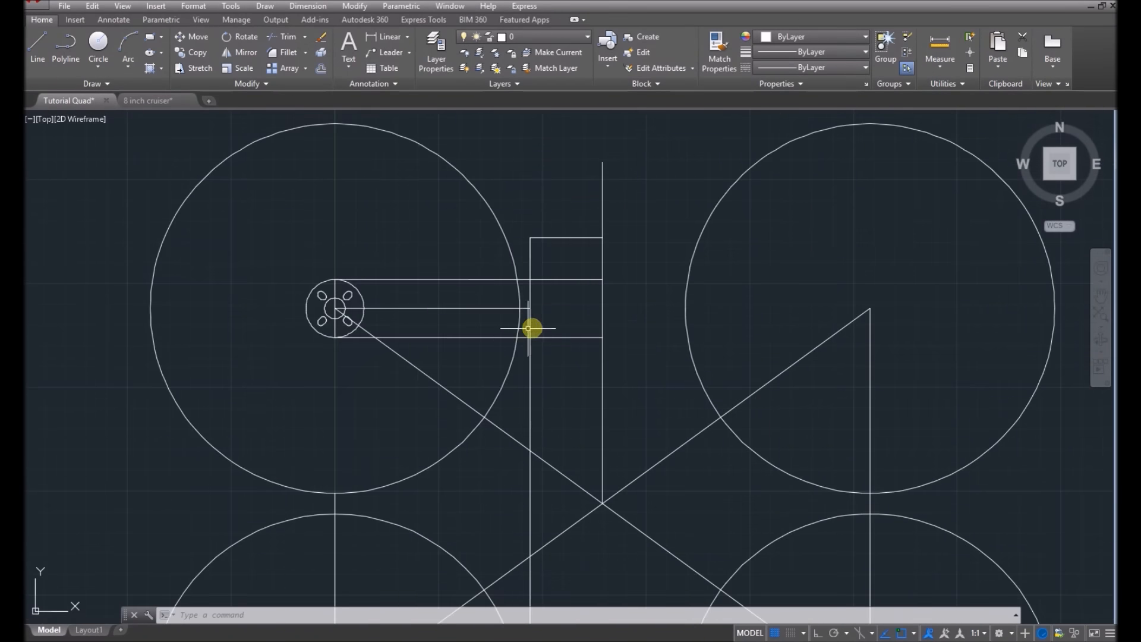
{"action": "scroll", "coordinate": [514, 324], "scroll_direction": "down", "scroll_amount": 2}
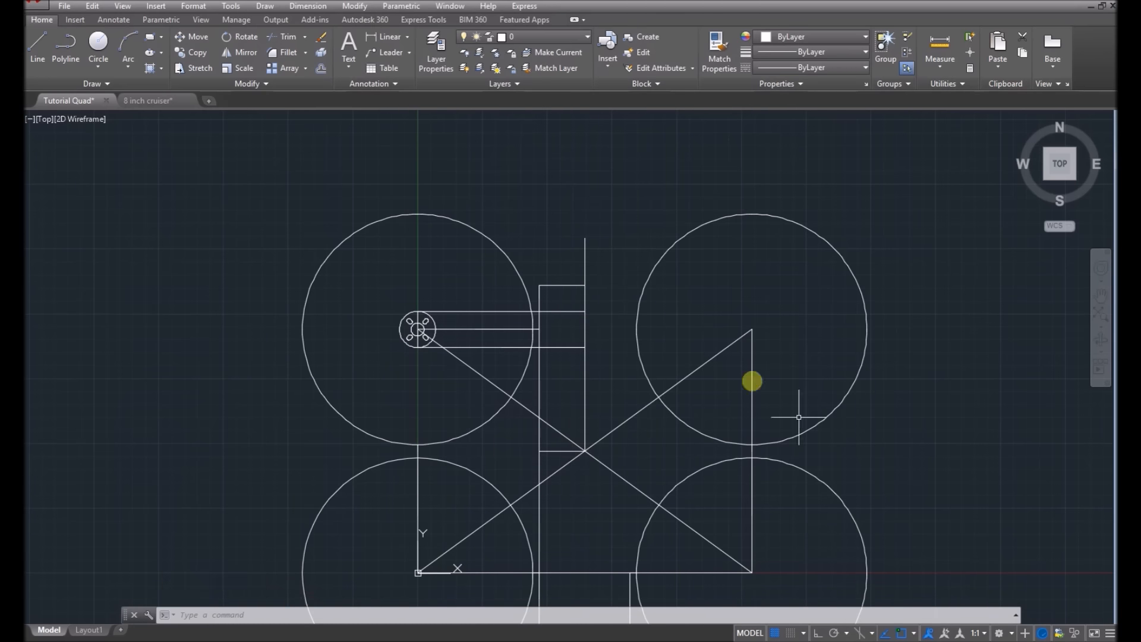
{"action": "scroll", "coordinate": [555, 425], "scroll_direction": "up", "scroll_amount": 2}
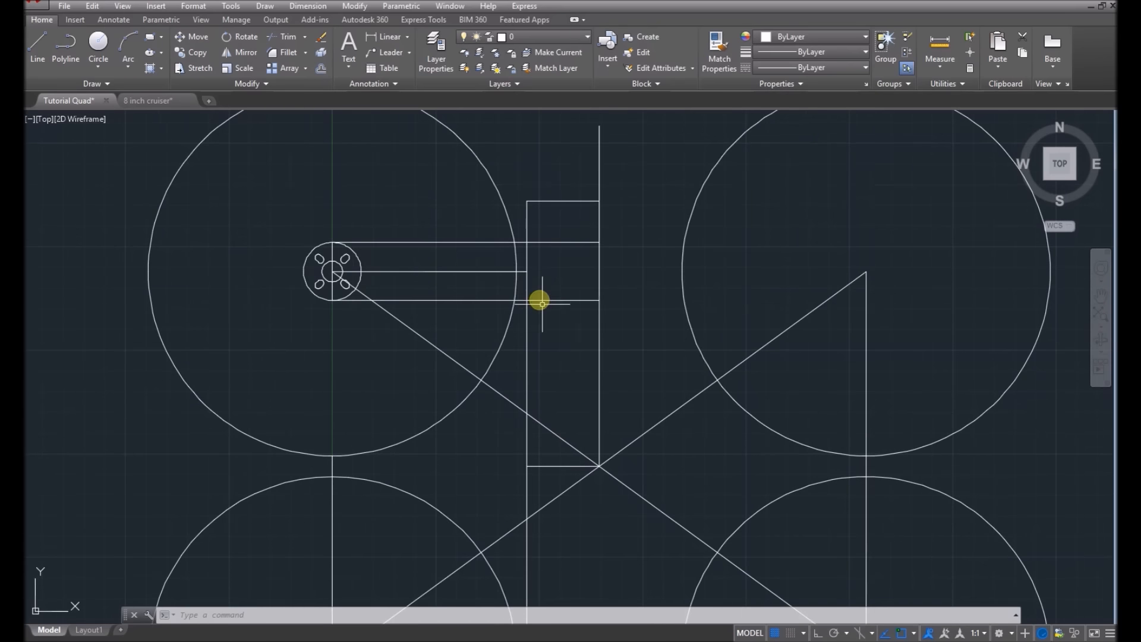
{"action": "scroll", "coordinate": [558, 315], "scroll_direction": "down", "scroll_amount": 1}
{"action": "scroll", "coordinate": [549, 260], "scroll_direction": "up", "scroll_amount": 1}
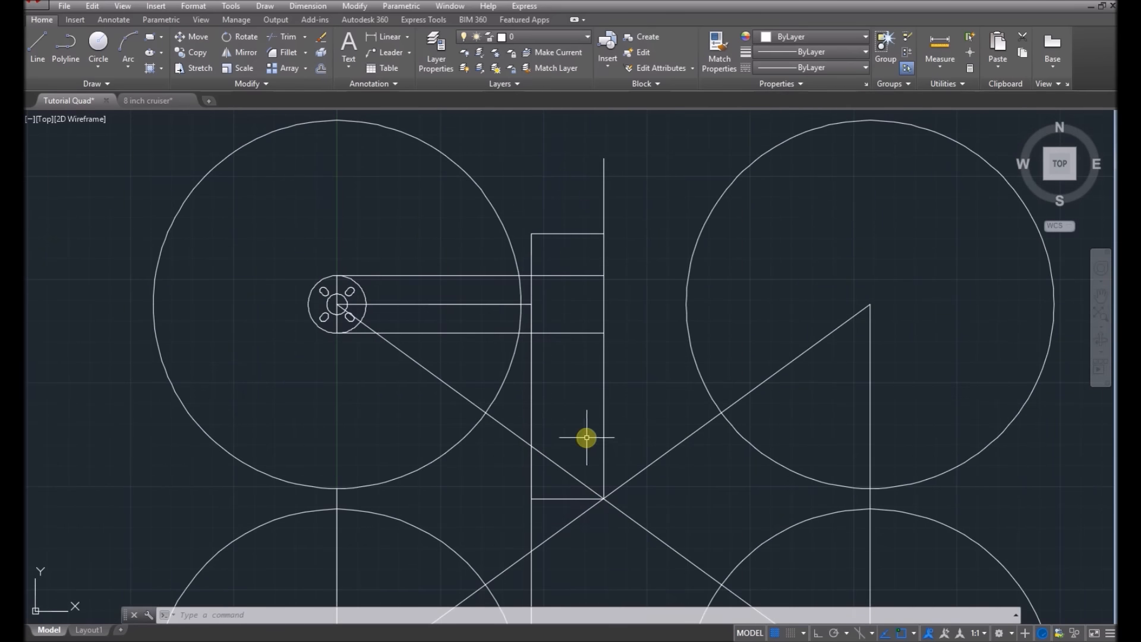
Draw an arc with a 14° included angle from the motor mount circle's top quadrant to the arm's upper line at the body's left edge.
{"action": "scroll", "coordinate": [518, 307], "scroll_direction": "up", "scroll_amount": 2}
{"action": "left_click", "coordinate": [127, 46]}
{"action": "left_click", "coordinate": [227, 256]}
{"action": "left_click", "coordinate": [537, 256]}
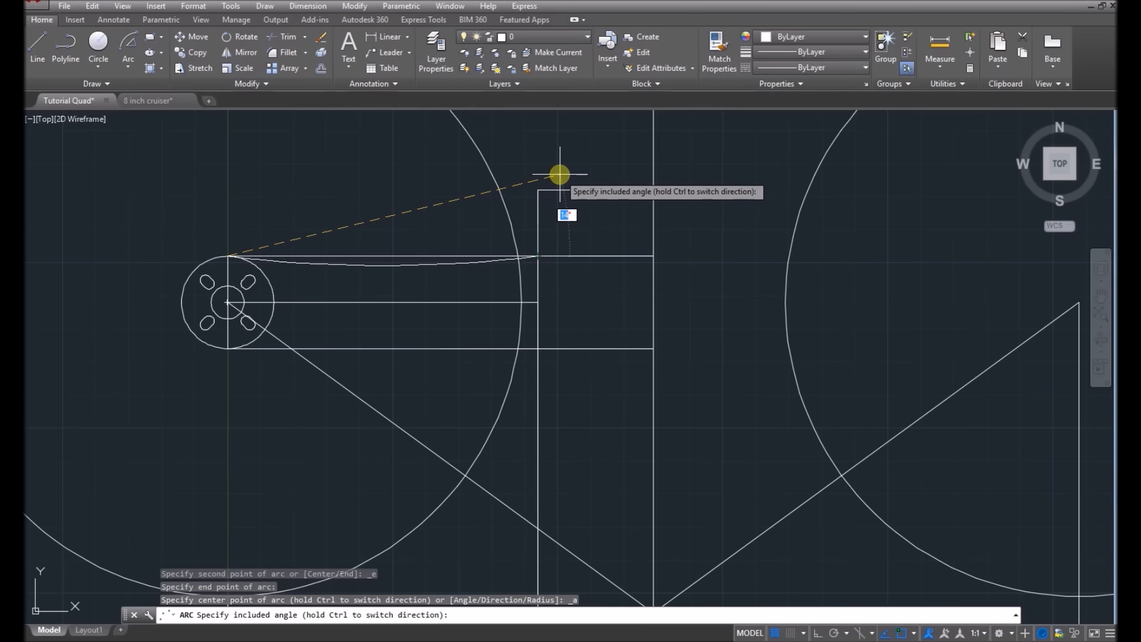
{"action": "key", "text": "Return"}
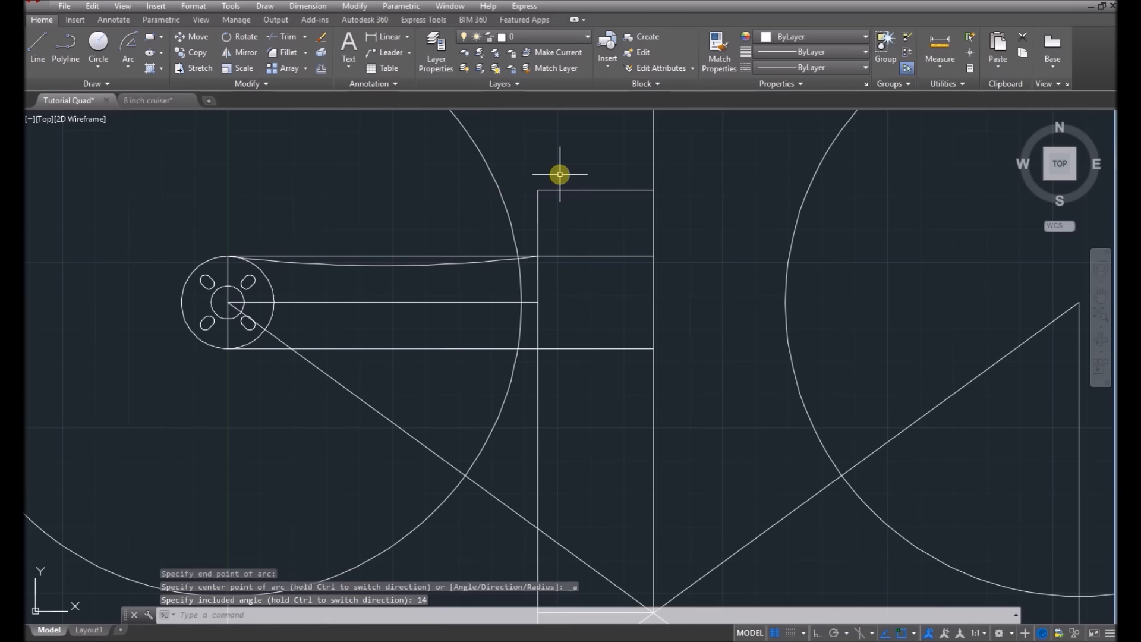
Draw a start-end-angle arc of 14° from the arm's lower line at the body's left edge to the motor mount circle's bottom quadrant.
{"action": "left_click", "coordinate": [127, 63]}
{"action": "left_click", "coordinate": [152, 186]}
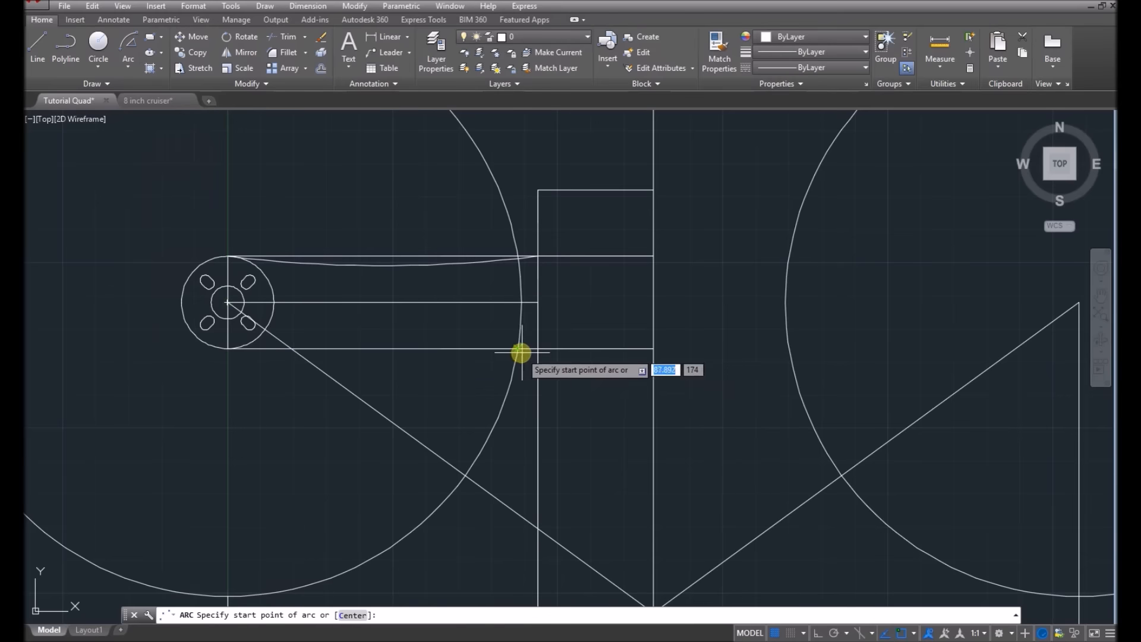
{"action": "left_click", "coordinate": [537, 348]}
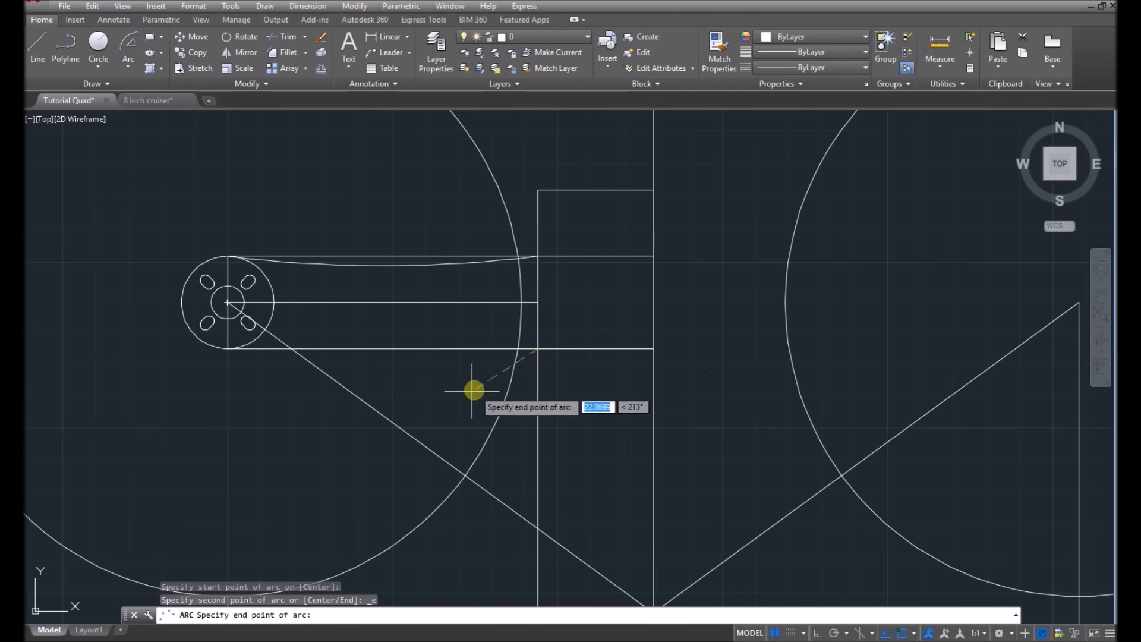
{"action": "left_click", "coordinate": [235, 347]}
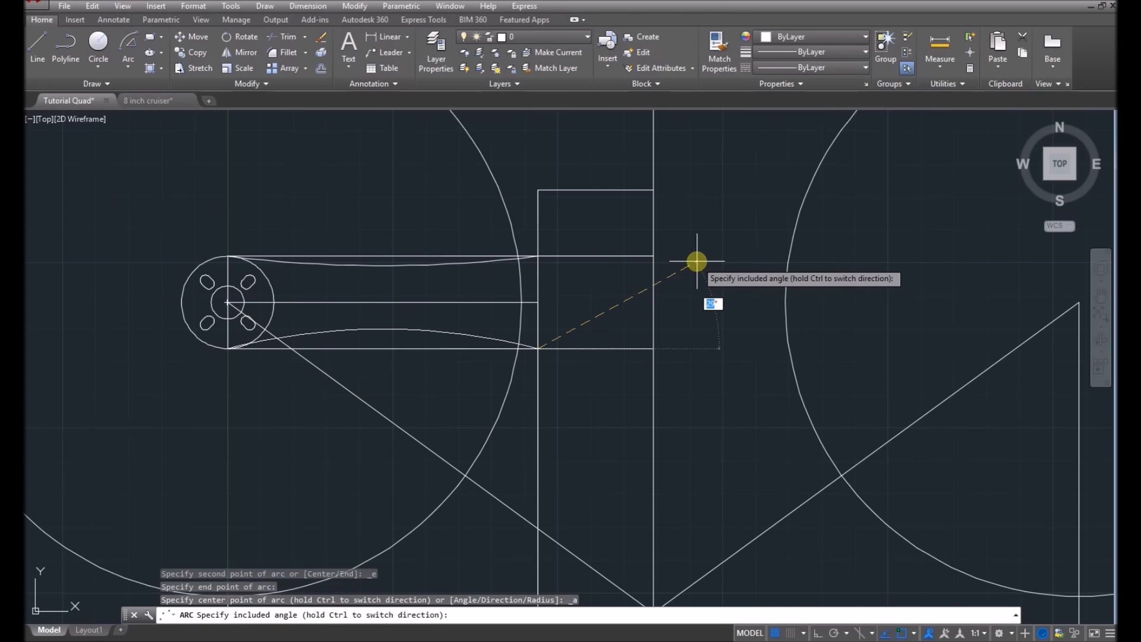
{"action": "type", "text": "14"}
{"action": "key", "text": "Return"}
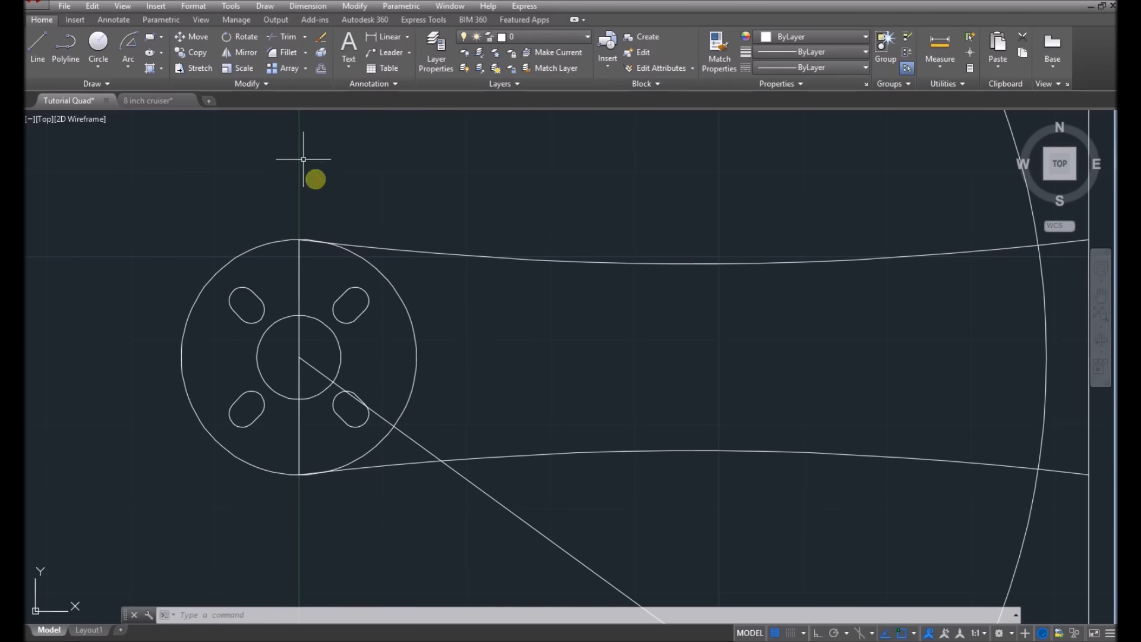
Break the motor mount circle along its upper-right portion, where it meets the arm's upper curve.
{"action": "left_click", "coordinate": [249, 83]}
{"action": "left_click", "coordinate": [198, 114]}
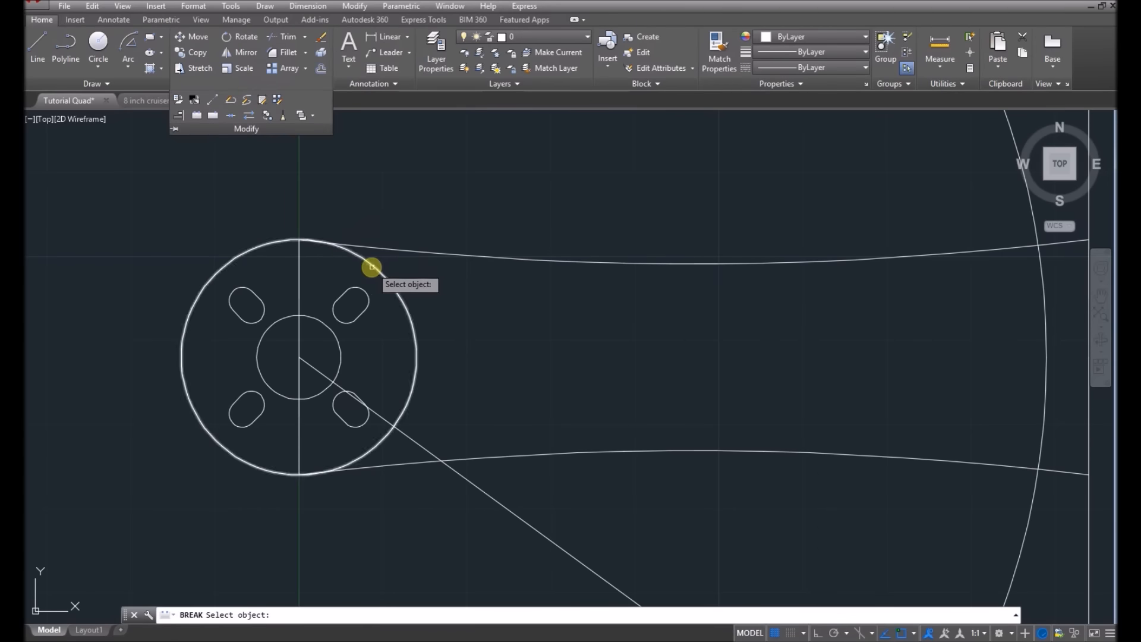
{"action": "left_click", "coordinate": [372, 265]}
{"action": "left_click", "coordinate": [324, 241]}
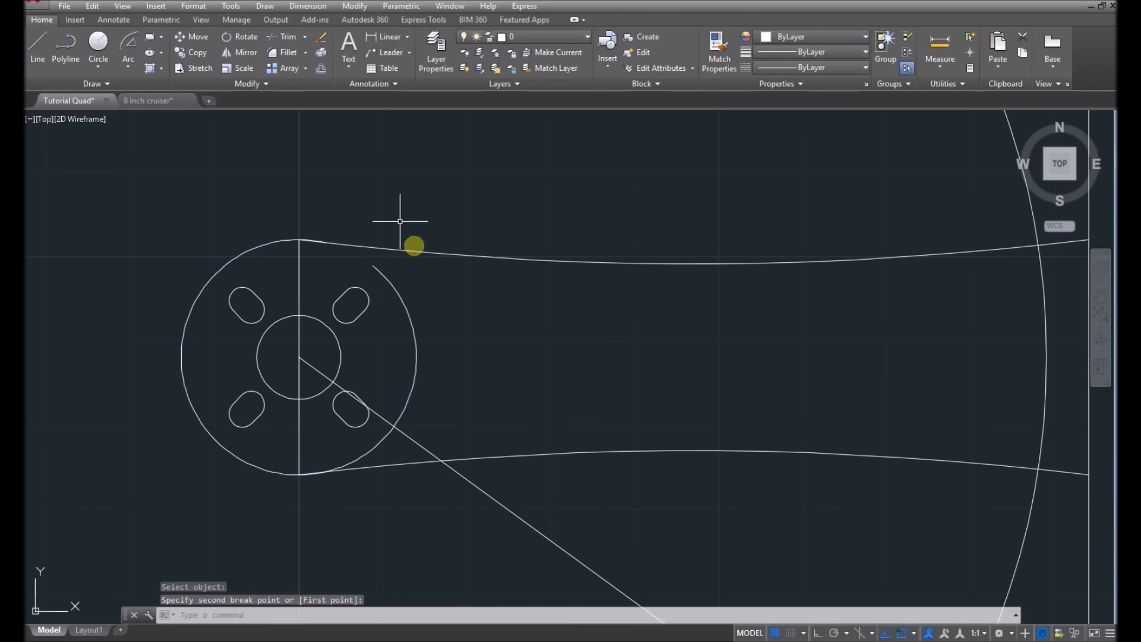
{"action": "left_click", "coordinate": [244, 83]}
{"action": "scroll", "coordinate": [367, 173], "scroll_direction": "up", "scroll_amount": 4}
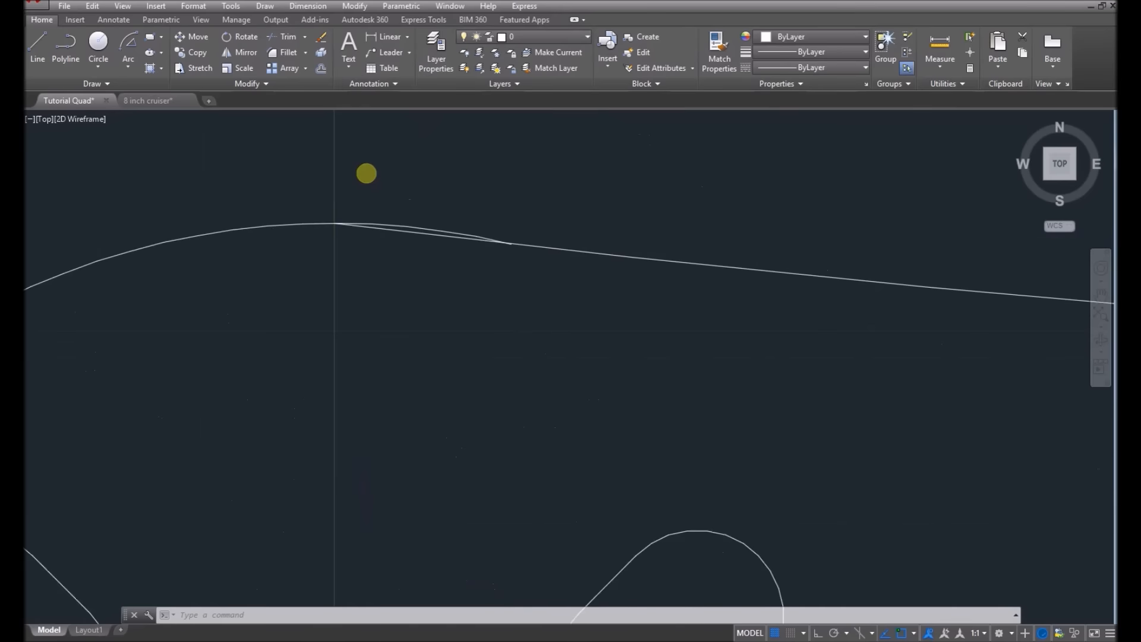
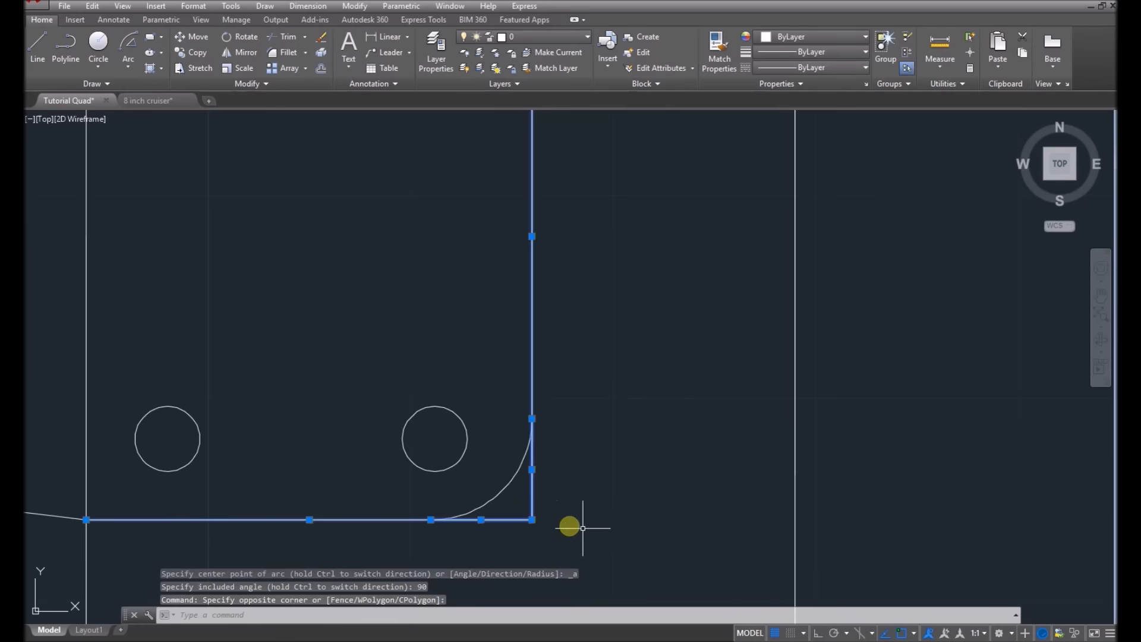
Erase the straight lines that form the square corners of the arm's mounting plate, keeping the rounded corner arcs.
{"action": "scroll", "coordinate": [576, 464], "scroll_direction": "down", "scroll_amount": 4}
{"action": "left_click", "coordinate": [565, 270]}
{"action": "left_click", "coordinate": [550, 278]}
{"action": "key", "text": "Delete"}
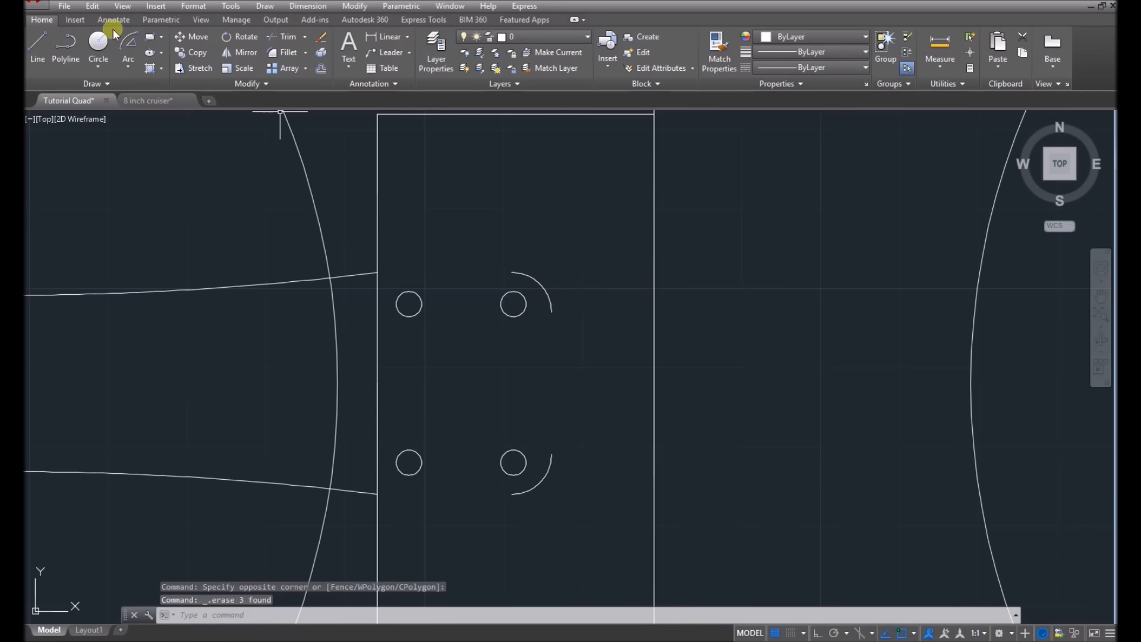
Redraw the mounting plate's upper, inner and lower edges as lines joining the corner arcs and the arm's ends at the body edge.
{"action": "left_click", "coordinate": [37, 46]}
{"action": "left_click", "coordinate": [511, 272]}
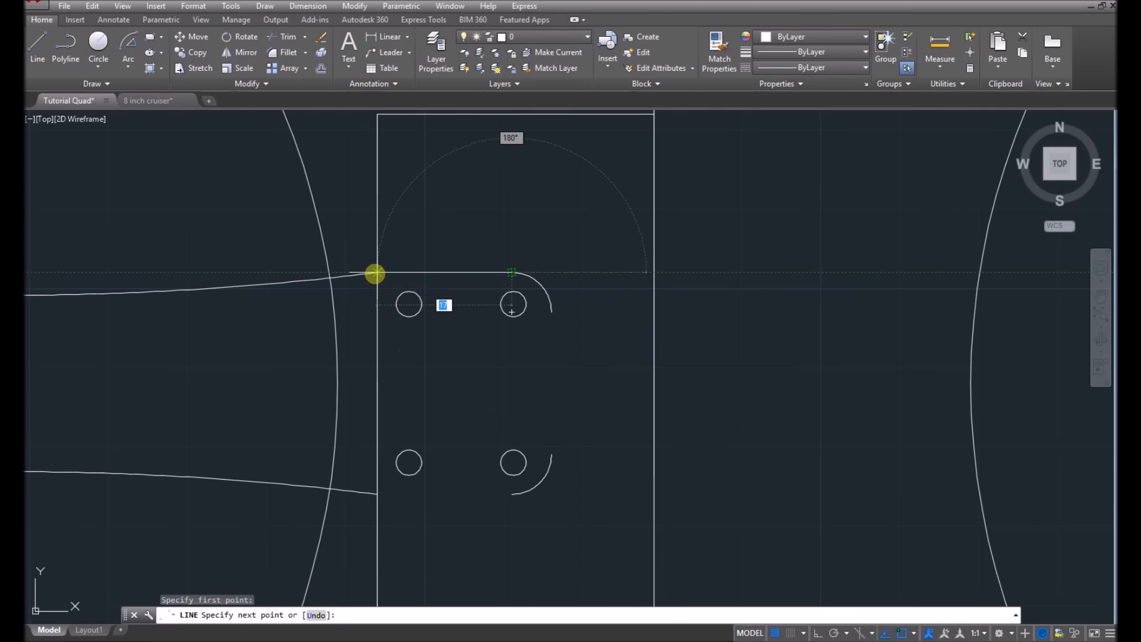
{"action": "left_click", "coordinate": [376, 272]}
{"action": "left_click", "coordinate": [38, 43]}
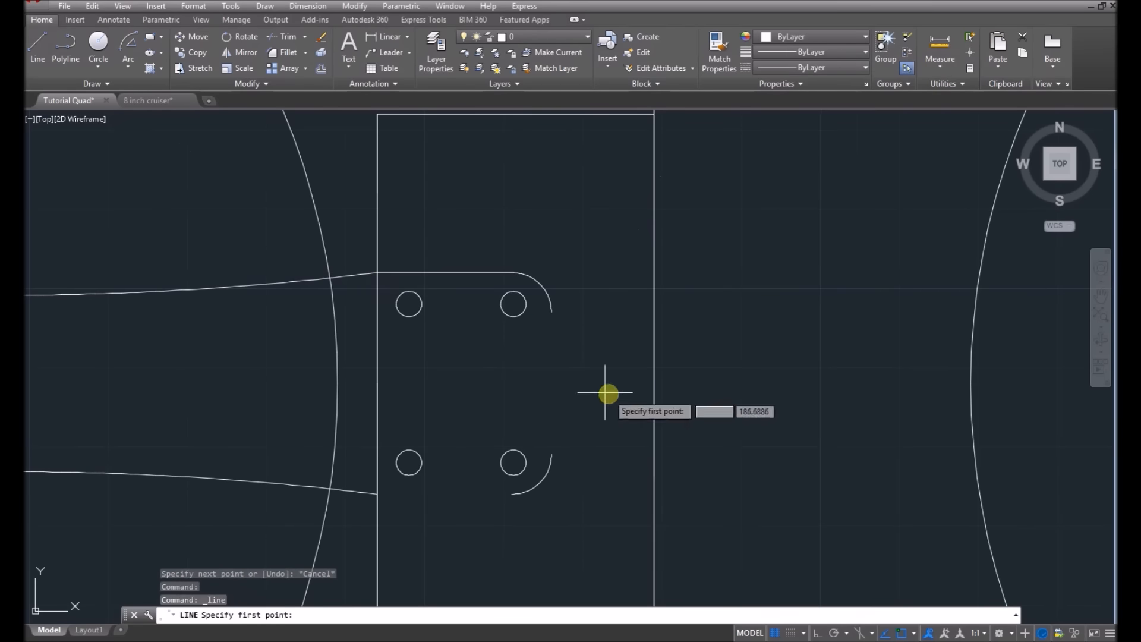
{"action": "left_click", "coordinate": [551, 310]}
{"action": "left_click", "coordinate": [552, 454]}
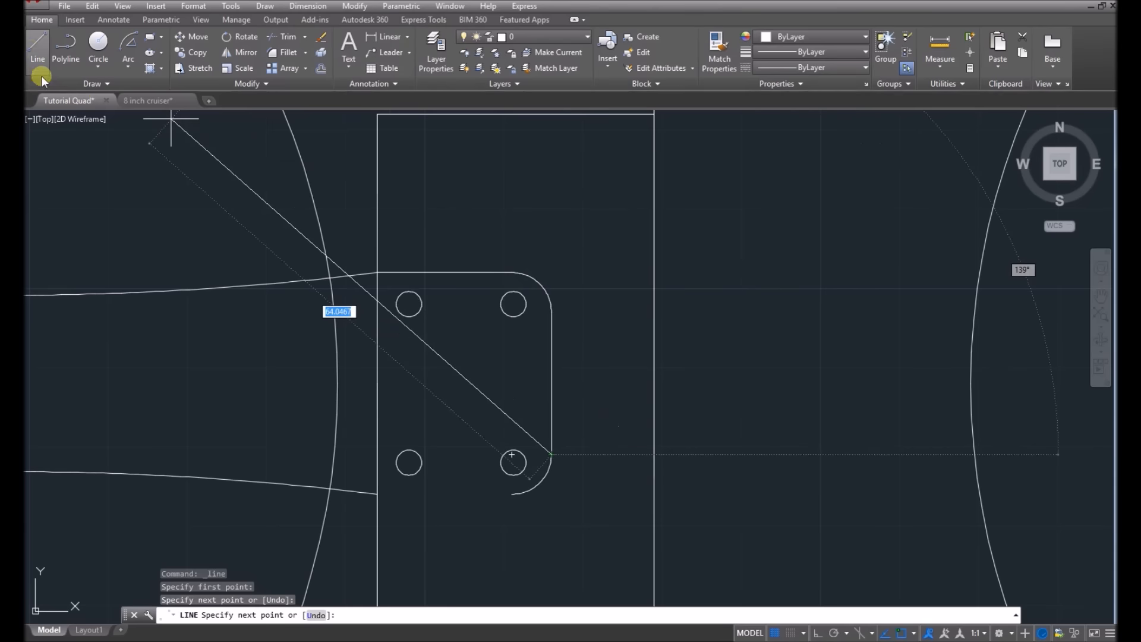
{"action": "left_click", "coordinate": [38, 44]}
{"action": "left_click", "coordinate": [511, 493]}
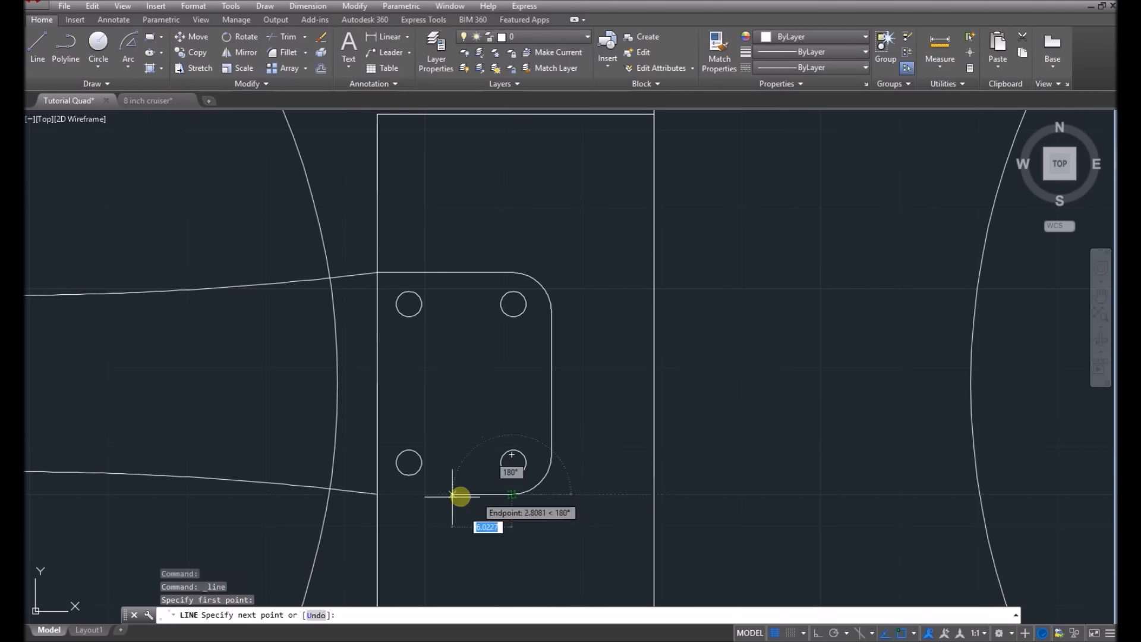
{"action": "left_click", "coordinate": [376, 493]}
{"action": "left_click", "coordinate": [226, 84]}
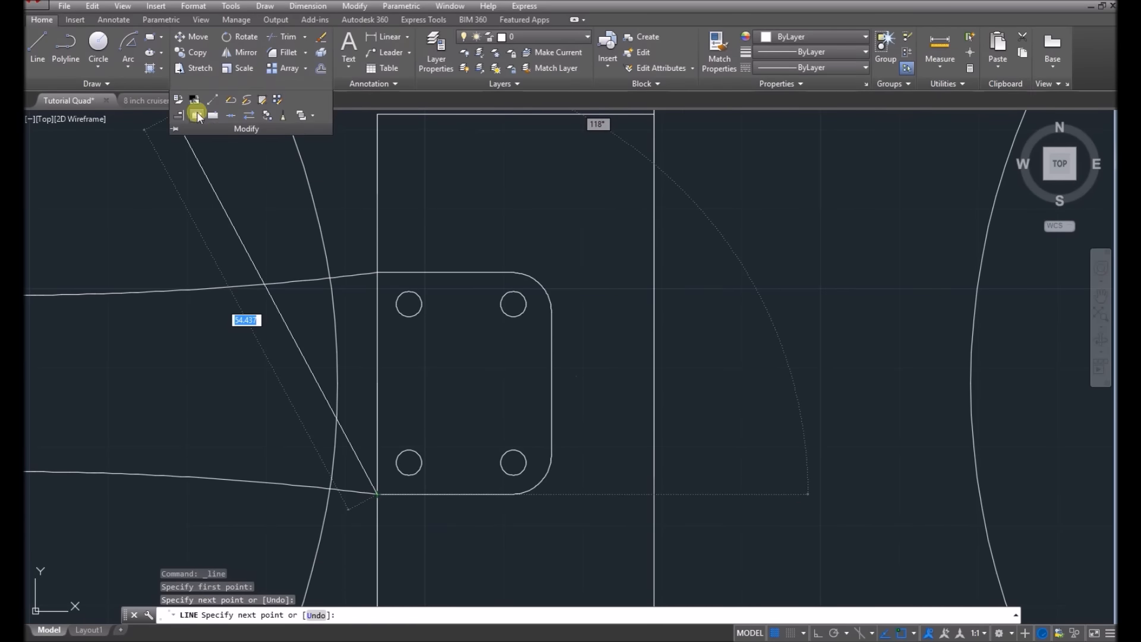
{"action": "key", "text": "Escape"}
Draw short guide lines from the body's upper-left corner along its edges for the corner rounding.
{"action": "scroll", "coordinate": [570, 394], "scroll_direction": "down", "scroll_amount": 7}
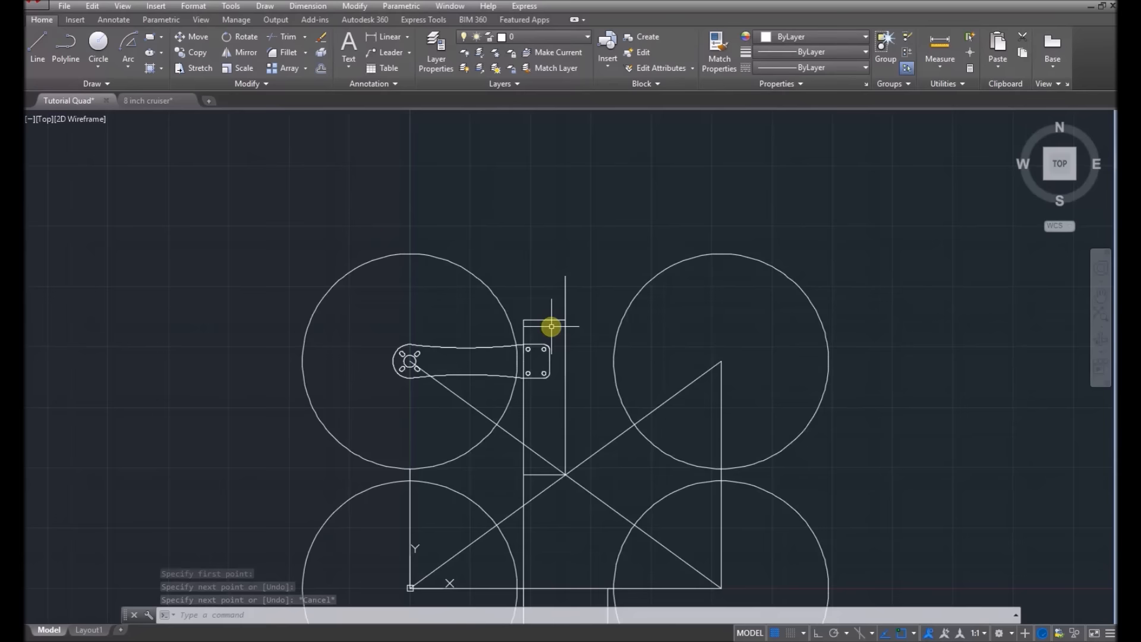
{"action": "scroll", "coordinate": [553, 305], "scroll_direction": "up", "scroll_amount": 3}
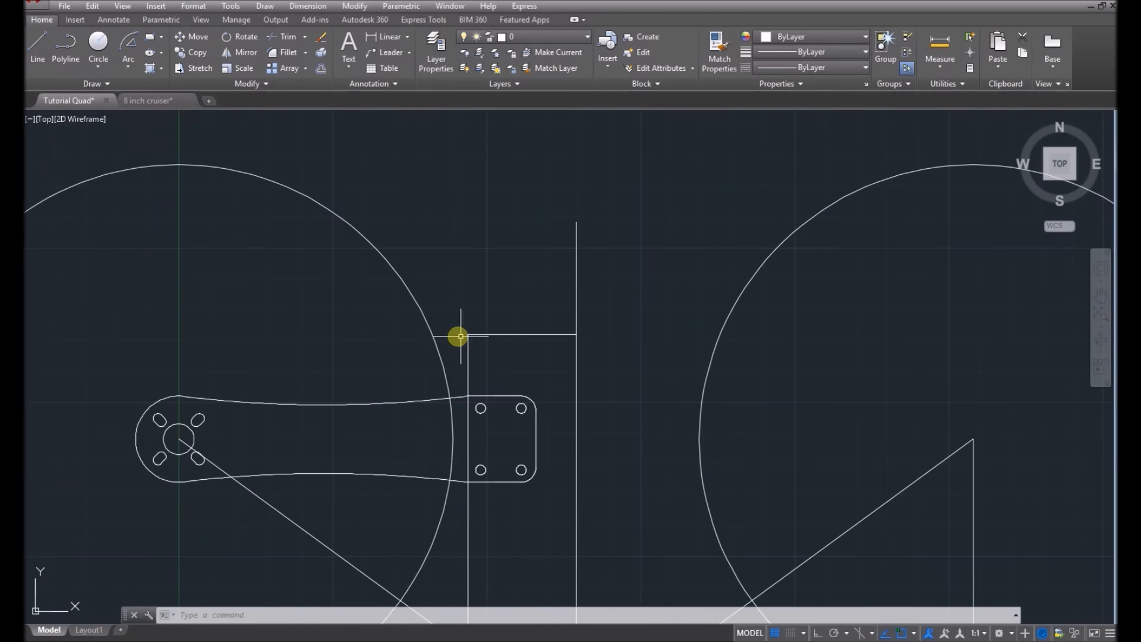
{"action": "scroll", "coordinate": [470, 332], "scroll_direction": "up", "scroll_amount": 4}
{"action": "left_click", "coordinate": [37, 47]}
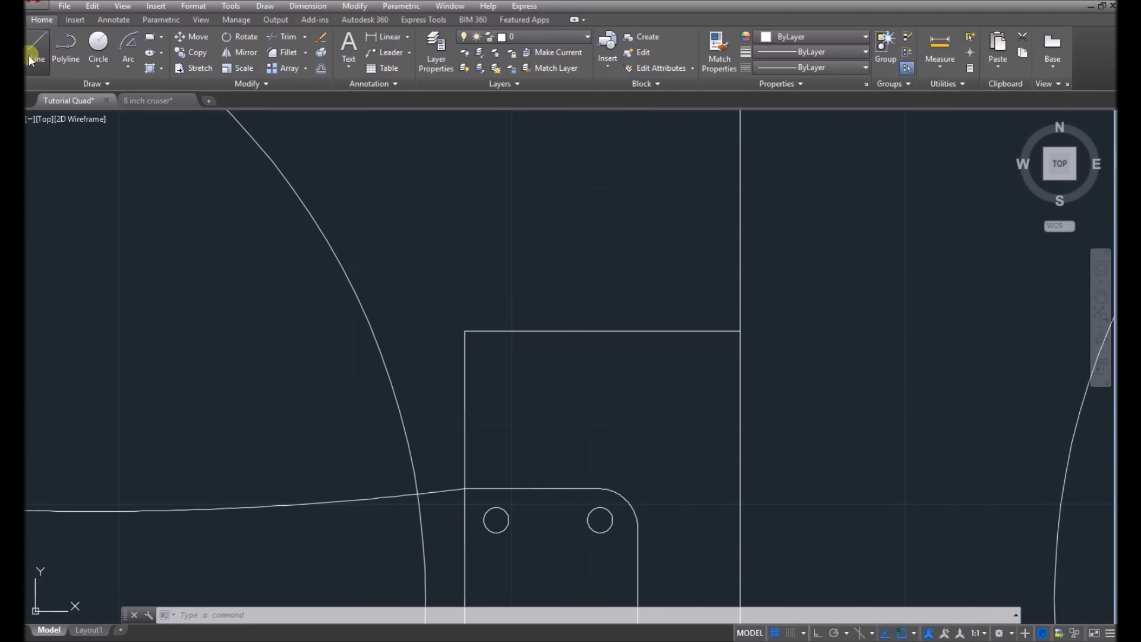
{"action": "left_click", "coordinate": [470, 331]}
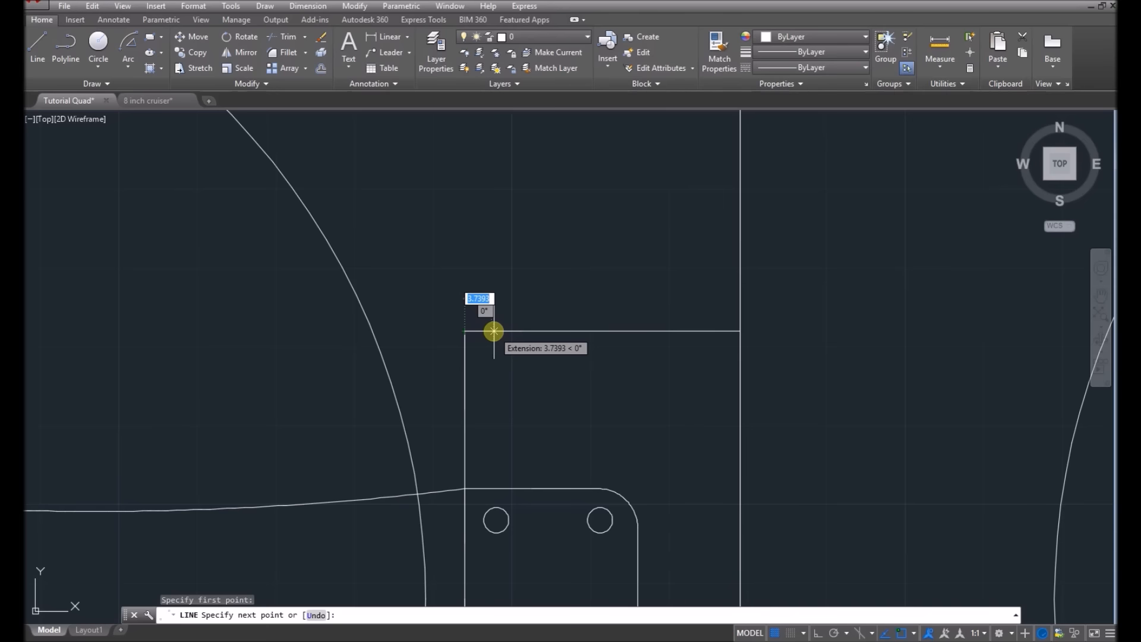
{"action": "left_click", "coordinate": [493, 331]}
{"action": "key", "text": "Escape"}
{"action": "left_click", "coordinate": [38, 47]}
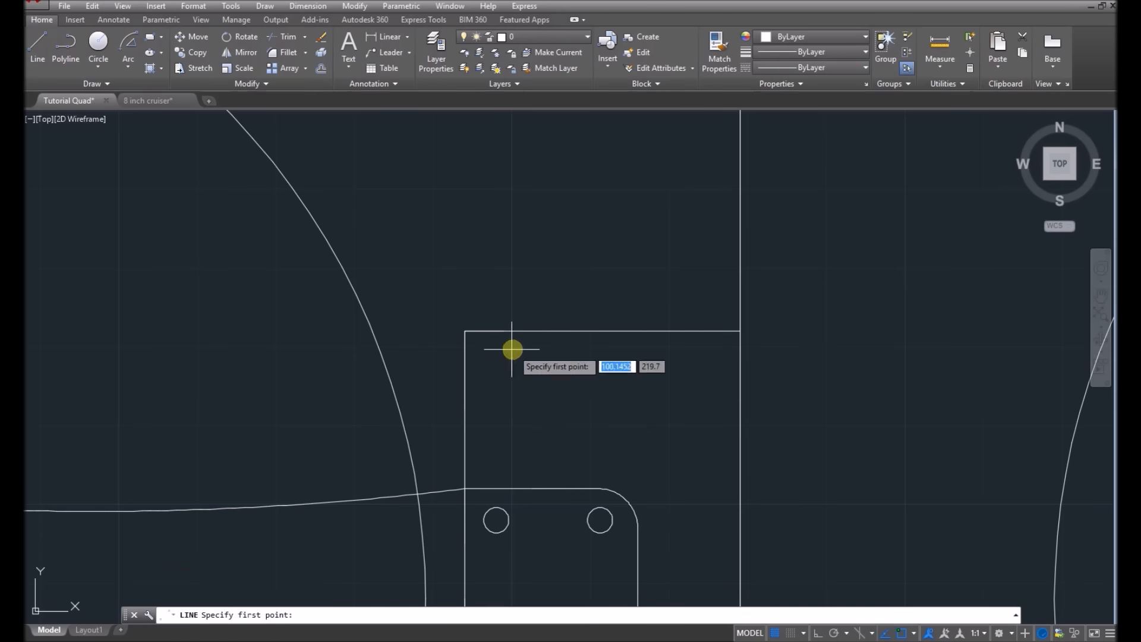
{"action": "left_click", "coordinate": [464, 331]}
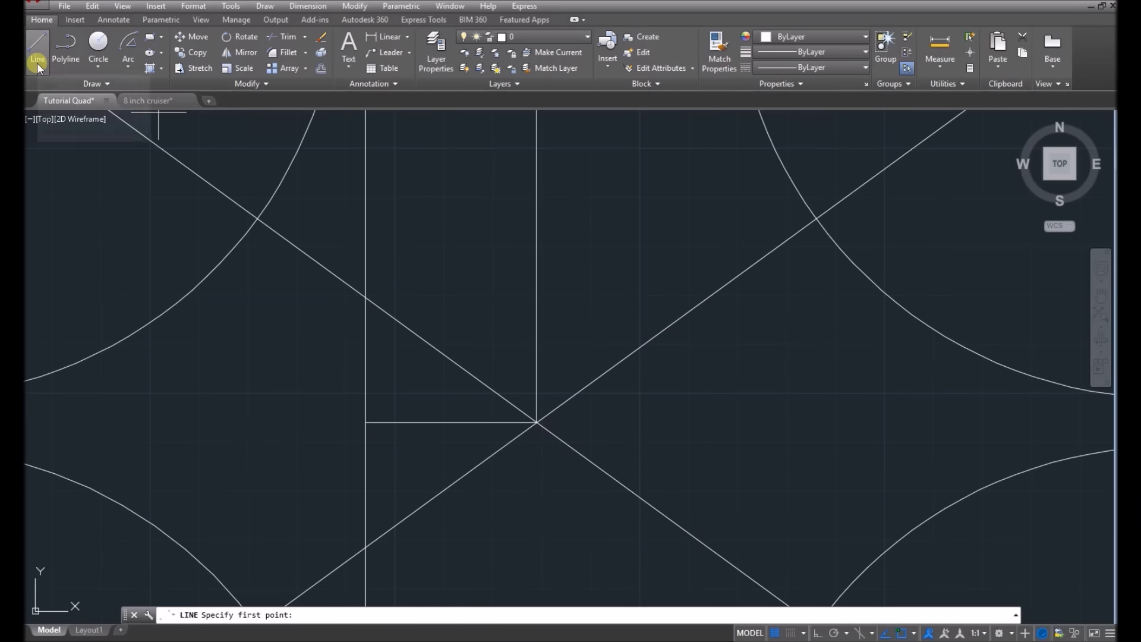
Draw a circle of radius 1.6 at the left end of the short horizontal line above the frame's centre.
{"action": "left_click", "coordinate": [98, 42]}
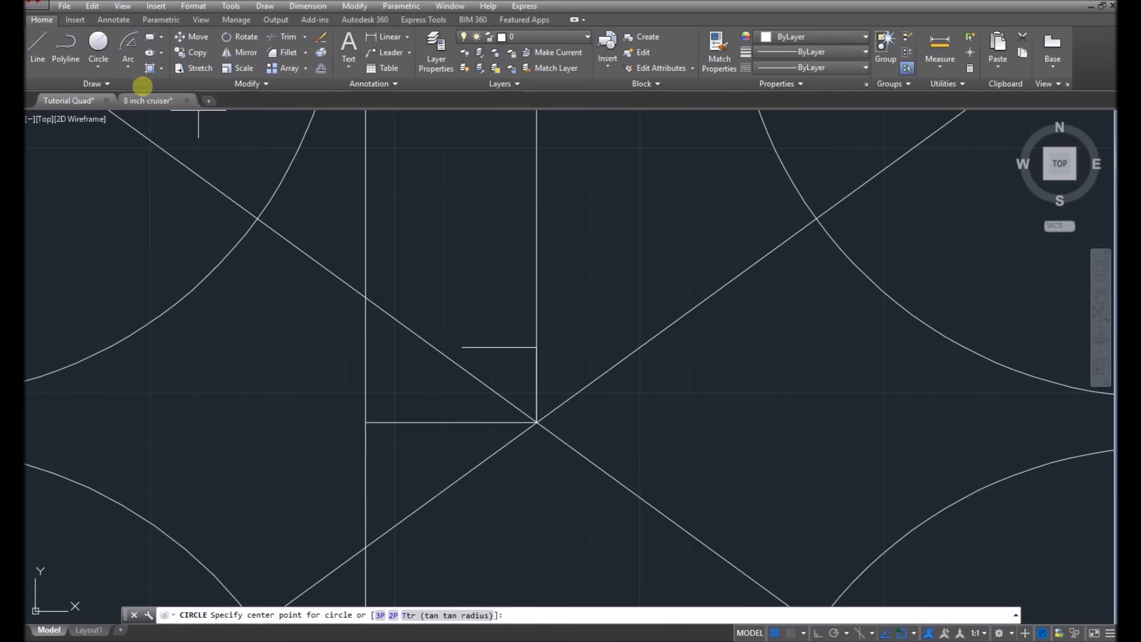
{"action": "left_click", "coordinate": [461, 350]}
{"action": "type", "text": "1.6"}
{"action": "key", "text": "Return"}
{"action": "scroll", "coordinate": [402, 250], "scroll_direction": "down", "scroll_amount": 2}
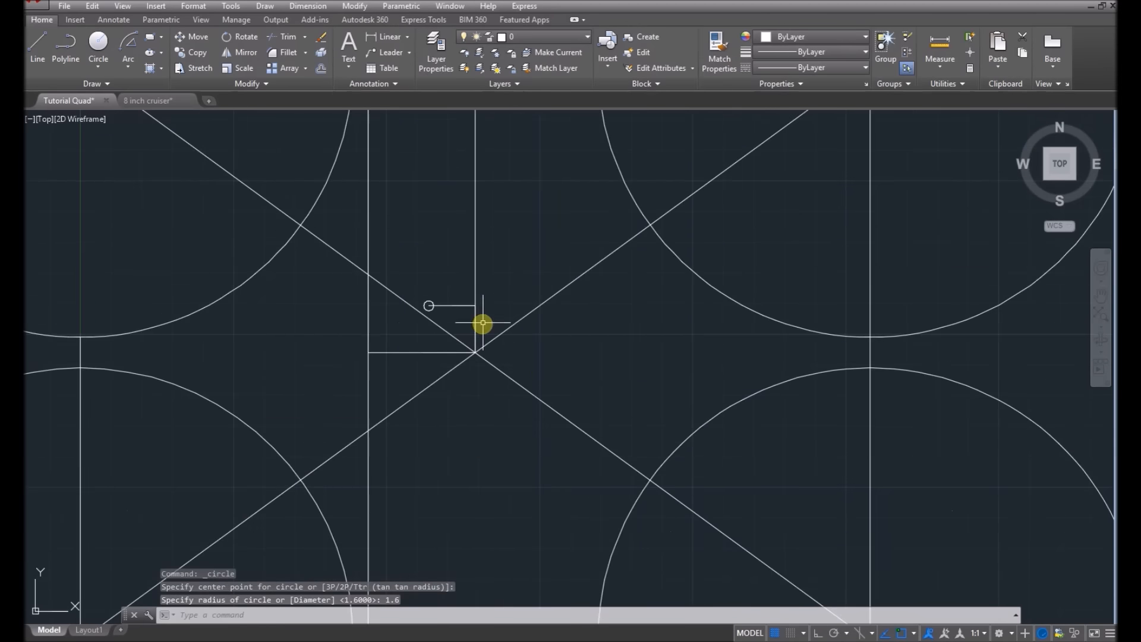
Extend the body's horizontal mid line 15 outward from the left edge and add a 10-long vertical line upward from its end.
{"action": "scroll", "coordinate": [566, 432], "scroll_direction": "down", "scroll_amount": 1}
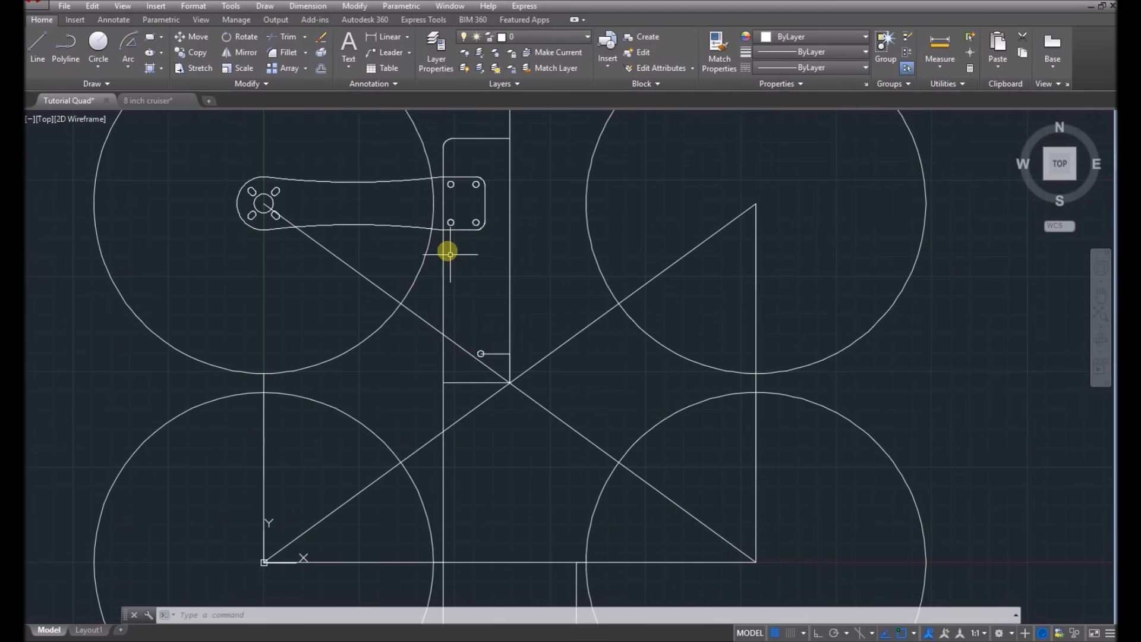
{"action": "scroll", "coordinate": [405, 265], "scroll_direction": "down", "scroll_amount": 2}
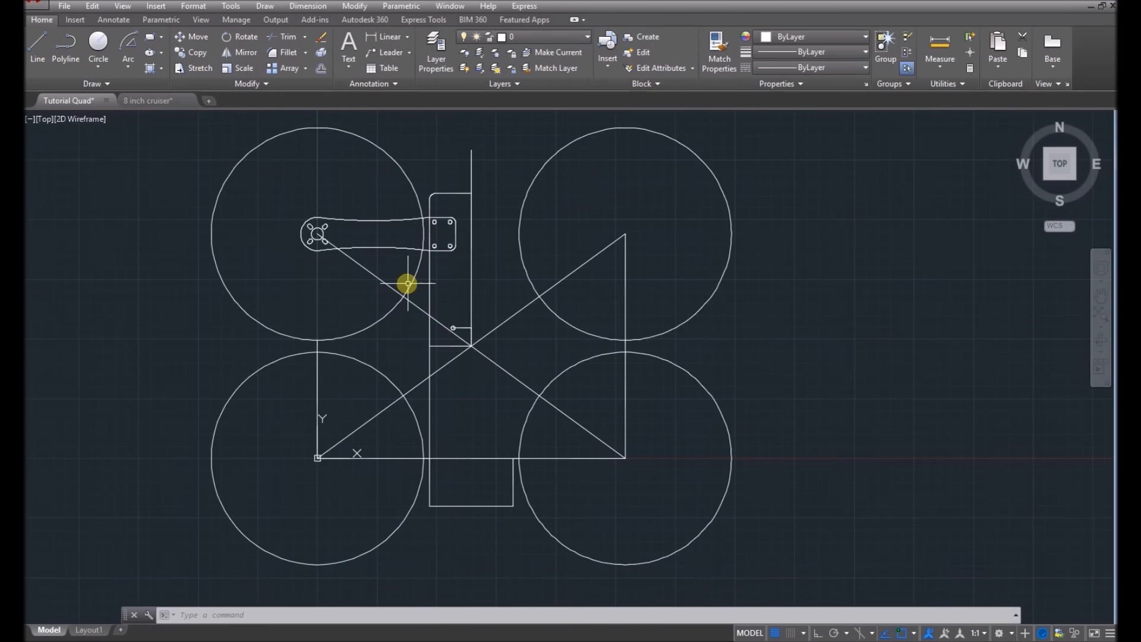
{"action": "scroll", "coordinate": [460, 304], "scroll_direction": "up", "scroll_amount": 2}
{"action": "scroll", "coordinate": [412, 443], "scroll_direction": "down", "scroll_amount": 2}
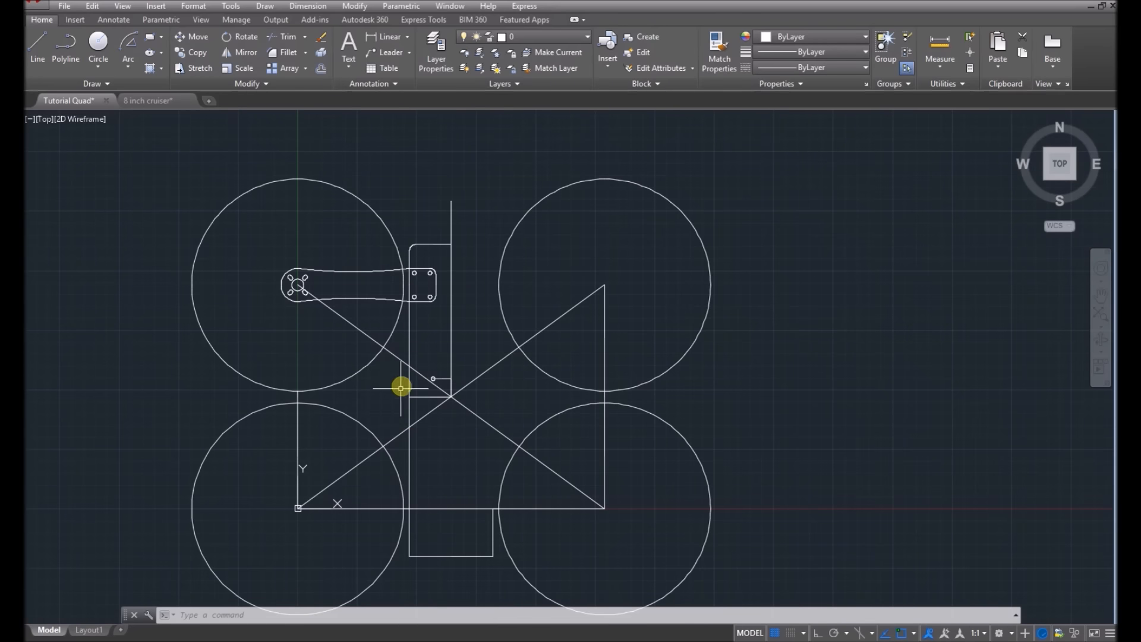
{"action": "scroll", "coordinate": [413, 426], "scroll_direction": "up", "scroll_amount": 2}
{"action": "scroll", "coordinate": [396, 374], "scroll_direction": "up", "scroll_amount": 2}
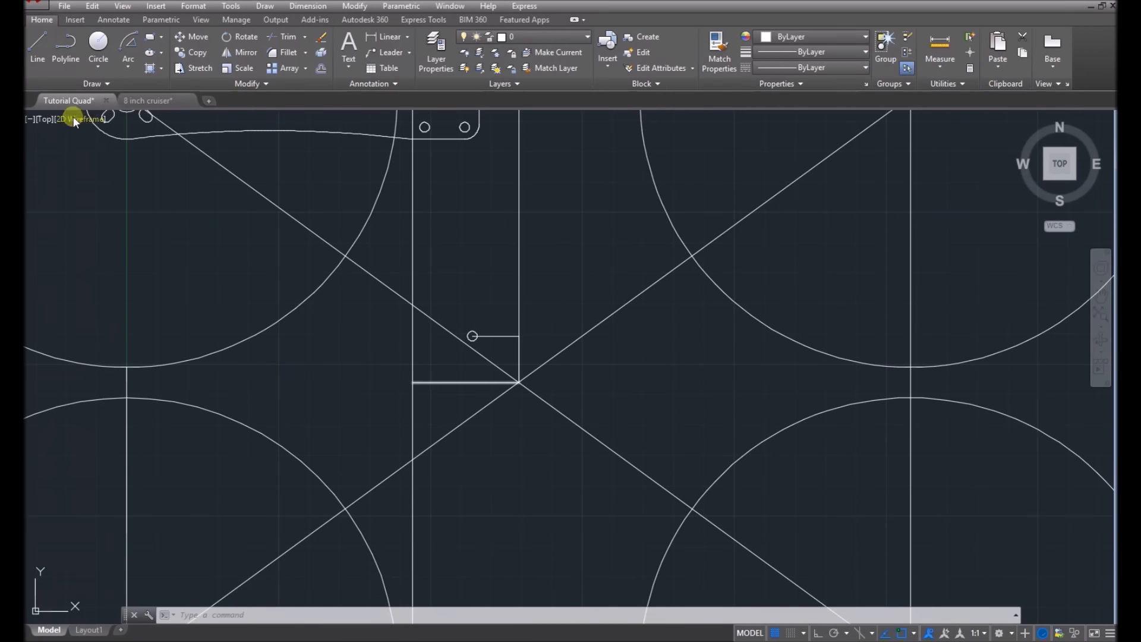
{"action": "left_click", "coordinate": [36, 51]}
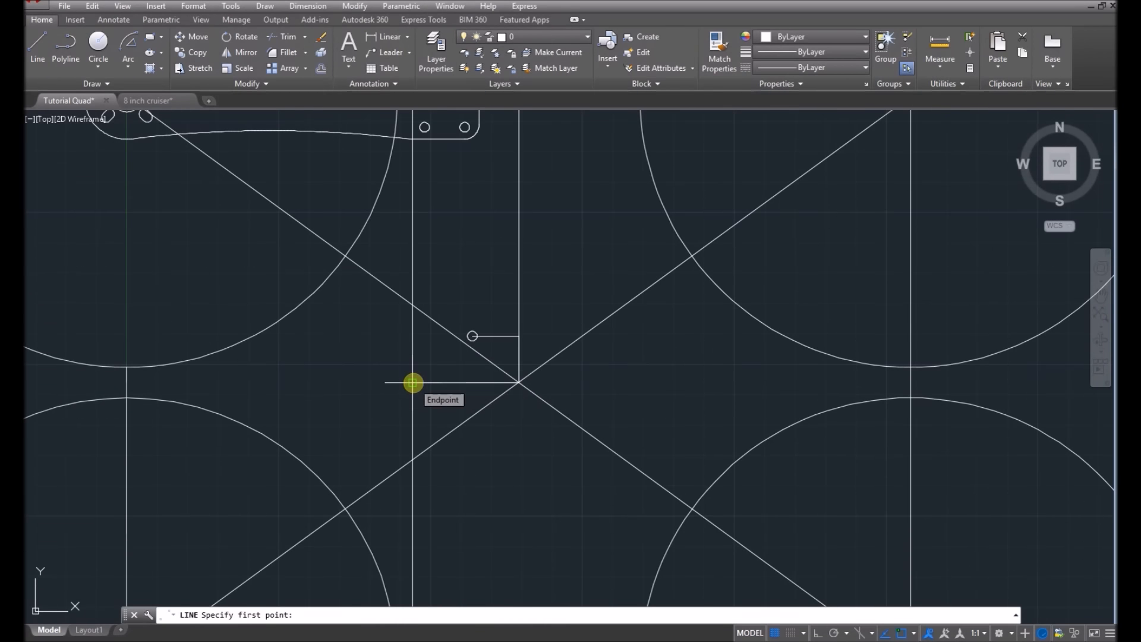
{"action": "left_click", "coordinate": [413, 383]}
{"action": "type", "text": "15"}
{"action": "key", "text": "Return"}
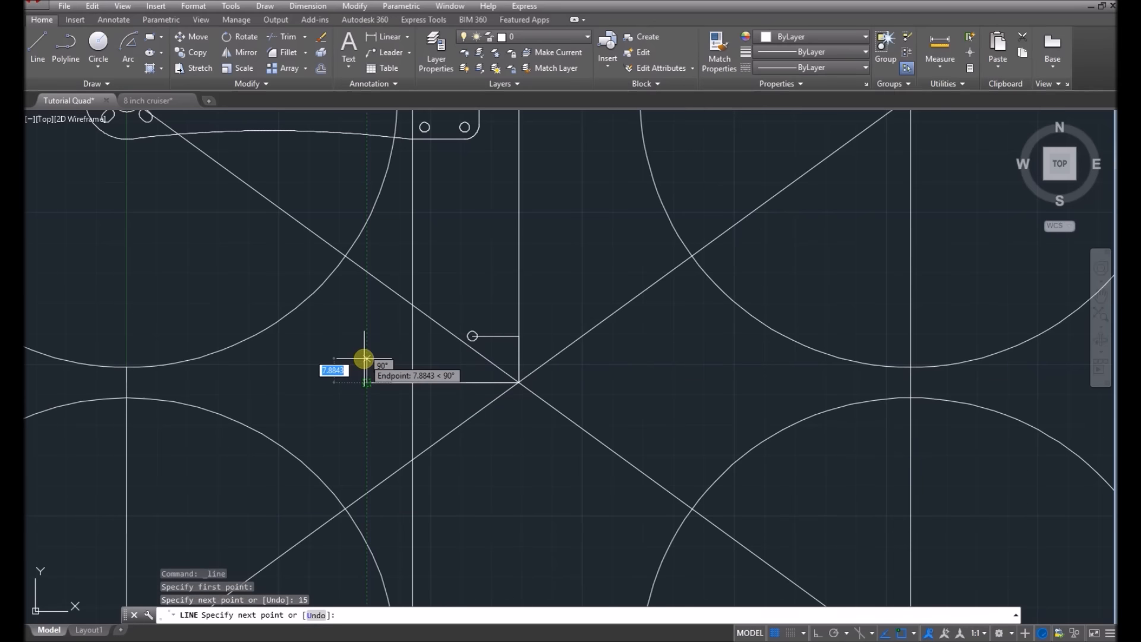
{"action": "type", "text": "10"}
{"action": "key", "text": "Return"}
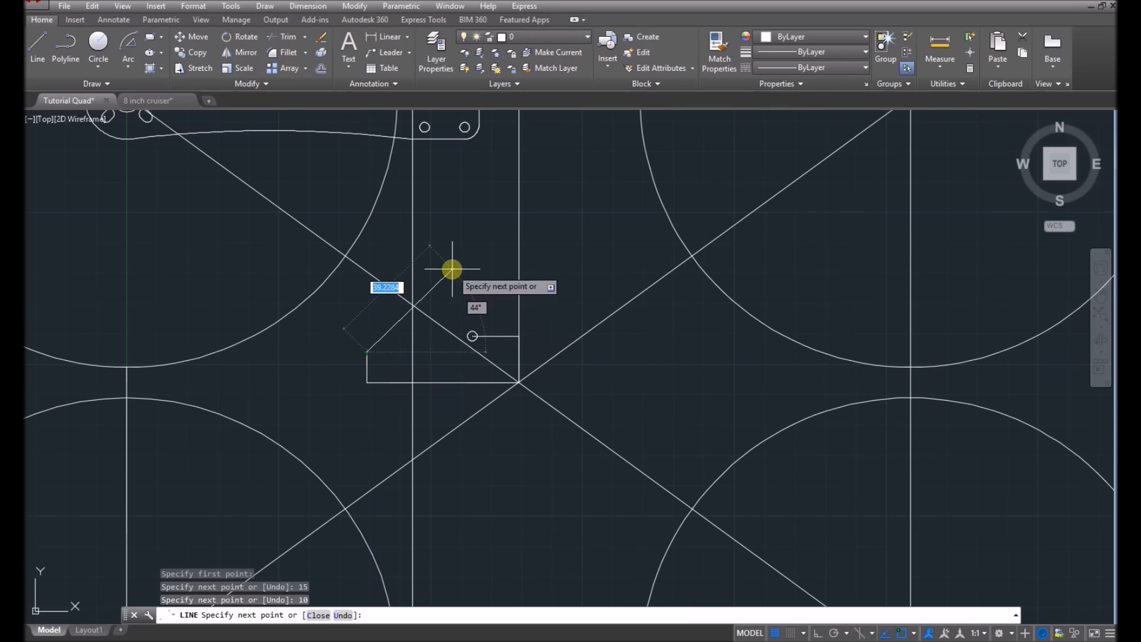
{"action": "key", "text": "Escape"}
Draw a 17° arc between the short vertical line's upper end and the arm's lower corner at the body's left edge.
{"action": "scroll", "coordinate": [357, 213], "scroll_direction": "down", "scroll_amount": 2}
{"action": "left_click", "coordinate": [127, 47]}
{"action": "left_click", "coordinate": [362, 301]}
{"action": "left_click", "coordinate": [390, 168]}
{"action": "type", "text": "17"}
{"action": "key", "text": "Return"}
Erase the old straight line of the body's left edge below the arm.
{"action": "scroll", "coordinate": [594, 410], "scroll_direction": "down", "scroll_amount": 2}
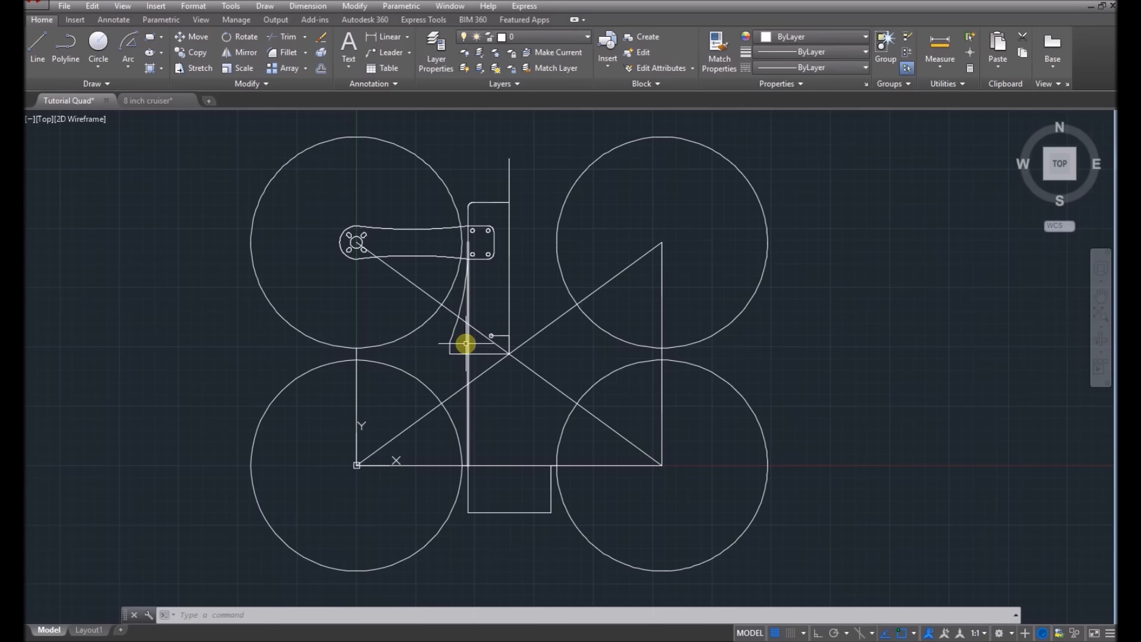
{"action": "left_click", "coordinate": [467, 361]}
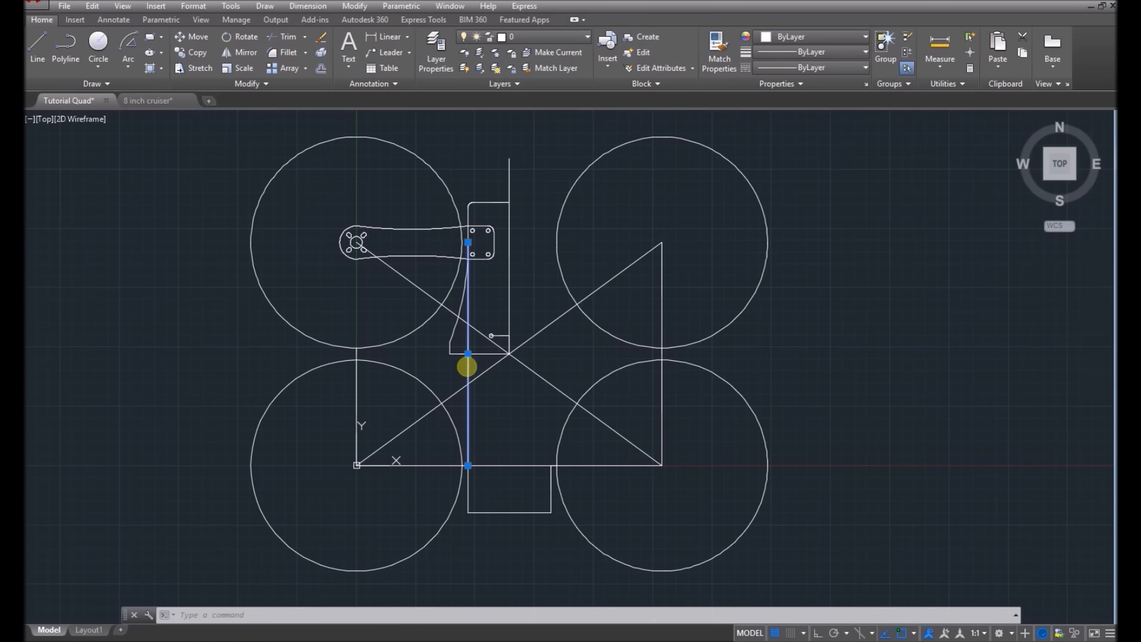
{"action": "key", "text": "Delete"}
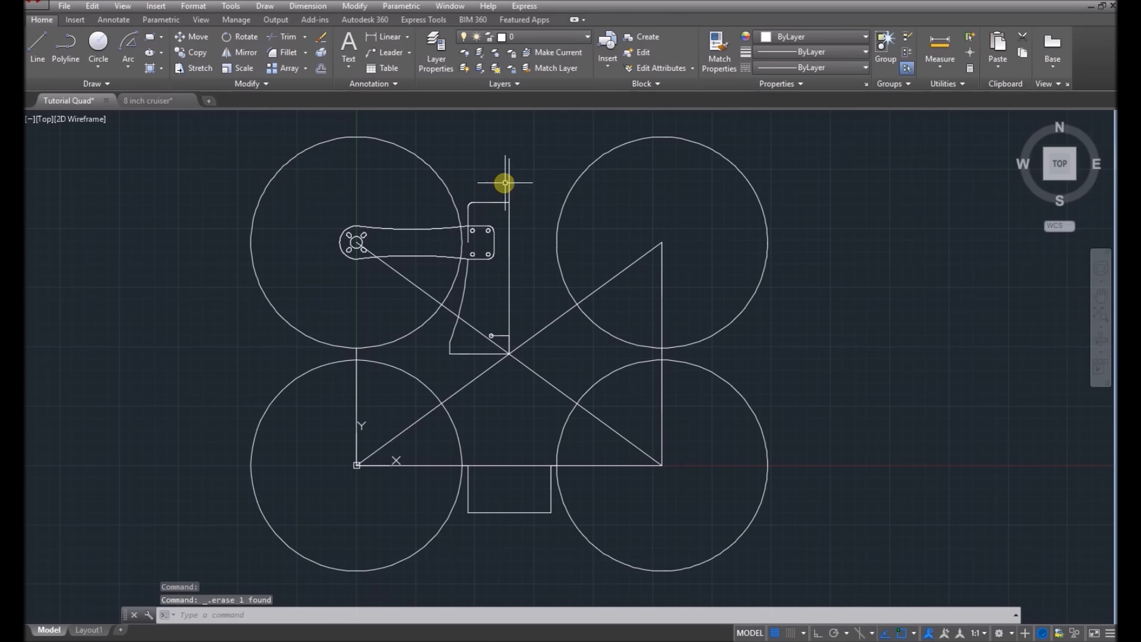
Split off and erase the centre line above the body's top edge and the left-edge piece crossing the arm's mounting plate.
{"action": "scroll", "coordinate": [503, 141], "scroll_direction": "up", "scroll_amount": 5}
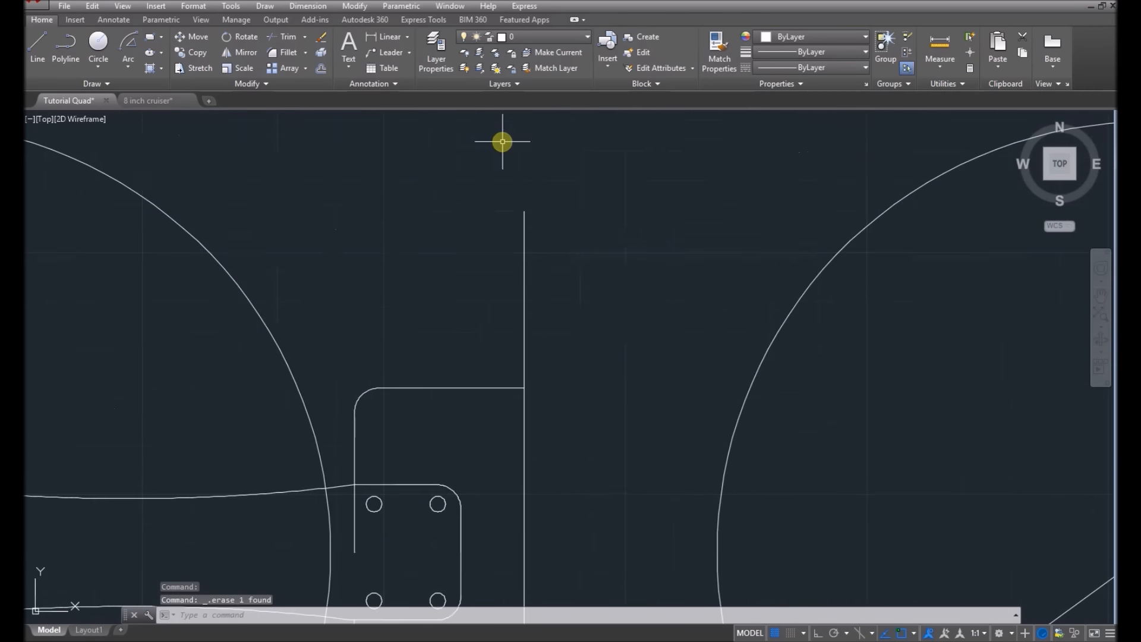
{"action": "left_click", "coordinate": [225, 84]}
{"action": "scroll", "coordinate": [502, 286], "scroll_direction": "down", "scroll_amount": 5}
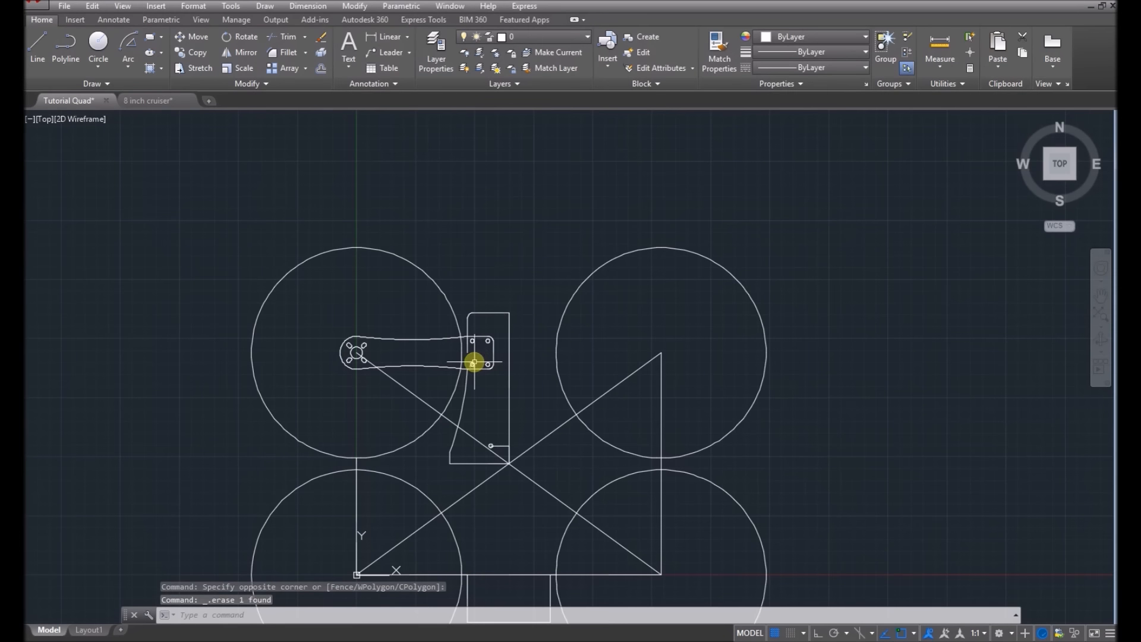
{"action": "scroll", "coordinate": [458, 326], "scroll_direction": "up", "scroll_amount": 3}
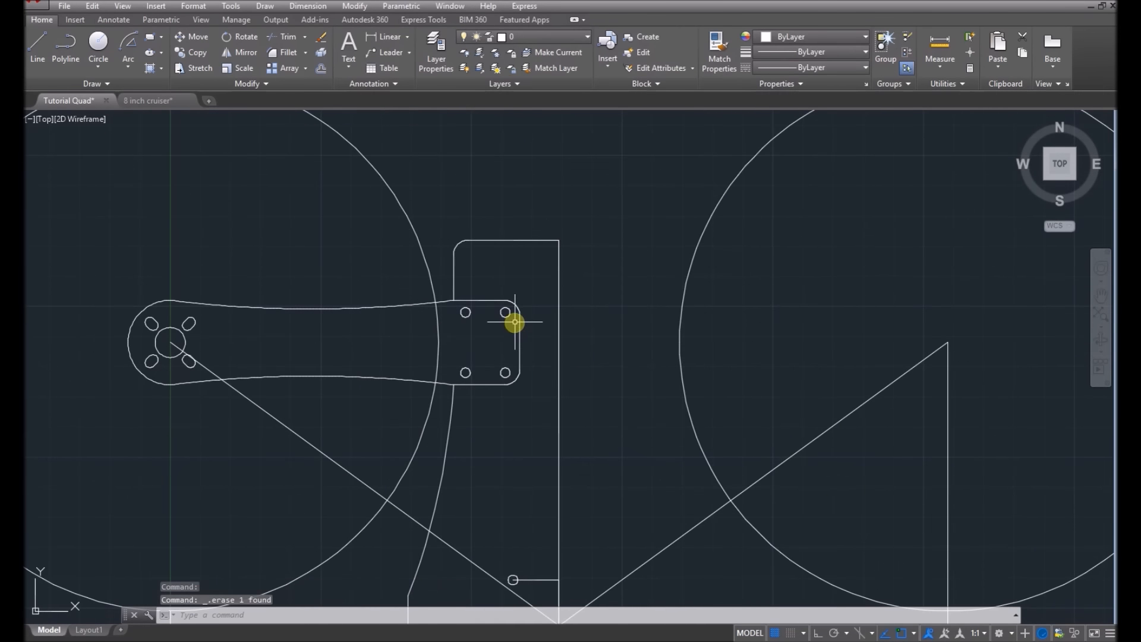
Examine the body's half outline, especially where its curved side meets the short vertical line.
{"action": "scroll", "coordinate": [505, 297], "scroll_direction": "down", "scroll_amount": 2}
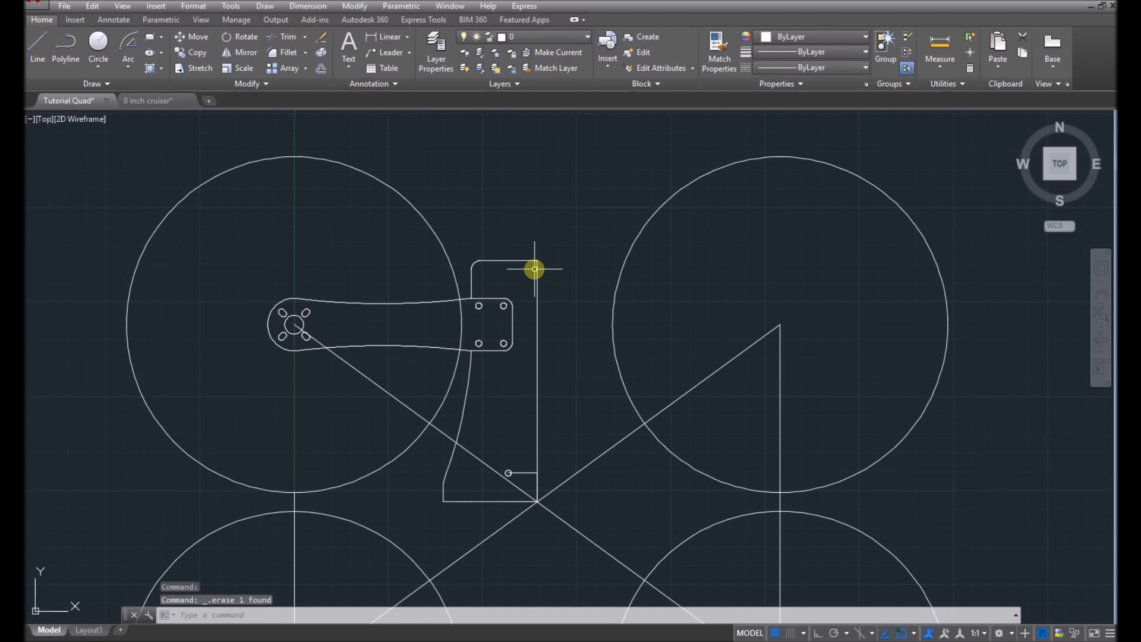
{"action": "scroll", "coordinate": [466, 353], "scroll_direction": "up", "scroll_amount": 2}
{"action": "scroll", "coordinate": [486, 359], "scroll_direction": "down", "scroll_amount": 2}
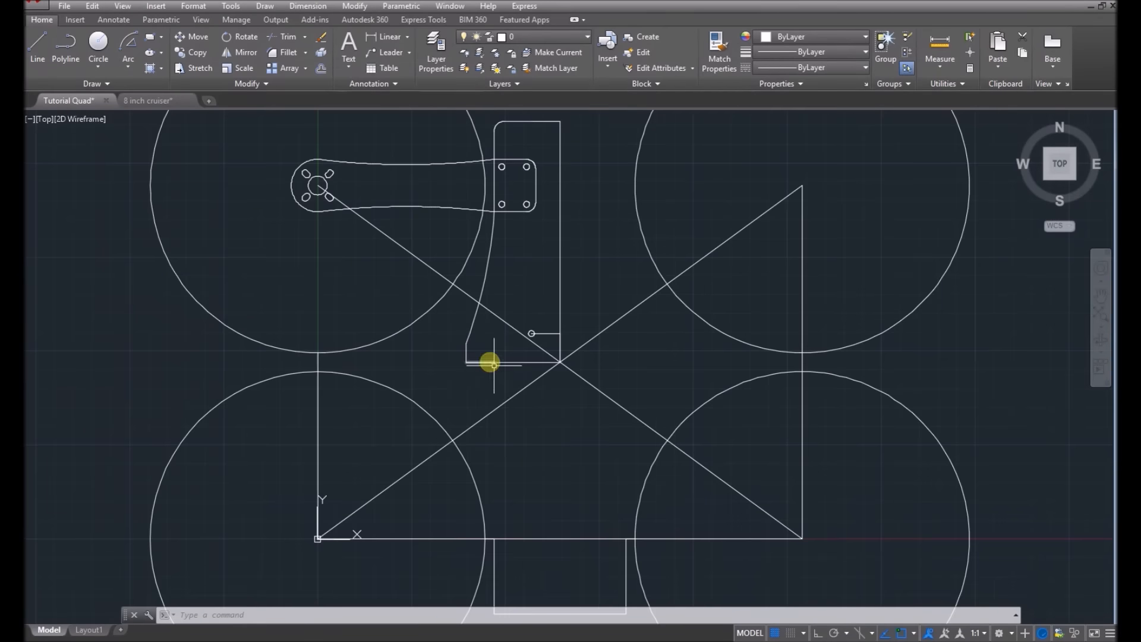
{"action": "scroll", "coordinate": [427, 346], "scroll_direction": "up", "scroll_amount": 2}
{"action": "scroll", "coordinate": [448, 356], "scroll_direction": "down", "scroll_amount": 2}
{"action": "scroll", "coordinate": [447, 344], "scroll_direction": "up", "scroll_amount": 2}
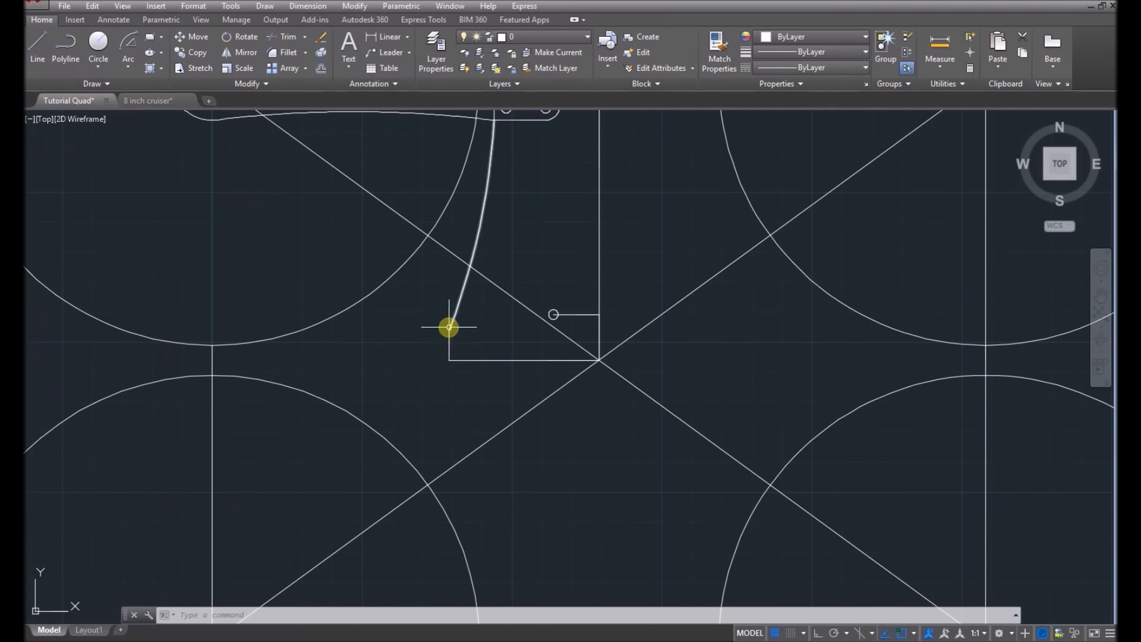
{"action": "left_click", "coordinate": [450, 328]}
{"action": "scroll", "coordinate": [450, 333], "scroll_direction": "up", "scroll_amount": 2}
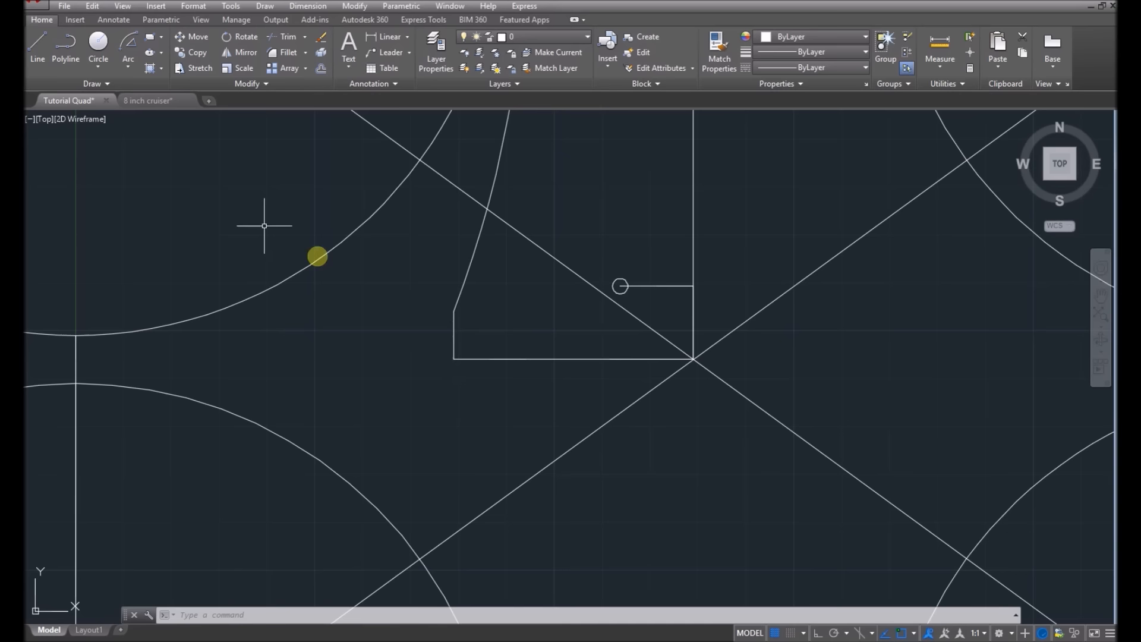
{"action": "left_click", "coordinate": [37, 45]}
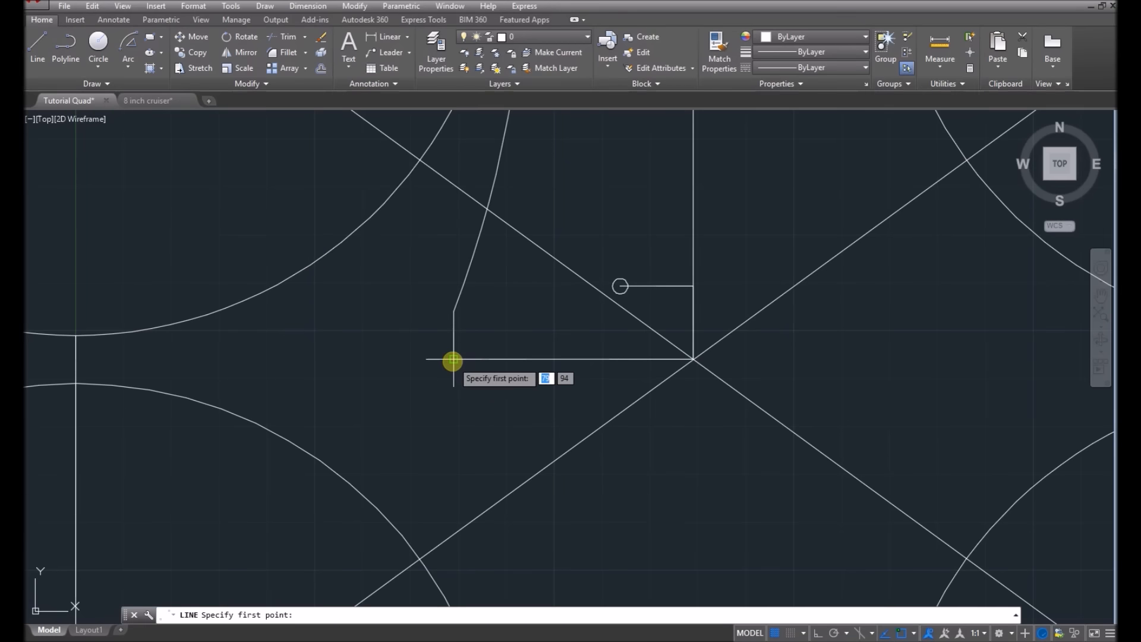
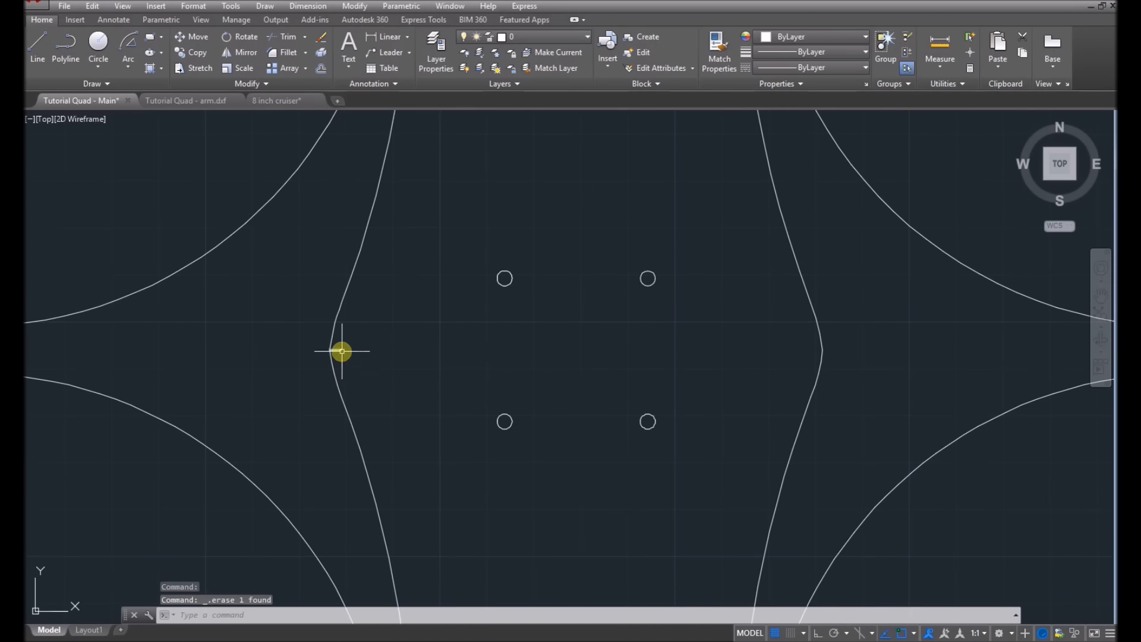
{"action": "scroll", "coordinate": [387, 355], "scroll_direction": "down", "scroll_amount": 2}
{"action": "scroll", "coordinate": [738, 402], "scroll_direction": "down", "scroll_amount": 3}
{"action": "scroll", "coordinate": [738, 402], "scroll_direction": "up", "scroll_amount": 2}
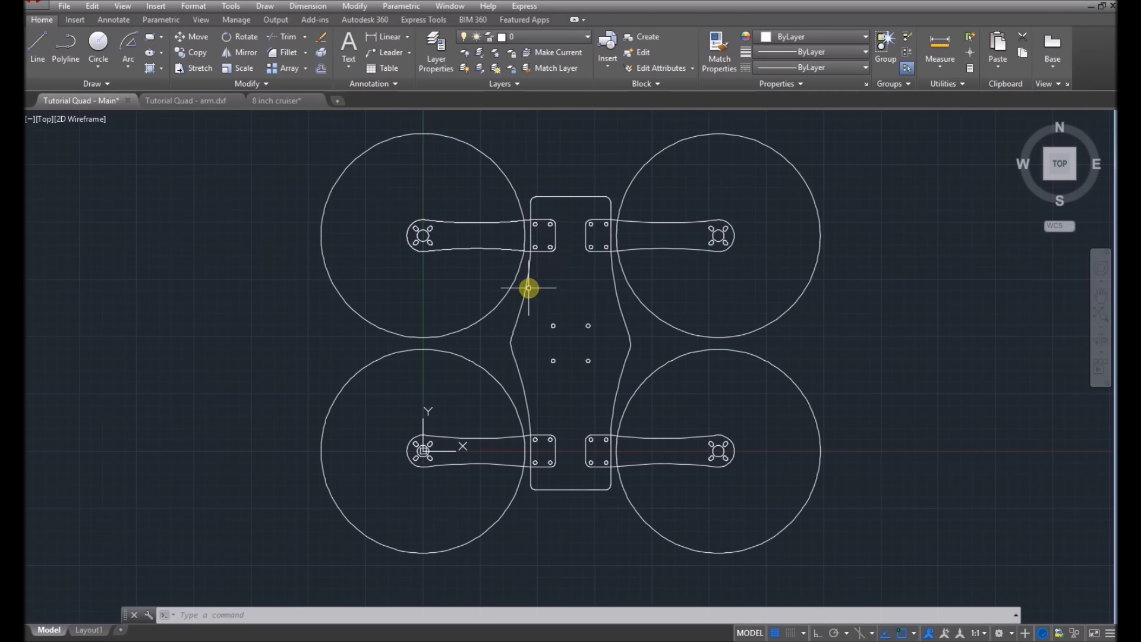
Draw construction lines 20 units down from the lower-left plate's lower inner hole, across, and up to the opposite plate's matching hole.
{"action": "scroll", "coordinate": [589, 481], "scroll_direction": "up", "scroll_amount": 3}
{"action": "type", "text": "l"}
{"action": "key", "text": "Return"}
{"action": "left_click", "coordinate": [431, 403]}
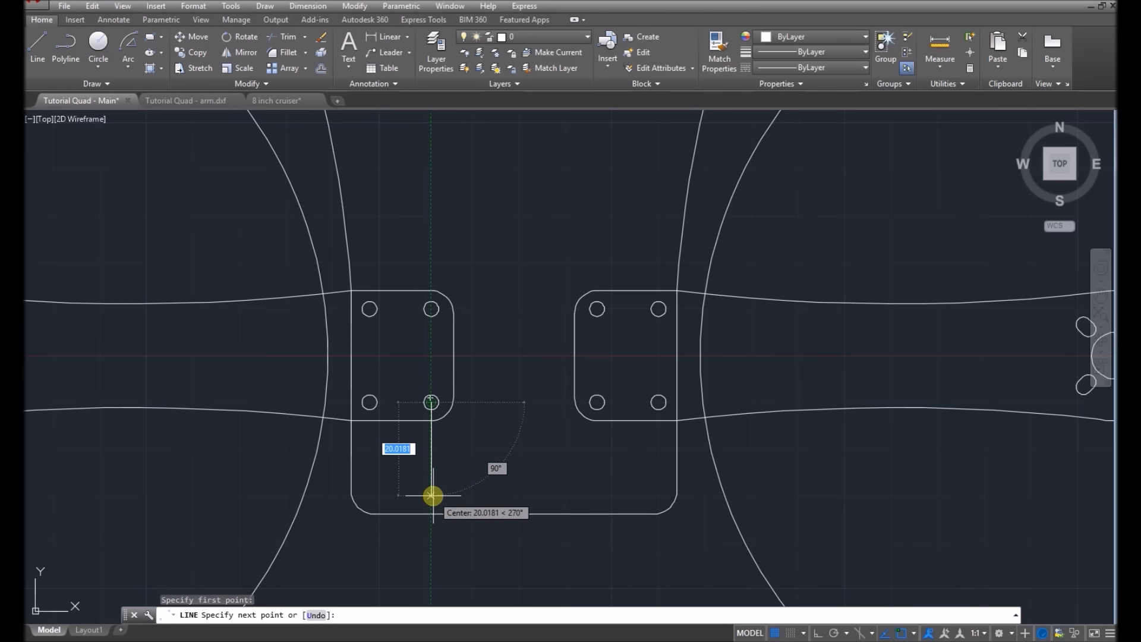
{"action": "type", "text": "20"}
{"action": "key", "text": "Return"}
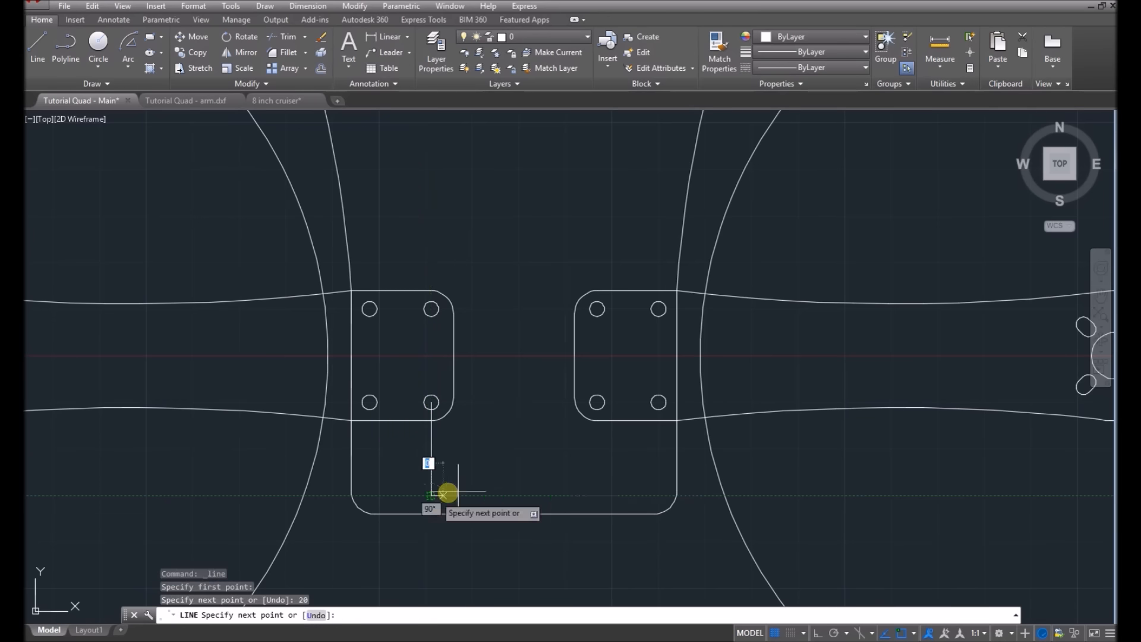
{"action": "left_click", "coordinate": [597, 495]}
{"action": "left_click", "coordinate": [597, 402]}
Add a circle of radius 1.5 at each of the two lower corners of the construction lines.
{"action": "left_click", "coordinate": [98, 45]}
{"action": "left_click", "coordinate": [353, 481]}
{"action": "type", "text": "1.5"}
{"action": "key", "text": "Return"}
{"action": "left_click", "coordinate": [96, 44]}
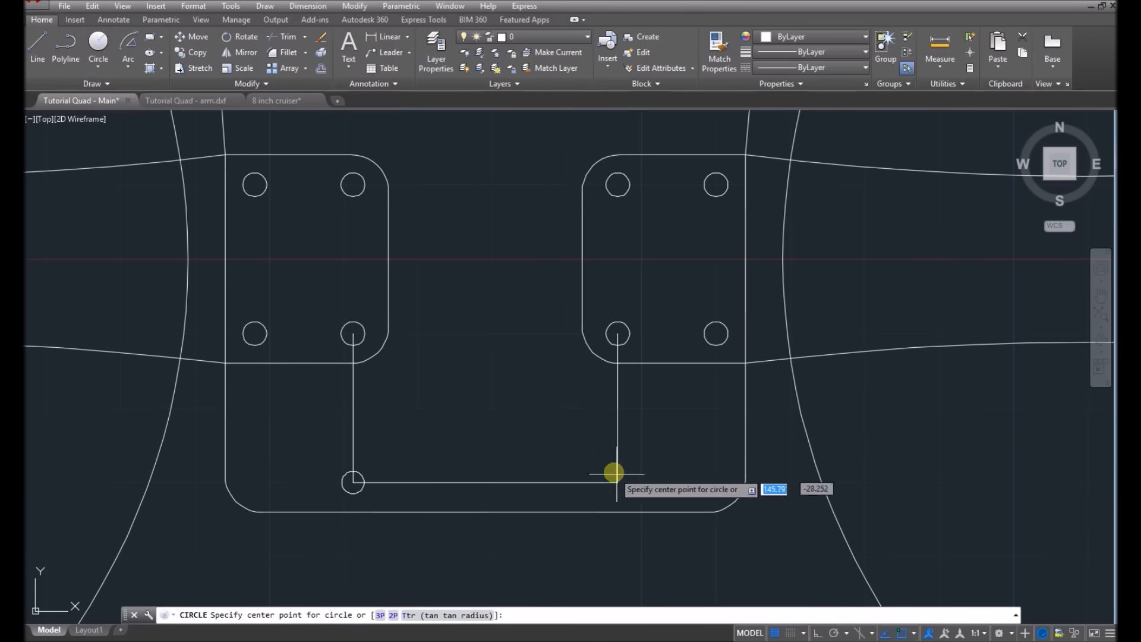
{"action": "left_click", "coordinate": [617, 482]}
{"action": "type", "text": "1.5"}
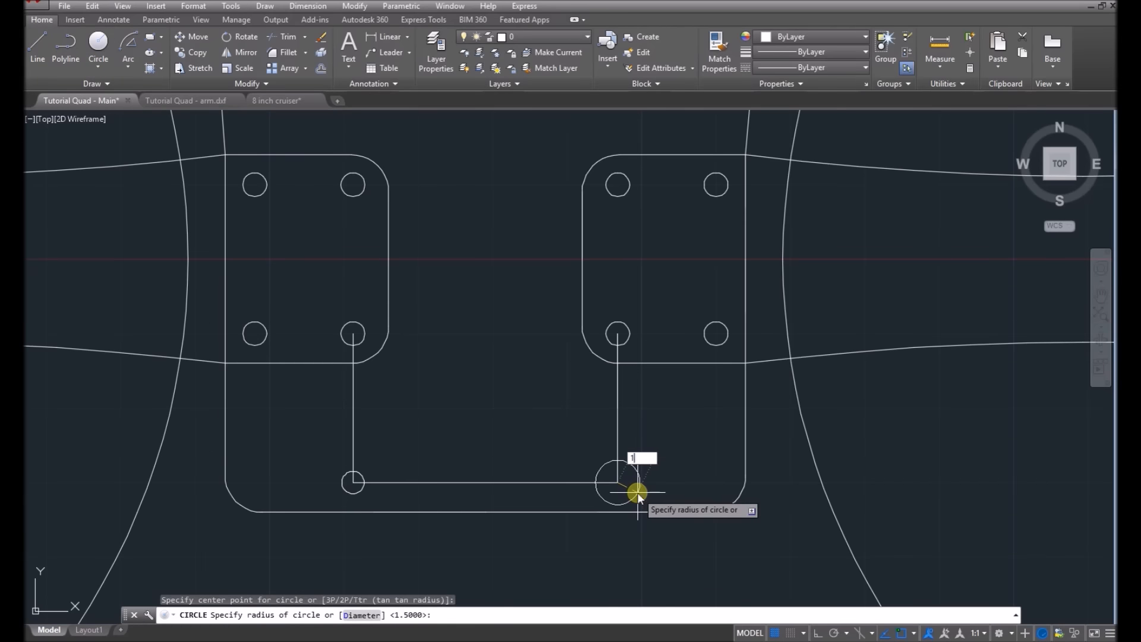
{"action": "key", "text": "Return"}
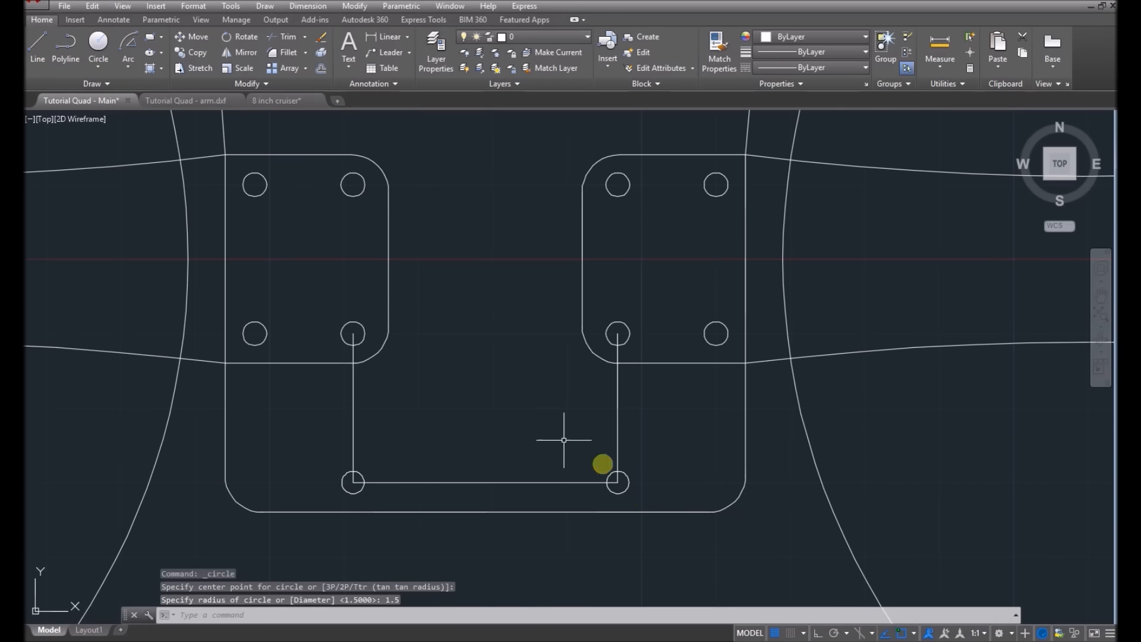
Join the upper edges of the two circles with a horizontal line and start a second line from the left circle.
{"action": "left_click", "coordinate": [38, 47]}
{"action": "left_click", "coordinate": [354, 472]}
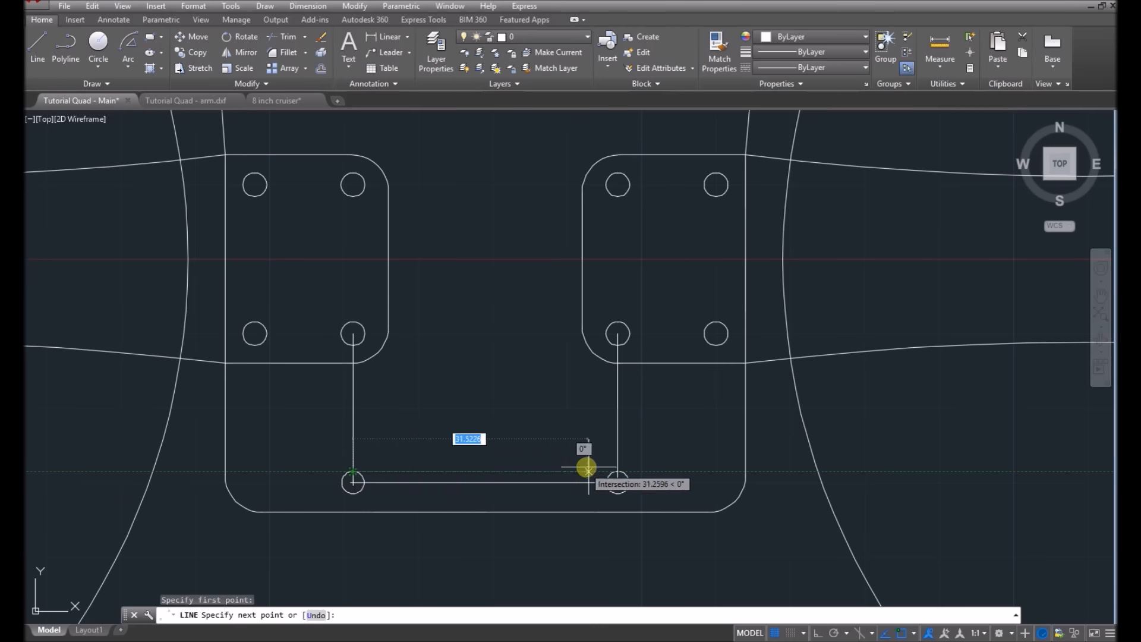
{"action": "key", "text": "Escape"}
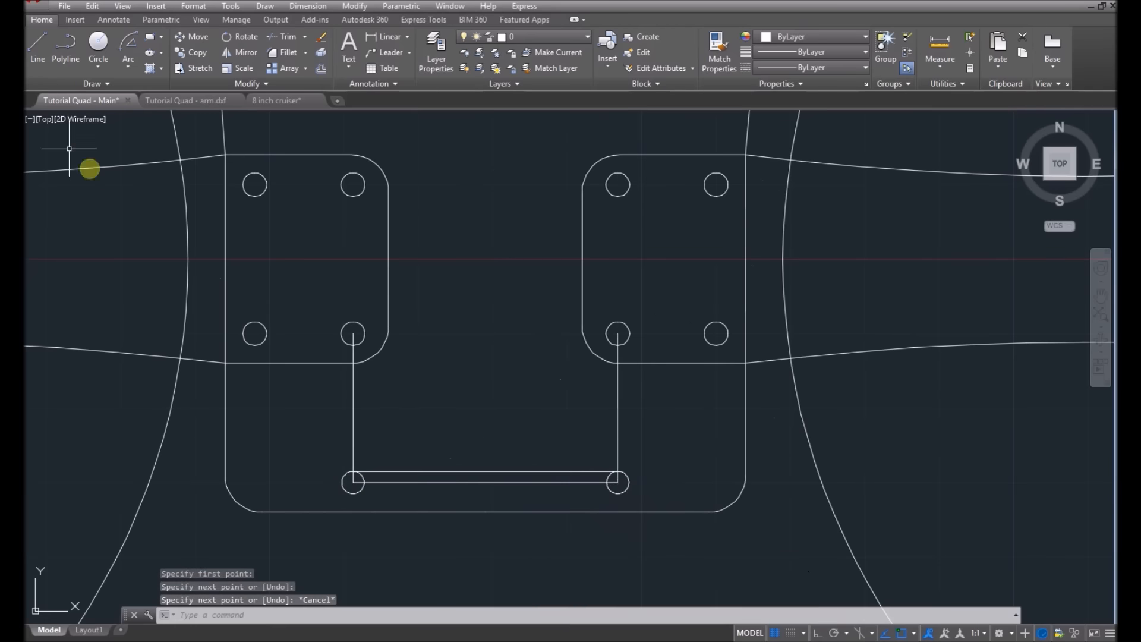
{"action": "left_click", "coordinate": [41, 55]}
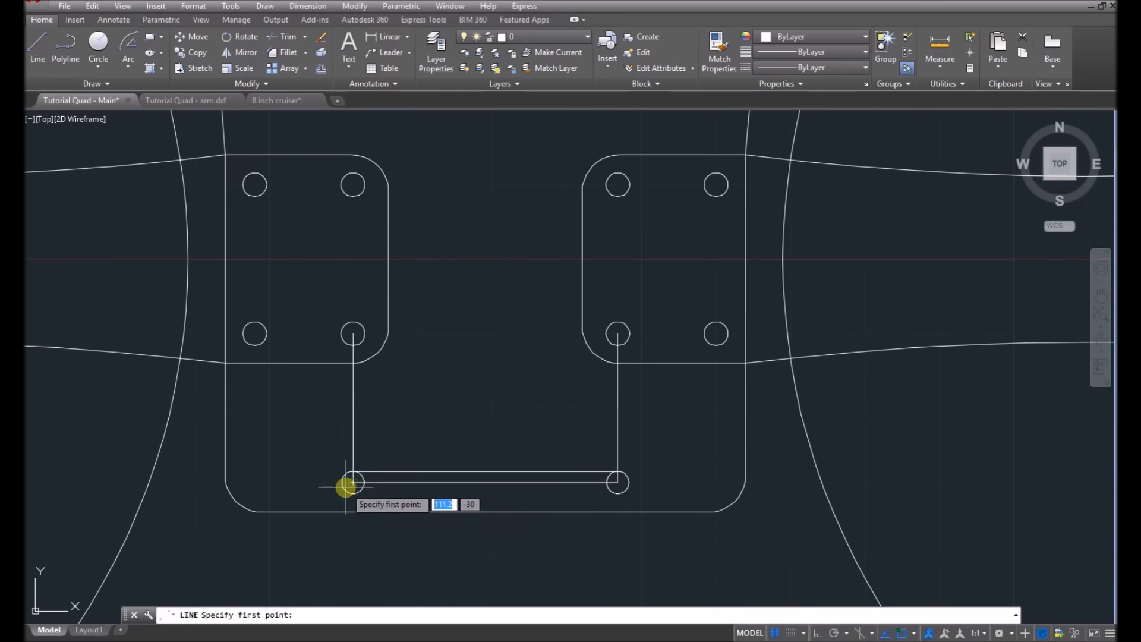
{"action": "left_click", "coordinate": [351, 481]}
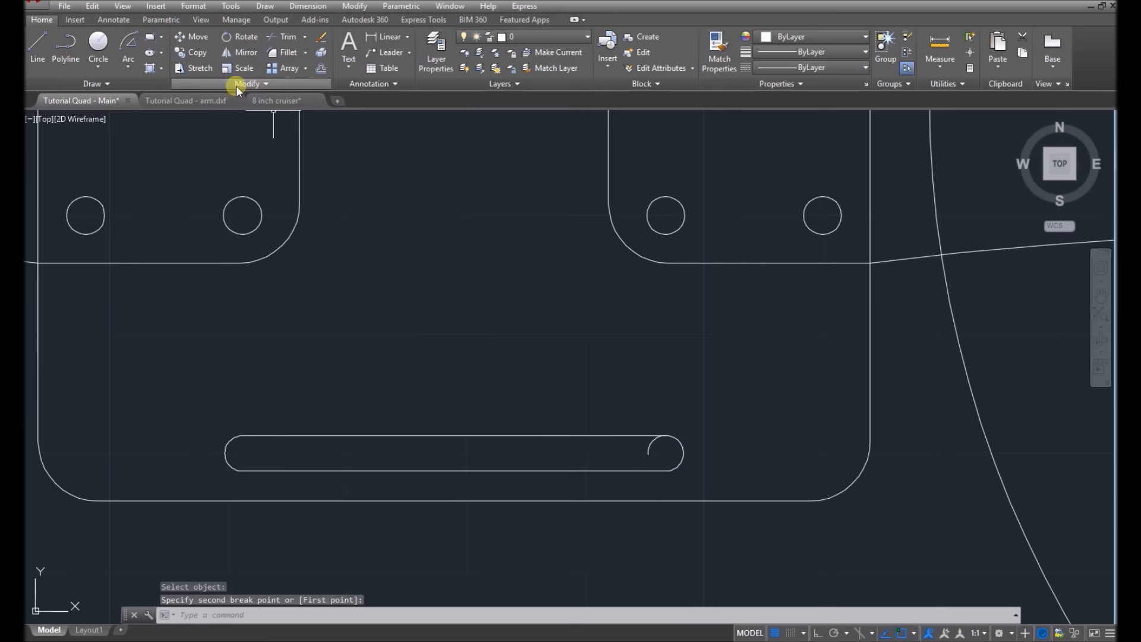
Split the arc at the lower slot's right end where it meets the upper edge, and erase the leftover inner piece.
{"action": "left_click", "coordinate": [244, 83]}
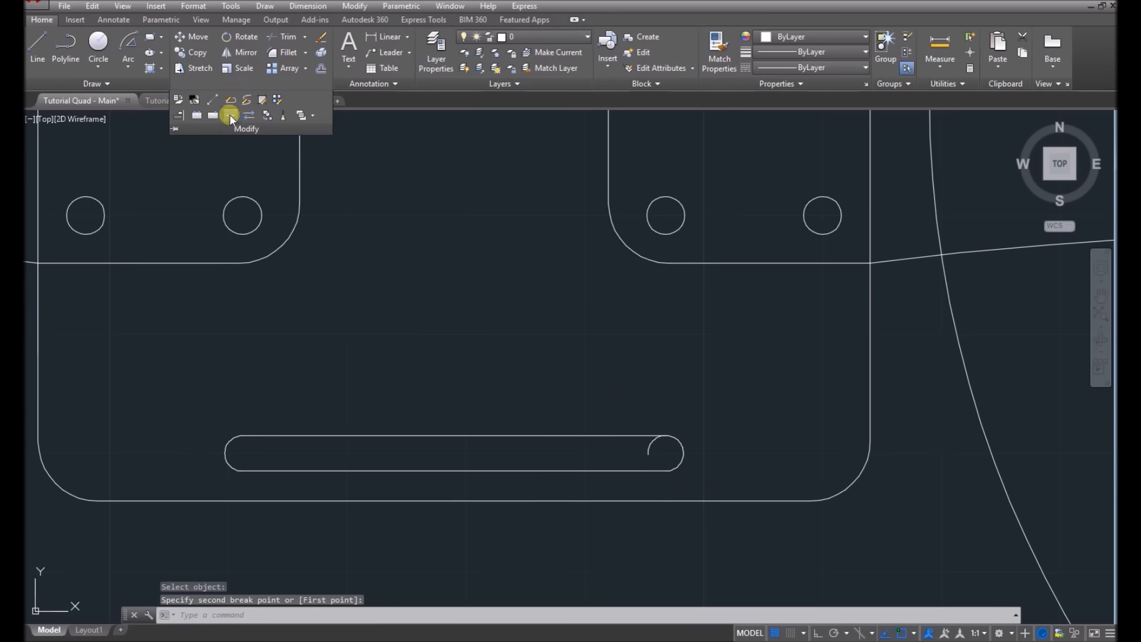
{"action": "left_click", "coordinate": [212, 115]}
{"action": "left_click", "coordinate": [650, 447]}
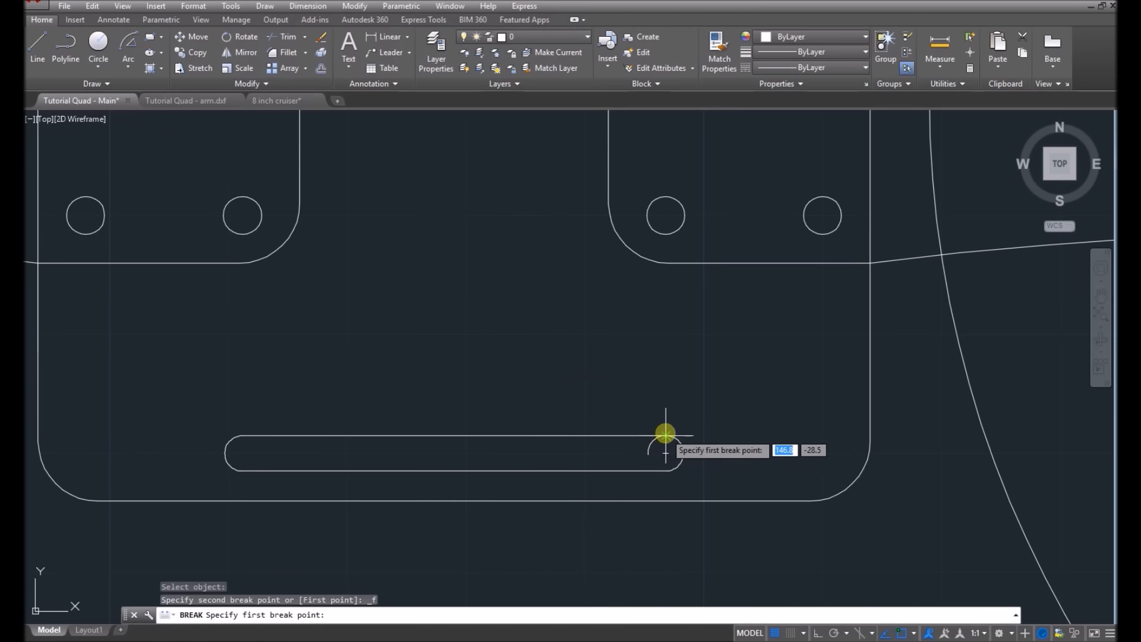
{"action": "left_click", "coordinate": [665, 435]}
{"action": "left_click", "coordinate": [651, 440]}
{"action": "key", "text": "Delete"}
{"action": "scroll", "coordinate": [610, 473], "scroll_direction": "down", "scroll_amount": 6}
{"action": "scroll", "coordinate": [600, 429], "scroll_direction": "up", "scroll_amount": 2}
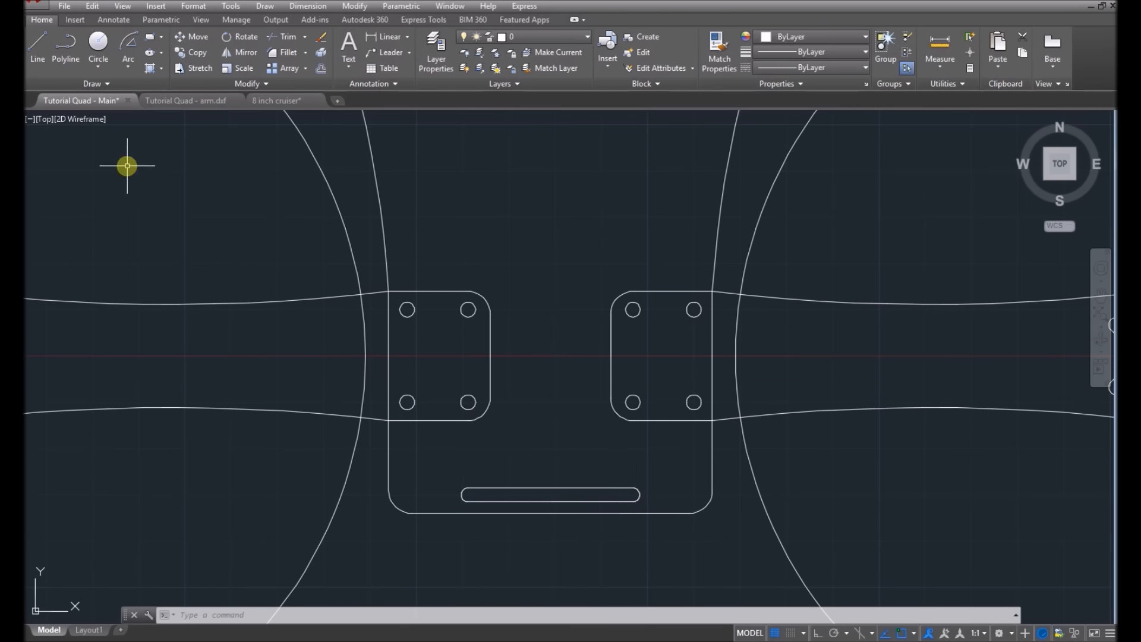
{"action": "left_click", "coordinate": [37, 47]}
{"action": "scroll", "coordinate": [553, 394], "scroll_direction": "up", "scroll_amount": 2}
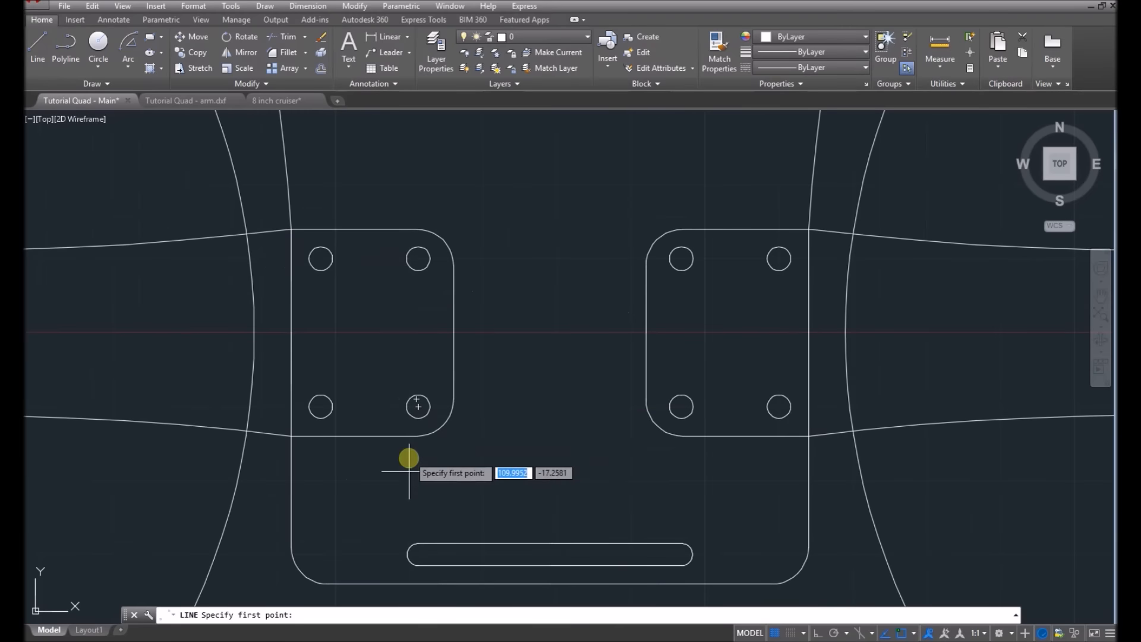
{"action": "left_click", "coordinate": [418, 554]}
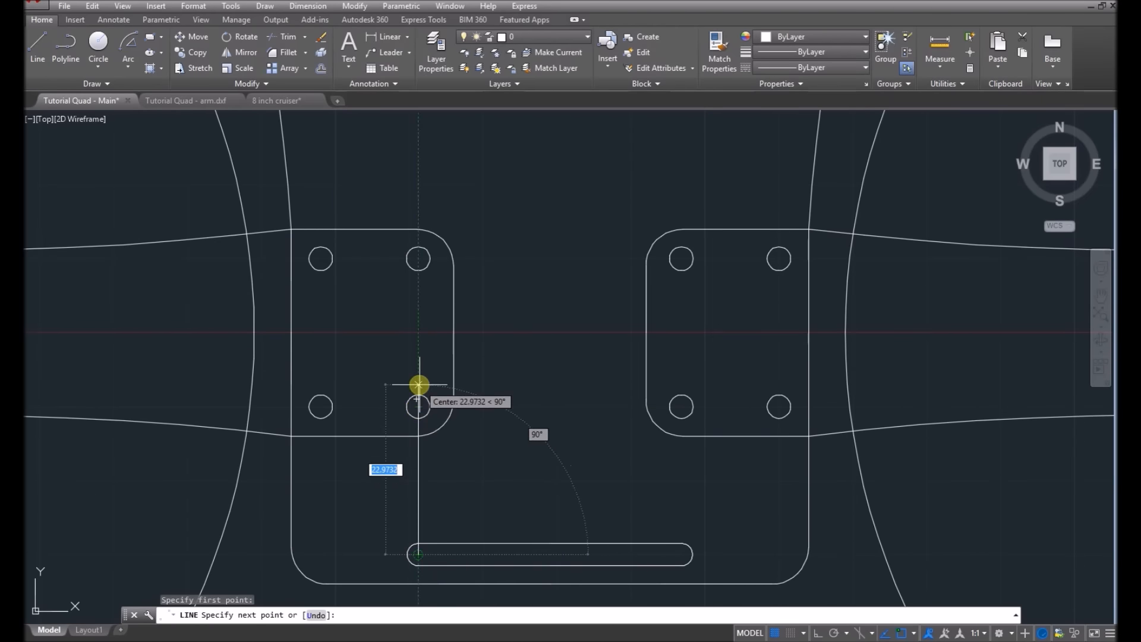
{"action": "key", "text": "Escape"}
Draw construction lines from the left plate's lower inner hole, 10 units up, across to the plate's inner edge, and 2 units beyond it.
{"action": "left_click", "coordinate": [40, 49]}
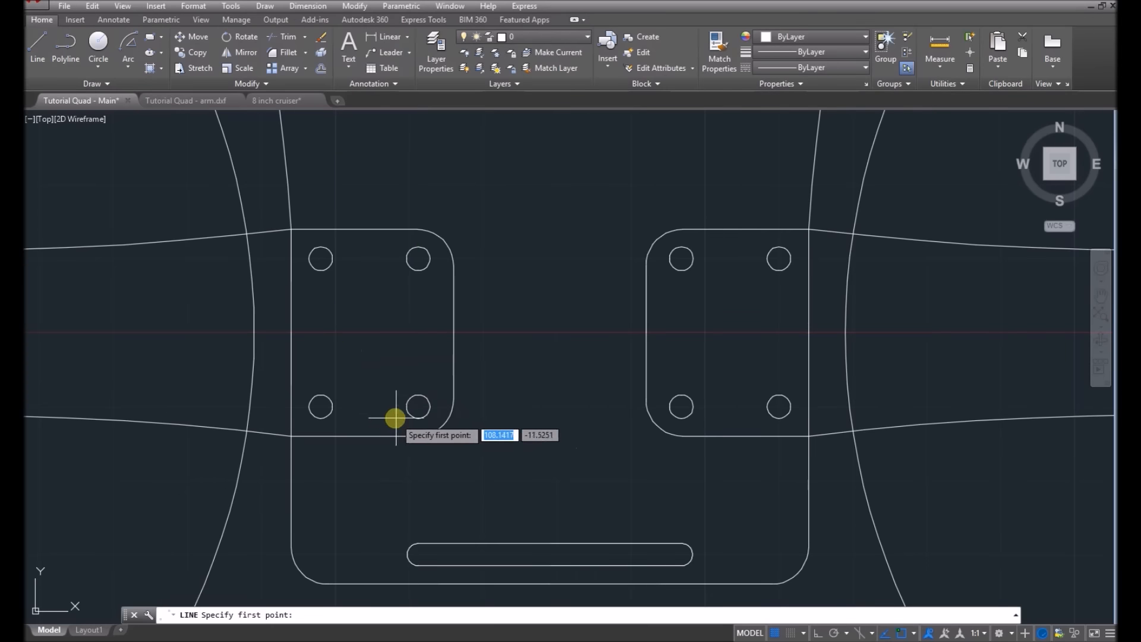
{"action": "left_click", "coordinate": [418, 406]}
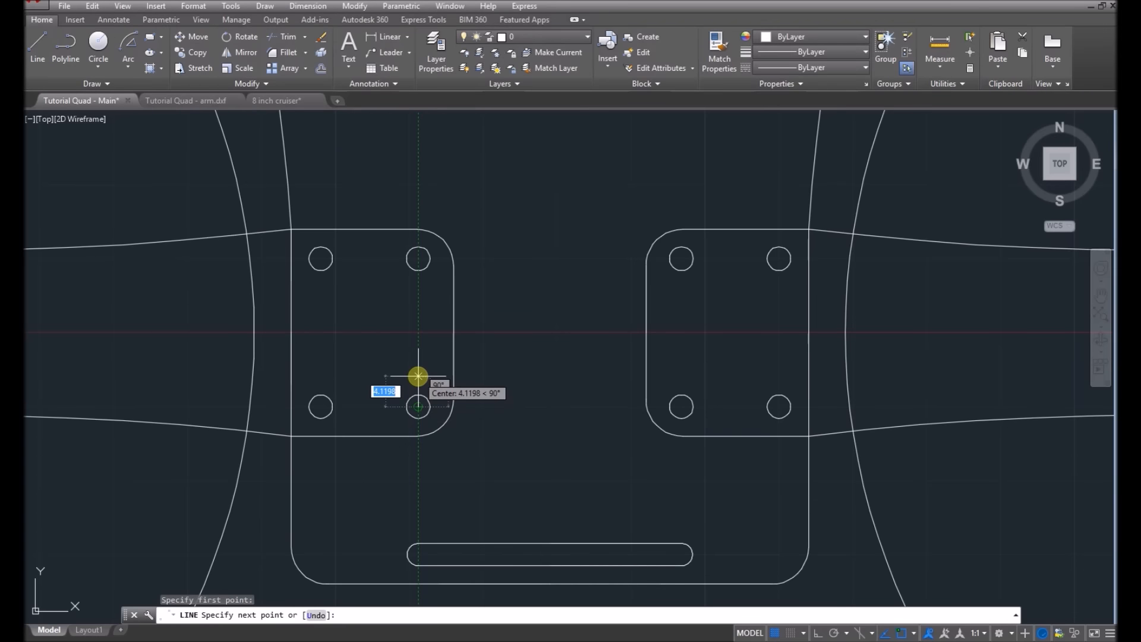
{"action": "type", "text": "10"}
{"action": "key", "text": "Return"}
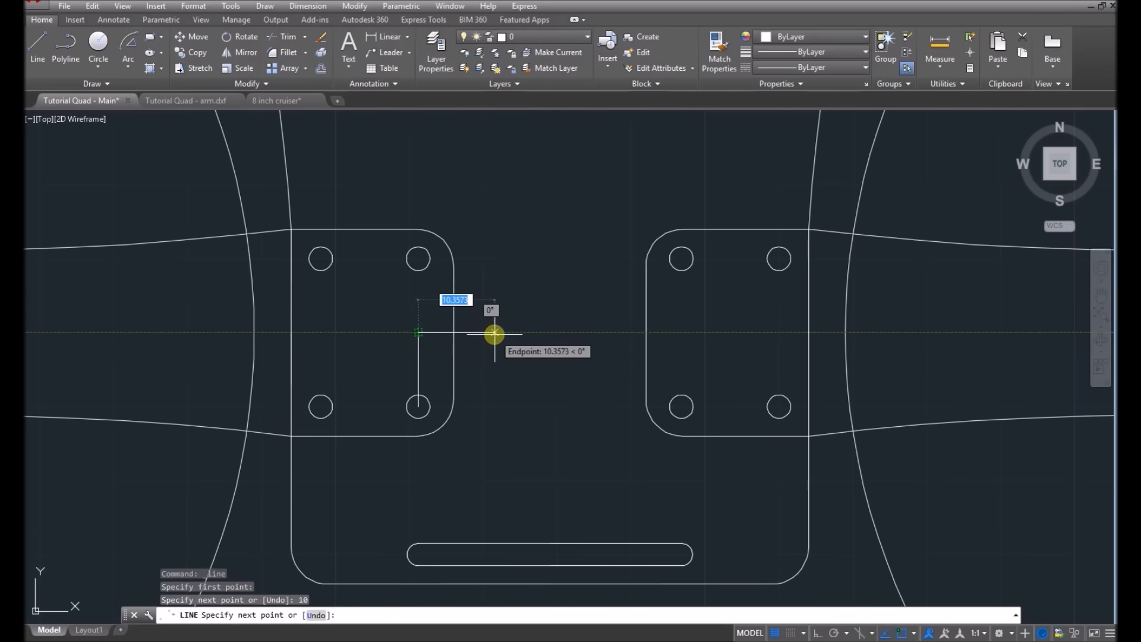
{"action": "left_click", "coordinate": [454, 333]}
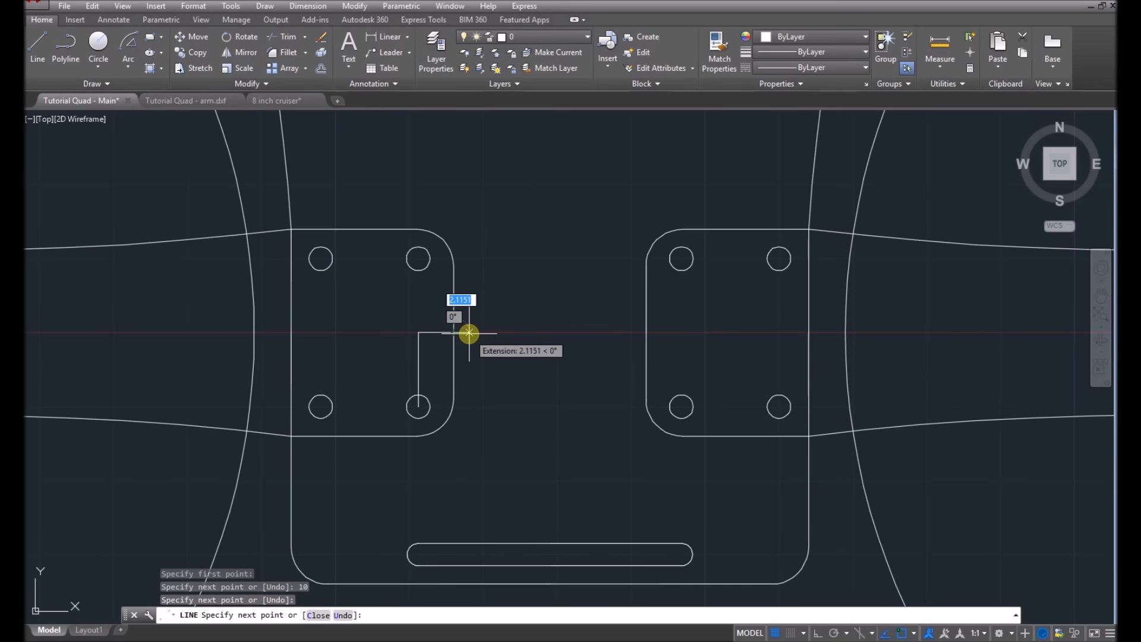
{"action": "type", "text": "2"}
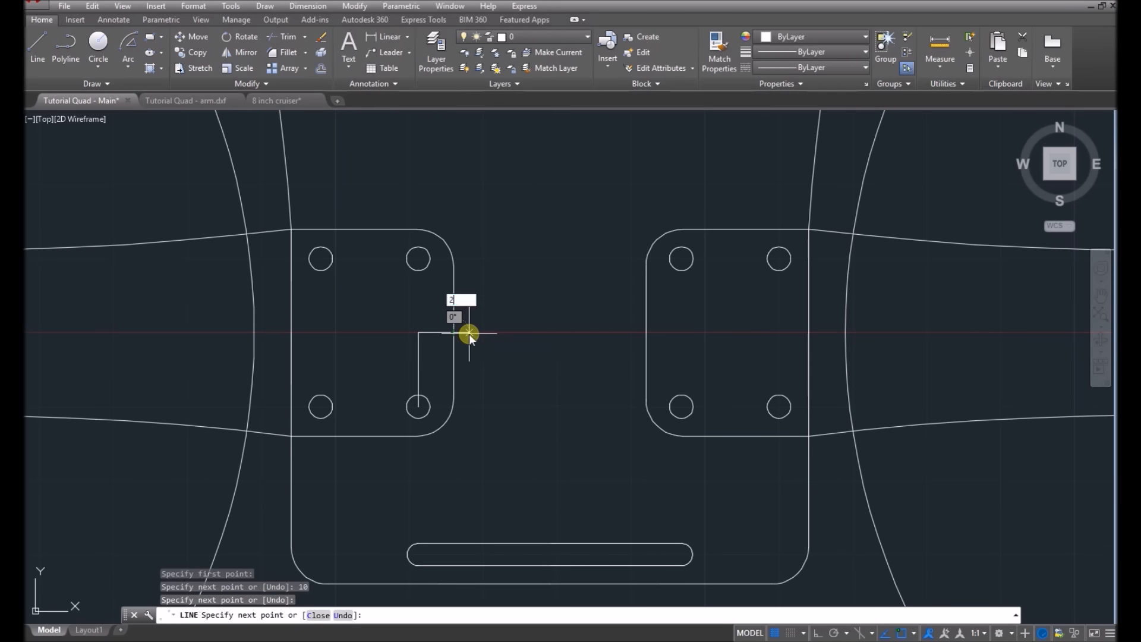
{"action": "key", "text": "Return"}
{"action": "key", "text": "Escape"}
Erase a leftover construction object and break away the lower inner part of the circle at the upper slot's right end.
{"action": "scroll", "coordinate": [515, 327], "scroll_direction": "up", "scroll_amount": 5}
{"action": "key", "text": "Delete"}
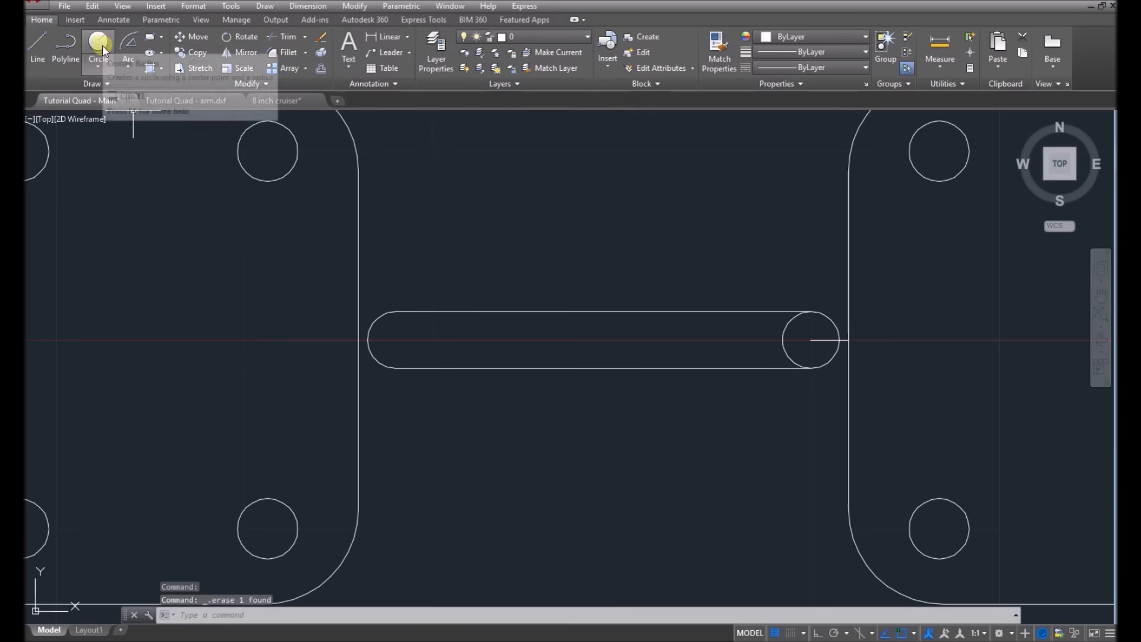
{"action": "left_click", "coordinate": [227, 82]}
{"action": "left_click", "coordinate": [200, 117]}
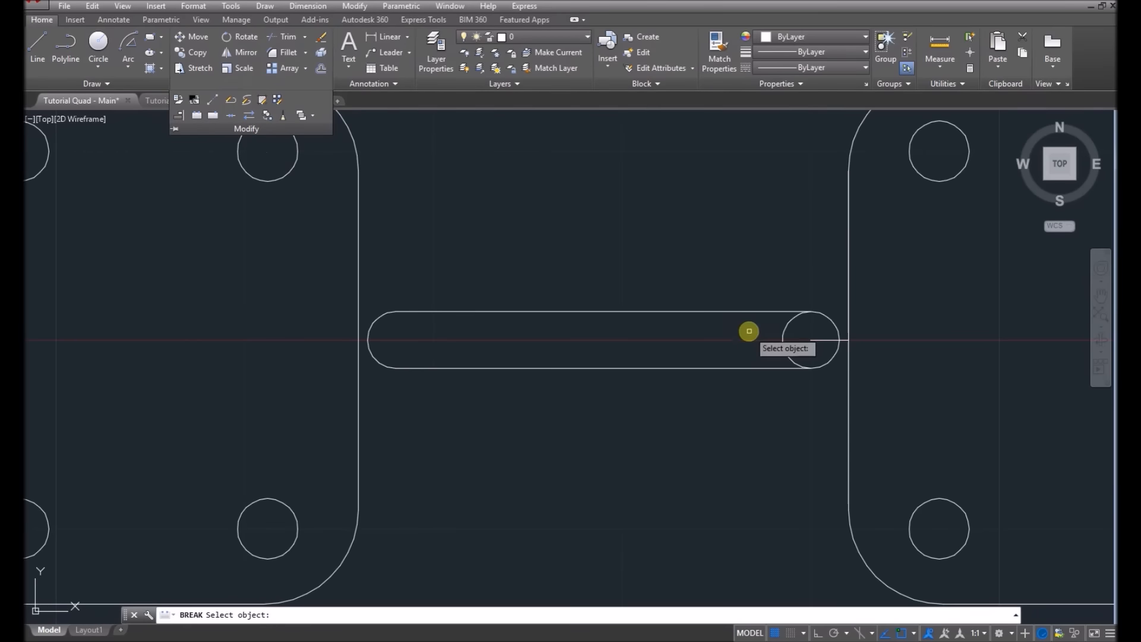
{"action": "left_click", "coordinate": [784, 347]}
{"action": "left_click", "coordinate": [809, 368]}
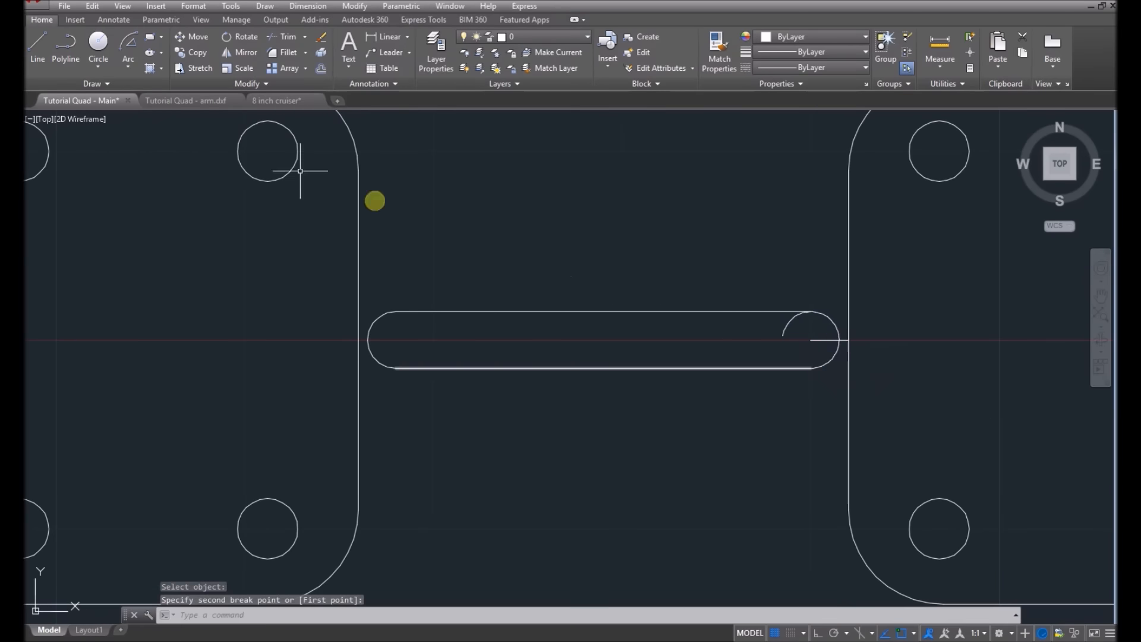
Split the remaining arc at the slot's upper edge, and erase its inner piece and the short centre line at that end.
{"action": "left_click", "coordinate": [182, 87]}
{"action": "left_click", "coordinate": [215, 118]}
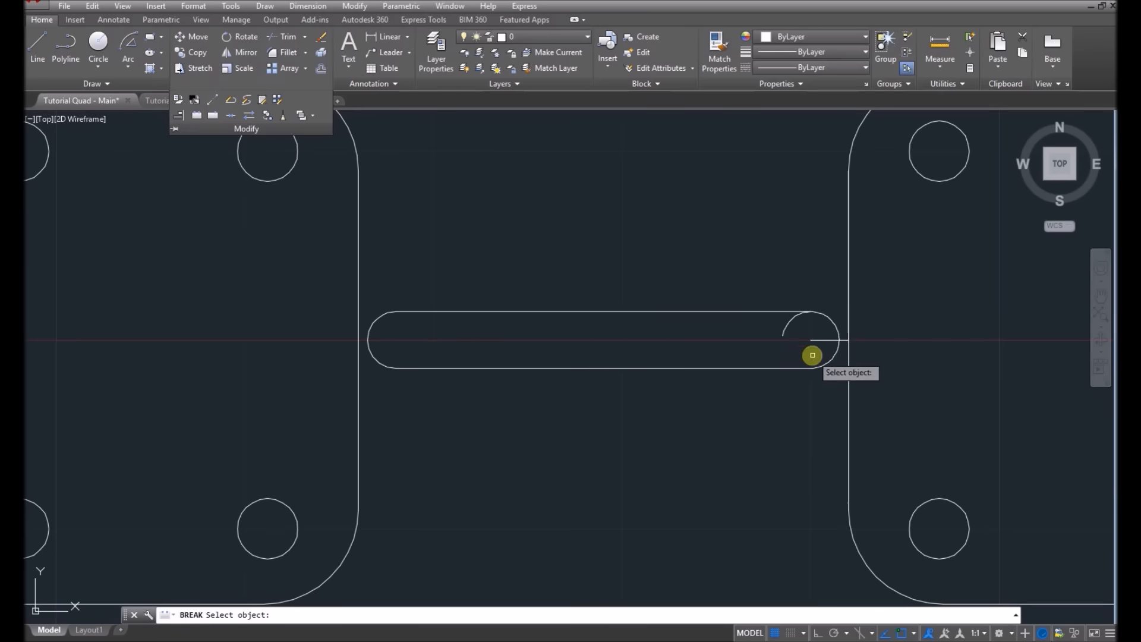
{"action": "left_click", "coordinate": [790, 325]}
{"action": "left_click", "coordinate": [809, 312]}
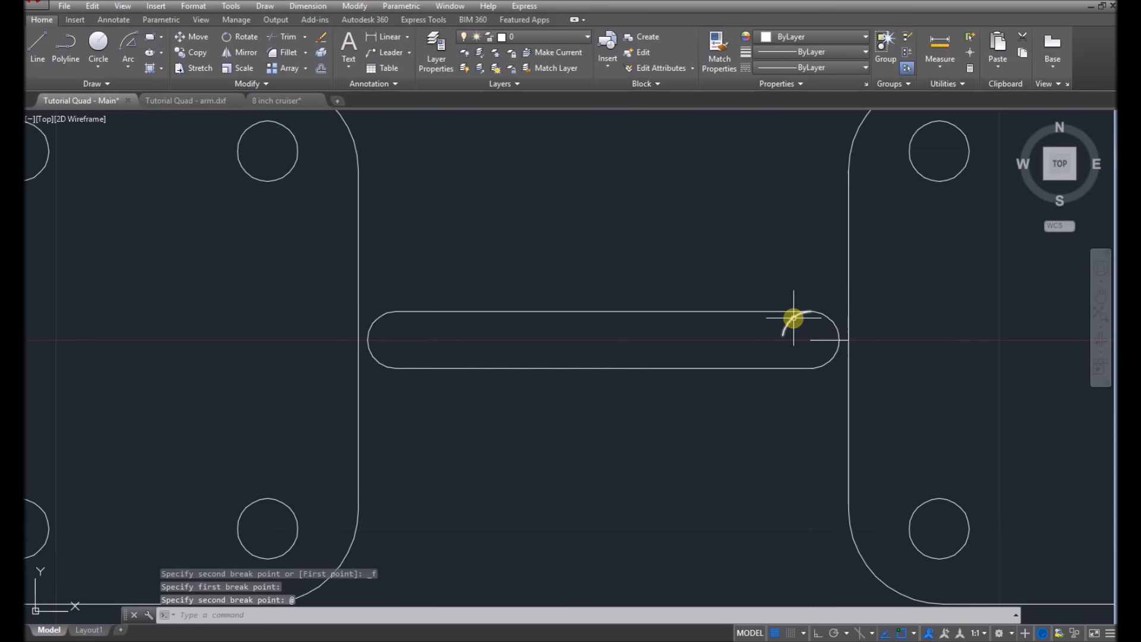
{"action": "left_click", "coordinate": [827, 337]}
{"action": "key", "text": "Delete"}
Examine the whole frame layout, especially the two slots between and below the lower arms' mounting plates.
{"action": "scroll", "coordinate": [685, 357], "scroll_direction": "down", "scroll_amount": 5}
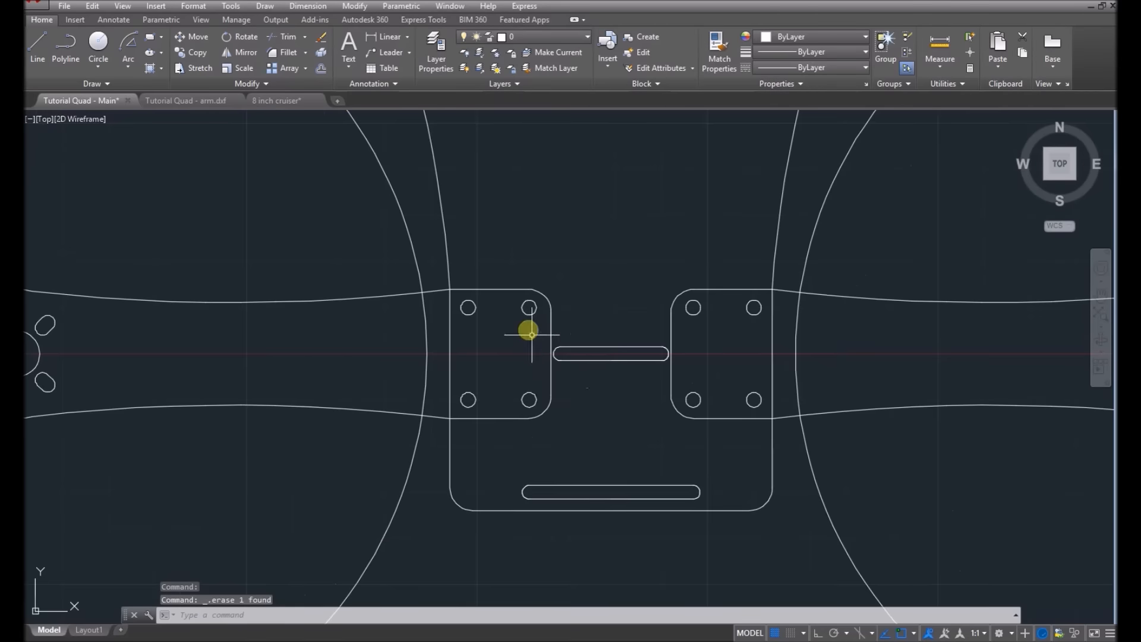
{"action": "scroll", "coordinate": [451, 387], "scroll_direction": "down", "scroll_amount": 2}
{"action": "scroll", "coordinate": [566, 402], "scroll_direction": "down", "scroll_amount": 2}
{"action": "scroll", "coordinate": [614, 478], "scroll_direction": "down", "scroll_amount": 2}
{"action": "scroll", "coordinate": [606, 466], "scroll_direction": "up", "scroll_amount": 2}
{"action": "scroll", "coordinate": [598, 443], "scroll_direction": "up", "scroll_amount": 2}
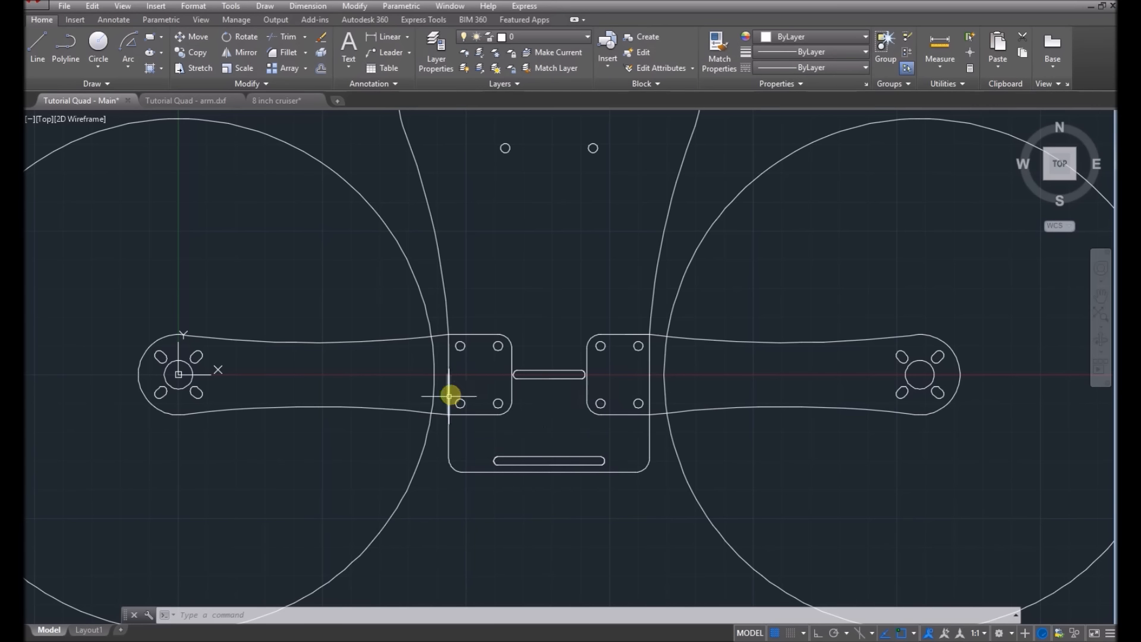
{"action": "scroll", "coordinate": [568, 451], "scroll_direction": "down", "scroll_amount": 2}
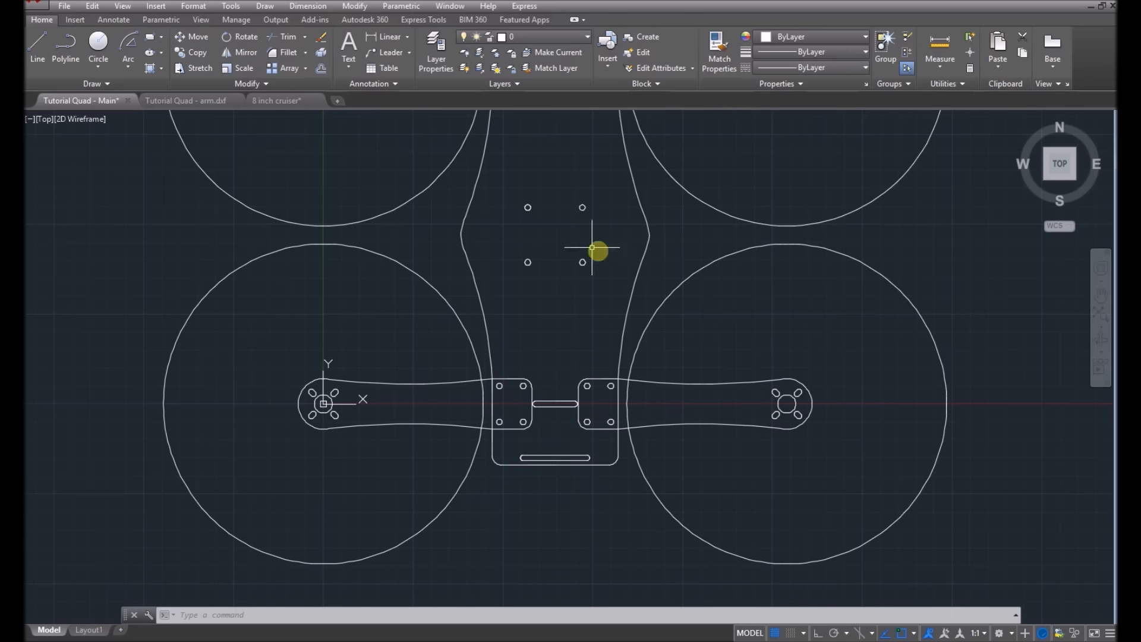
{"action": "scroll", "coordinate": [590, 436], "scroll_direction": "down", "scroll_amount": 2}
{"action": "scroll", "coordinate": [604, 234], "scroll_direction": "down", "scroll_amount": 2}
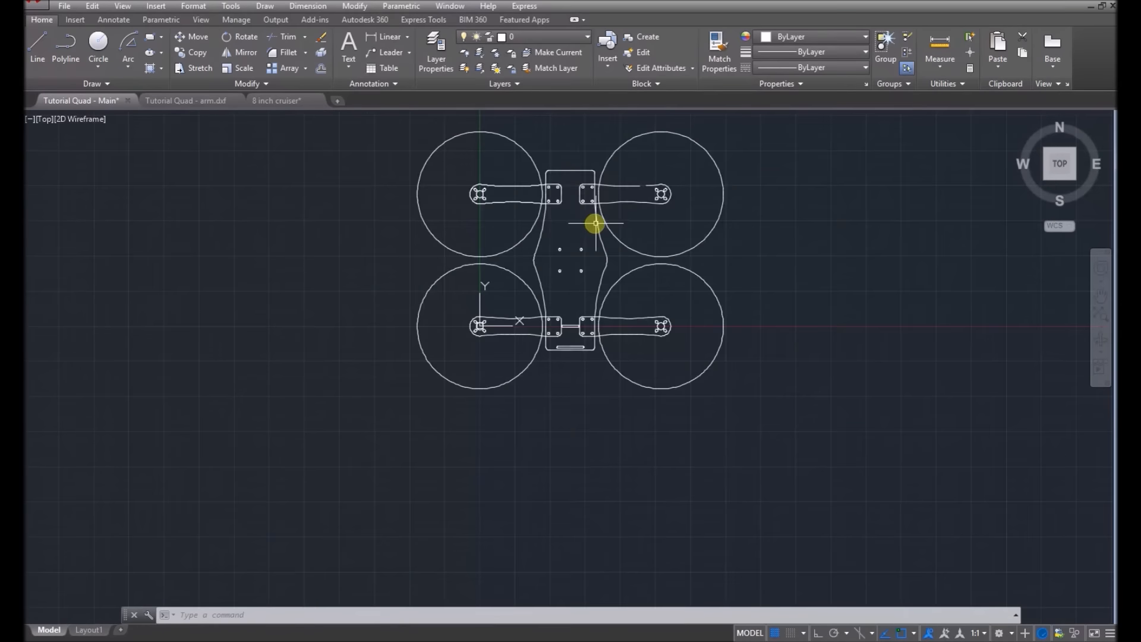
{"action": "scroll", "coordinate": [578, 138], "scroll_direction": "up", "scroll_amount": 2}
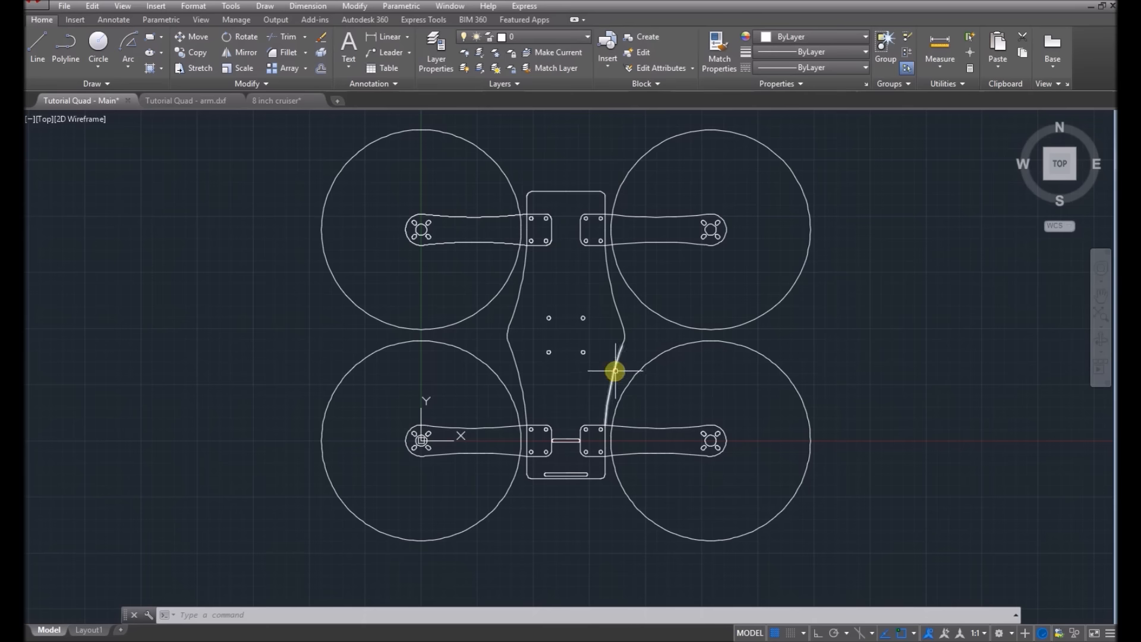
{"action": "scroll", "coordinate": [594, 449], "scroll_direction": "up", "scroll_amount": 3}
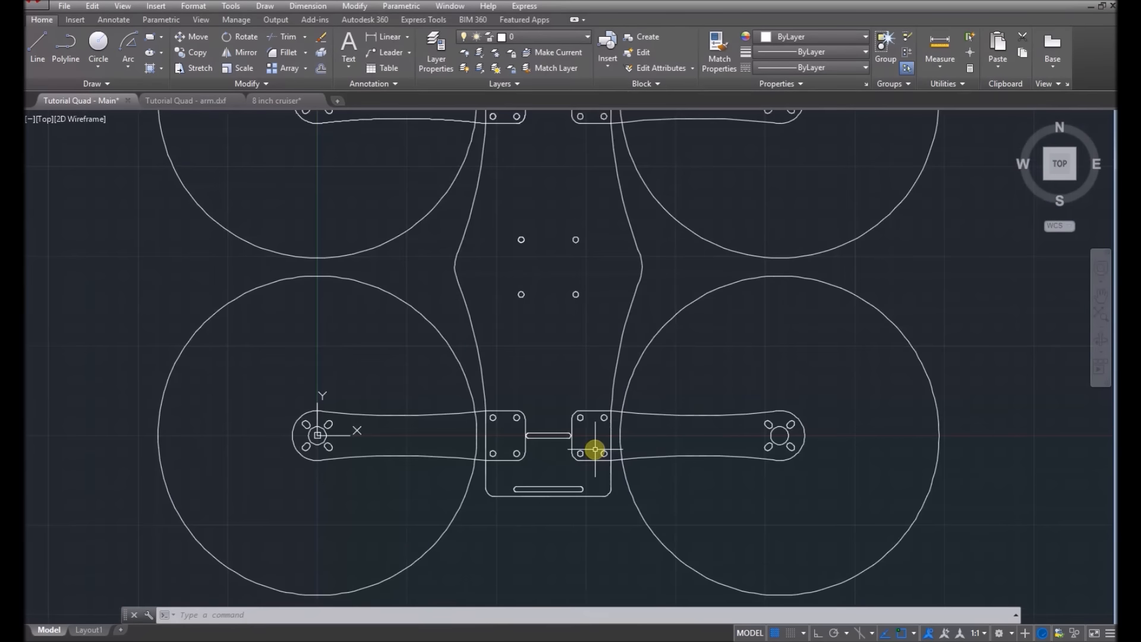
{"action": "scroll", "coordinate": [561, 453], "scroll_direction": "down", "scroll_amount": 5}
{"action": "scroll", "coordinate": [591, 382], "scroll_direction": "up", "scroll_amount": 2}
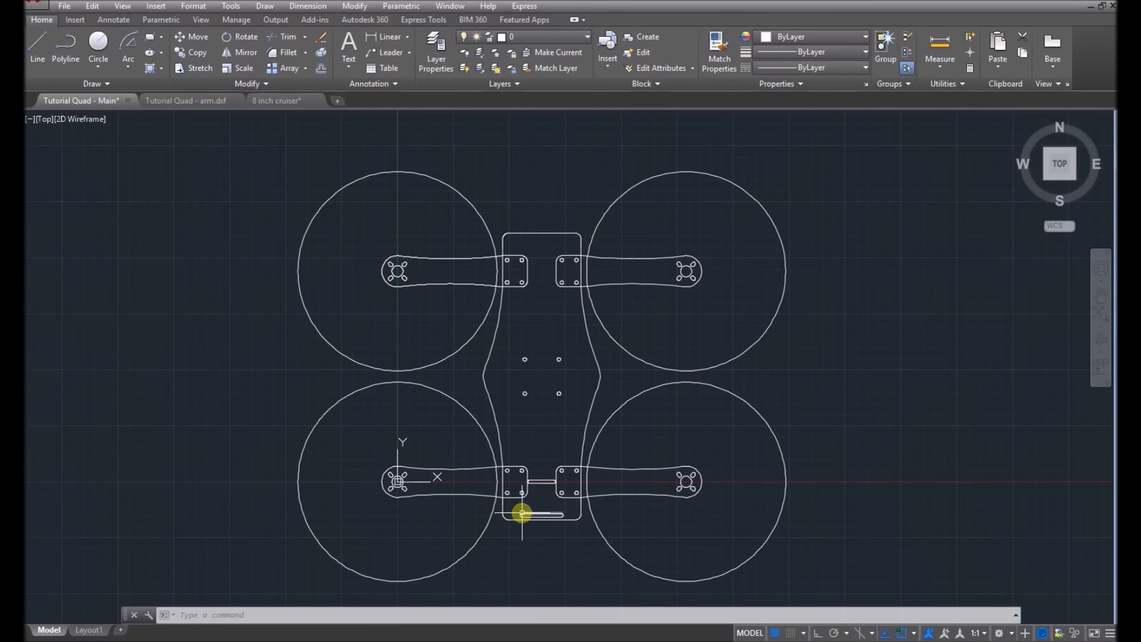
{"action": "scroll", "coordinate": [529, 508], "scroll_direction": "up", "scroll_amount": 2}
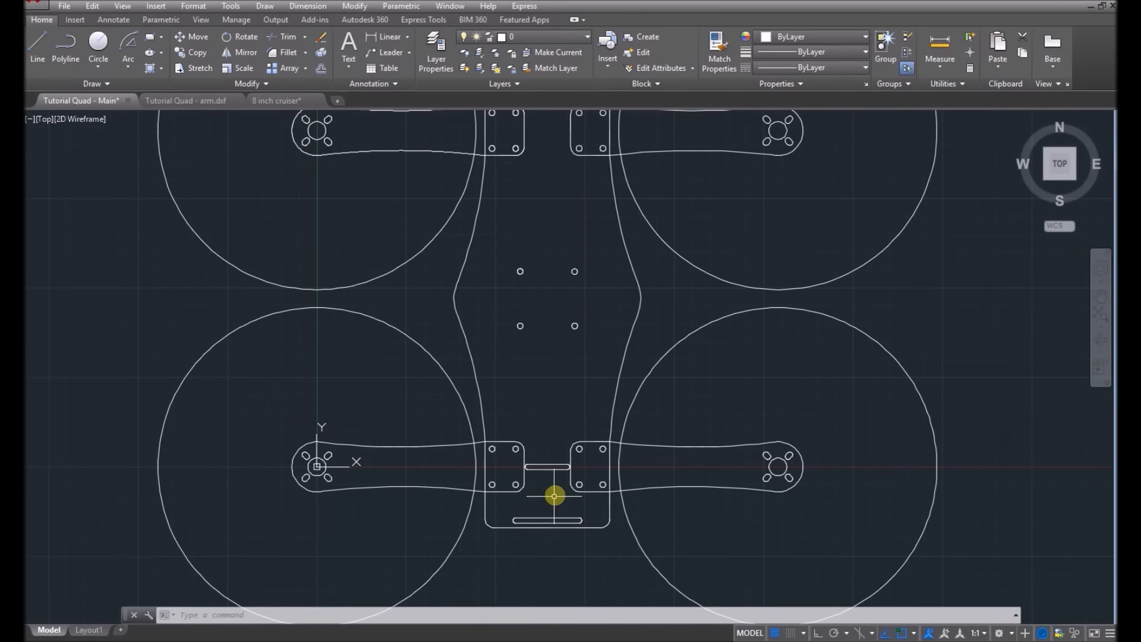
Examine the whole frame layout and the curved lower side edge of the body beside the lower propeller circle.
{"action": "scroll", "coordinate": [622, 533], "scroll_direction": "down", "scroll_amount": 2}
{"action": "scroll", "coordinate": [684, 409], "scroll_direction": "up", "scroll_amount": 2}
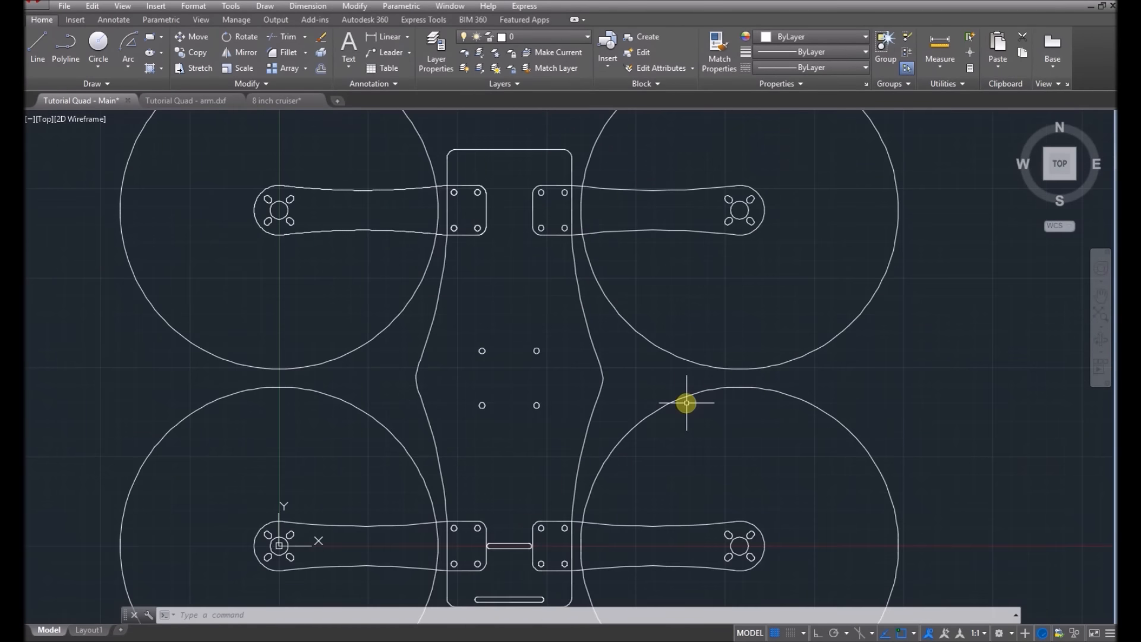
{"action": "scroll", "coordinate": [618, 333], "scroll_direction": "down", "scroll_amount": 2}
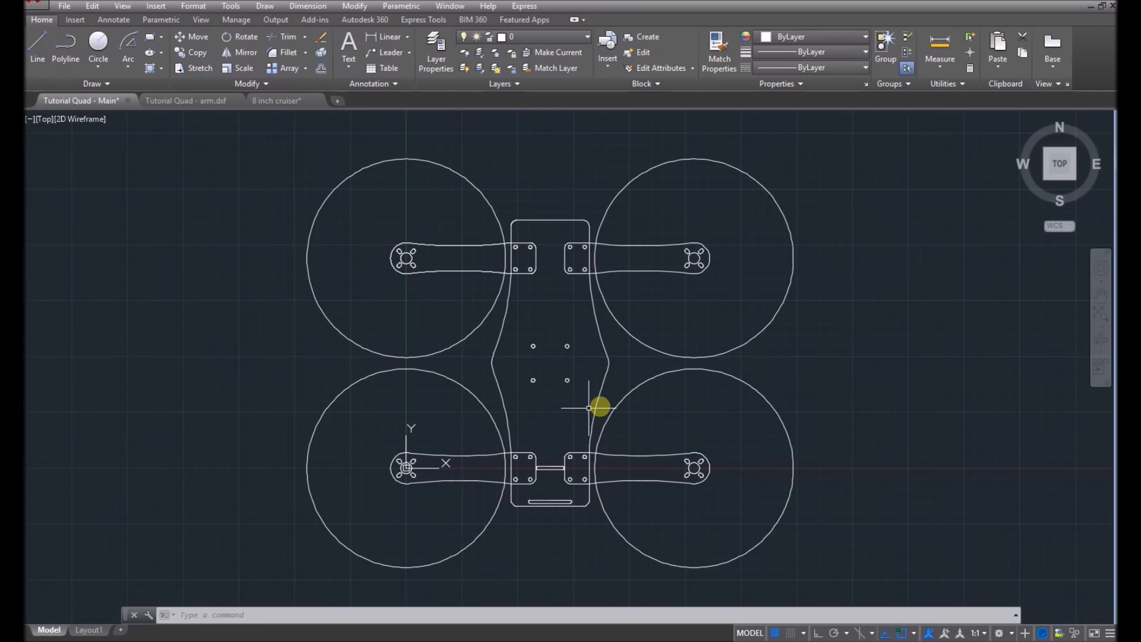
{"action": "scroll", "coordinate": [585, 384], "scroll_direction": "up", "scroll_amount": 2}
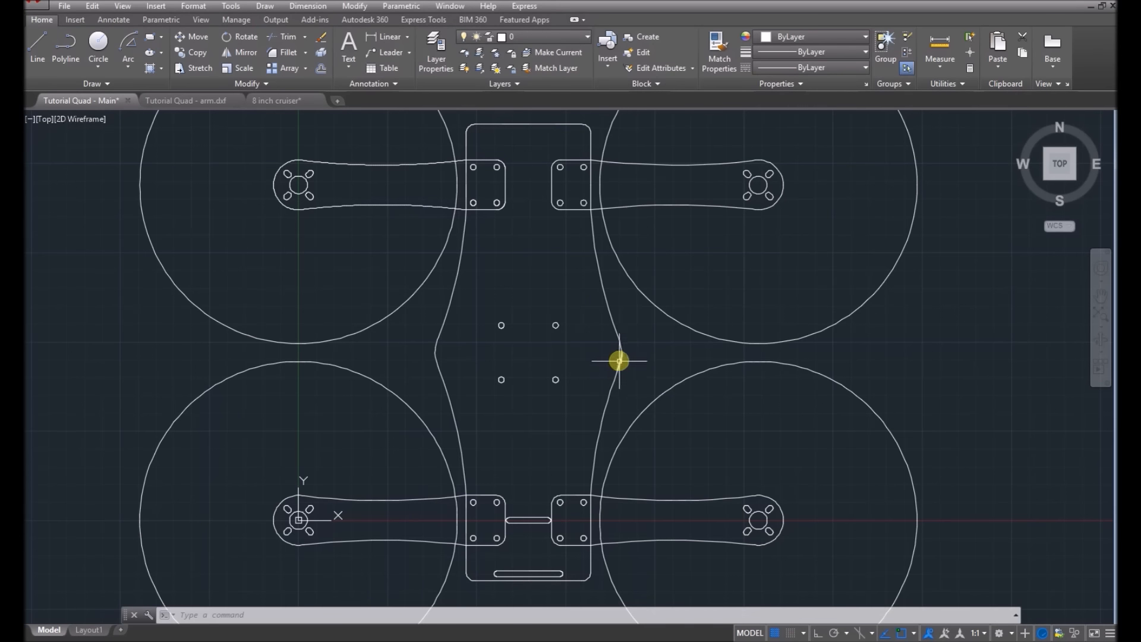
{"action": "left_click", "coordinate": [615, 379]}
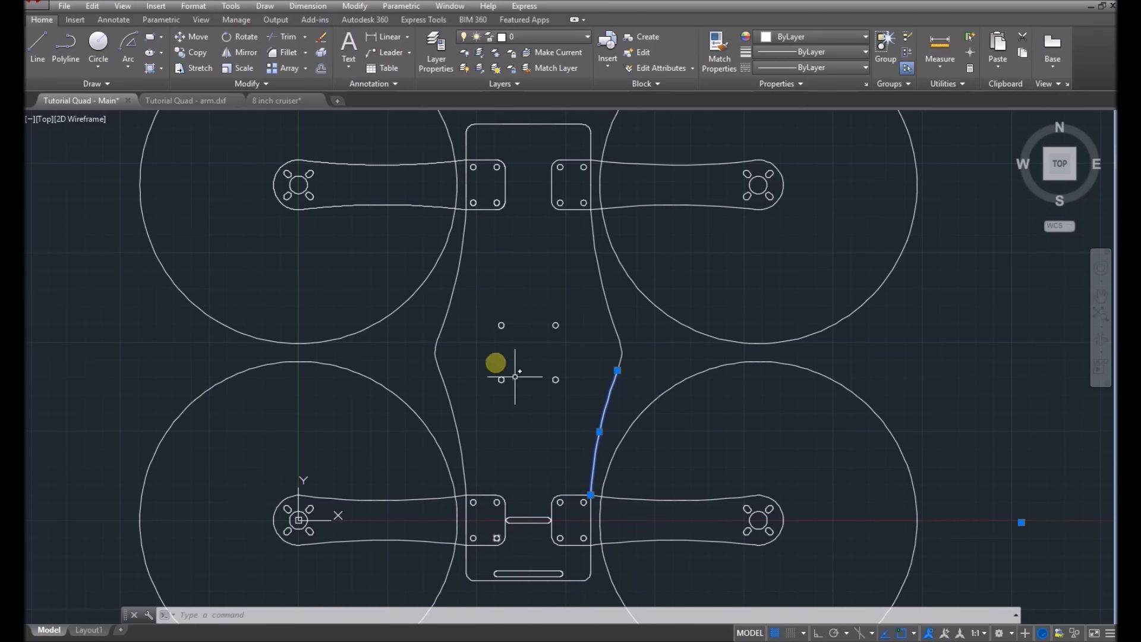
{"action": "key", "text": "Escape"}
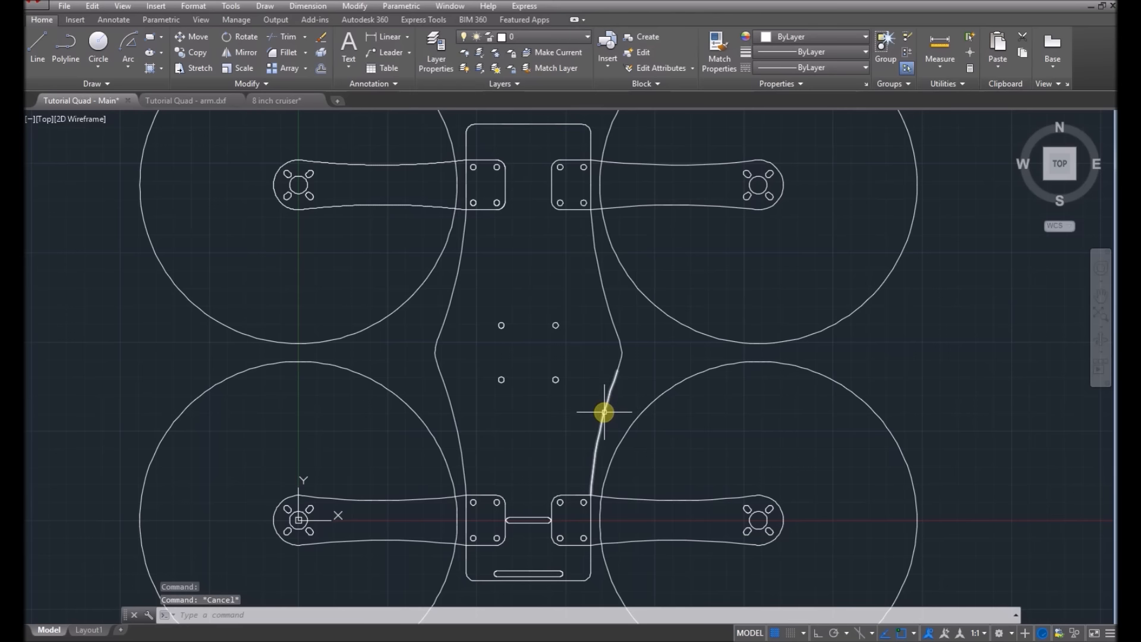
{"action": "left_click", "coordinate": [594, 471]}
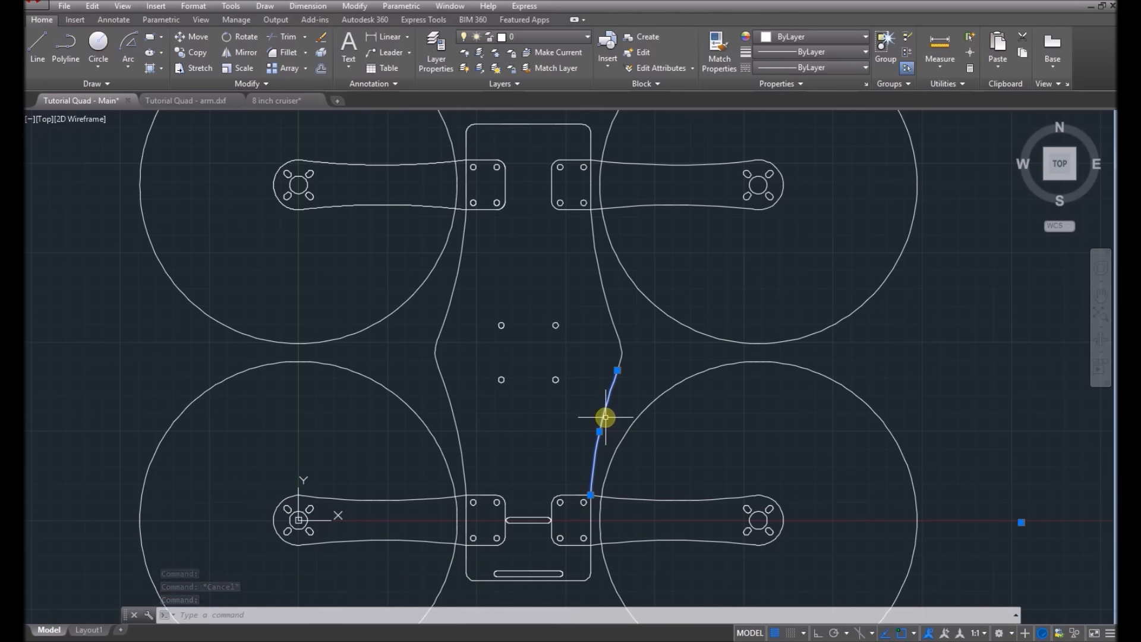
{"action": "key", "text": "Escape"}
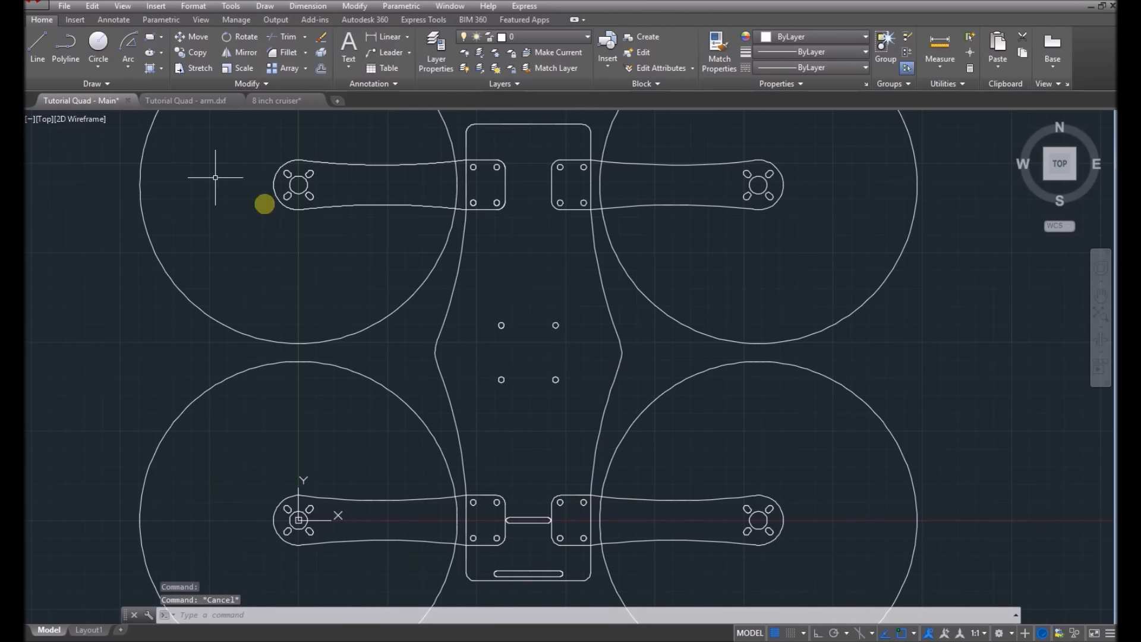
Draw two crossing diagonal construction lines between the centres of the four holes in the middle of the body.
{"action": "left_click", "coordinate": [37, 43]}
{"action": "scroll", "coordinate": [574, 364], "scroll_direction": "up", "scroll_amount": 2}
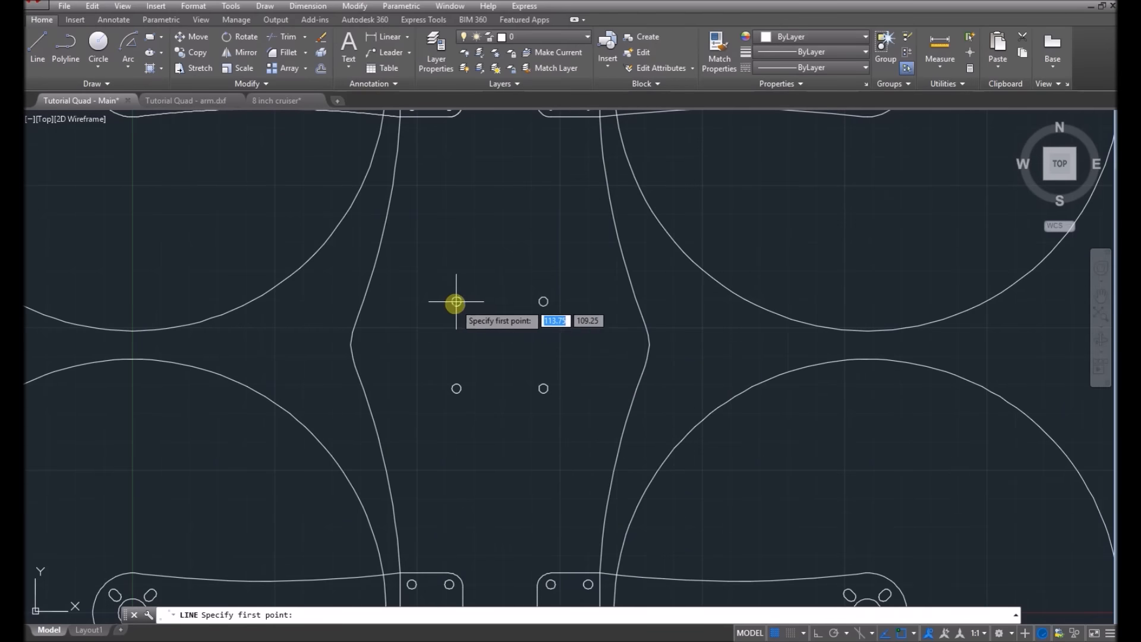
{"action": "left_click", "coordinate": [456, 301]}
{"action": "left_click", "coordinate": [543, 388]}
{"action": "key", "text": "Return"}
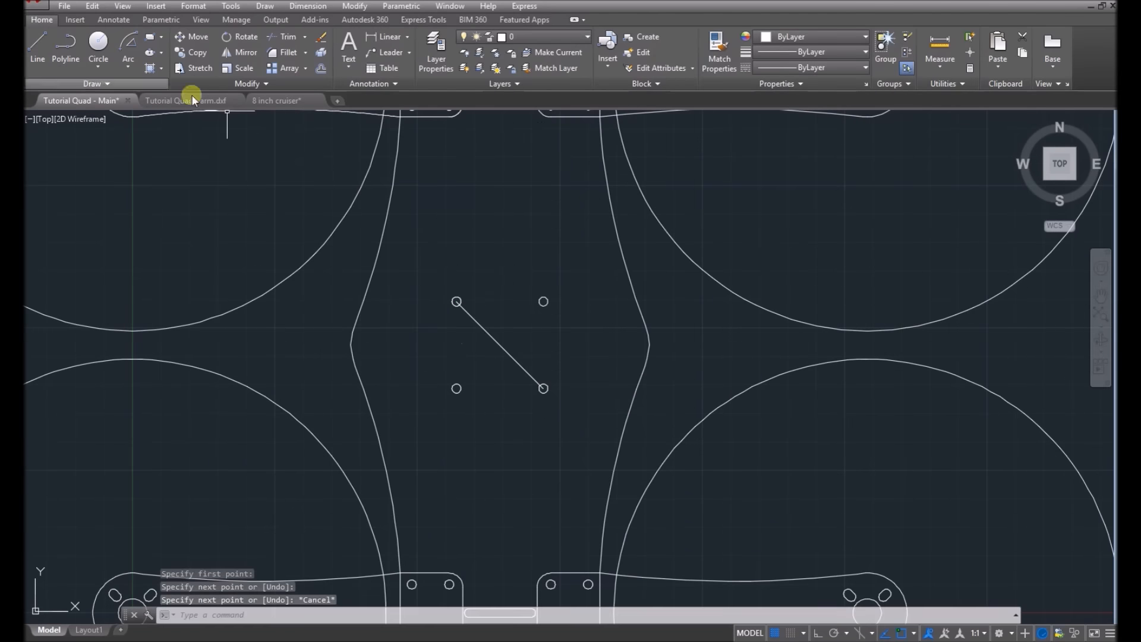
{"action": "left_click", "coordinate": [37, 44]}
{"action": "left_click", "coordinate": [456, 388]}
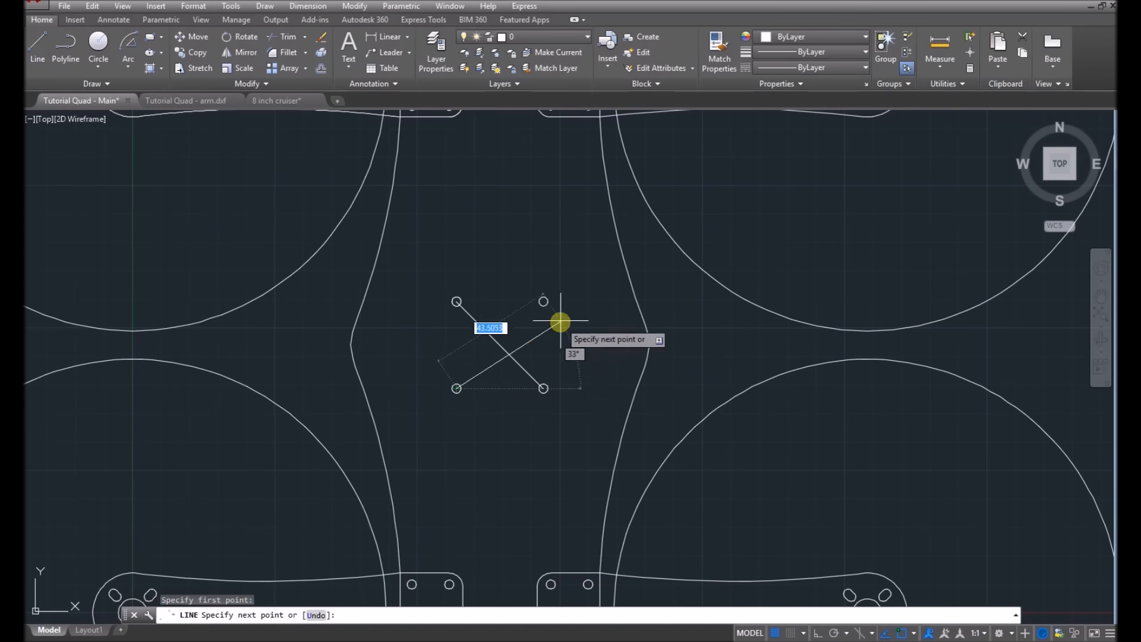
{"action": "left_click", "coordinate": [543, 301]}
{"action": "key", "text": "Escape"}
Add a circle of radius 17 centred between the four middle holes, and erase the diagonal construction lines.
{"action": "left_click_drag", "start_coordinate": [434, 279], "coordinate": [565, 410]}
{"action": "key", "text": "Delete"}
{"action": "scroll", "coordinate": [483, 358], "scroll_direction": "down", "scroll_amount": 2}
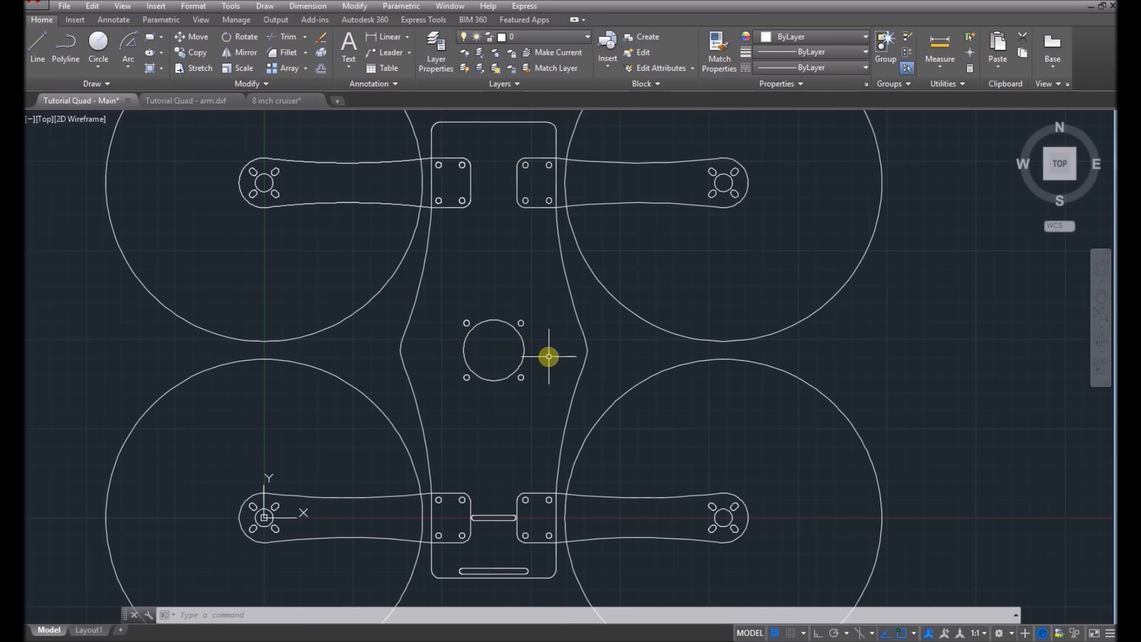
Examine the body cut-outs in the 8 inch cruiser drawing for comparison, and return to the Tutorial Quad - Main drawing.
{"action": "scroll", "coordinate": [549, 355], "scroll_direction": "down", "scroll_amount": 2}
{"action": "scroll", "coordinate": [555, 437], "scroll_direction": "up", "scroll_amount": 2}
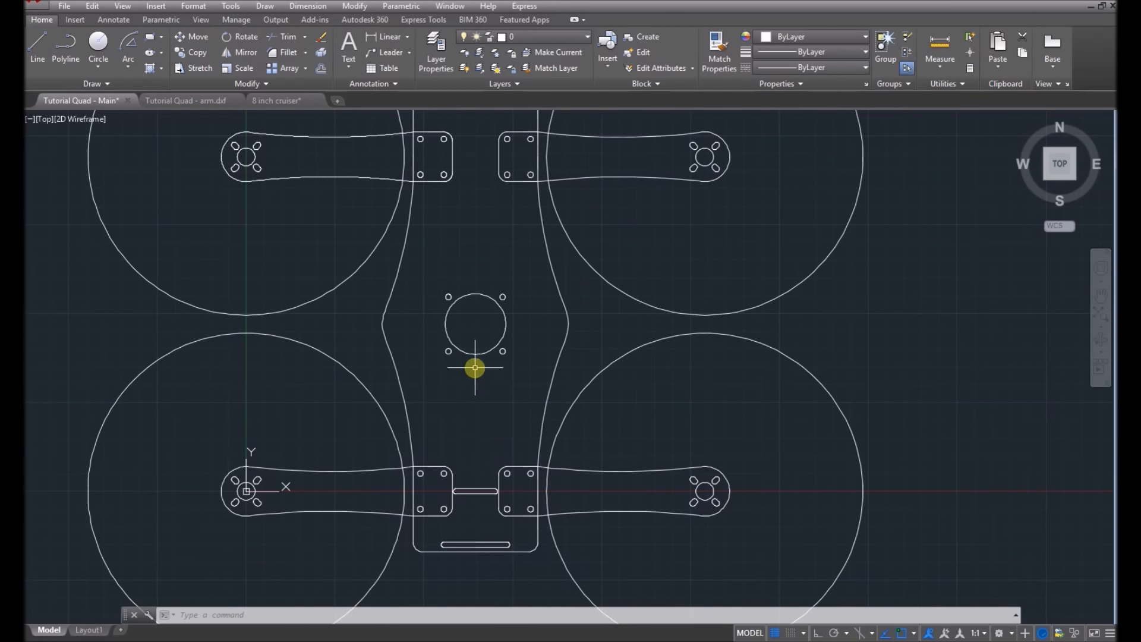
{"action": "left_click", "coordinate": [107, 73]}
{"action": "left_click", "coordinate": [74, 77]}
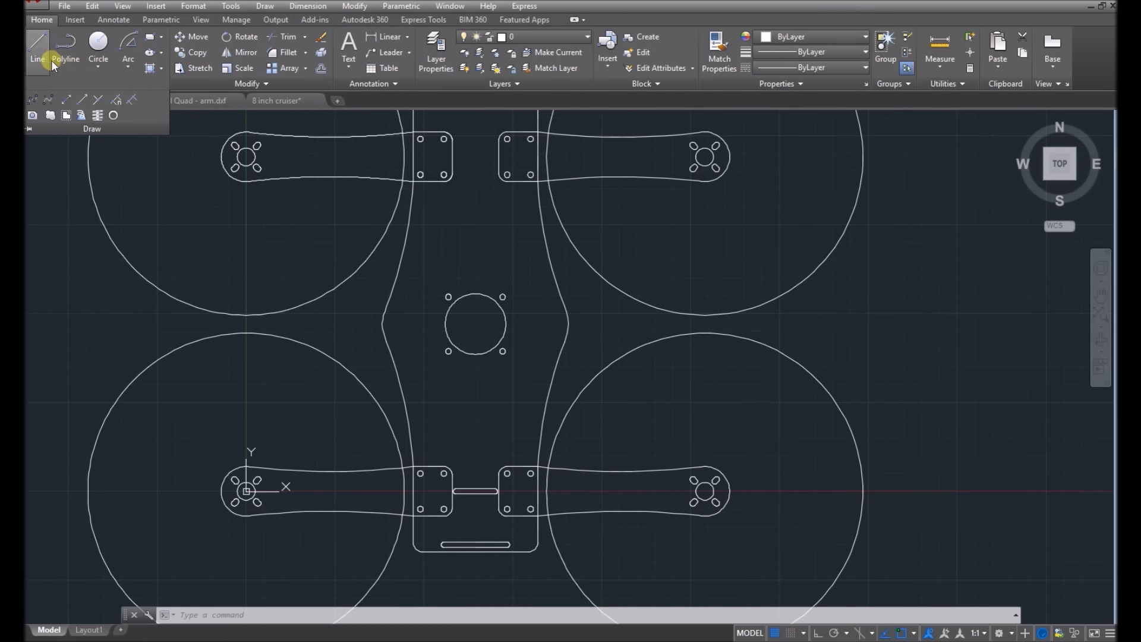
{"action": "left_click", "coordinate": [288, 102]}
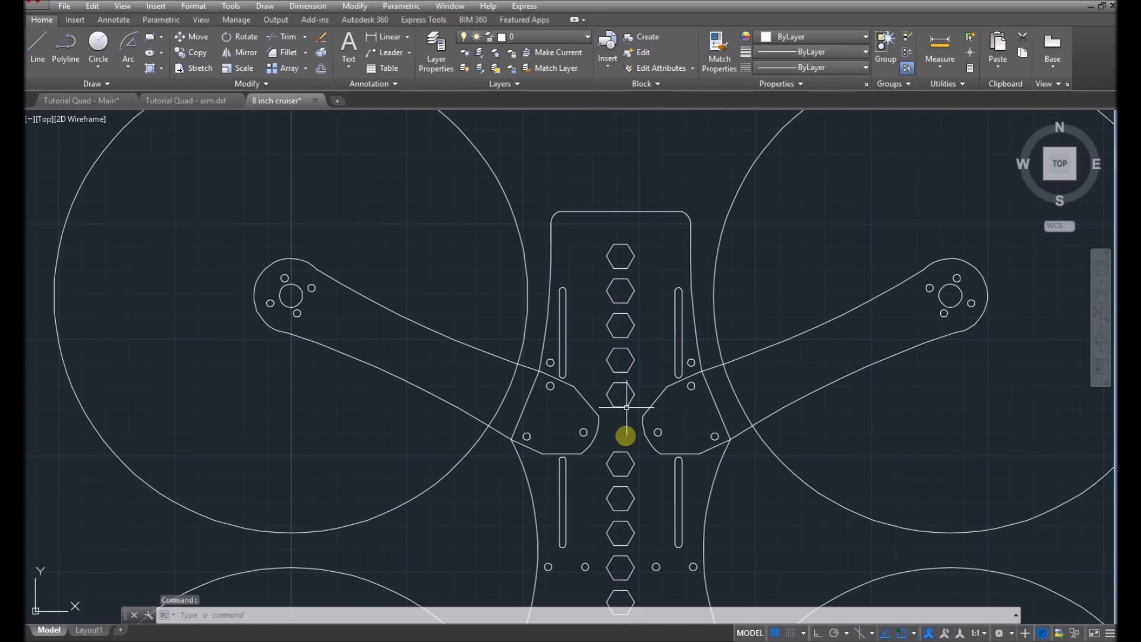
{"action": "scroll", "coordinate": [624, 416], "scroll_direction": "down", "scroll_amount": 5}
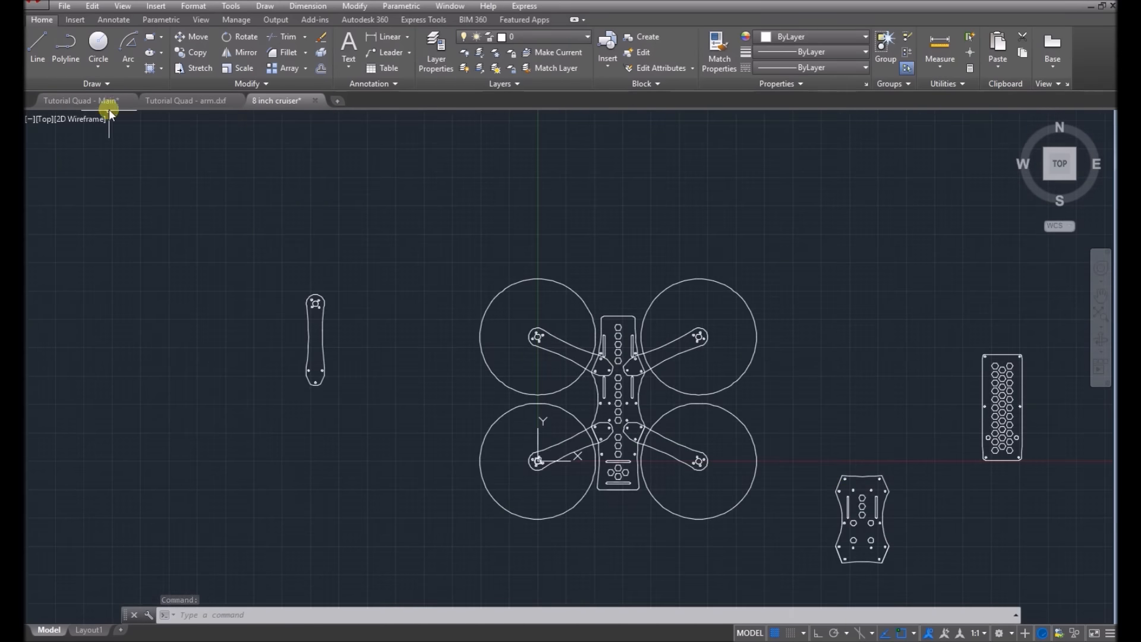
{"action": "left_click", "coordinate": [93, 101]}
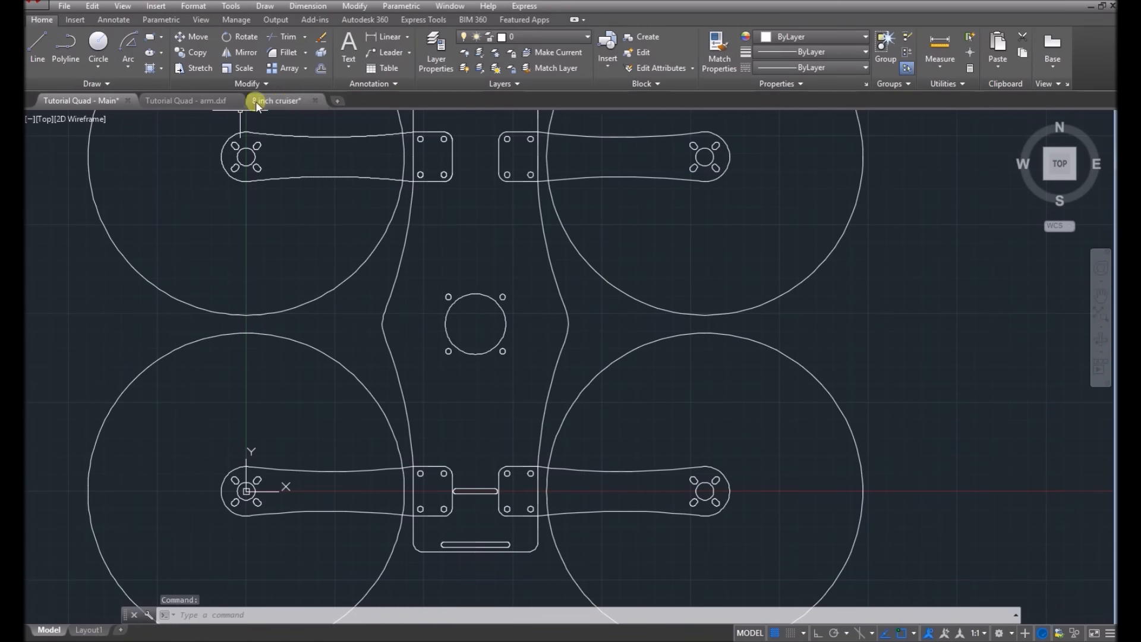
{"action": "left_click", "coordinate": [275, 101]}
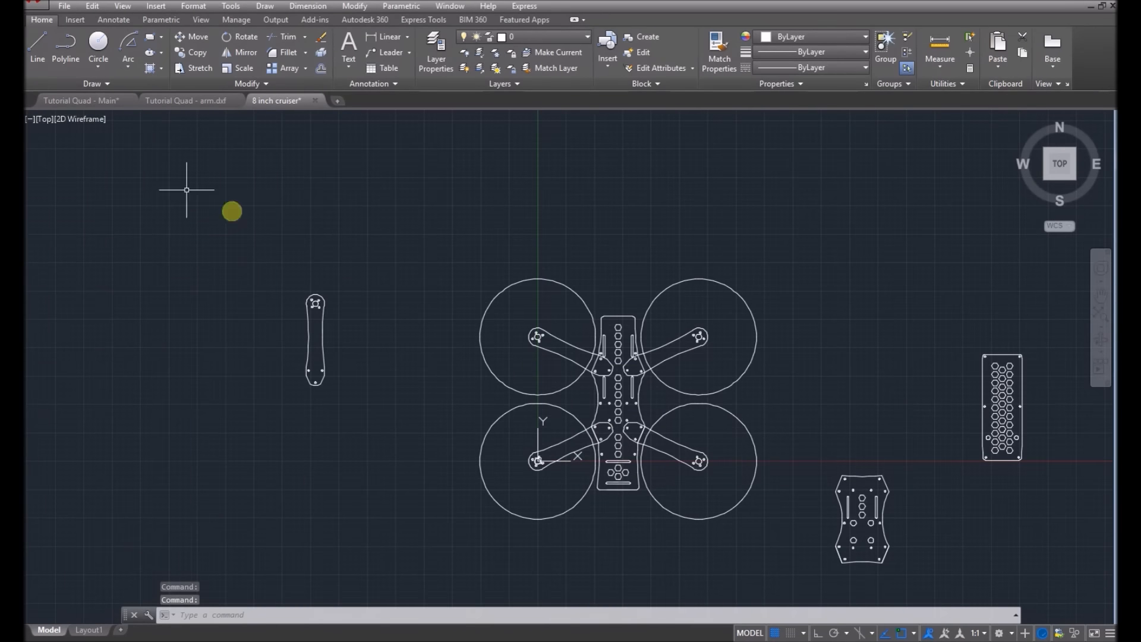
{"action": "left_click", "coordinate": [83, 101]}
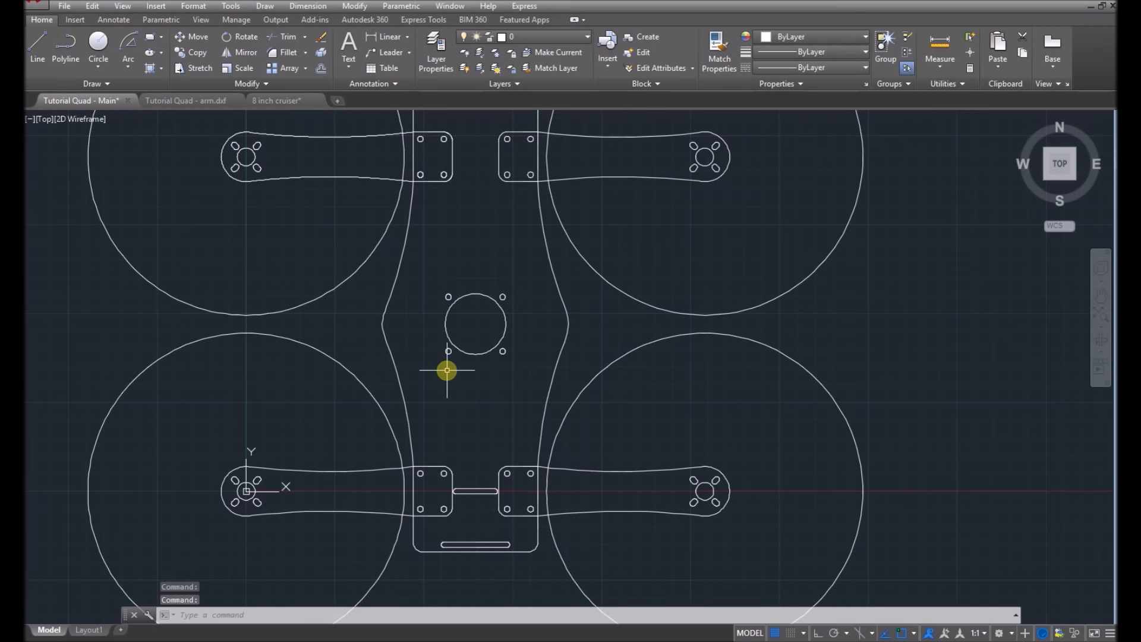
Examine the body around the upper and lower arm mounting plates.
{"action": "scroll", "coordinate": [446, 369], "scroll_direction": "down", "scroll_amount": 2}
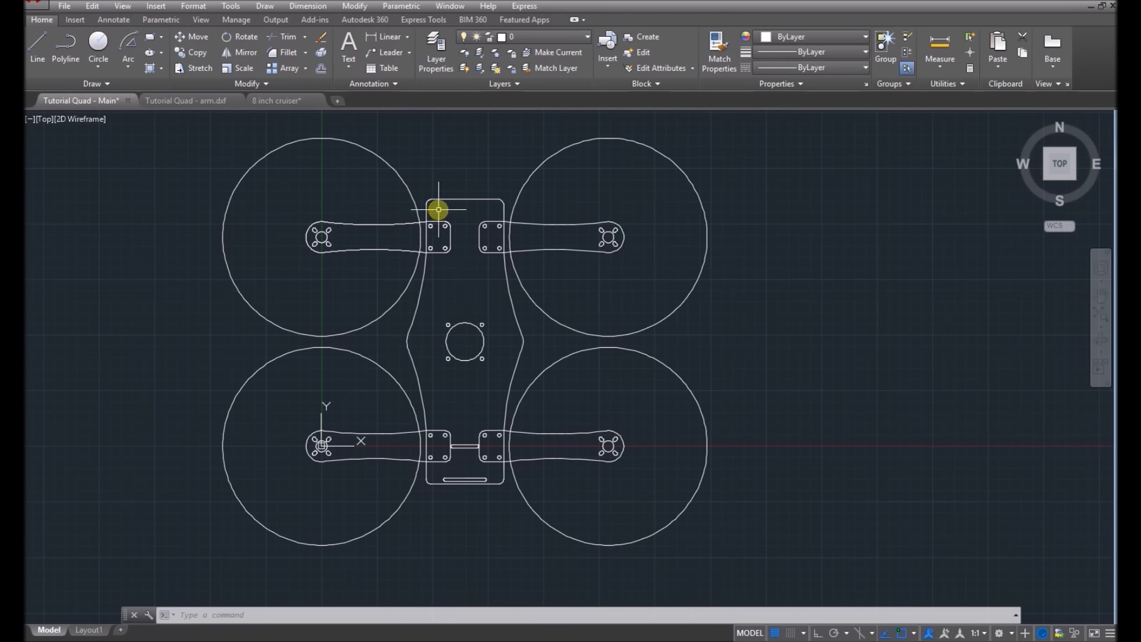
{"action": "scroll", "coordinate": [445, 223], "scroll_direction": "up", "scroll_amount": 2}
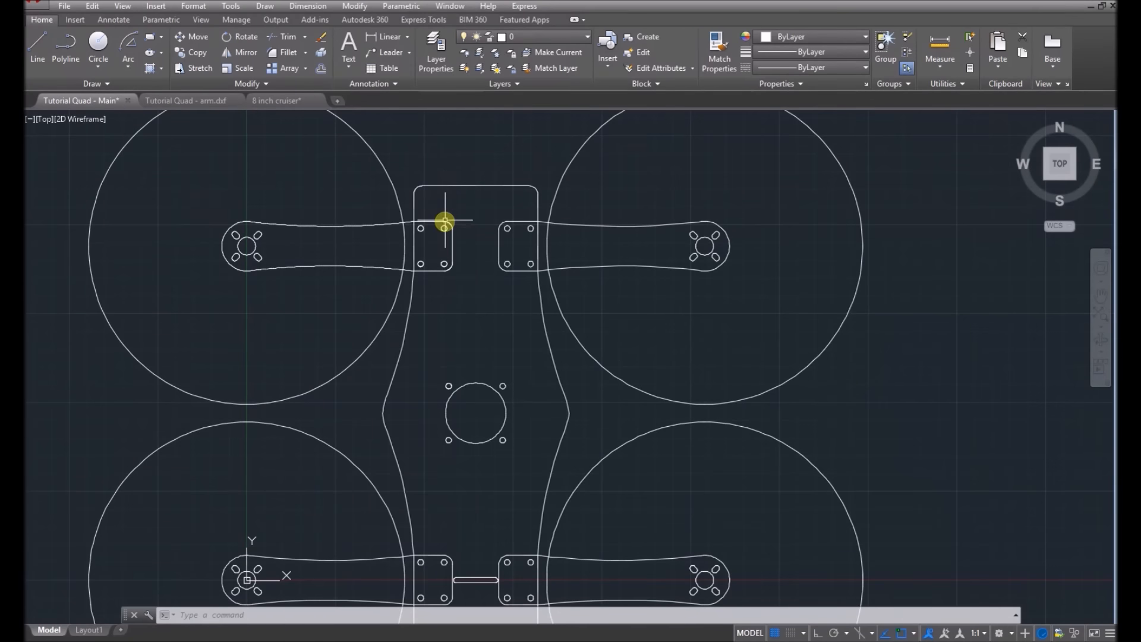
{"action": "scroll", "coordinate": [449, 259], "scroll_direction": "down", "scroll_amount": 2}
{"action": "scroll", "coordinate": [431, 446], "scroll_direction": "up", "scroll_amount": 2}
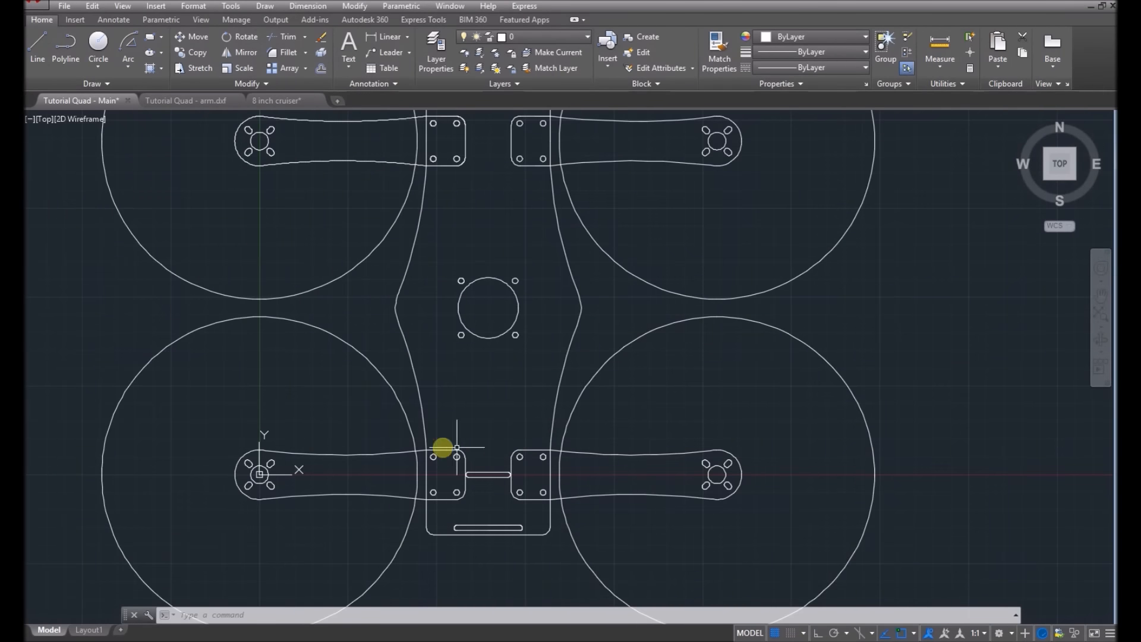
{"action": "scroll", "coordinate": [565, 448], "scroll_direction": "up", "scroll_amount": 2}
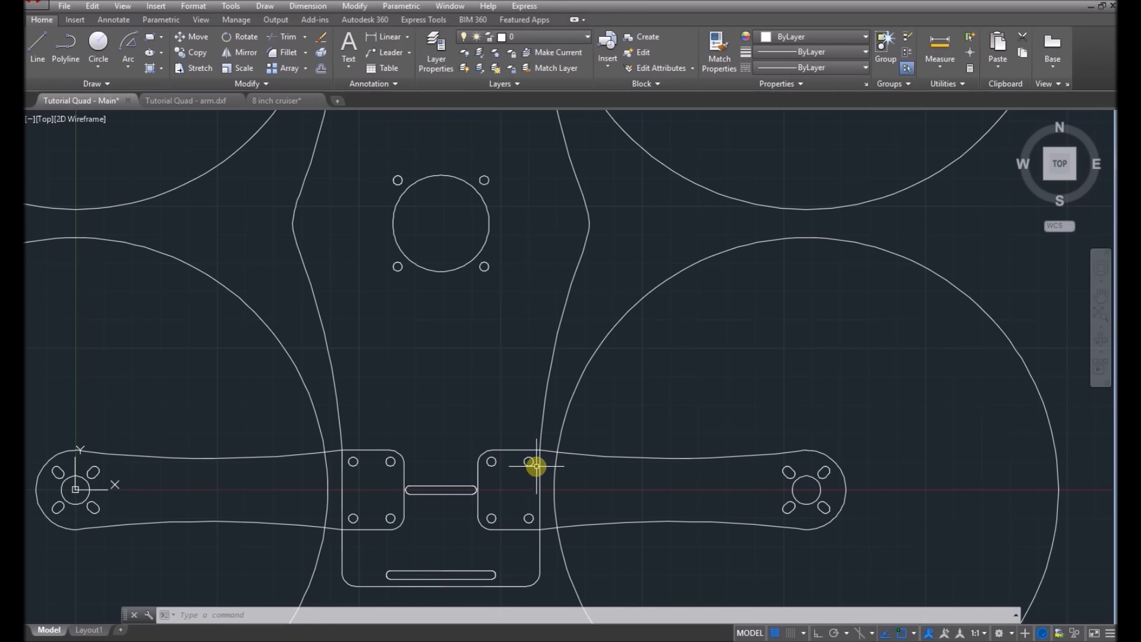
{"action": "scroll", "coordinate": [531, 462], "scroll_direction": "down", "scroll_amount": 2}
{"action": "scroll", "coordinate": [491, 425], "scroll_direction": "up", "scroll_amount": 2}
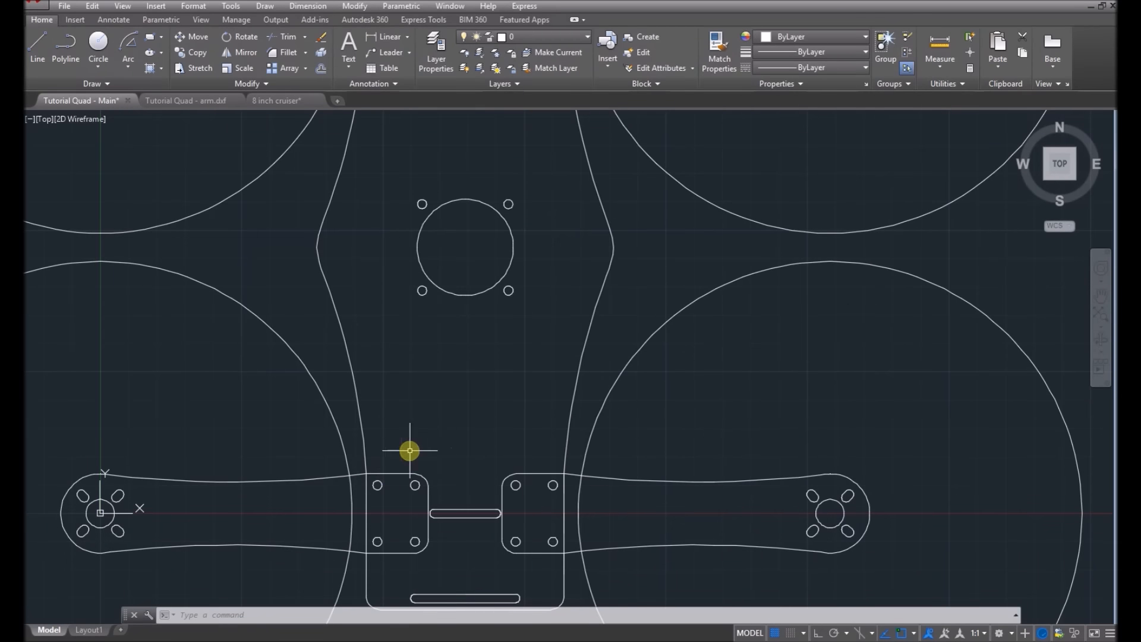
Draw an 8-unit line up from the lower left plate's upper outer hole and a circle of radius 1.6 at its end.
{"action": "left_click", "coordinate": [38, 48]}
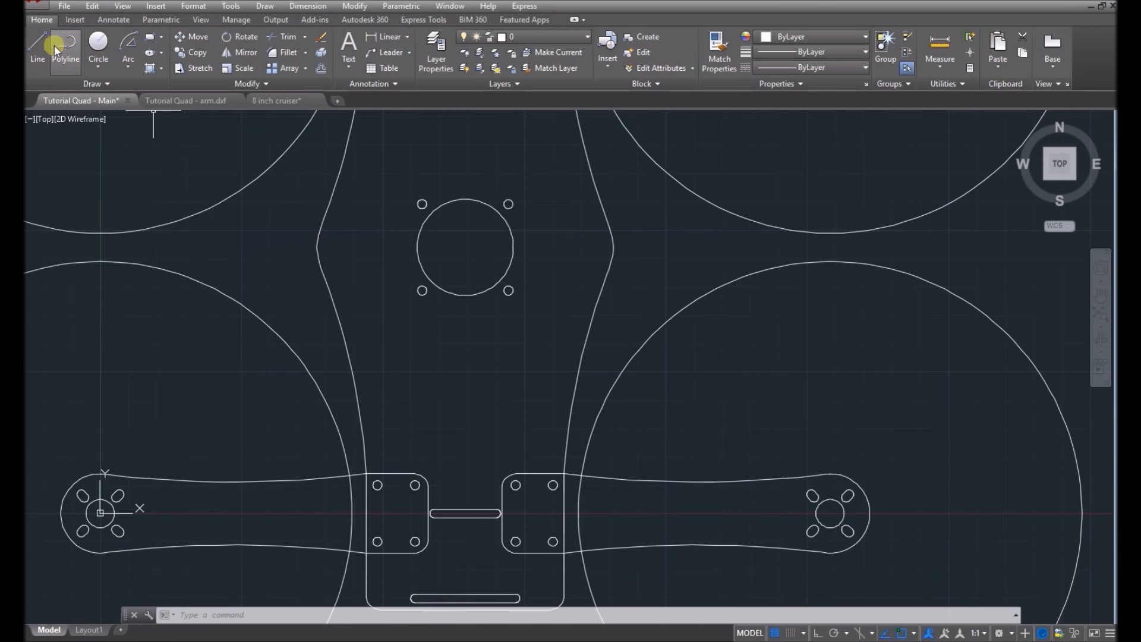
{"action": "left_click", "coordinate": [377, 485]}
{"action": "scroll", "coordinate": [386, 484], "scroll_direction": "up", "scroll_amount": 4}
{"action": "type", "text": "8"}
{"action": "key", "text": "Return"}
{"action": "key", "text": "Escape"}
{"action": "left_click", "coordinate": [86, 46]}
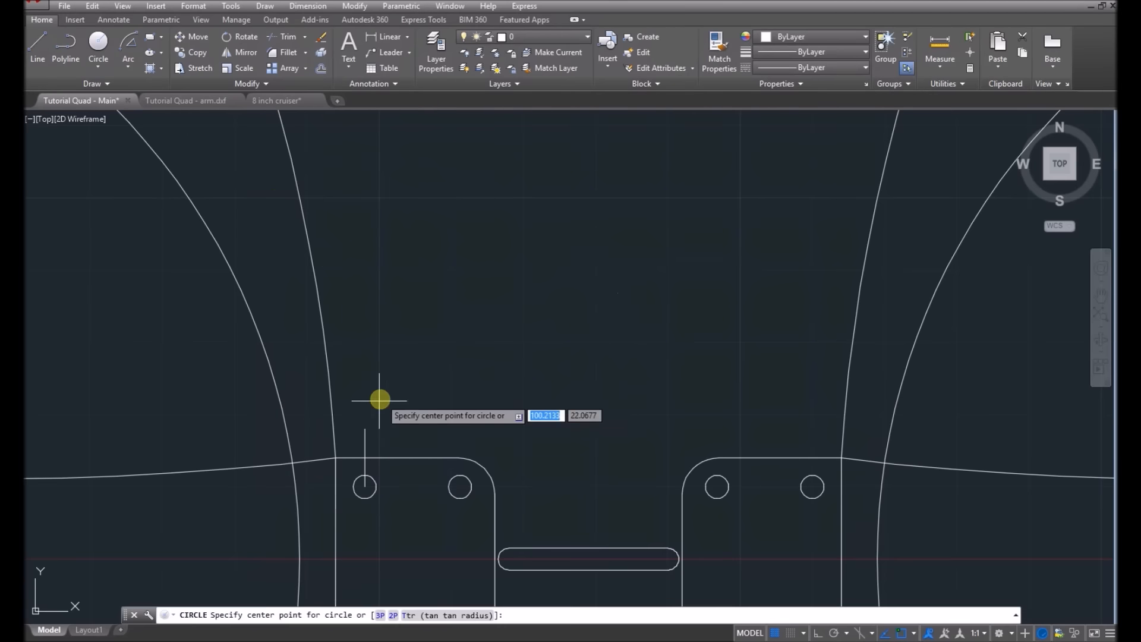
{"action": "left_click", "coordinate": [364, 428]}
{"action": "type", "text": "1.6"}
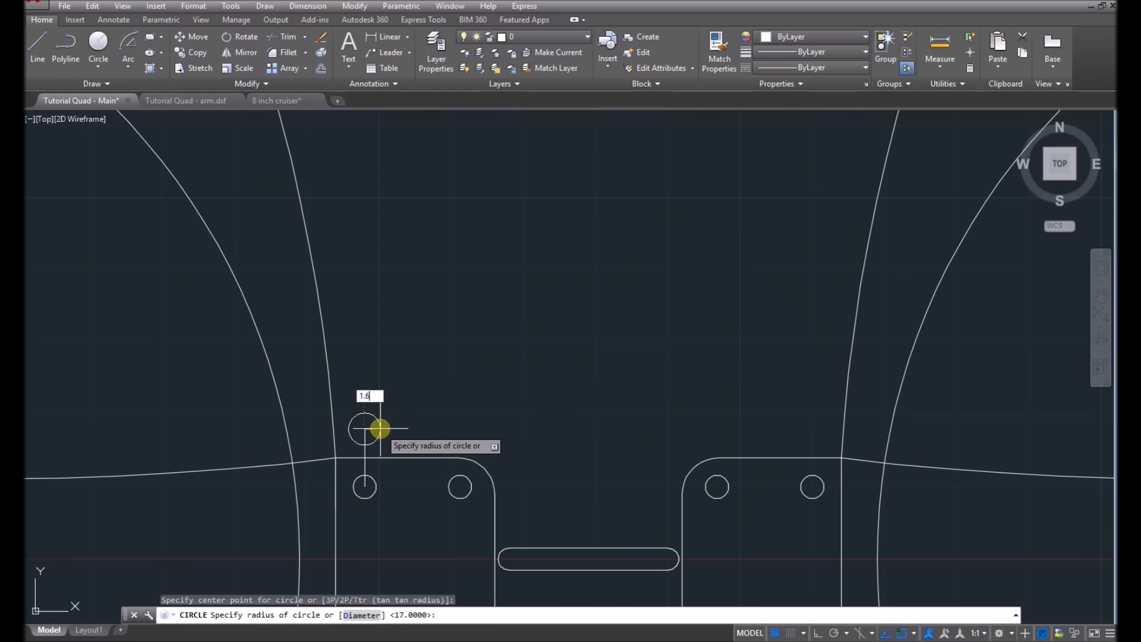
{"action": "key", "text": "Return"}
Draw a matching vertical line up from the lower right plate's upper outer hole, with a circle of radius 1.6 at its end.
{"action": "scroll", "coordinate": [365, 433], "scroll_direction": "down", "scroll_amount": 2}
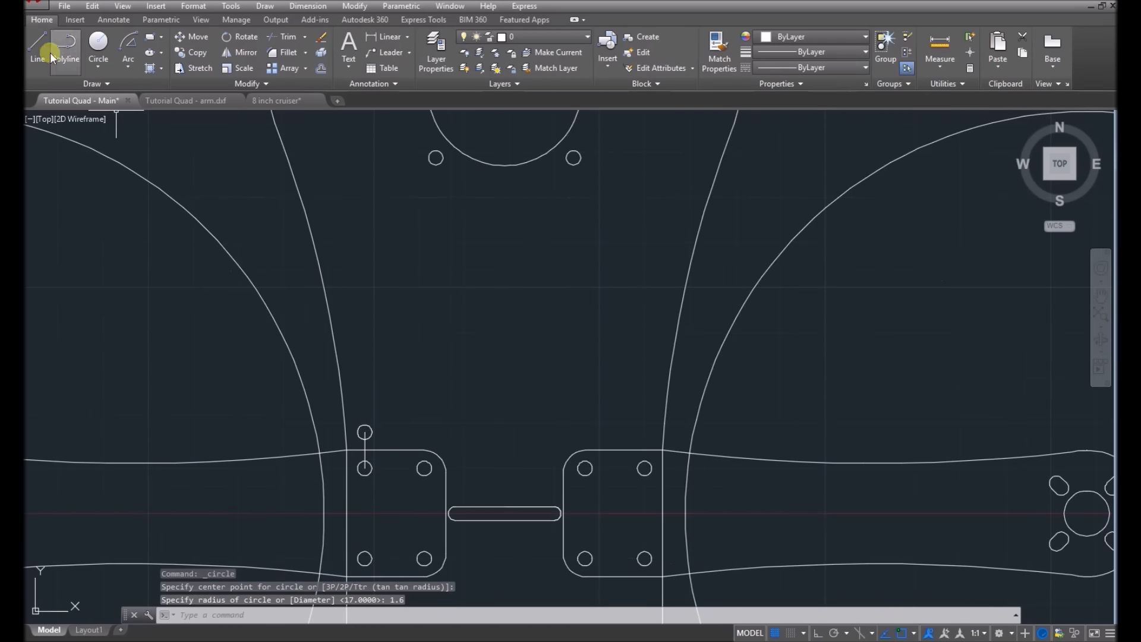
{"action": "left_click", "coordinate": [32, 48]}
{"action": "left_click", "coordinate": [644, 468]}
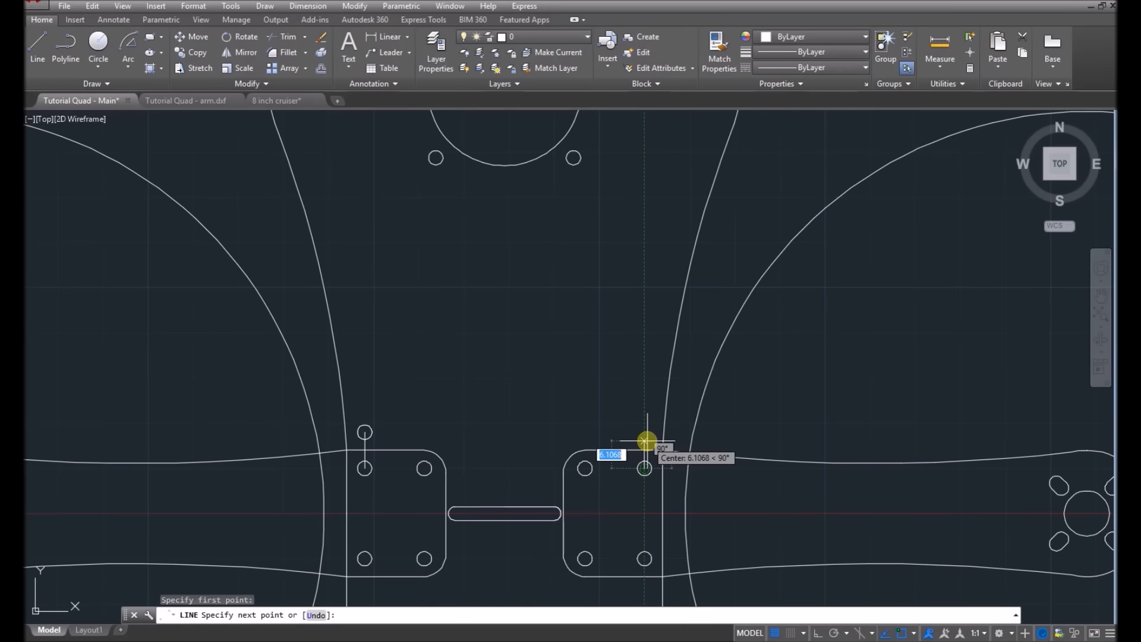
{"action": "left_click", "coordinate": [644, 433]}
{"action": "left_click", "coordinate": [98, 44]}
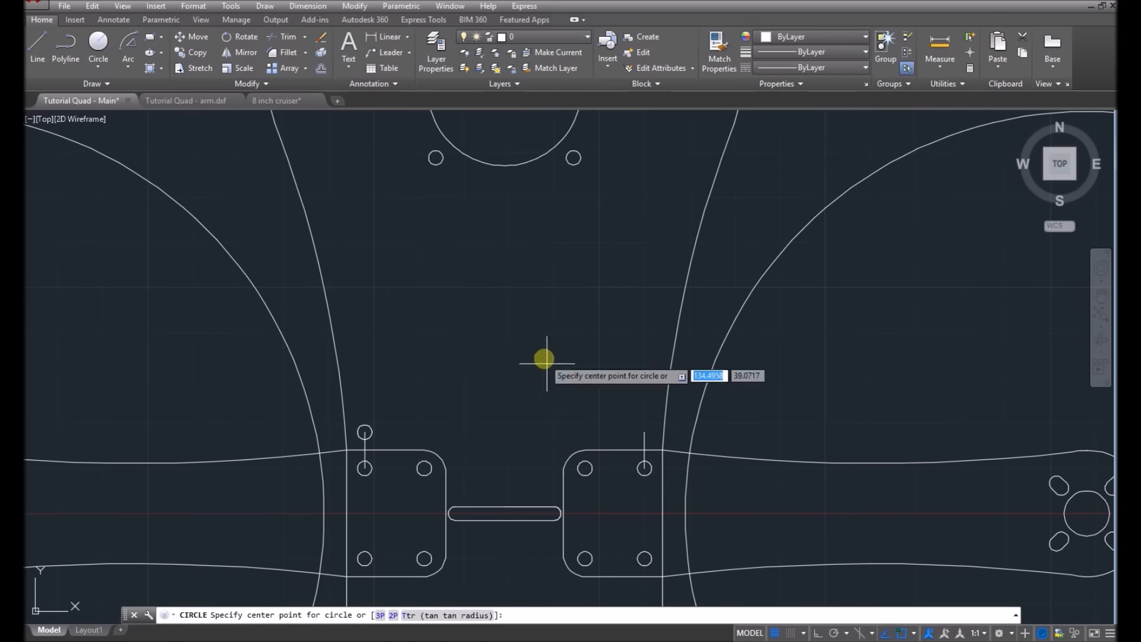
{"action": "left_click", "coordinate": [644, 432]}
{"action": "type", "text": "1.6"}
{"action": "key", "text": "Return"}
Draw a 46-unit horizontal construction line from the central circle's centre towards the body's left edge.
{"action": "scroll", "coordinate": [561, 509], "scroll_direction": "down", "scroll_amount": 4}
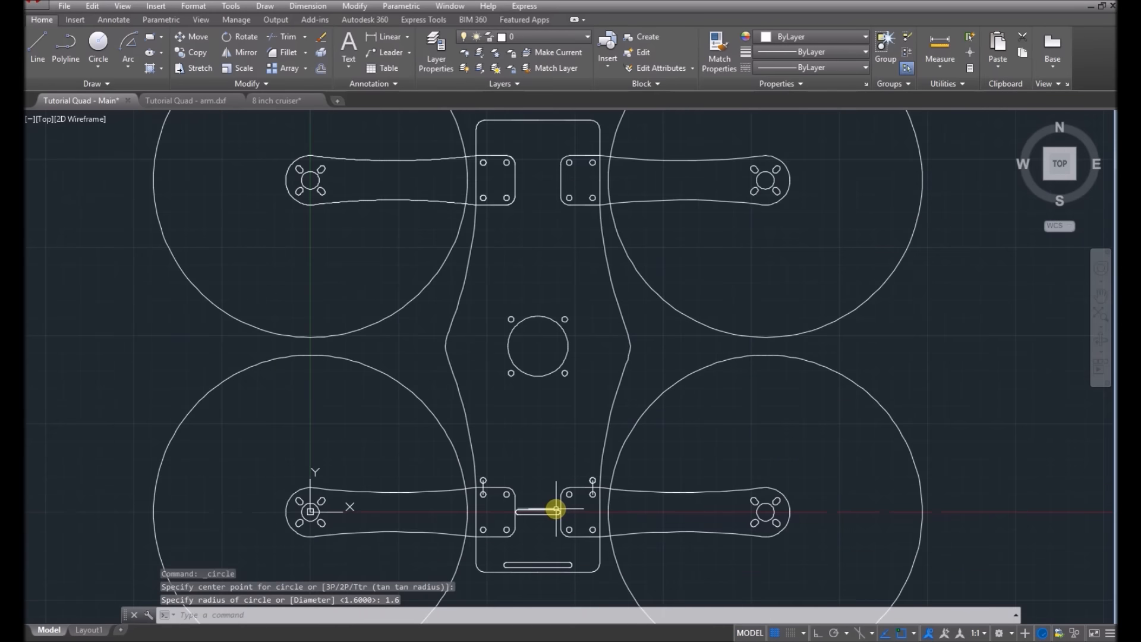
{"action": "scroll", "coordinate": [512, 257], "scroll_direction": "up", "scroll_amount": 3}
{"action": "type", "text": "l"}
{"action": "key", "text": "Return"}
{"action": "left_click", "coordinate": [552, 398]}
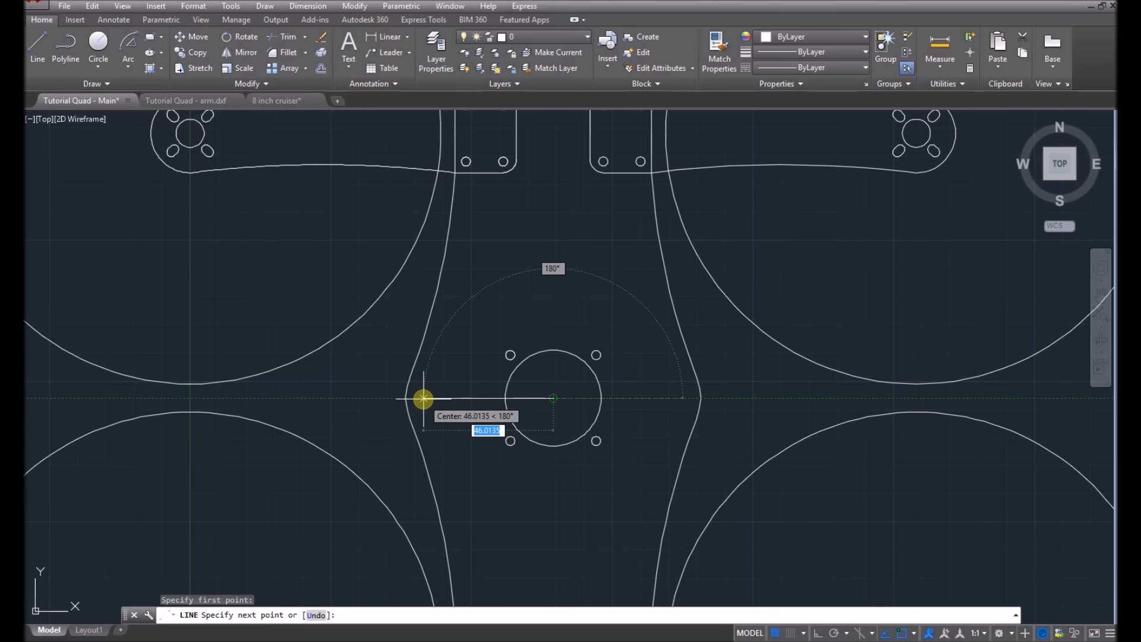
{"action": "type", "text": "46"}
{"action": "key", "text": "Return"}
{"action": "key", "text": "Escape"}
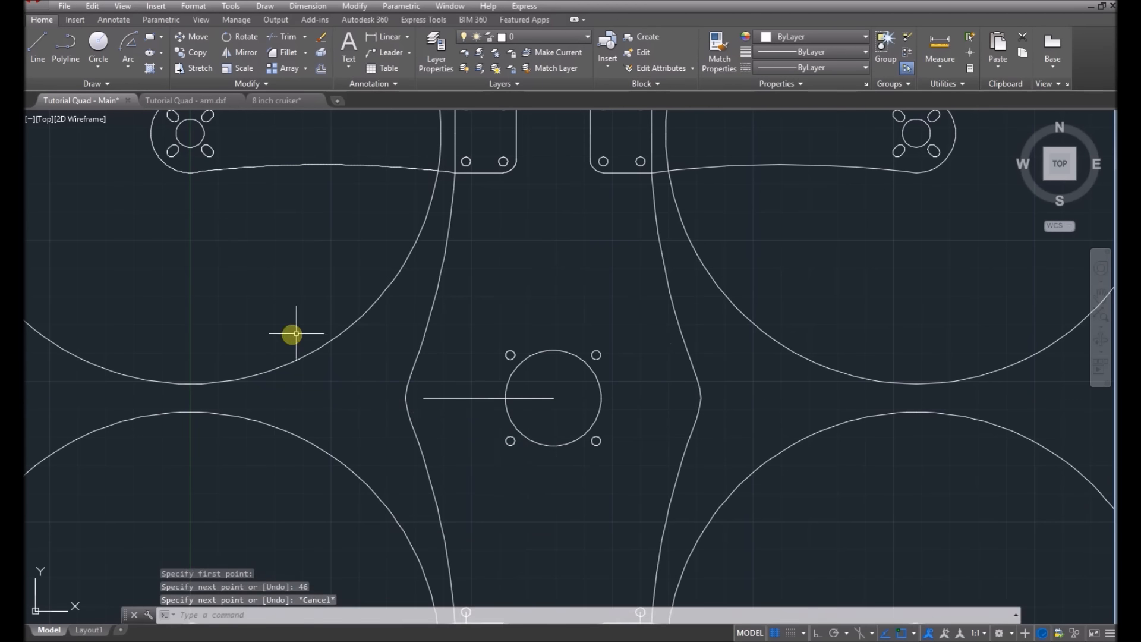
Erase the short vertical construction lines between the new holes and the lower mounting plates.
{"action": "scroll", "coordinate": [372, 272], "scroll_direction": "down", "scroll_amount": 2}
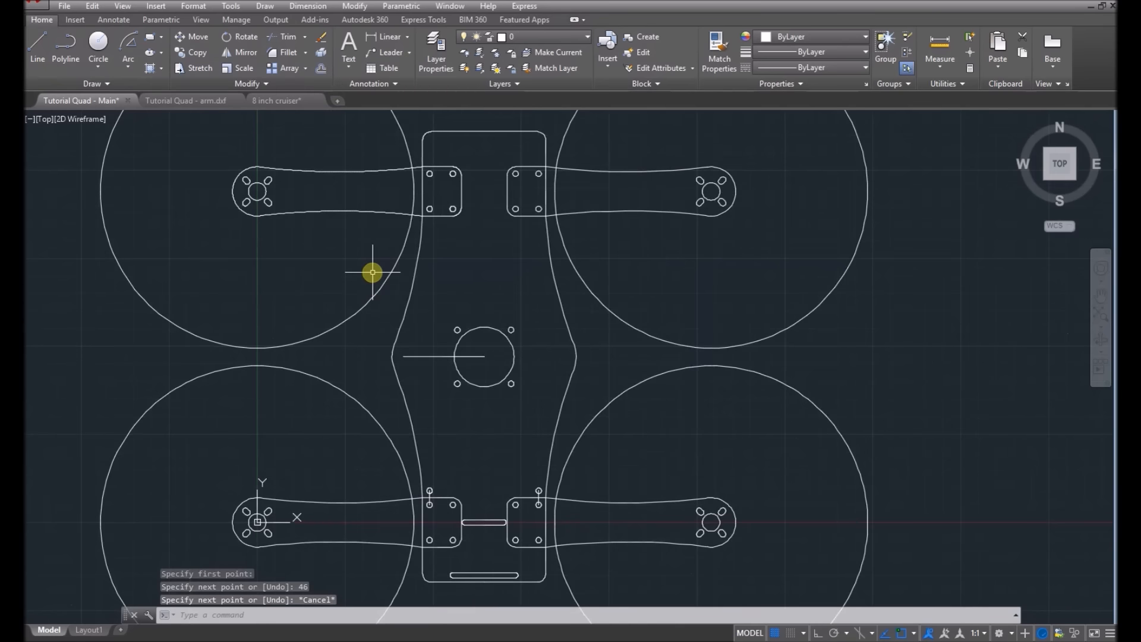
{"action": "scroll", "coordinate": [545, 480], "scroll_direction": "up", "scroll_amount": 3}
{"action": "left_click", "coordinate": [541, 512]}
{"action": "left_click", "coordinate": [523, 473]}
{"action": "key", "text": "Delete"}
Draw a small hole circle at the centre of the body's rounded upper left corner.
{"action": "scroll", "coordinate": [568, 522], "scroll_direction": "down", "scroll_amount": 2}
{"action": "middle_click_drag", "start_coordinate": [380, 208], "coordinate": [380, 470]}
{"action": "scroll", "coordinate": [380, 208], "scroll_direction": "up", "scroll_amount": 2}
{"action": "left_click", "coordinate": [37, 47]}
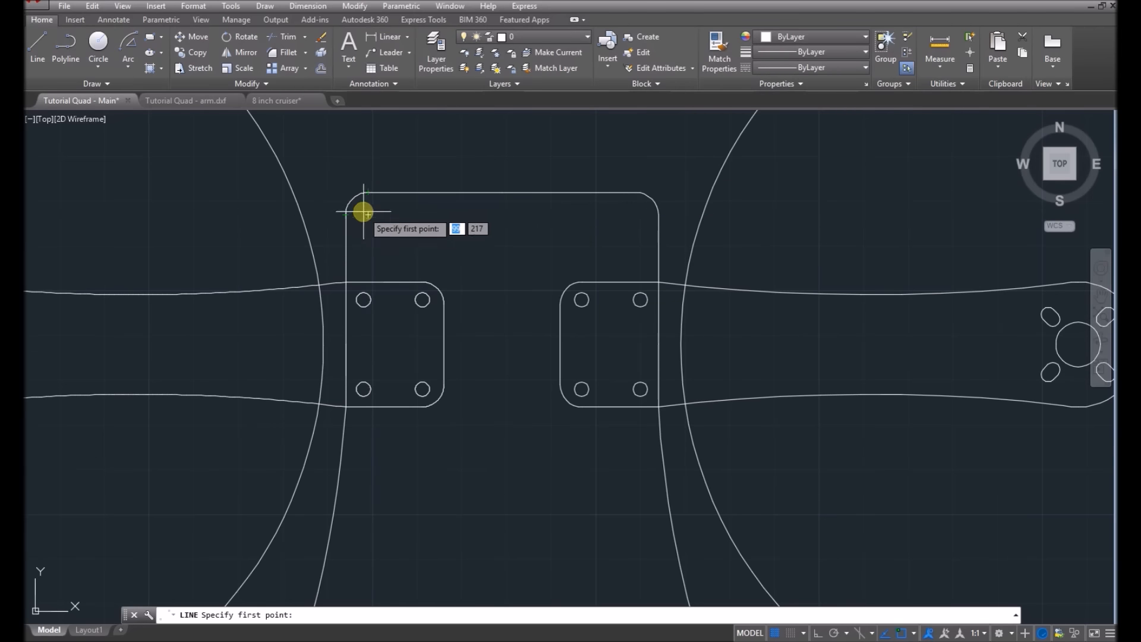
{"action": "left_click", "coordinate": [109, 43]}
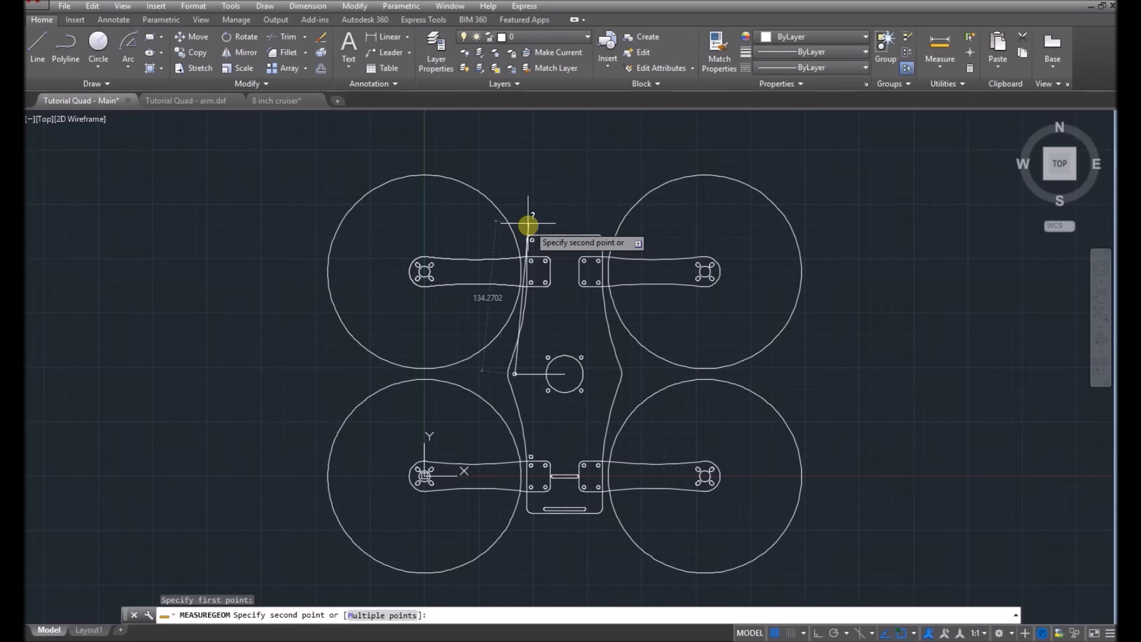
Erase the horizontal construction line between the central circle and the hole at the body's left edge.
{"action": "key", "text": "Escape"}
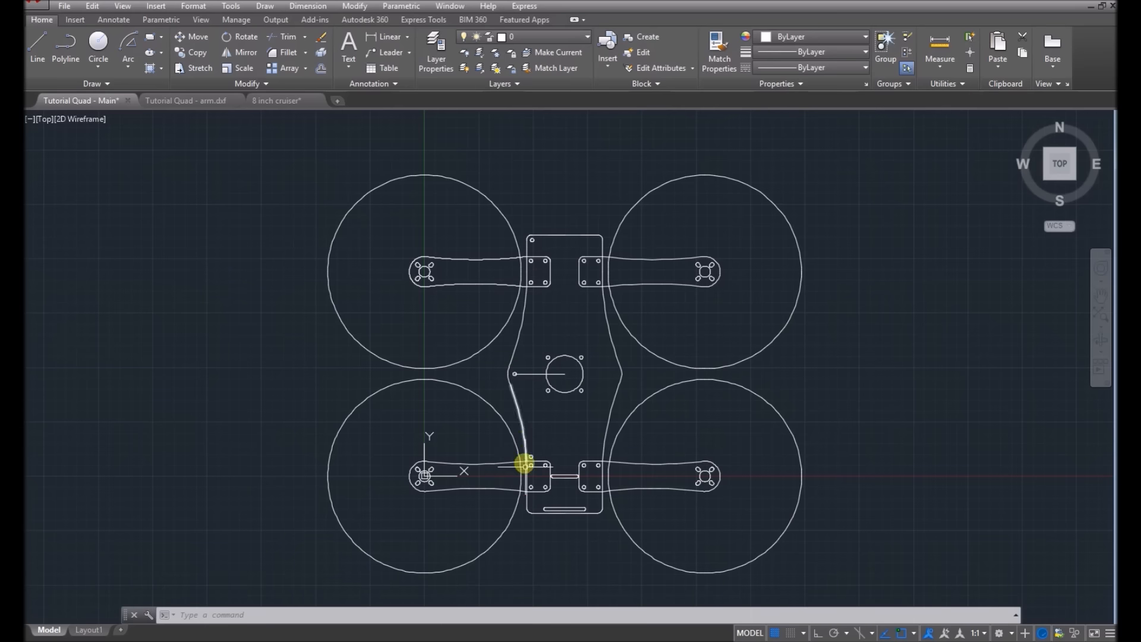
{"action": "scroll", "coordinate": [552, 297], "scroll_direction": "up", "scroll_amount": 2}
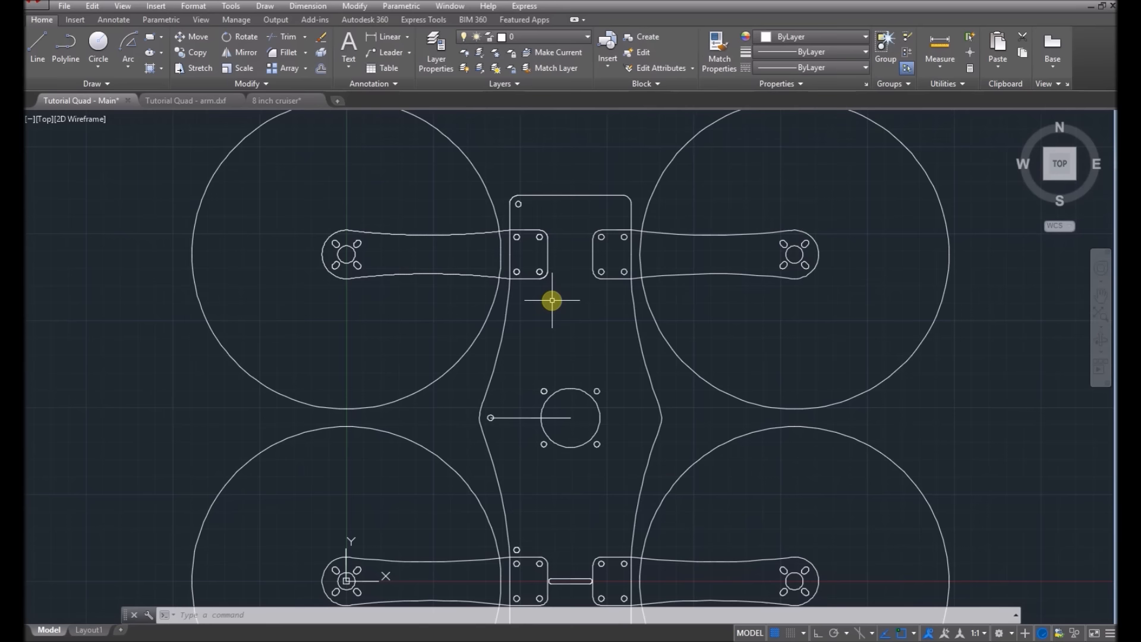
{"action": "left_click", "coordinate": [514, 418]}
{"action": "key", "text": "Delete"}
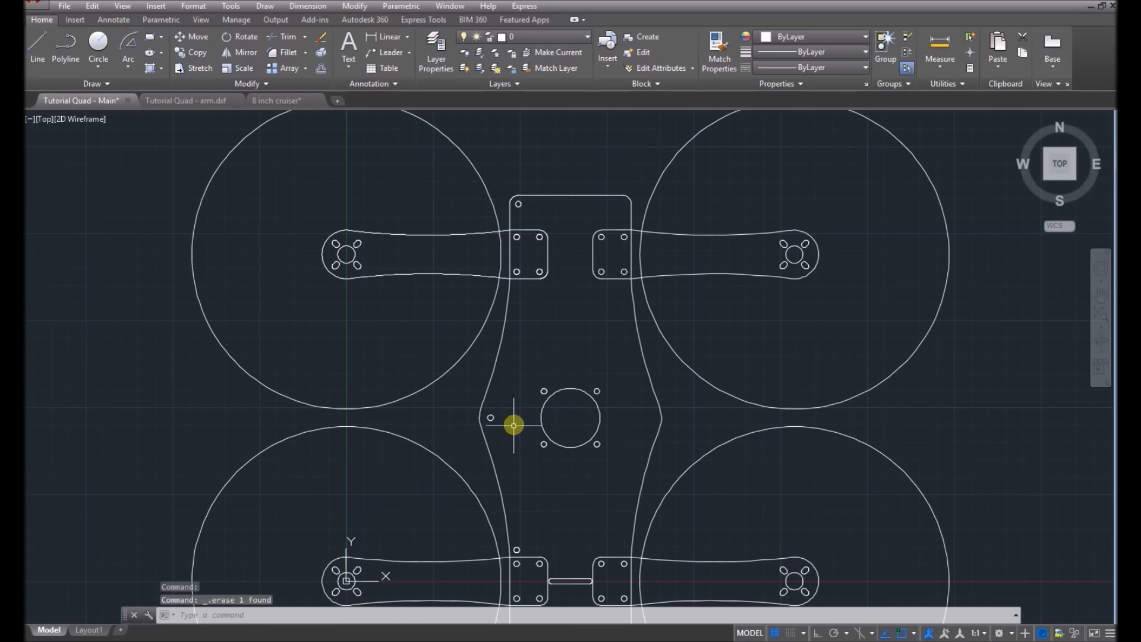
{"action": "left_click", "coordinate": [515, 549]}
{"action": "left_click", "coordinate": [490, 418]}
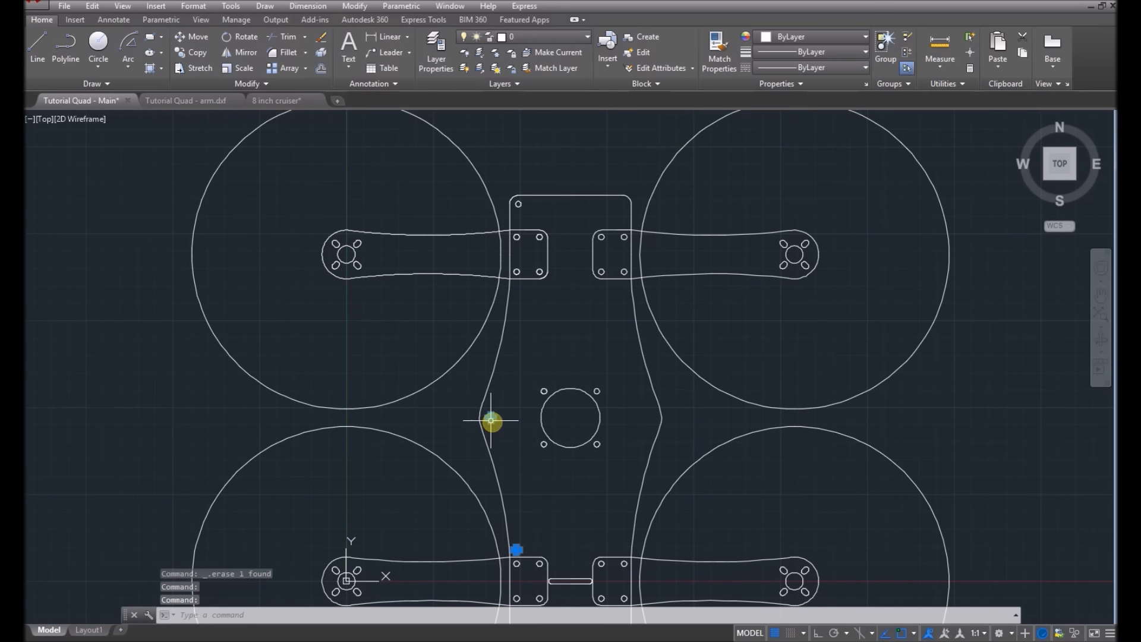
{"action": "left_click", "coordinate": [520, 205]}
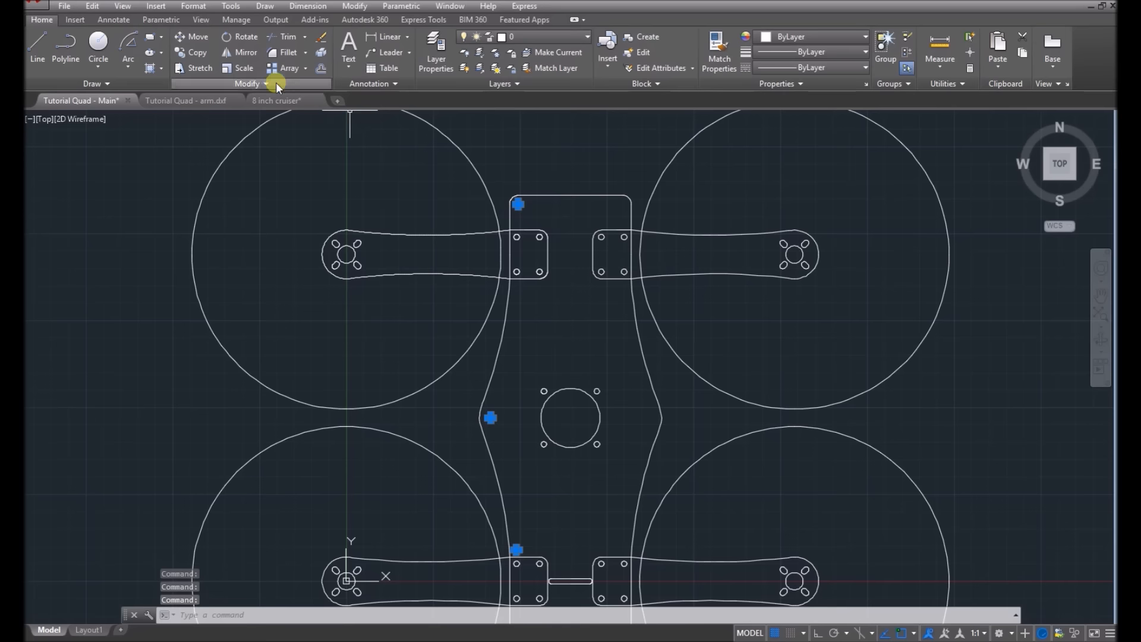
{"action": "left_click", "coordinate": [244, 43]}
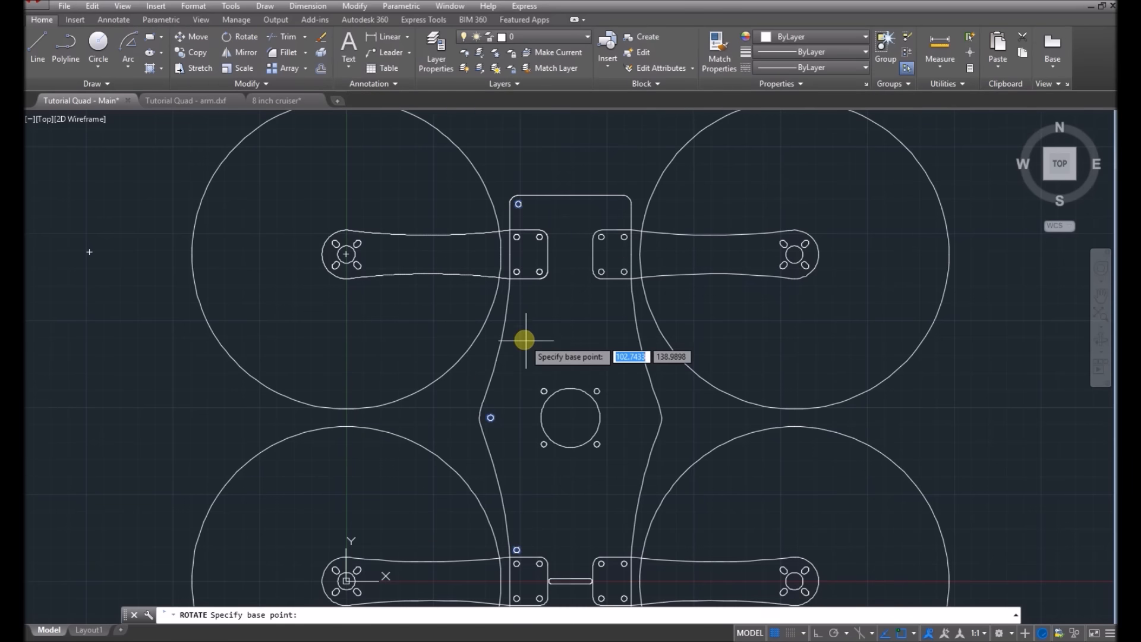
{"action": "key", "text": "Escape"}
{"action": "key", "text": "Escape"}
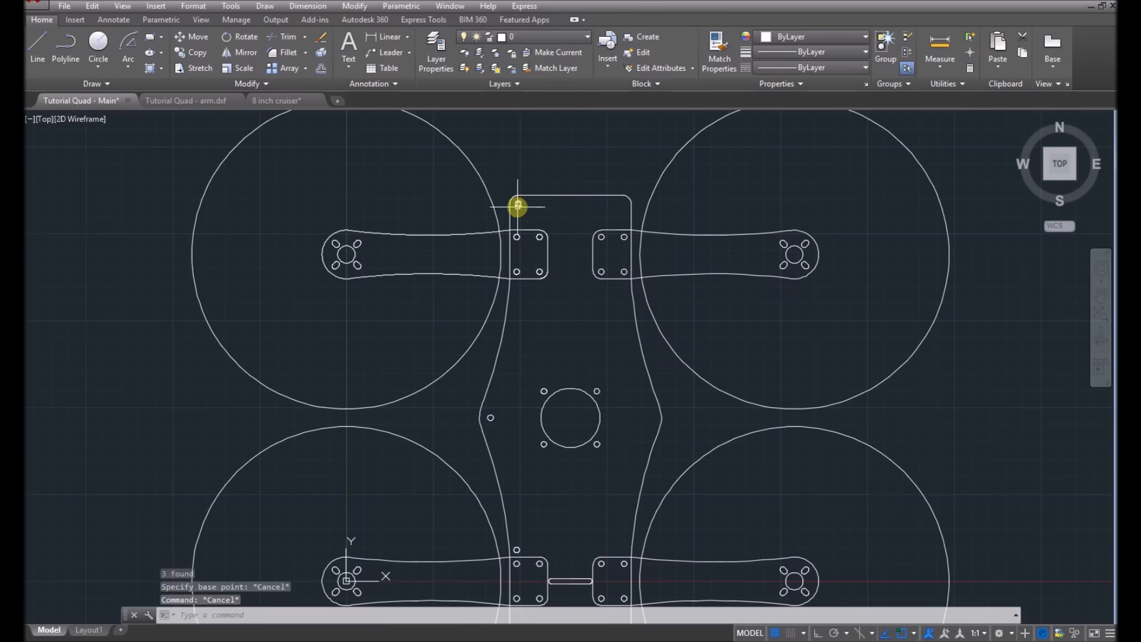
Mirror the three new holes along the body's left edge to its right side.
{"action": "left_click", "coordinate": [518, 204]}
{"action": "left_click", "coordinate": [490, 417]}
{"action": "left_click", "coordinate": [517, 550]}
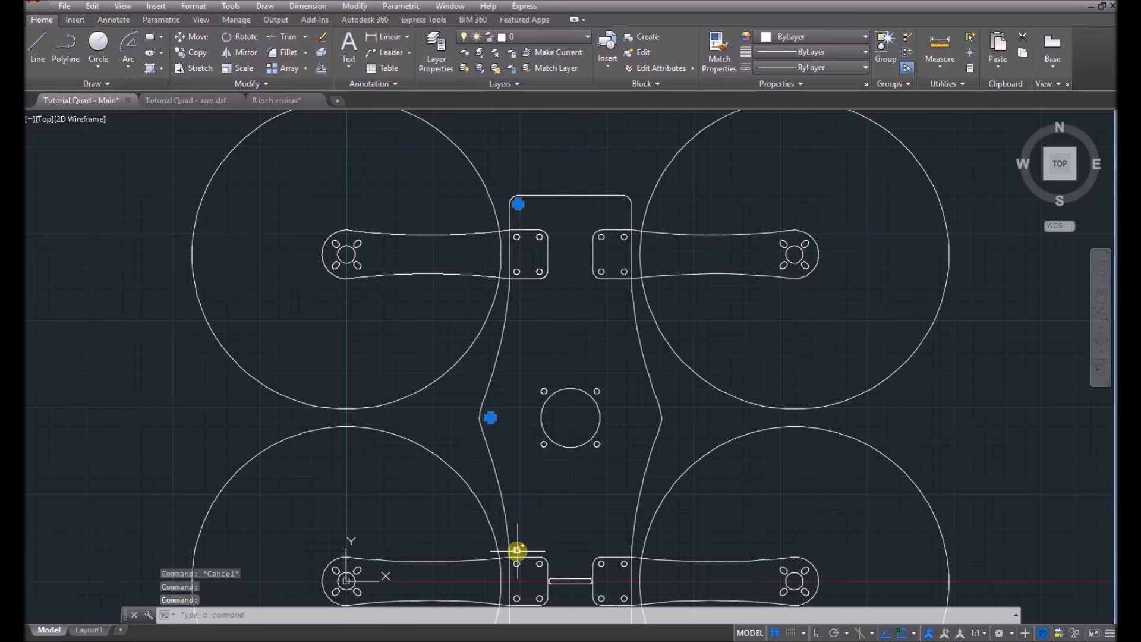
{"action": "left_click", "coordinate": [245, 53]}
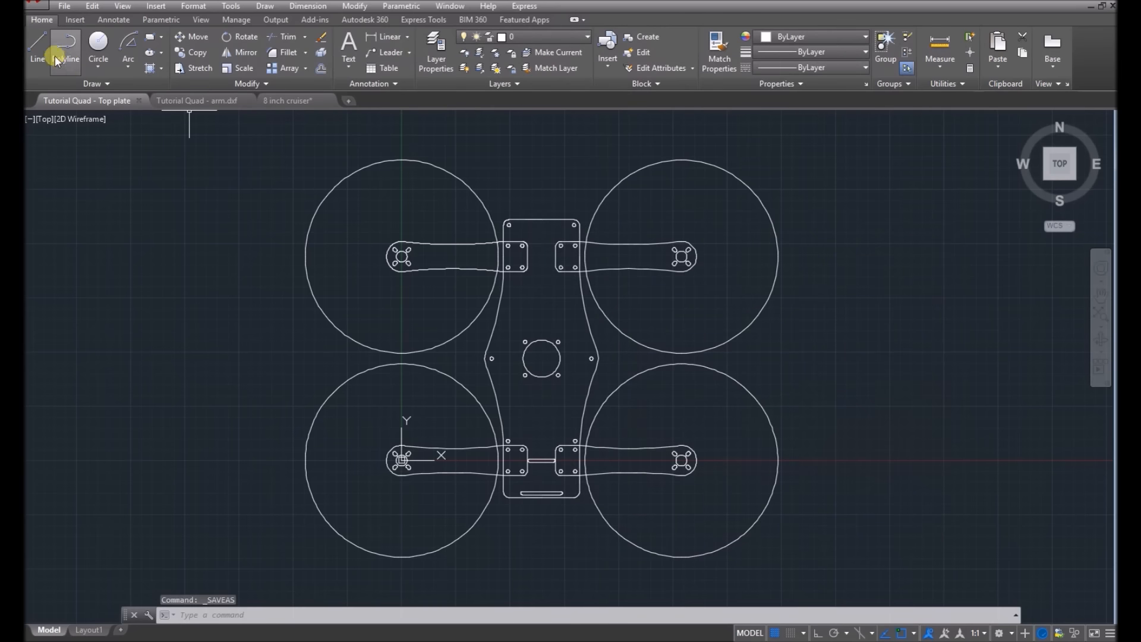
Open the Tutorial Quad - Main drawing alongside the Top plate drawing.
{"action": "left_click", "coordinate": [29, 8]}
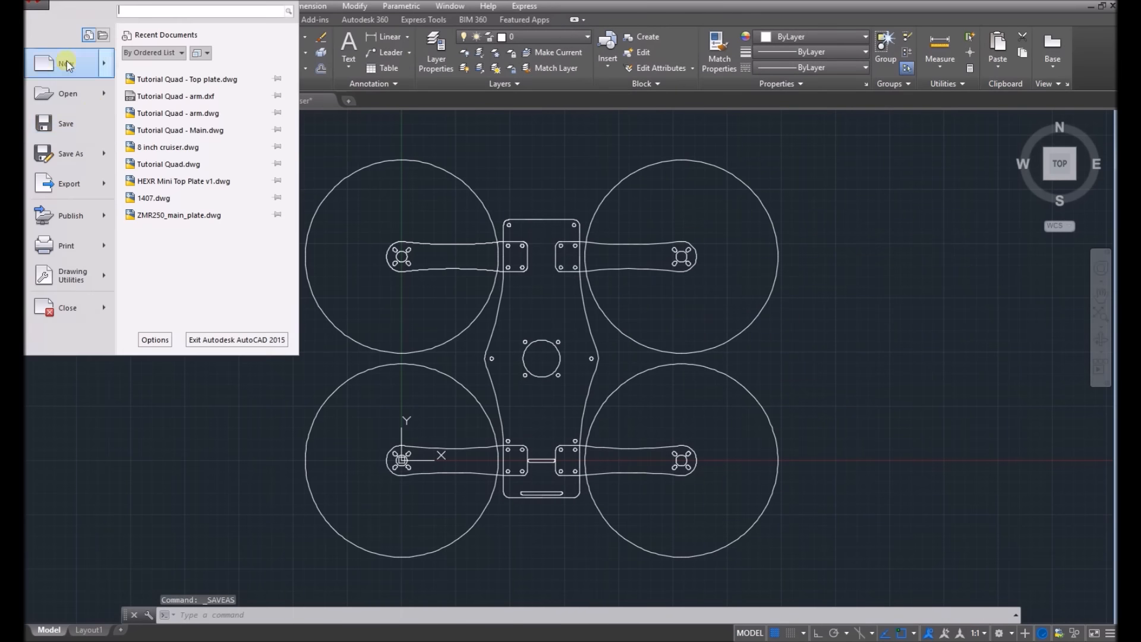
{"action": "left_click", "coordinate": [74, 93]}
{"action": "left_click", "coordinate": [544, 225]}
{"action": "double_click", "coordinate": [544, 225]}
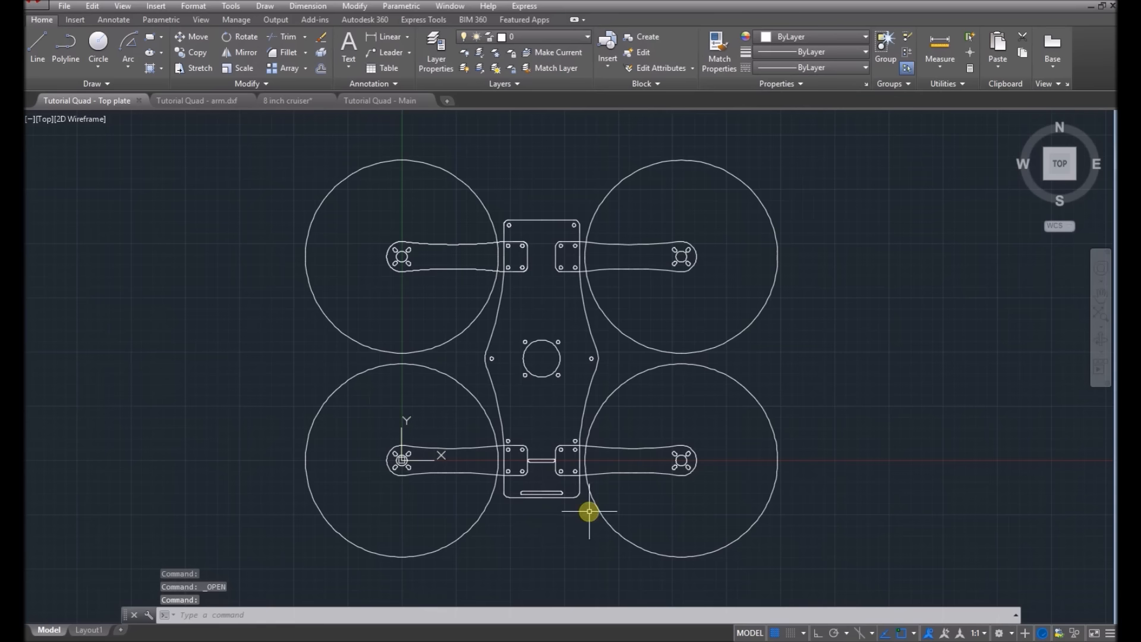
Erase the four large propeller circles and all four arms with their motor mounts from the Top plate drawing.
{"action": "left_click", "coordinate": [859, 587]}
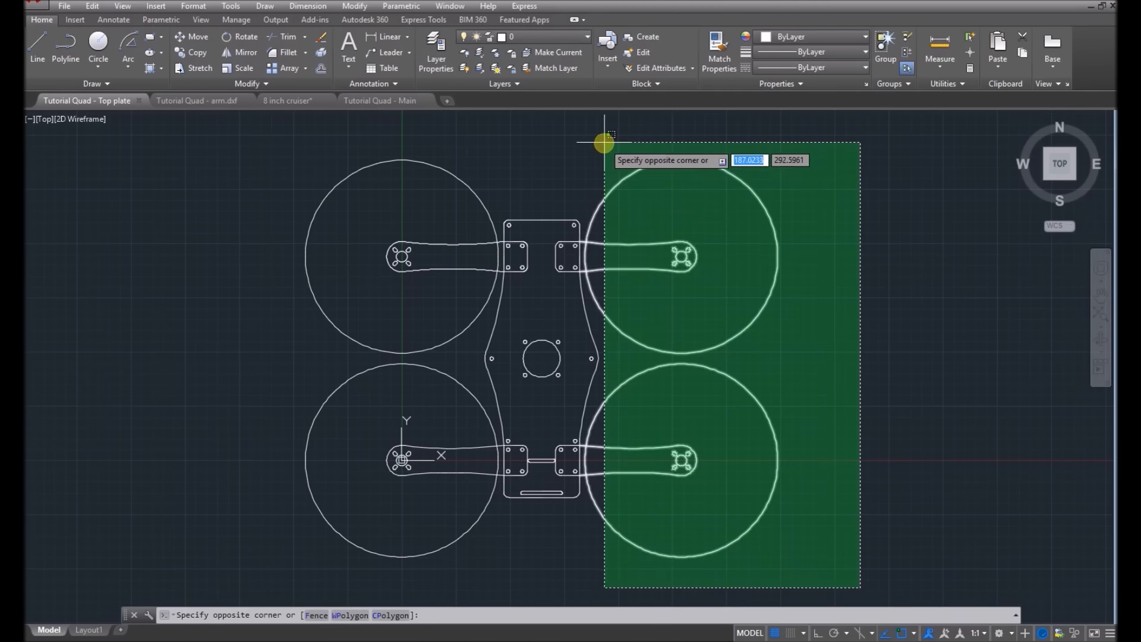
{"action": "left_click", "coordinate": [605, 142]}
{"action": "left_click", "coordinate": [475, 588]}
{"action": "left_click", "coordinate": [279, 142]}
{"action": "key", "text": "Delete"}
Erase the central circle and the four small holes around it.
{"action": "middle_click_drag", "start_coordinate": [554, 366], "coordinate": [522, 436]}
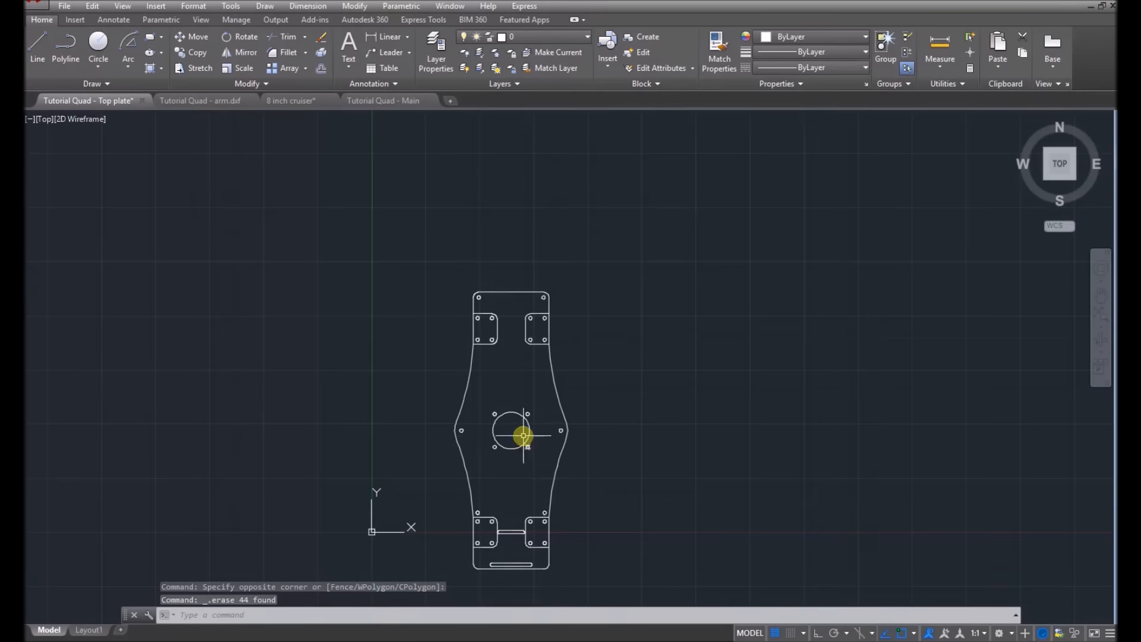
{"action": "scroll", "coordinate": [519, 437], "scroll_direction": "up", "scroll_amount": 2}
{"action": "left_click", "coordinate": [552, 479]}
{"action": "left_click", "coordinate": [449, 383]}
{"action": "key", "text": "Delete"}
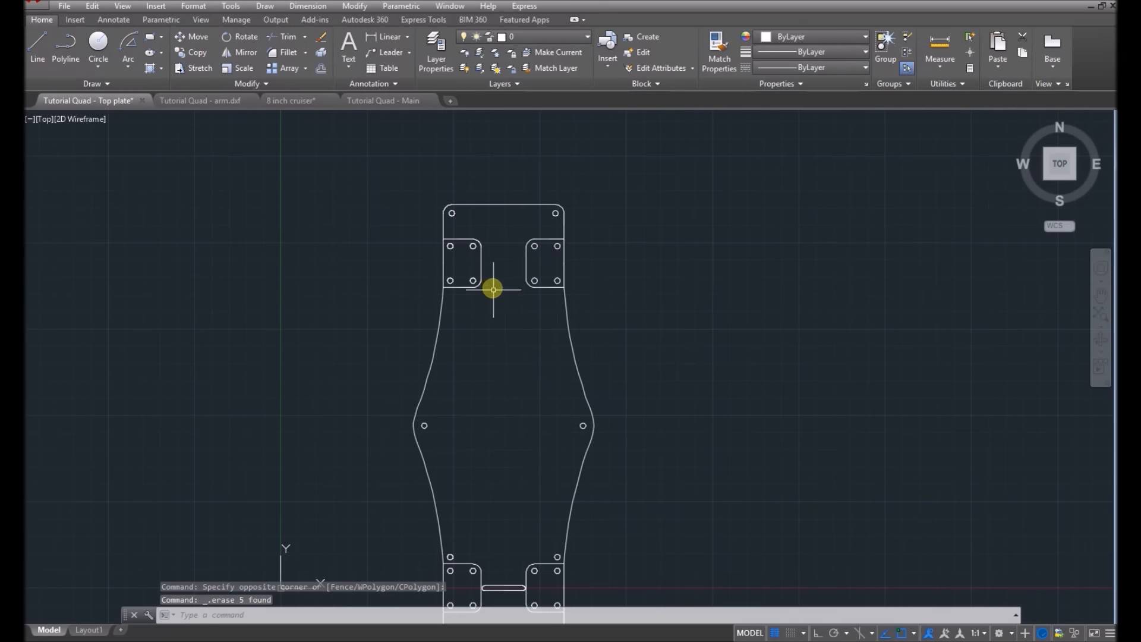
Erase the two upper arm mounting plates together with their bolt holes.
{"action": "left_click", "coordinate": [496, 301]}
{"action": "left_click", "coordinate": [447, 237]}
{"action": "key", "text": "Delete"}
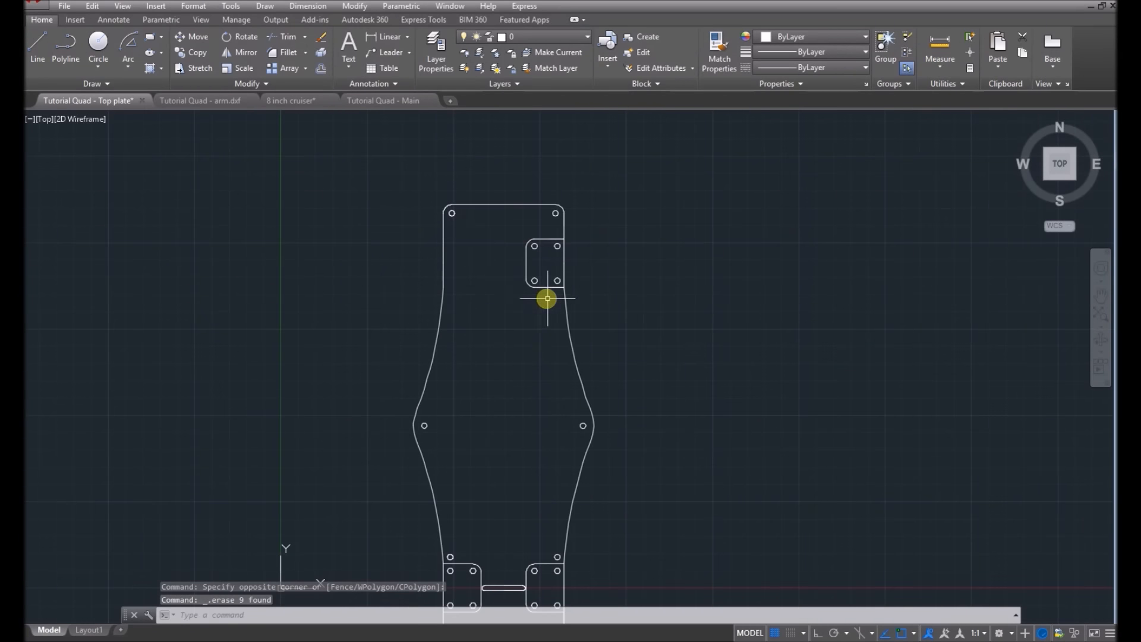
{"action": "left_click", "coordinate": [557, 296]}
{"action": "left_click", "coordinate": [522, 246]}
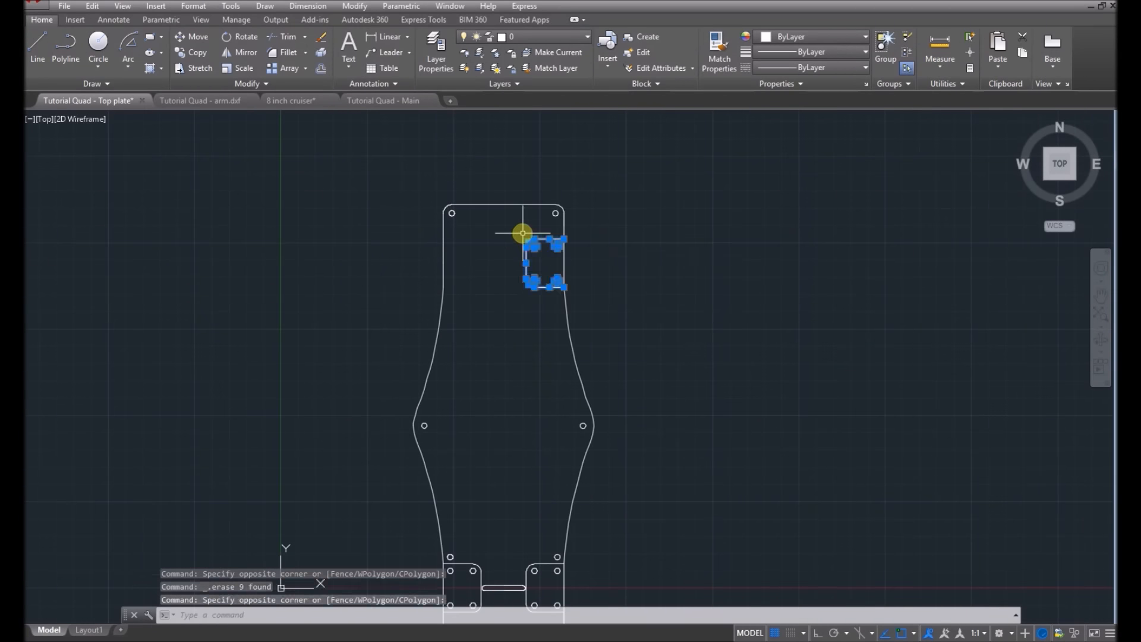
{"action": "key", "text": "Delete"}
{"action": "scroll", "coordinate": [487, 189], "scroll_direction": "down", "scroll_amount": 2}
{"action": "scroll", "coordinate": [467, 487], "scroll_direction": "up", "scroll_amount": 2}
{"action": "scroll", "coordinate": [511, 395], "scroll_direction": "up", "scroll_amount": 2}
{"action": "scroll", "coordinate": [501, 400], "scroll_direction": "down", "scroll_amount": 4}
{"action": "scroll", "coordinate": [493, 398], "scroll_direction": "up", "scroll_amount": 2}
{"action": "scroll", "coordinate": [493, 398], "scroll_direction": "up", "scroll_amount": 3}
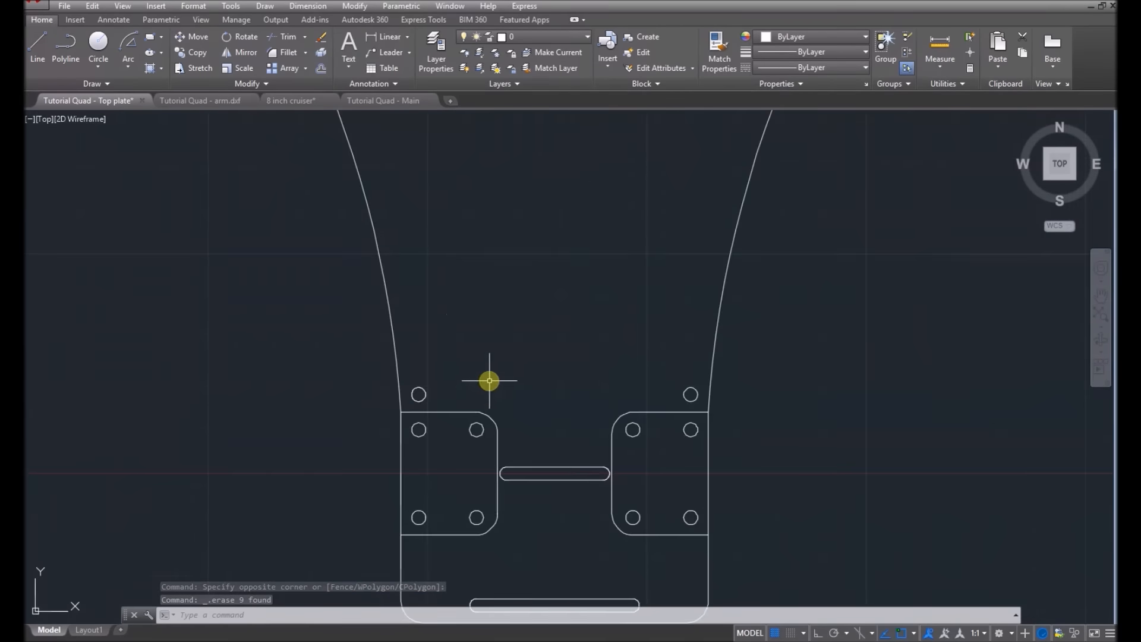
{"action": "scroll", "coordinate": [420, 394], "scroll_direction": "down", "scroll_amount": 2}
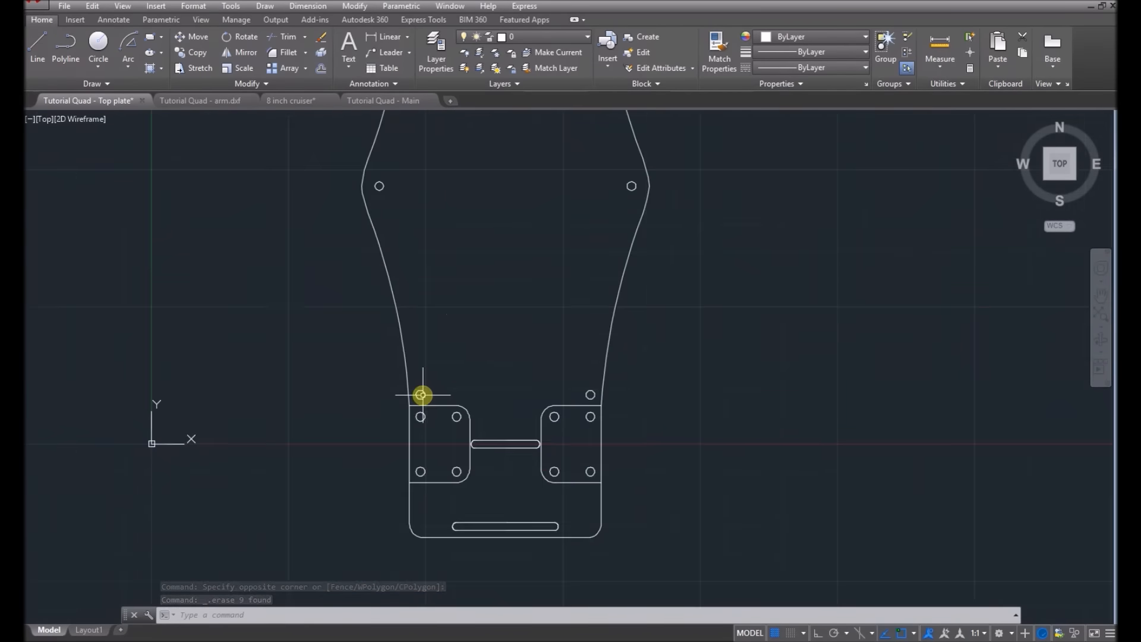
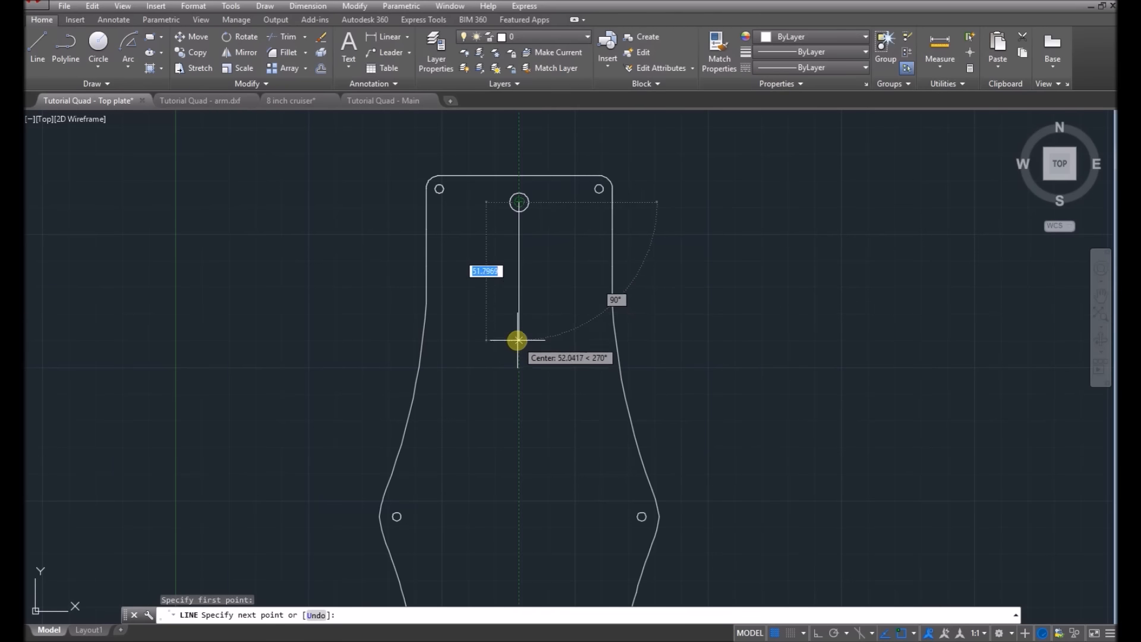
Try a 50-unit line straight down from the upper circle's centre with a 25-unit segment to the left, and undo it.
{"action": "type", "text": "50"}
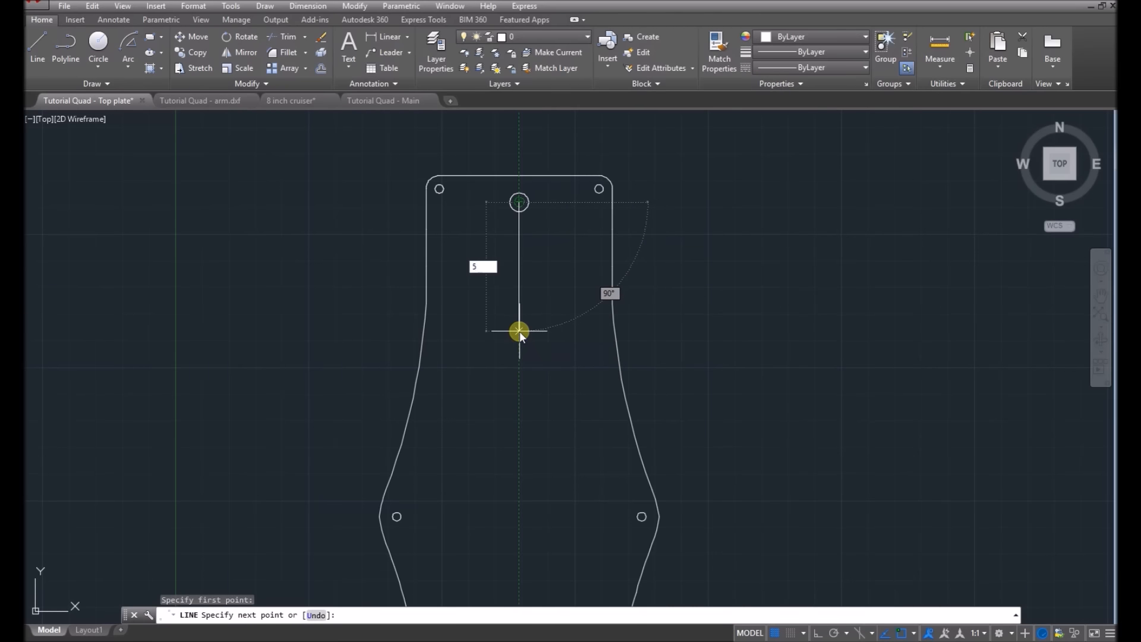
{"action": "key", "text": "Return"}
{"action": "scroll", "coordinate": [505, 308], "scroll_direction": "down", "scroll_amount": 2}
{"action": "scroll", "coordinate": [493, 306], "scroll_direction": "up", "scroll_amount": 4}
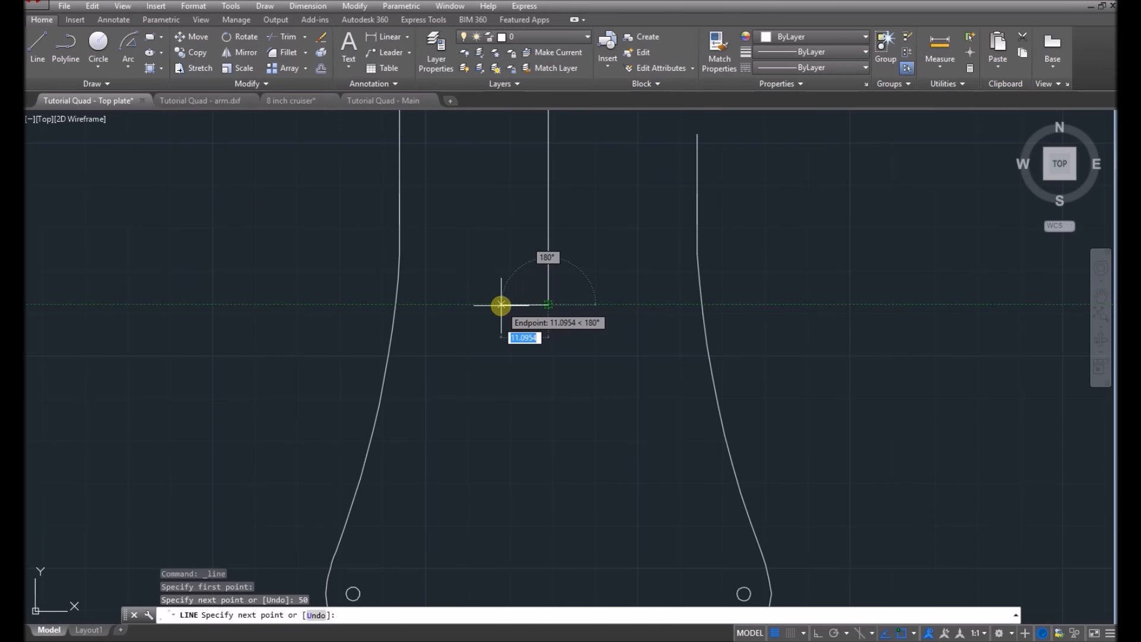
{"action": "type", "text": "25"}
{"action": "key", "text": "Return"}
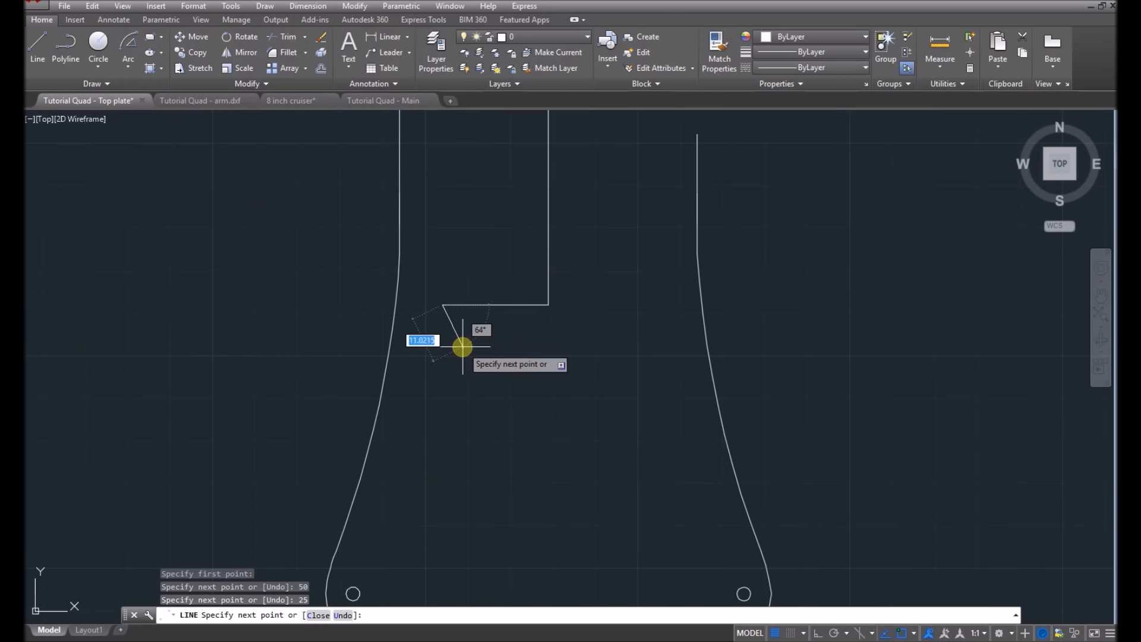
{"action": "key", "text": "Escape"}
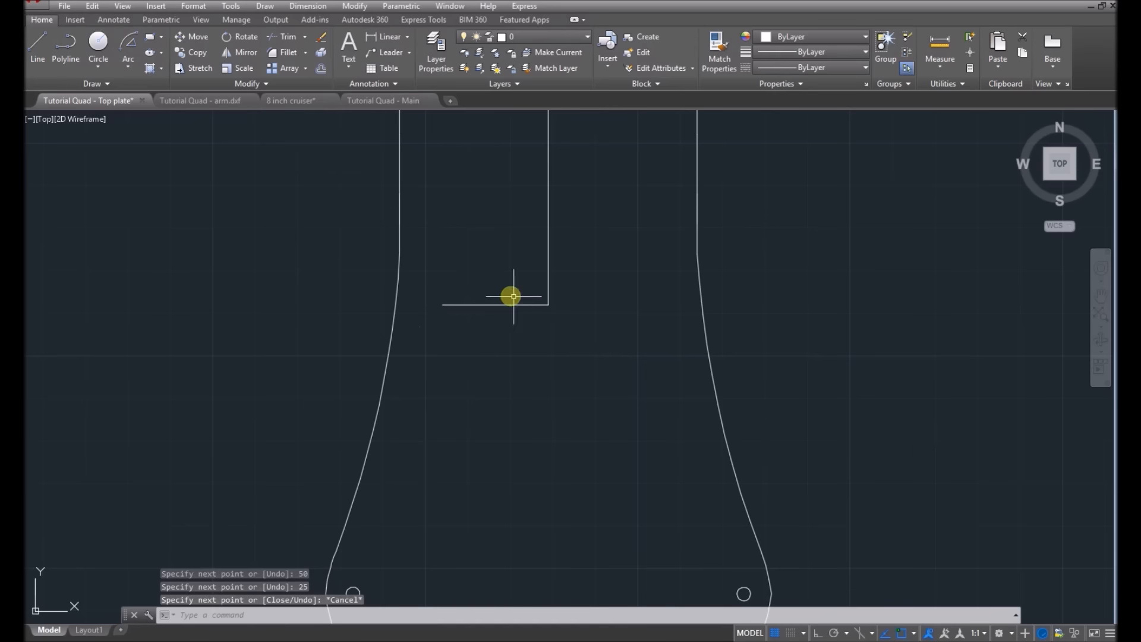
{"action": "key", "text": "ctrl+z"}
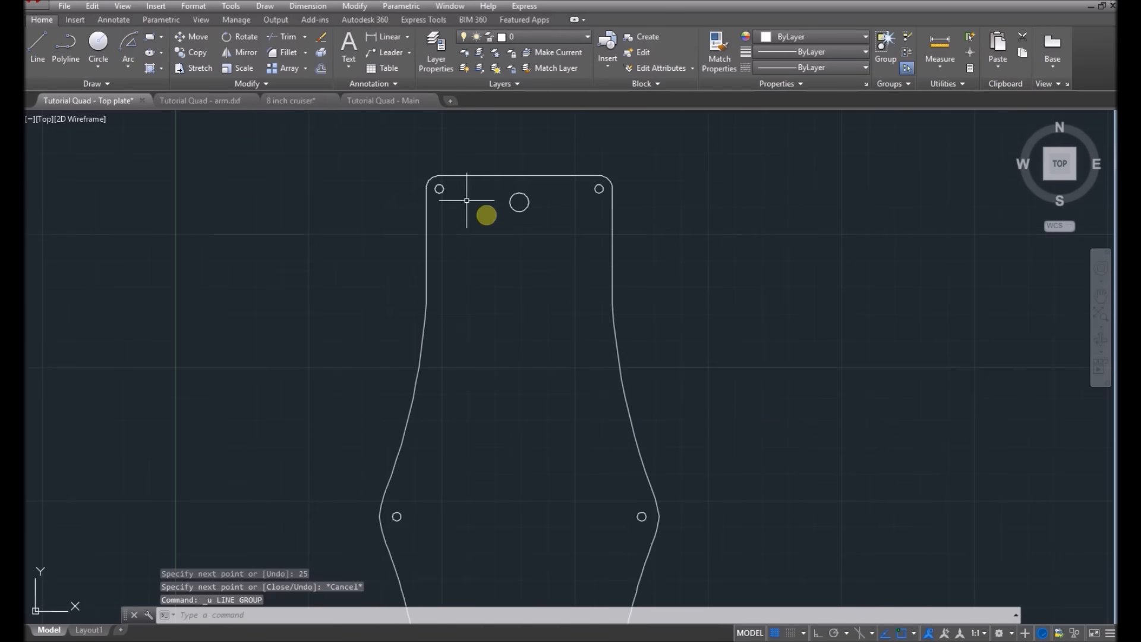
Try a 50-unit line down from the upper circle's centre with a 45-unit segment to the left, and undo it.
{"action": "left_click", "coordinate": [37, 44]}
{"action": "left_click", "coordinate": [519, 202]}
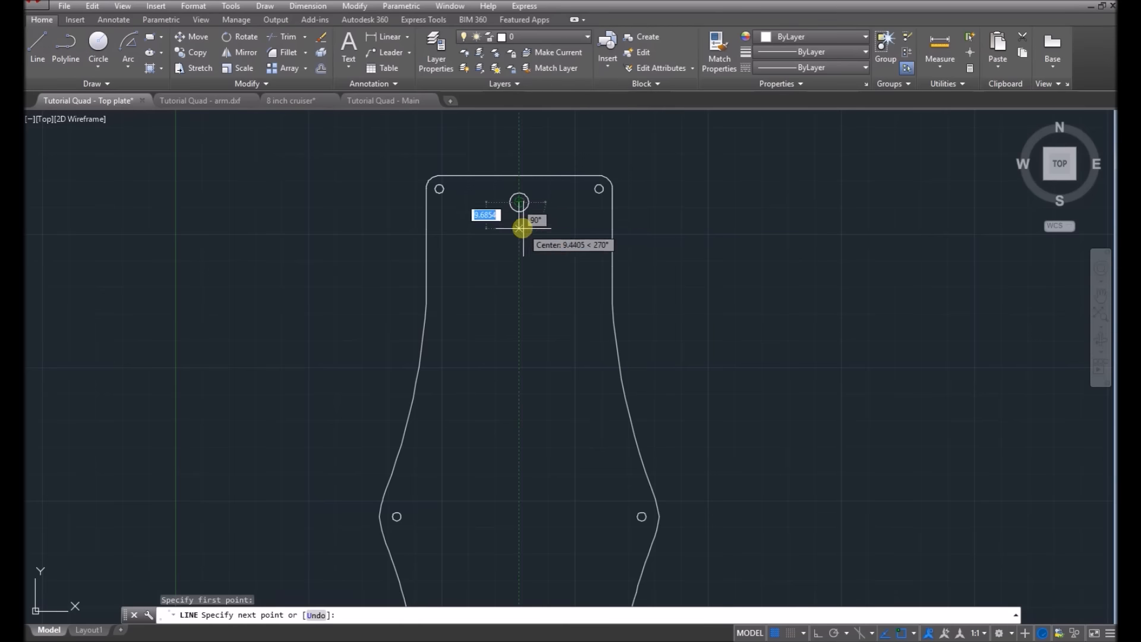
{"action": "type", "text": "50"}
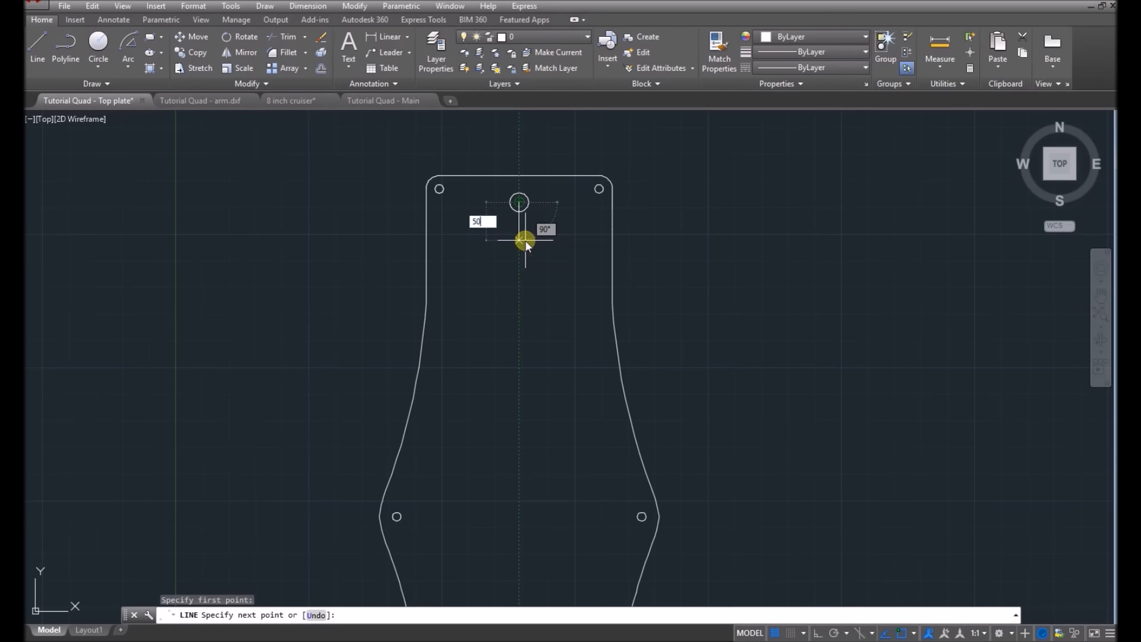
{"action": "key", "text": "Return"}
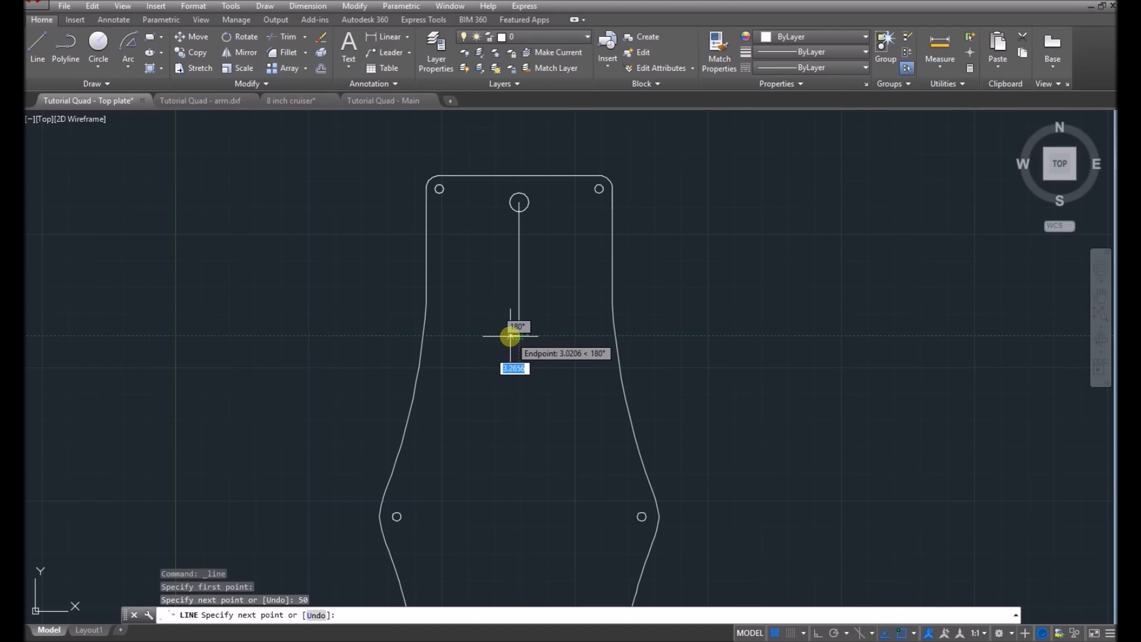
{"action": "type", "text": "45"}
{"action": "key", "text": "Return"}
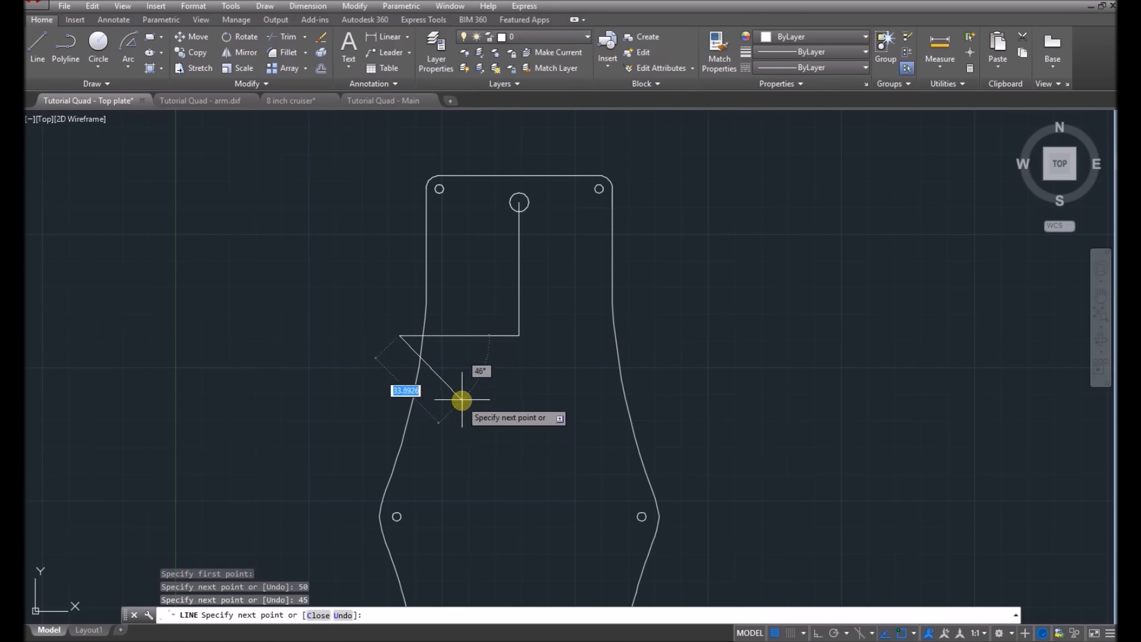
{"action": "key", "text": "Escape"}
{"action": "key", "text": "ctrl+z"}
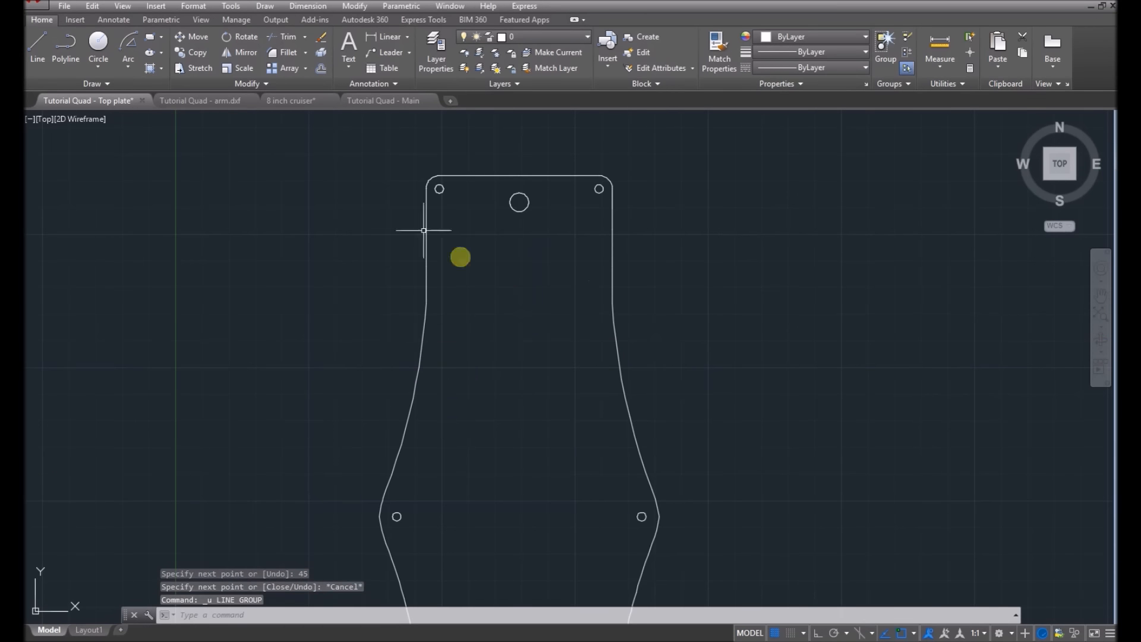
Draw connected lines from the upper circle's centre: 50 units down, 20 to the left and 40 down.
{"action": "left_click", "coordinate": [34, 44]}
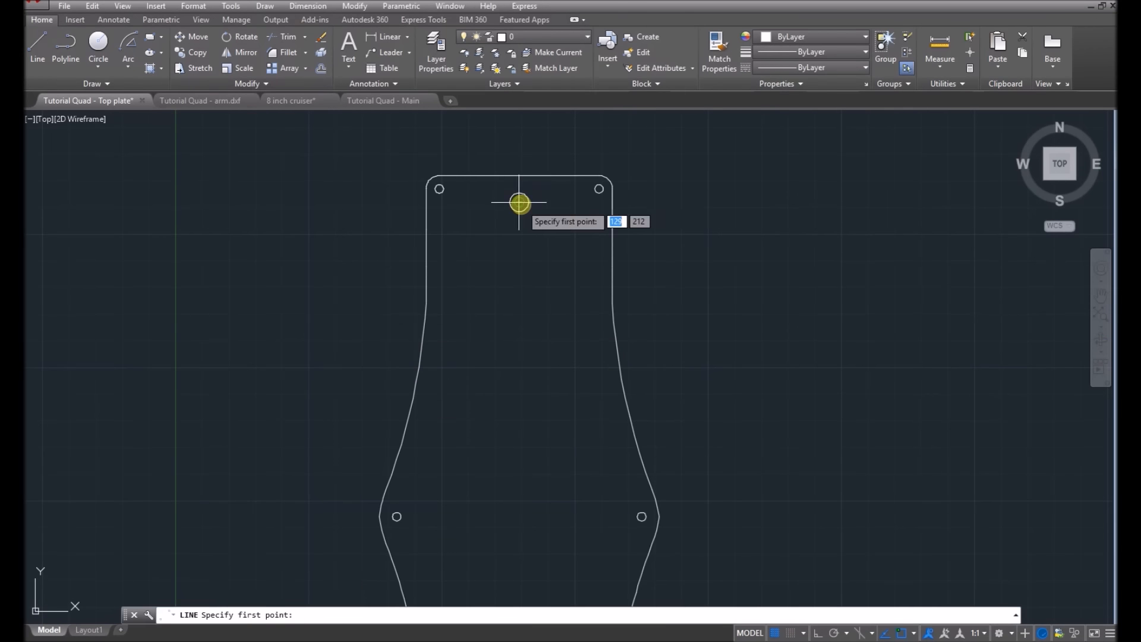
{"action": "left_click", "coordinate": [519, 203]}
{"action": "type", "text": "50"}
{"action": "key", "text": "Return"}
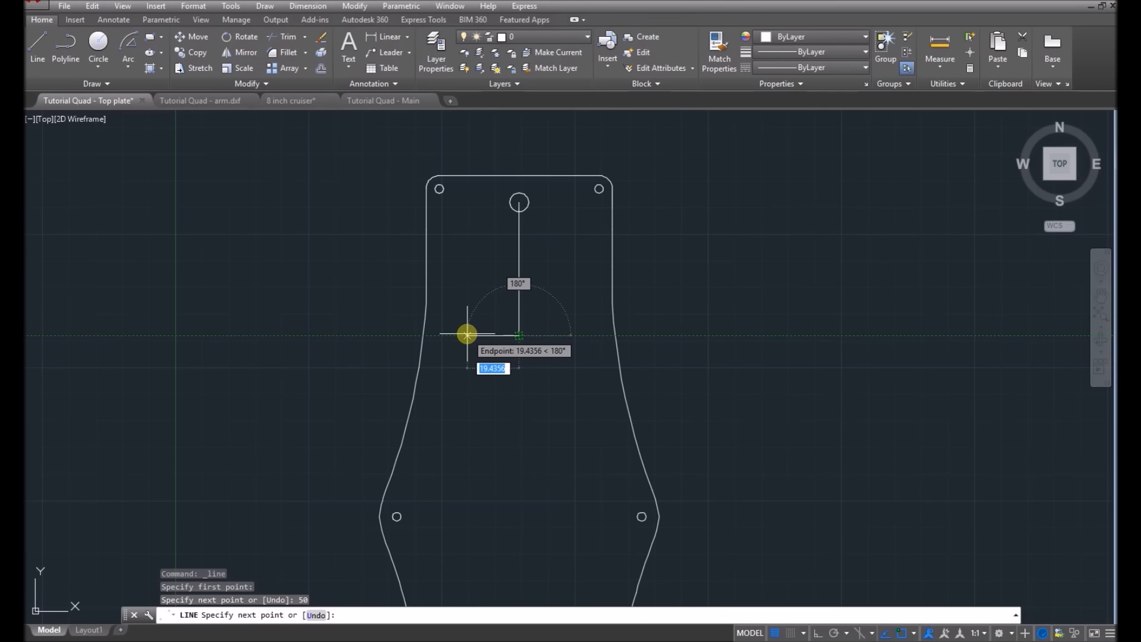
{"action": "type", "text": "20"}
{"action": "key", "text": "Return"}
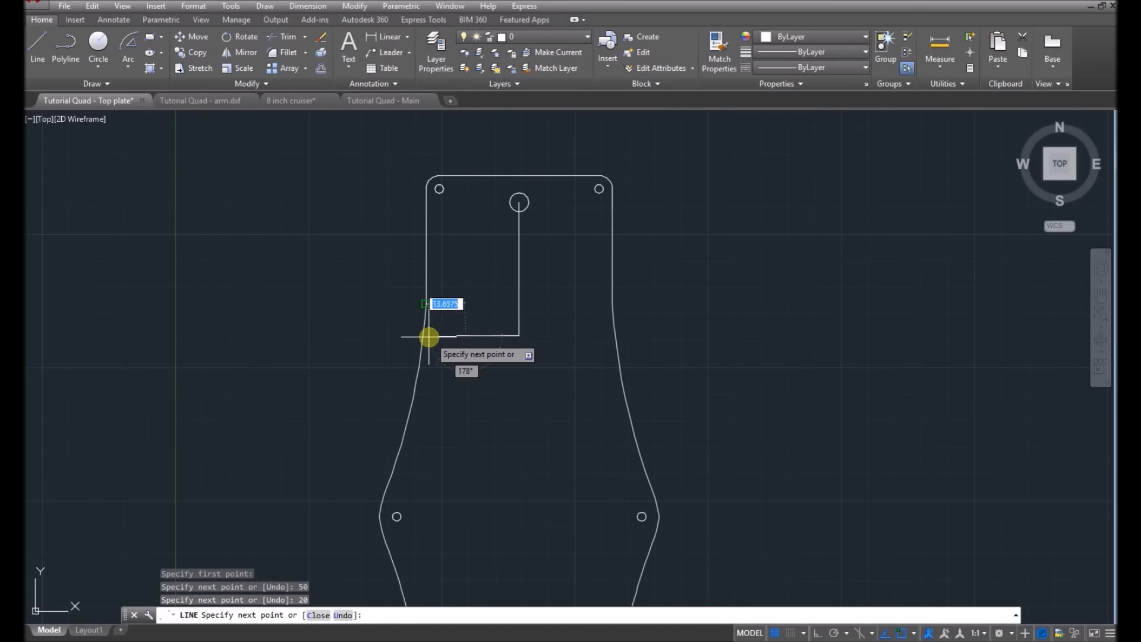
{"action": "scroll", "coordinate": [483, 340], "scroll_direction": "up", "scroll_amount": 2}
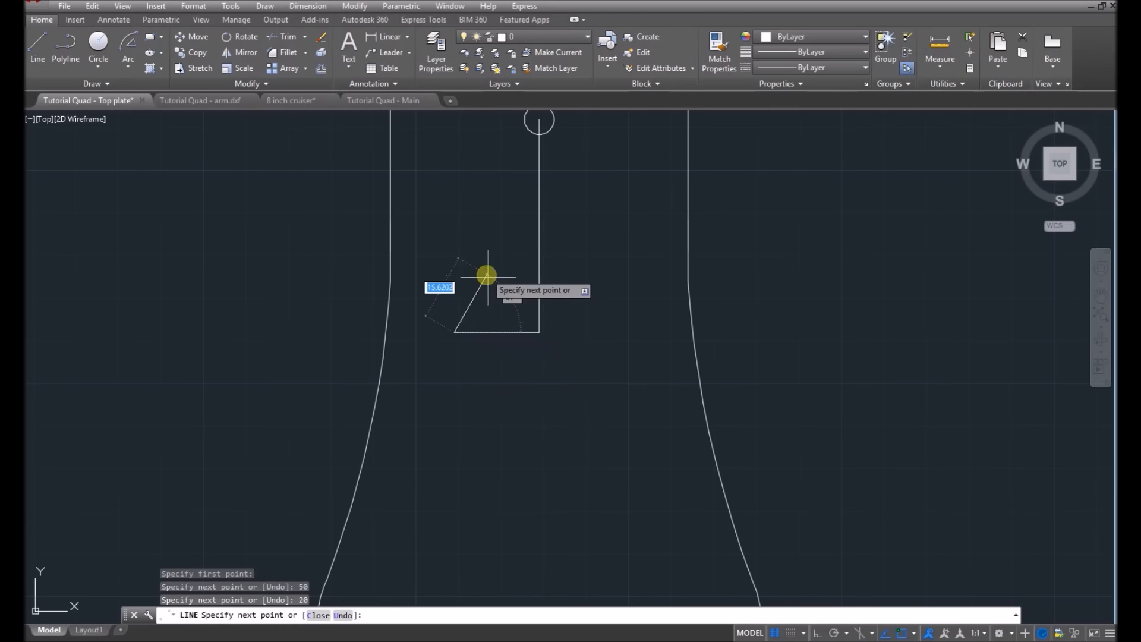
{"action": "scroll", "coordinate": [449, 313], "scroll_direction": "down", "scroll_amount": 2}
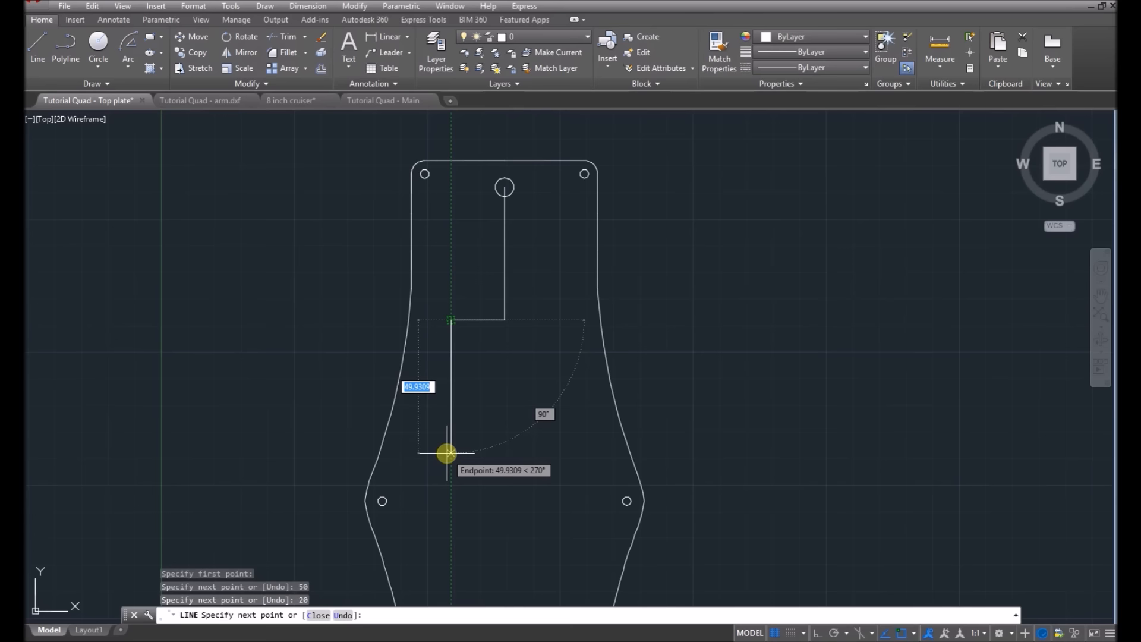
{"action": "type", "text": "40"}
{"action": "key", "text": "Return"}
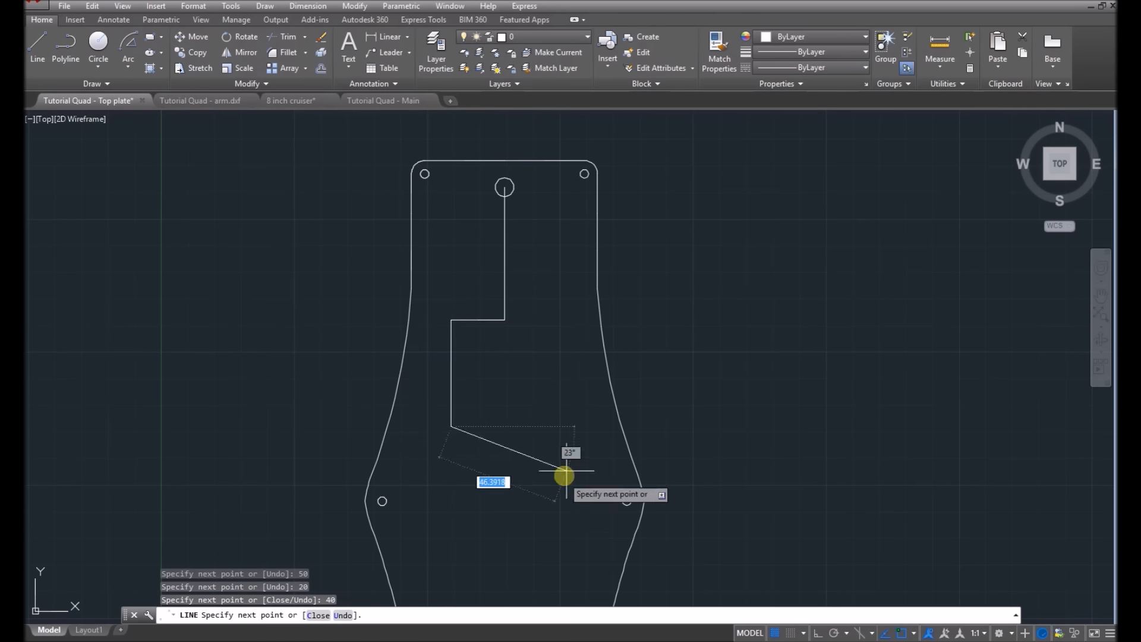
{"action": "key", "text": "Escape"}
Draw matching lines from the lower end of the 50-unit centre line: 20 units to the right and 40 down.
{"action": "left_click", "coordinate": [37, 47]}
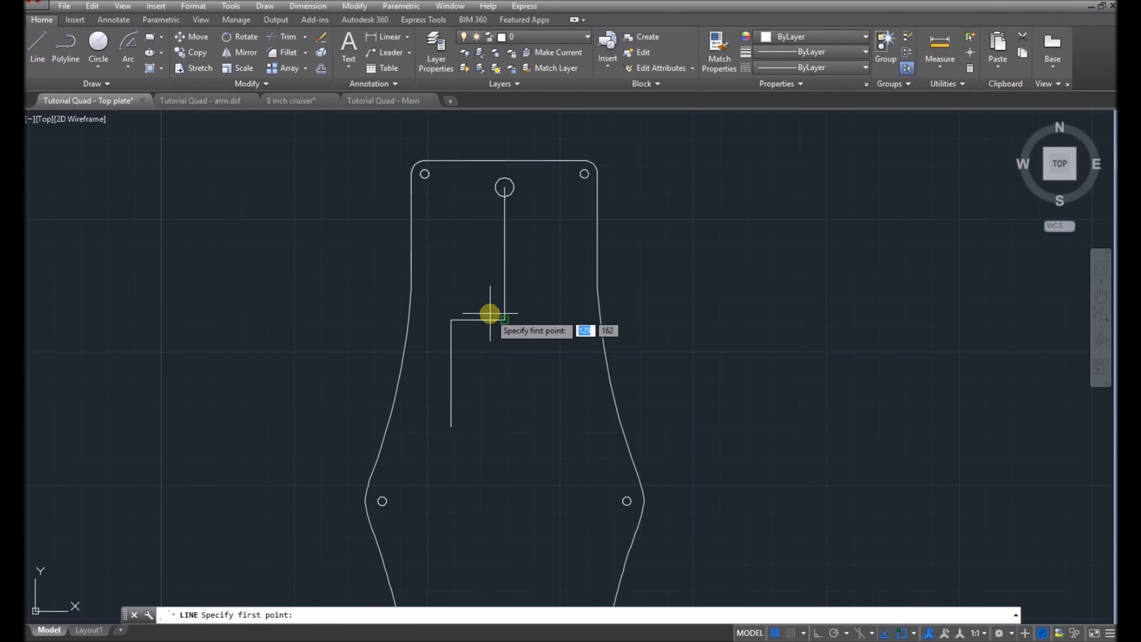
{"action": "left_click", "coordinate": [504, 320]}
{"action": "type", "text": "20"}
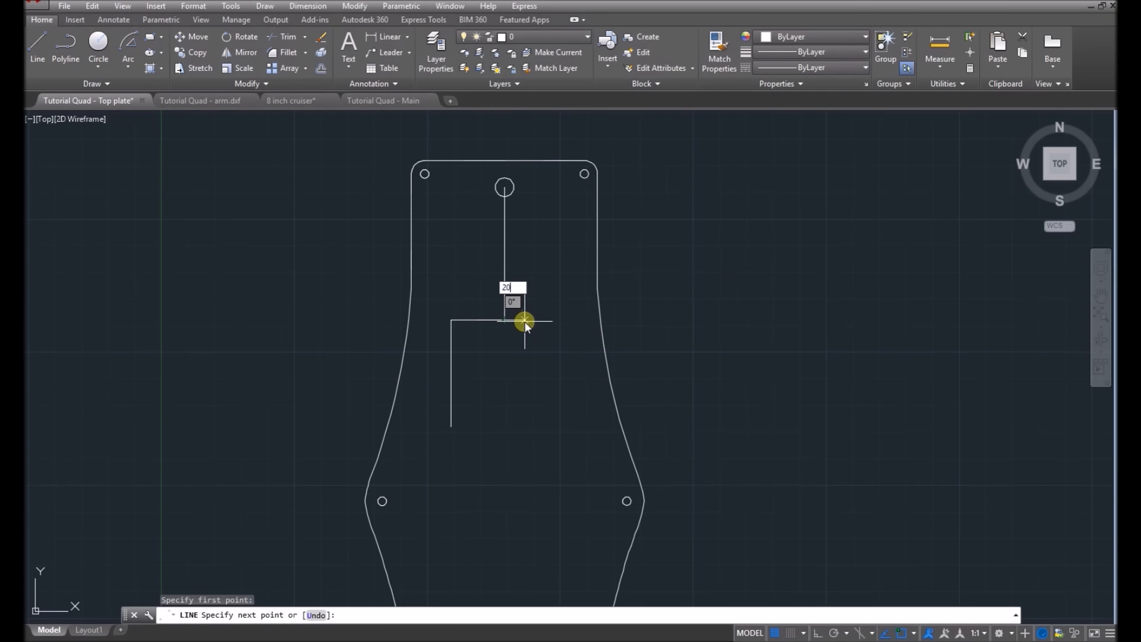
{"action": "key", "text": "Return"}
{"action": "type", "text": "40"}
{"action": "key", "text": "Return"}
{"action": "key", "text": "Escape"}
Draw circles of radius 1.5 at both ends of the left 40-unit line.
{"action": "left_click", "coordinate": [98, 48]}
{"action": "left_click", "coordinate": [451, 321]}
{"action": "type", "text": "1.5"}
{"action": "key", "text": "Return"}
Draw circles of radius 1.5 at the lower and upper ends of the right 40-unit line.
{"action": "left_click", "coordinate": [95, 46]}
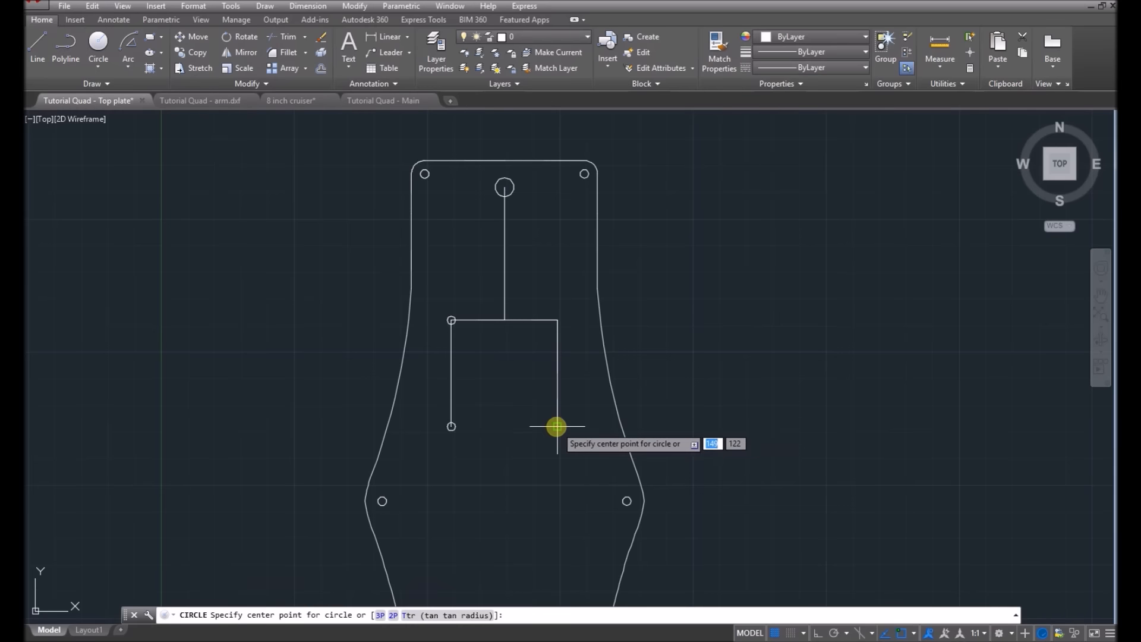
{"action": "left_click", "coordinate": [558, 426]}
{"action": "type", "text": "1.5"}
{"action": "key", "text": "Return"}
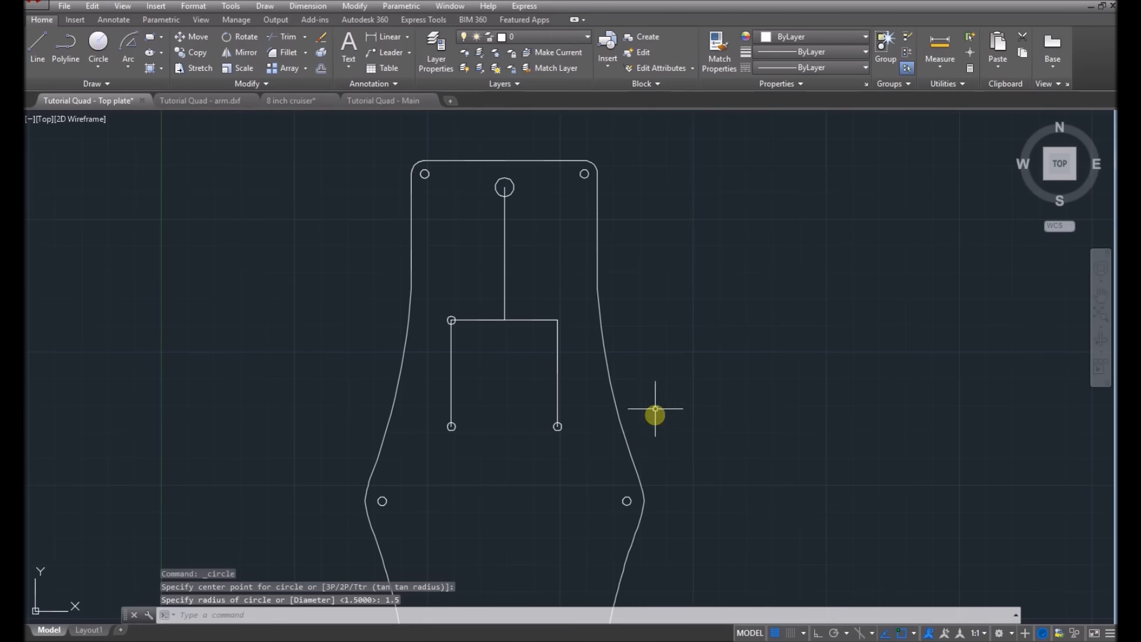
{"action": "left_click", "coordinate": [97, 47]}
{"action": "left_click", "coordinate": [553, 324]}
{"action": "type", "text": "1.5"}
{"action": "key", "text": "Return"}
{"action": "scroll", "coordinate": [512, 337], "scroll_direction": "up", "scroll_amount": 2}
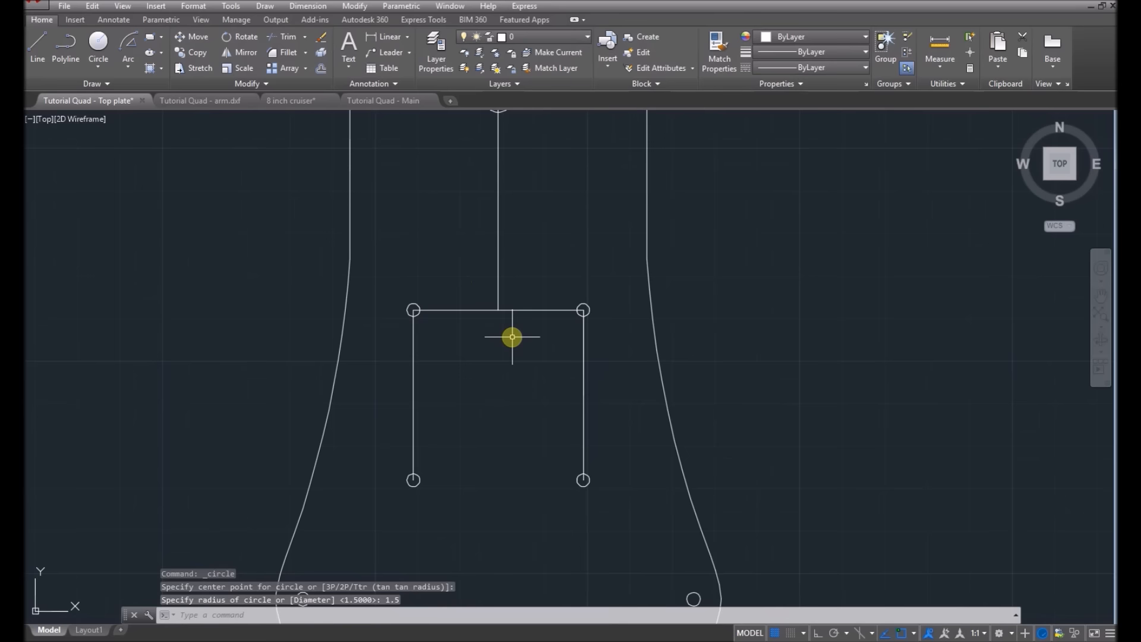
{"action": "scroll", "coordinate": [512, 337], "scroll_direction": "down", "scroll_amount": 2}
{"action": "scroll", "coordinate": [467, 264], "scroll_direction": "up", "scroll_amount": 2}
{"action": "left_click", "coordinate": [38, 47]}
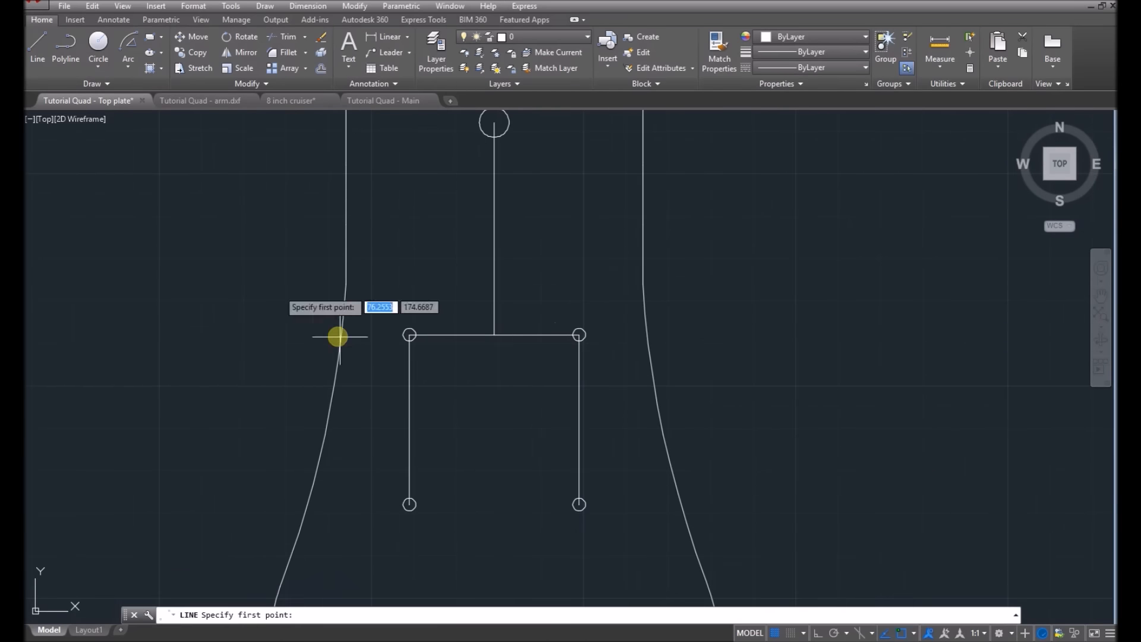
{"action": "left_click", "coordinate": [410, 334]}
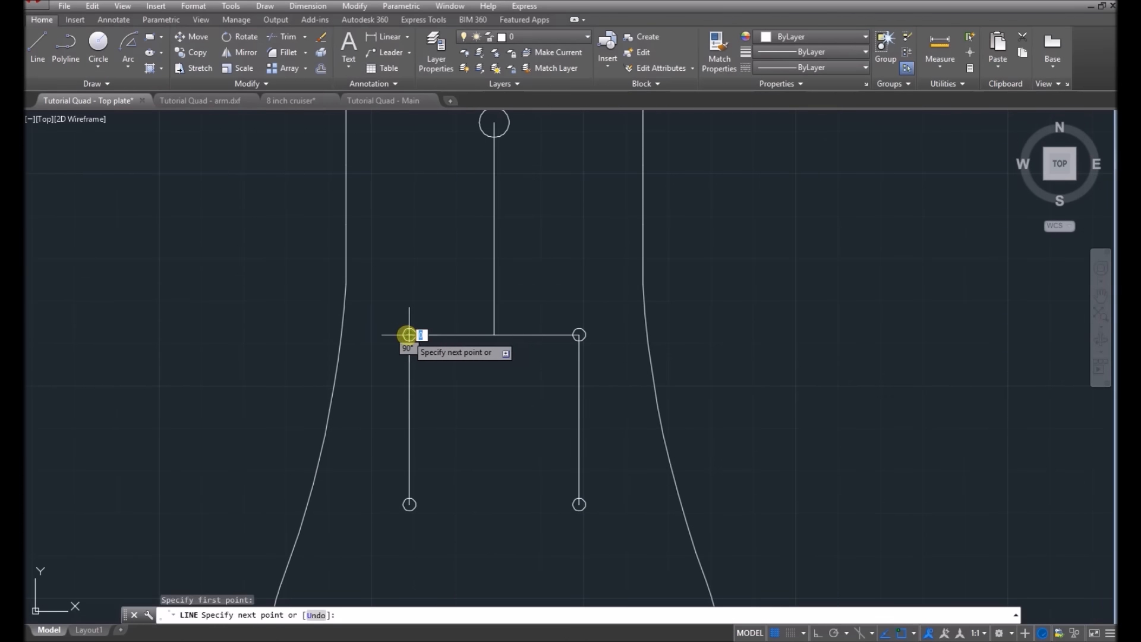
{"action": "left_click", "coordinate": [409, 335]}
{"action": "scroll", "coordinate": [400, 428], "scroll_direction": "up", "scroll_amount": 2}
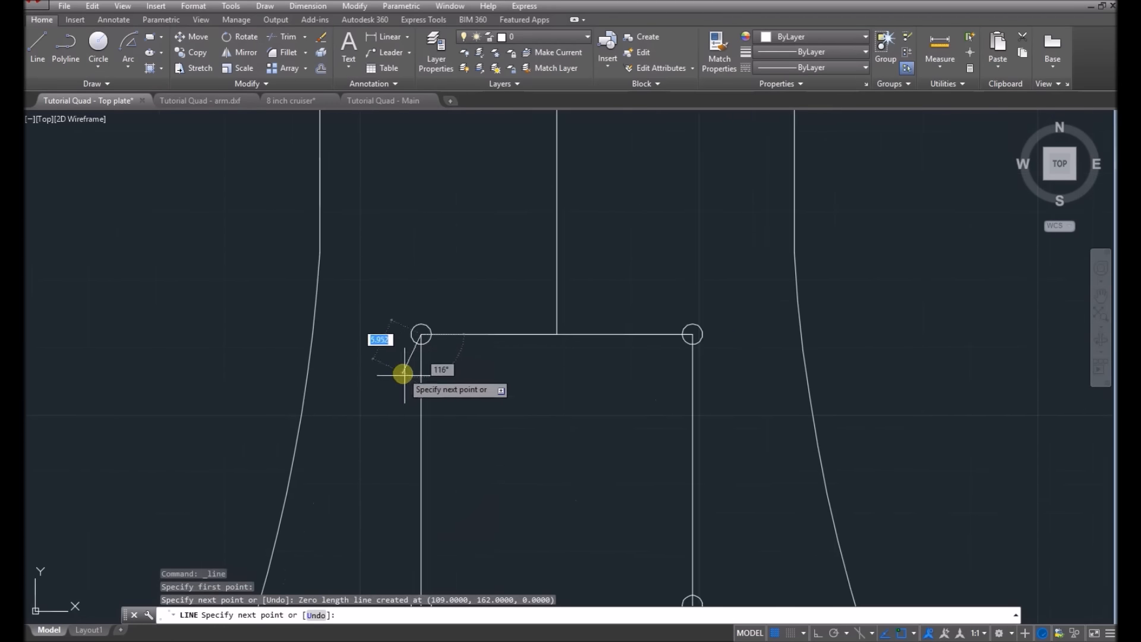
{"action": "key", "text": "Escape"}
Draw a vertical line joining the outer left edges of the two left-hand circles.
{"action": "left_click", "coordinate": [37, 48]}
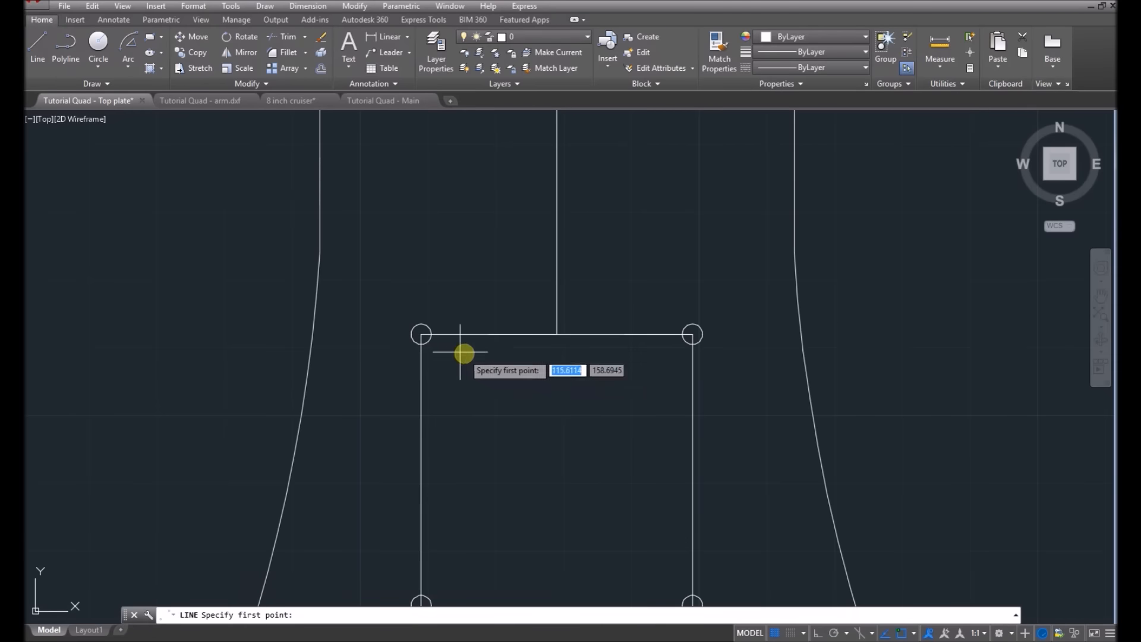
{"action": "left_click", "coordinate": [420, 334]}
{"action": "scroll", "coordinate": [415, 307], "scroll_direction": "down", "scroll_amount": 2}
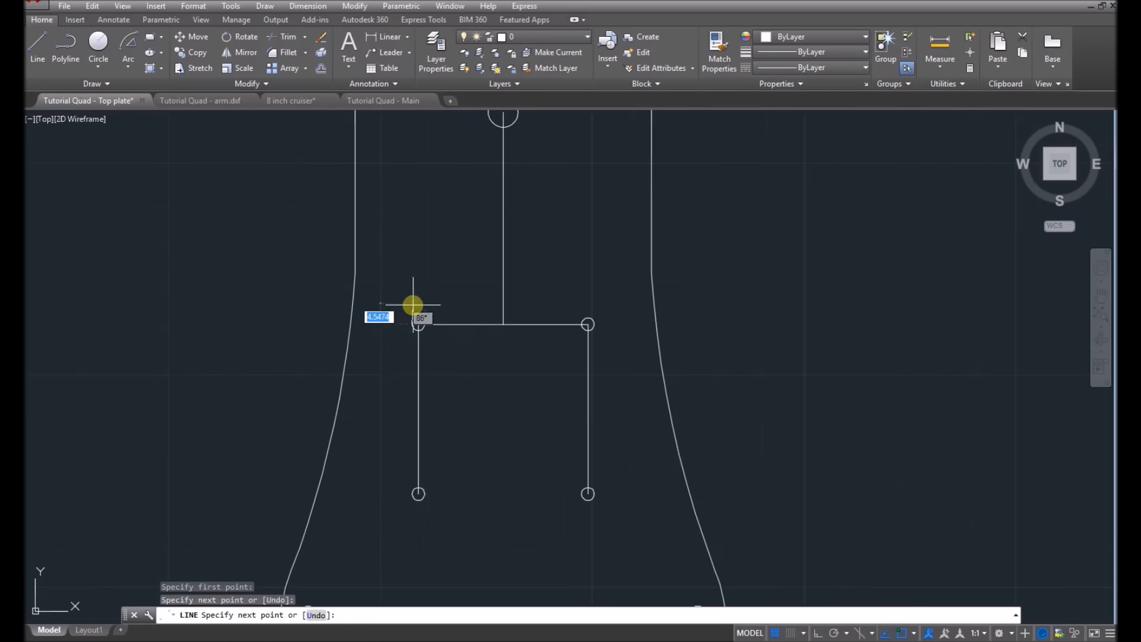
{"action": "scroll", "coordinate": [413, 494], "scroll_direction": "up", "scroll_amount": 4}
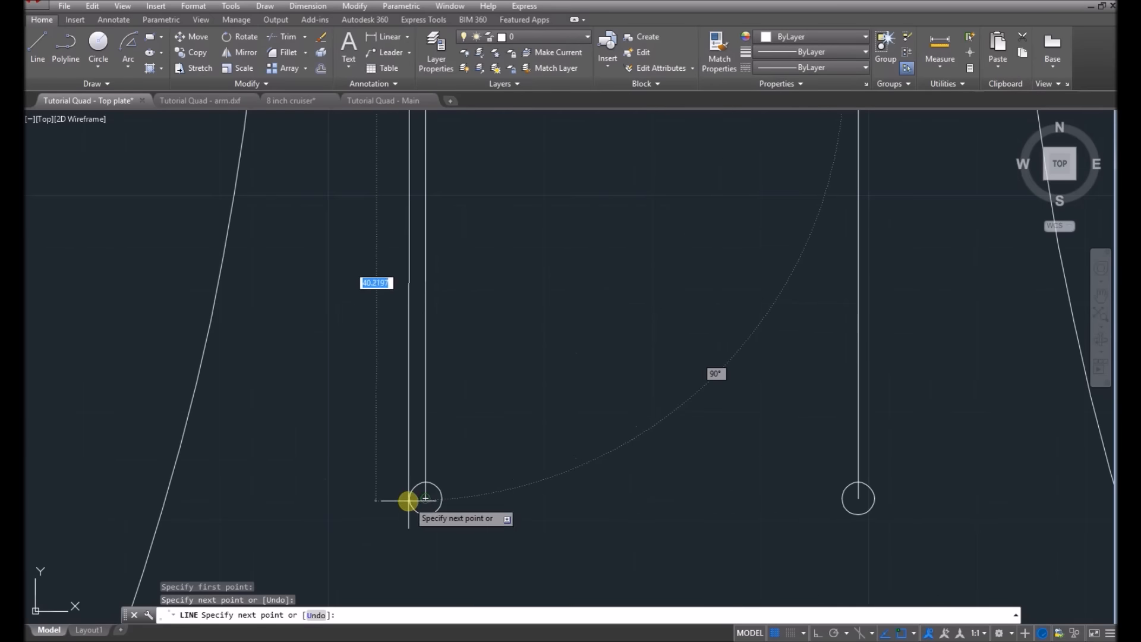
{"action": "left_click", "coordinate": [408, 501]}
{"action": "key", "text": "Return"}
{"action": "scroll", "coordinate": [288, 390], "scroll_direction": "down", "scroll_amount": 3}
Draw a vertical line joining the right edges of the two left-hand circles, starting from the lower circle's centre.
{"action": "left_click", "coordinate": [37, 47]}
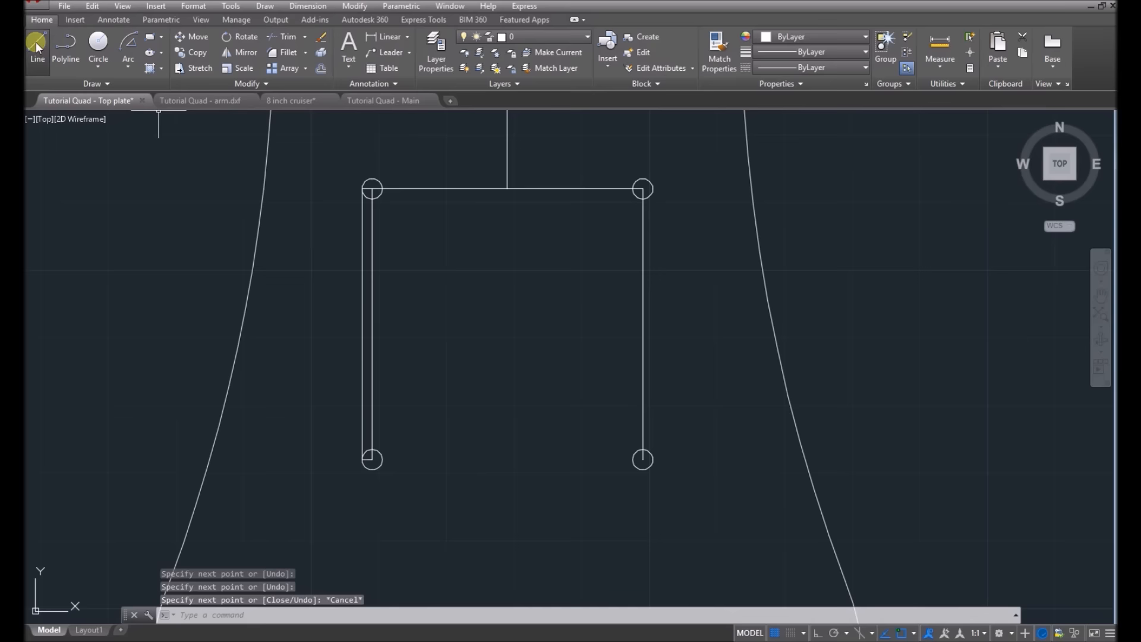
{"action": "left_click", "coordinate": [369, 461]}
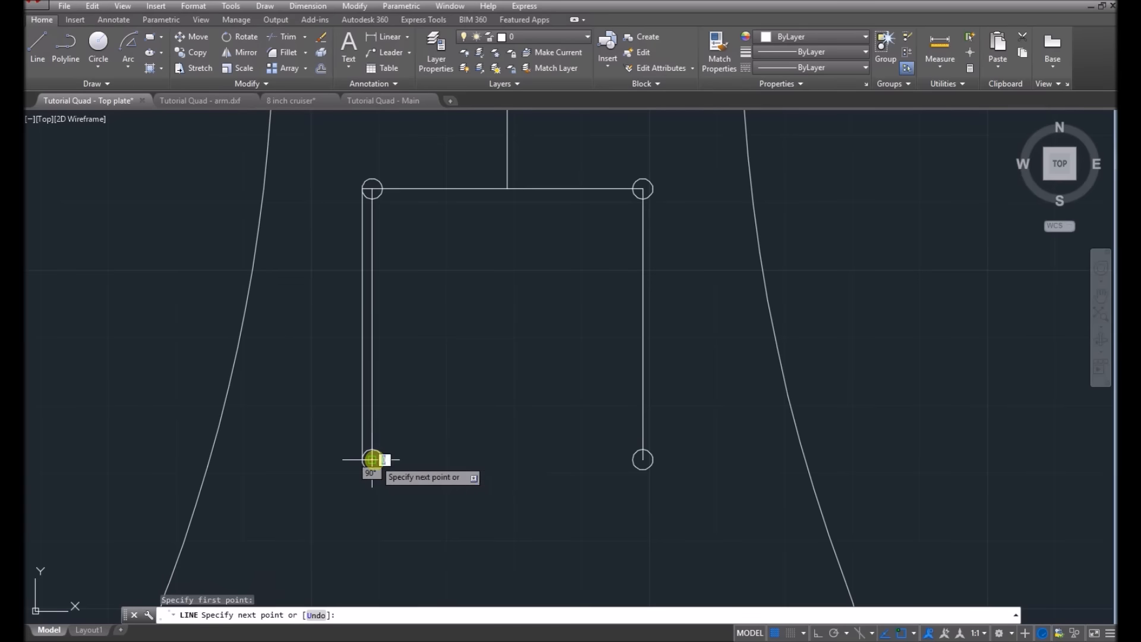
{"action": "left_click", "coordinate": [383, 460]}
{"action": "left_click", "coordinate": [382, 187]}
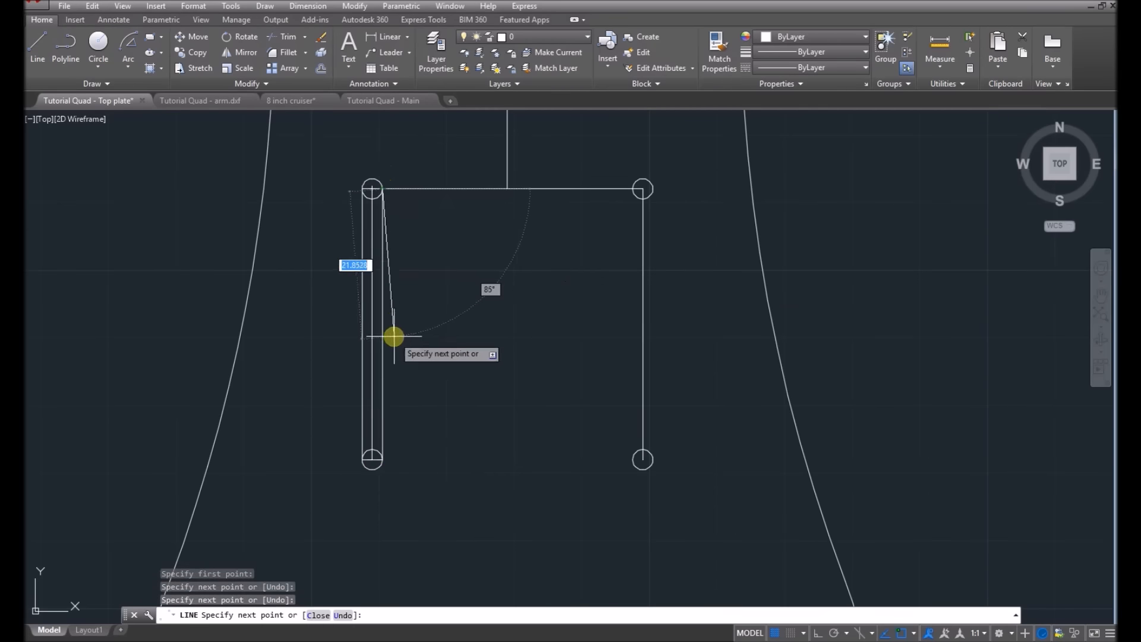
{"action": "key", "text": "Escape"}
Erase the middle construction line between the left-hand circles and the short horizontal segments inside the lower circle.
{"action": "scroll", "coordinate": [427, 358], "scroll_direction": "down", "scroll_amount": 2}
{"action": "scroll", "coordinate": [420, 279], "scroll_direction": "up", "scroll_amount": 2}
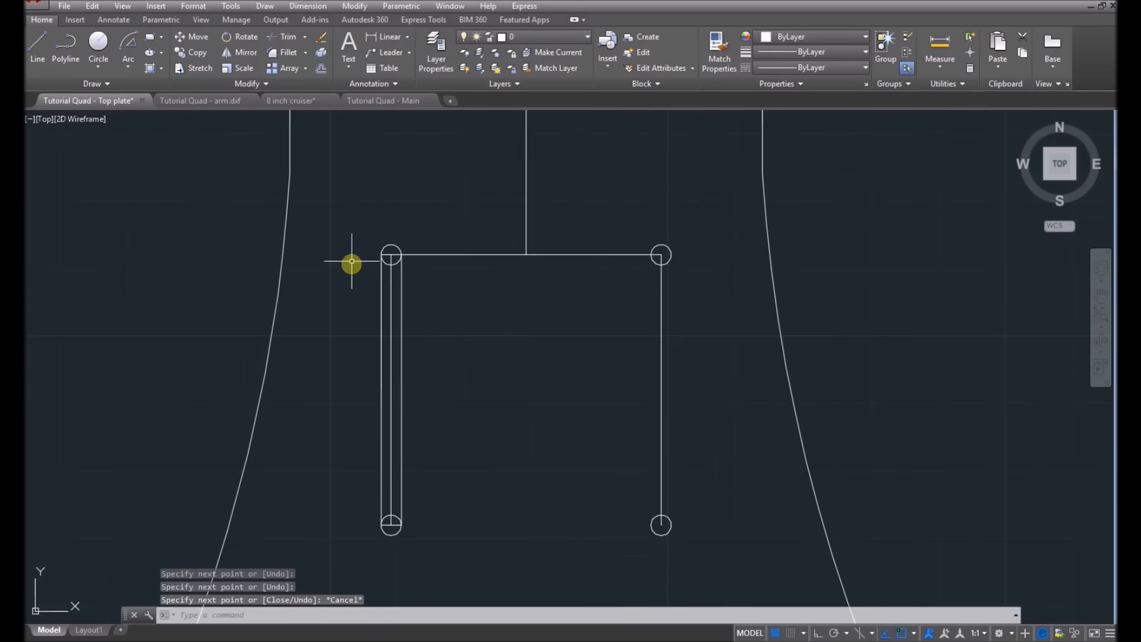
{"action": "scroll", "coordinate": [359, 282], "scroll_direction": "up", "scroll_amount": 2}
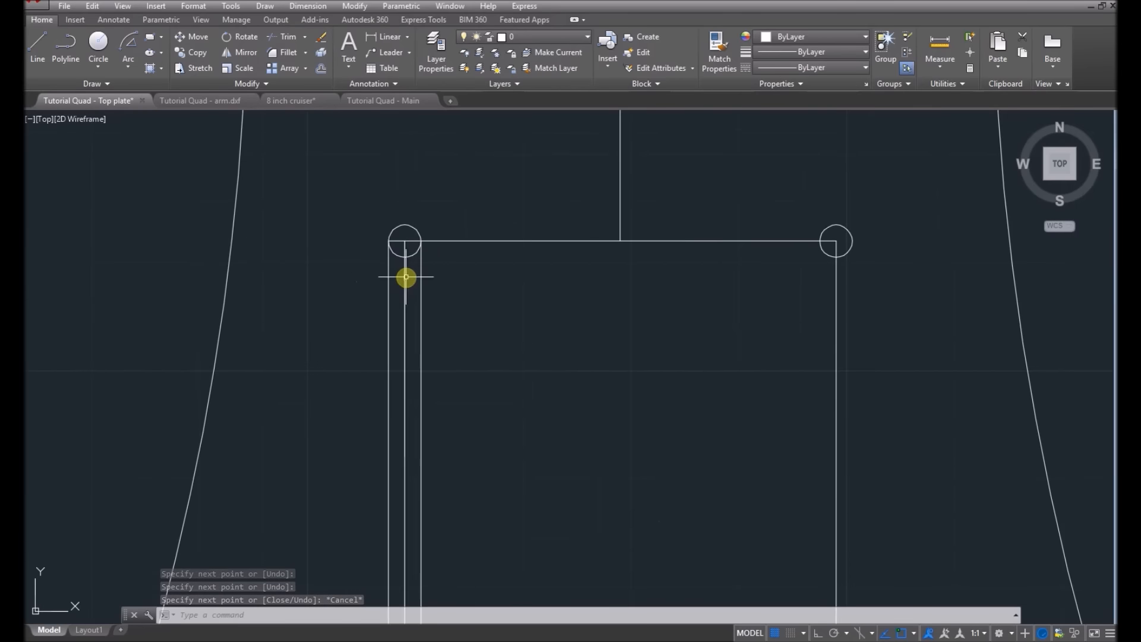
{"action": "left_click", "coordinate": [403, 274]}
{"action": "key", "text": "Delete"}
{"action": "scroll", "coordinate": [401, 255], "scroll_direction": "down", "scroll_amount": 3}
{"action": "scroll", "coordinate": [390, 522], "scroll_direction": "up", "scroll_amount": 4}
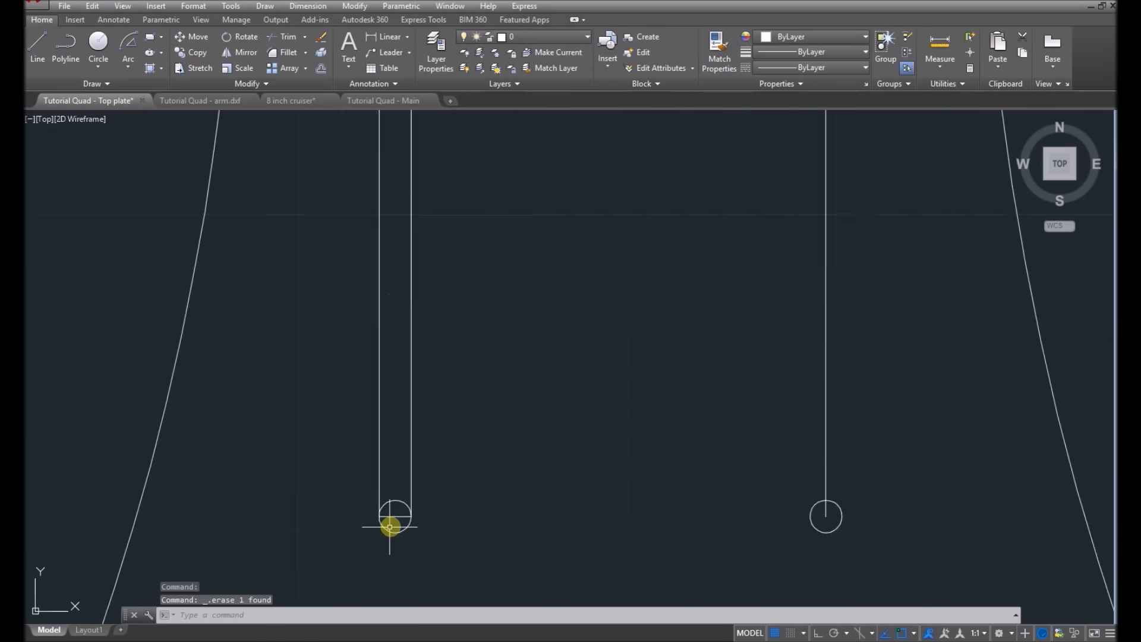
{"action": "left_click", "coordinate": [396, 512]}
{"action": "left_click", "coordinate": [402, 509]}
{"action": "left_click", "coordinate": [399, 509]}
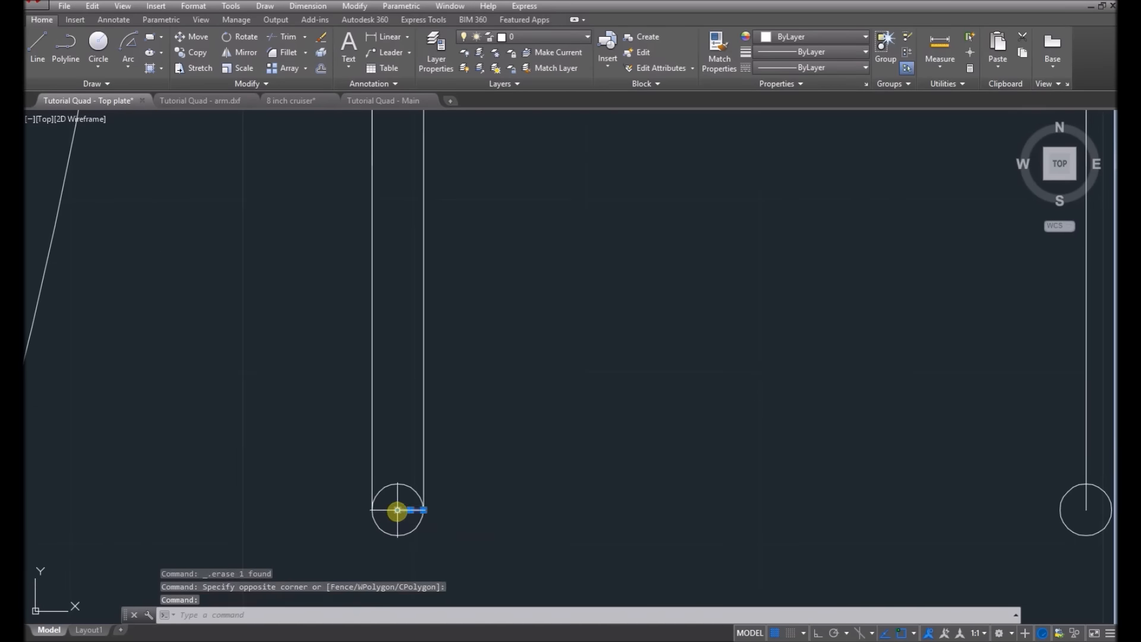
{"action": "key", "text": "Delete"}
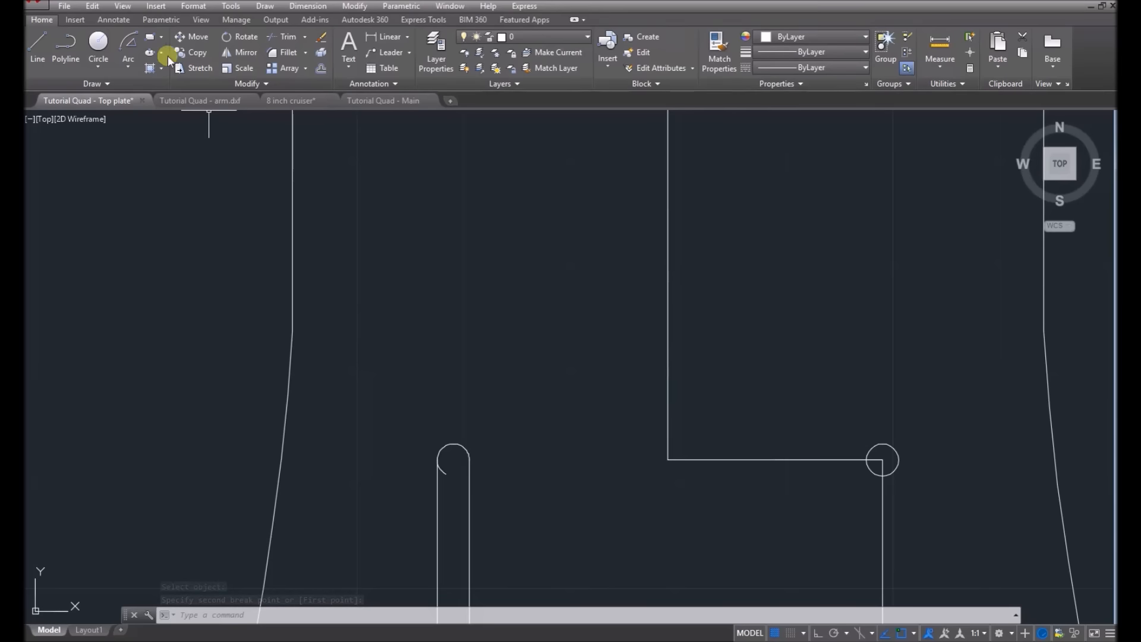
Break away the leftover inner arc of the left slot's upper circle.
{"action": "left_click", "coordinate": [223, 85]}
{"action": "left_click", "coordinate": [230, 132]}
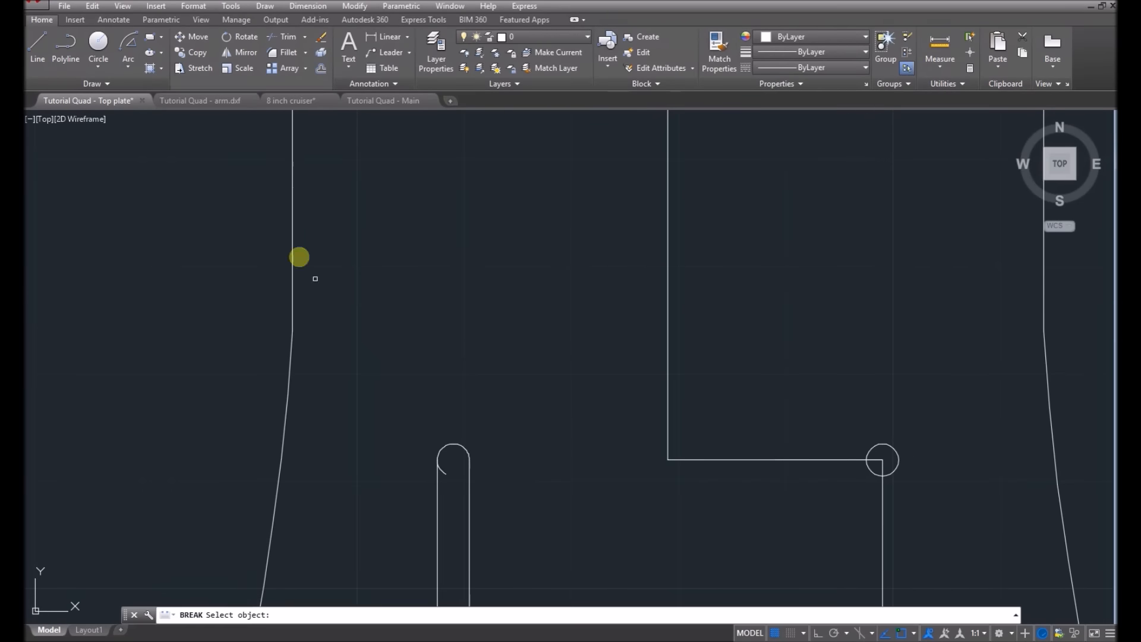
{"action": "left_click", "coordinate": [440, 466]}
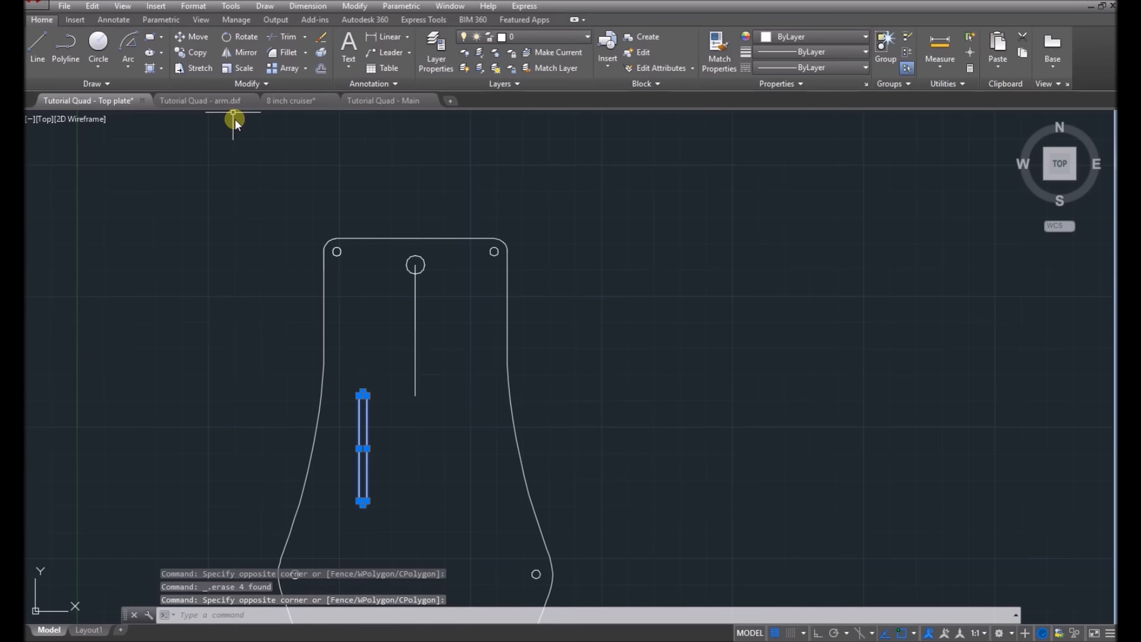
Mirror the left slot about the vertical centre line, keeping the original.
{"action": "left_click", "coordinate": [238, 52]}
{"action": "left_click", "coordinate": [414, 394]}
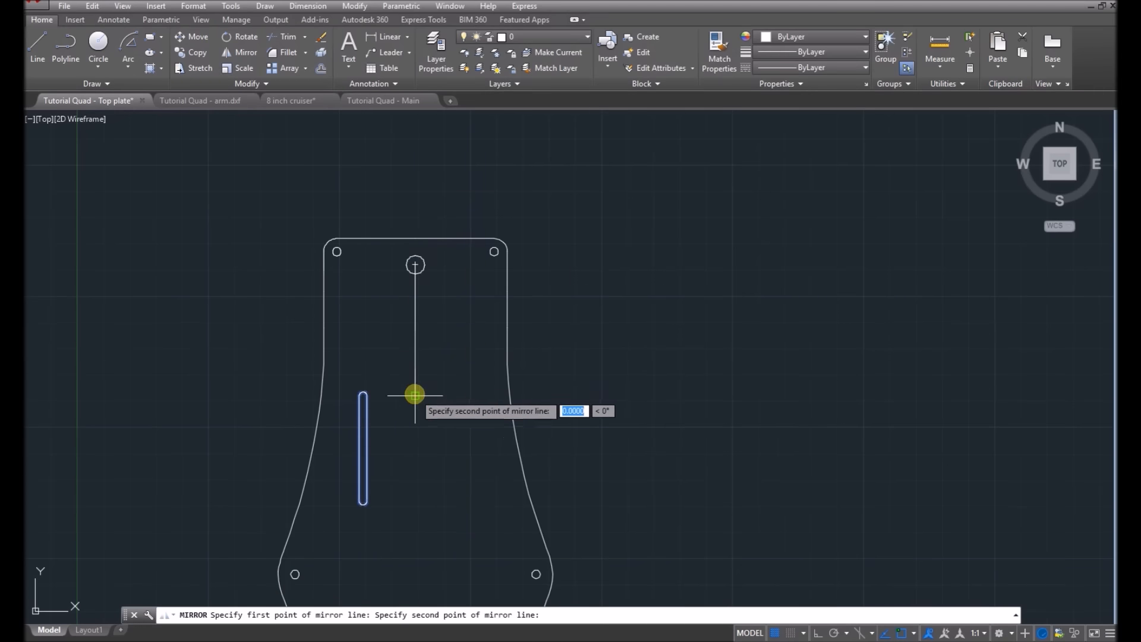
{"action": "left_click", "coordinate": [415, 380]}
{"action": "key", "text": "Return"}
Erase the vertical construction line running down from the upper circle.
{"action": "scroll", "coordinate": [402, 381], "scroll_direction": "up", "scroll_amount": 1}
{"action": "left_click", "coordinate": [435, 411]}
{"action": "left_click", "coordinate": [405, 343]}
{"action": "key", "text": "Delete"}
{"action": "scroll", "coordinate": [406, 327], "scroll_direction": "down", "scroll_amount": 4}
{"action": "scroll", "coordinate": [392, 366], "scroll_direction": "up", "scroll_amount": 1}
{"action": "scroll", "coordinate": [429, 412], "scroll_direction": "up", "scroll_amount": 2}
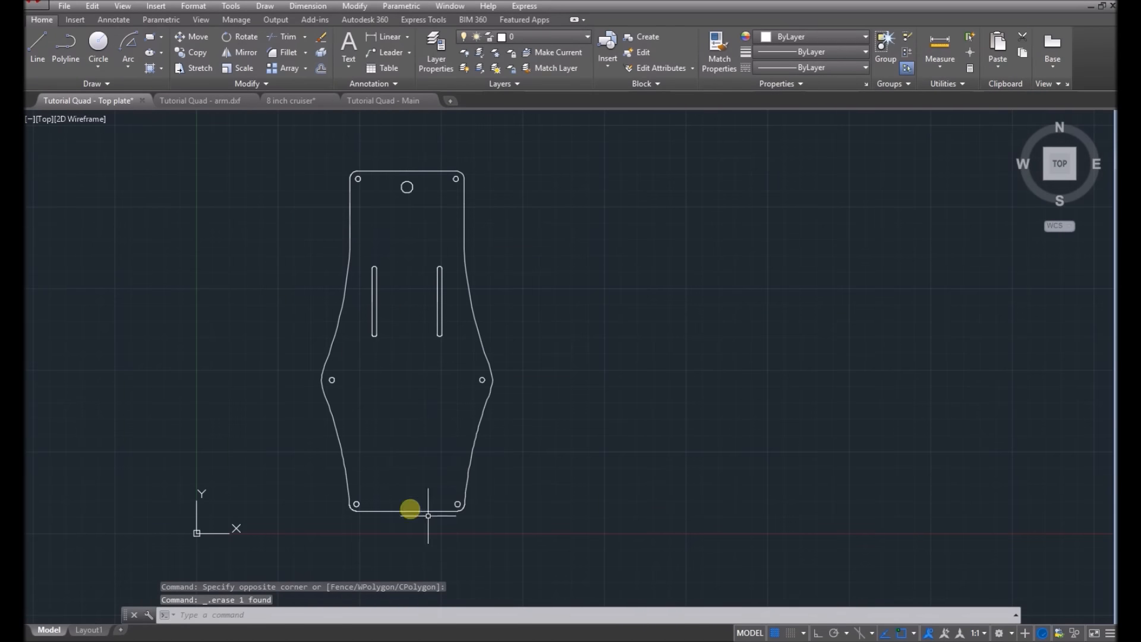
{"action": "scroll", "coordinate": [511, 433], "scroll_direction": "down", "scroll_amount": 4}
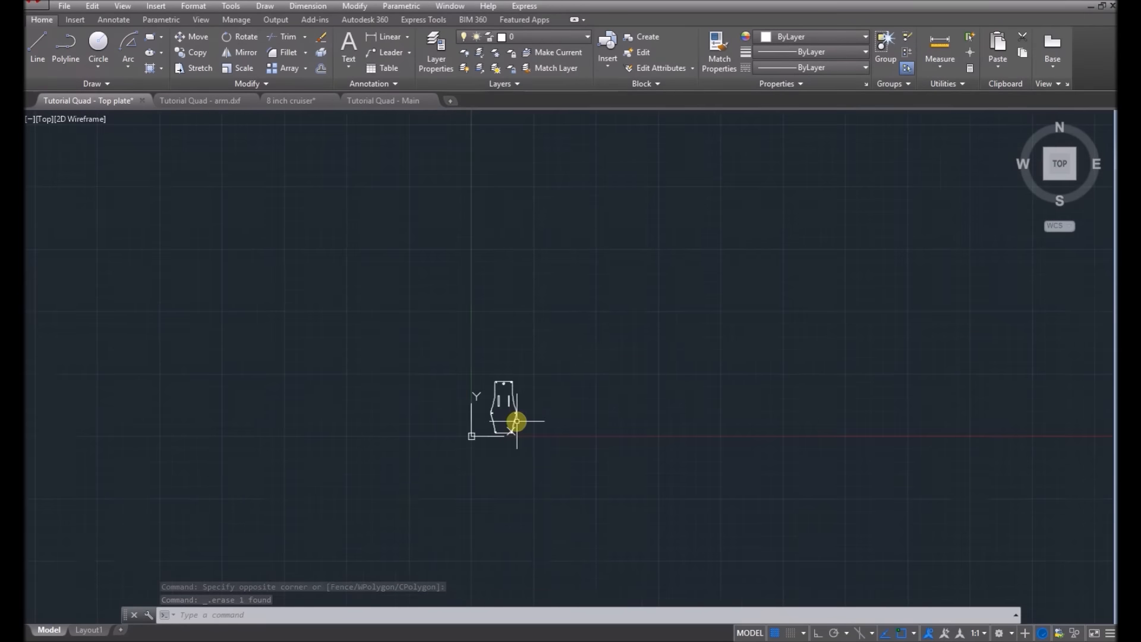
{"action": "scroll", "coordinate": [507, 385], "scroll_direction": "up", "scroll_amount": 2}
{"action": "scroll", "coordinate": [461, 401], "scroll_direction": "up", "scroll_amount": 4}
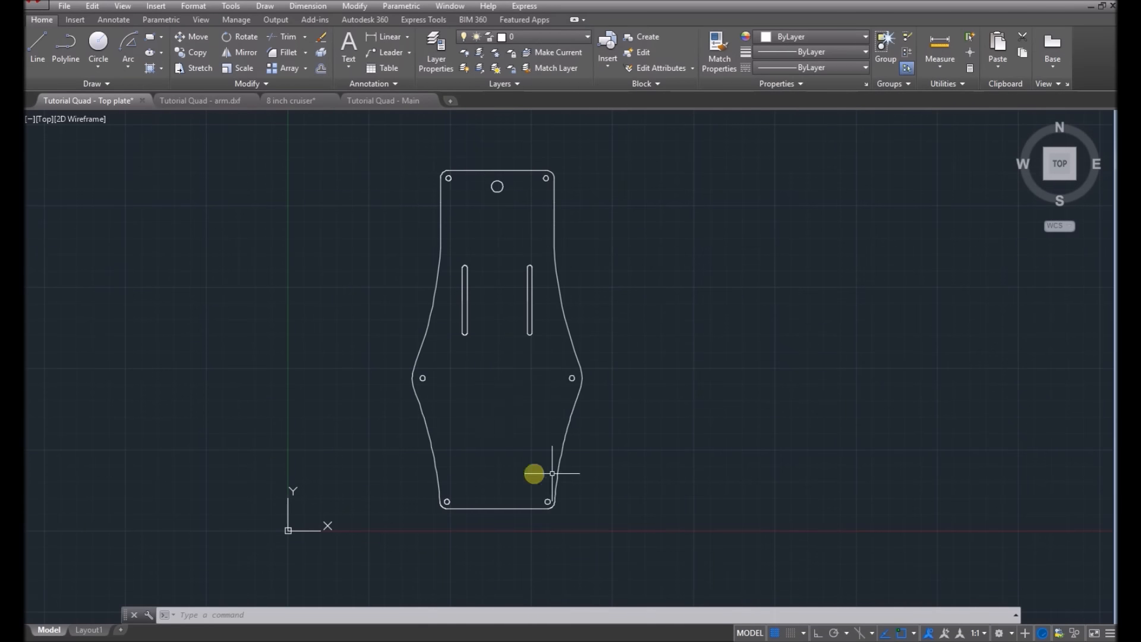
Try a freehand five-sided line outline in the plate's lower half, starting from the left middle hole, and undo it.
{"action": "left_click", "coordinate": [38, 46]}
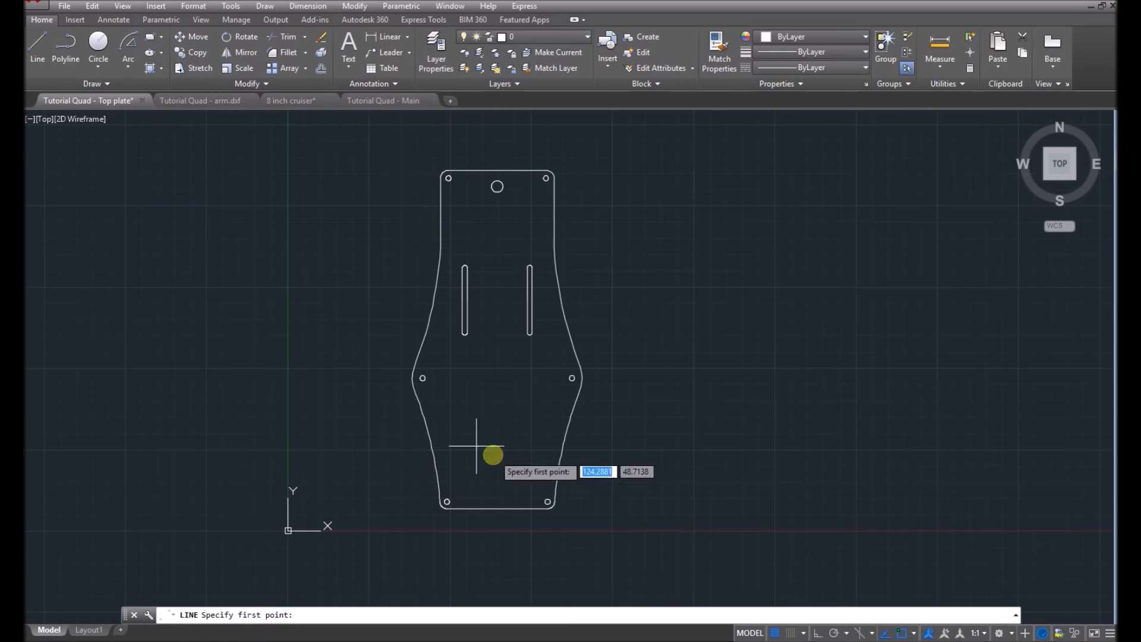
{"action": "left_click", "coordinate": [422, 378]}
{"action": "left_click", "coordinate": [463, 377]}
{"action": "left_click", "coordinate": [480, 452]}
{"action": "left_click", "coordinate": [539, 429]}
{"action": "left_click", "coordinate": [561, 389]}
{"action": "left_click", "coordinate": [505, 372]}
{"action": "left_click", "coordinate": [463, 378]}
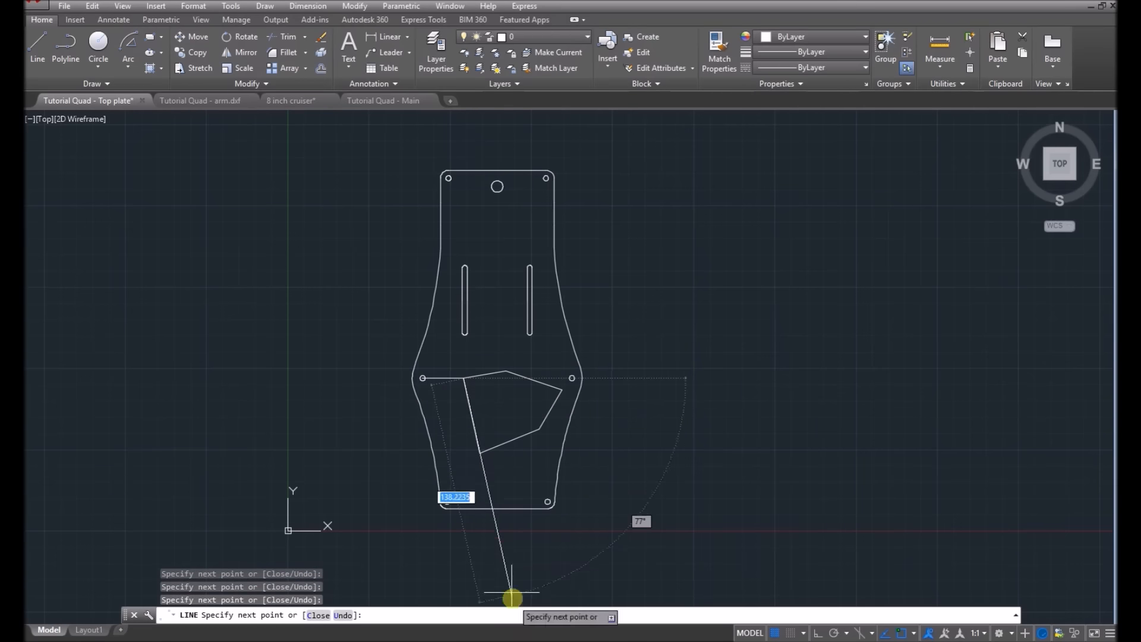
{"action": "key", "text": "Escape"}
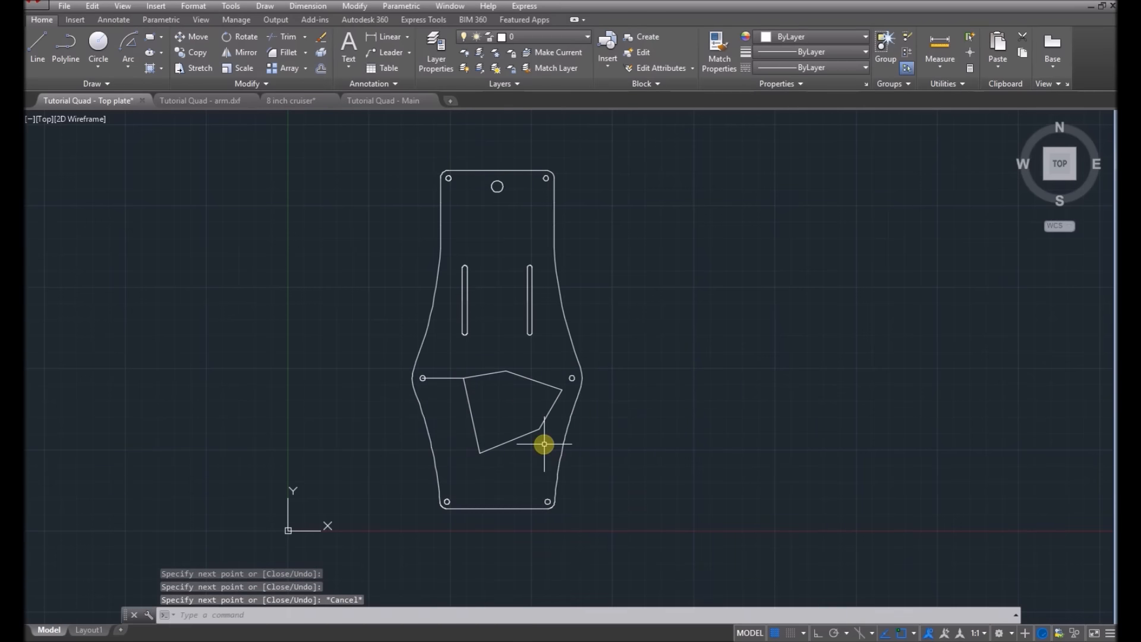
{"action": "key", "text": "ctrl+z"}
{"action": "key", "text": "ctrl+z"}
{"action": "key", "text": "ctrl+y"}
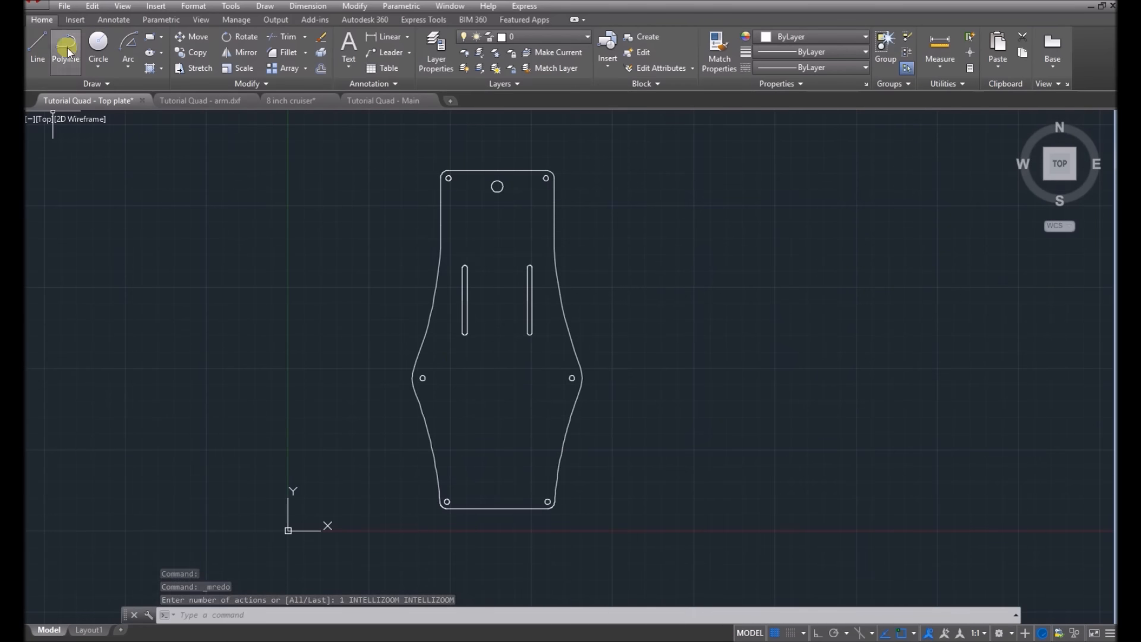
{"action": "left_click", "coordinate": [33, 50]}
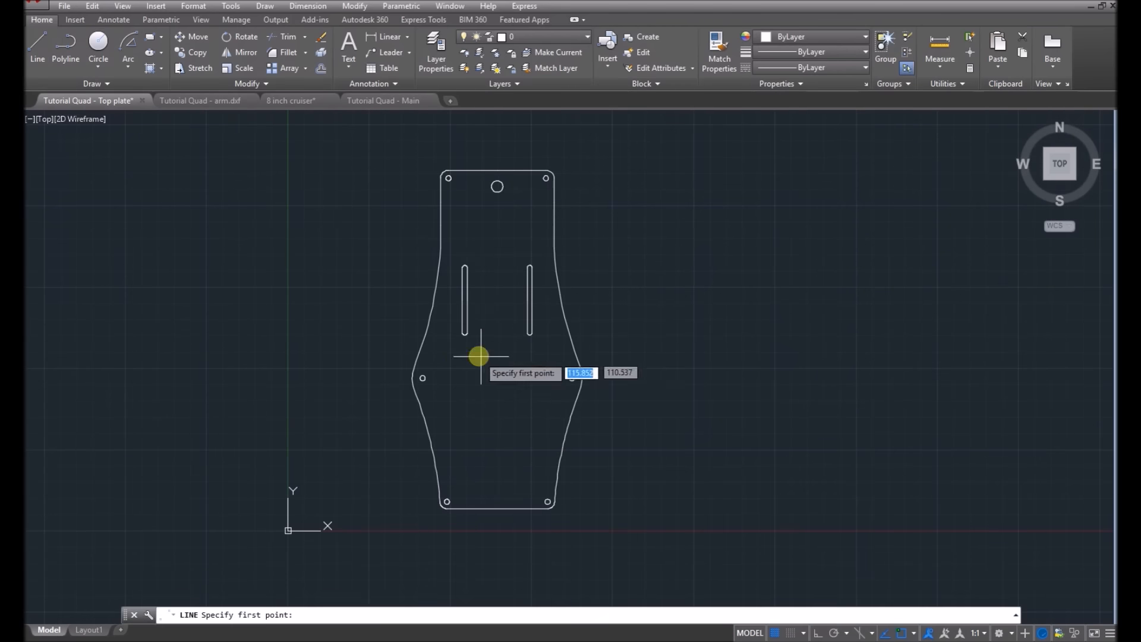
{"action": "left_click", "coordinate": [422, 378]}
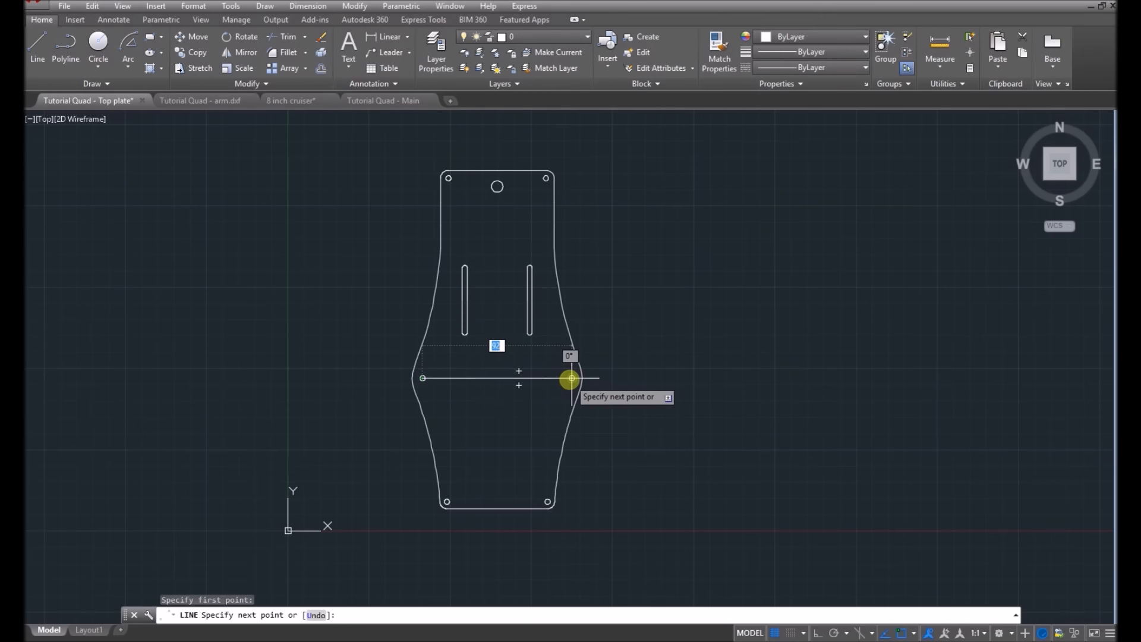
{"action": "key", "text": "Escape"}
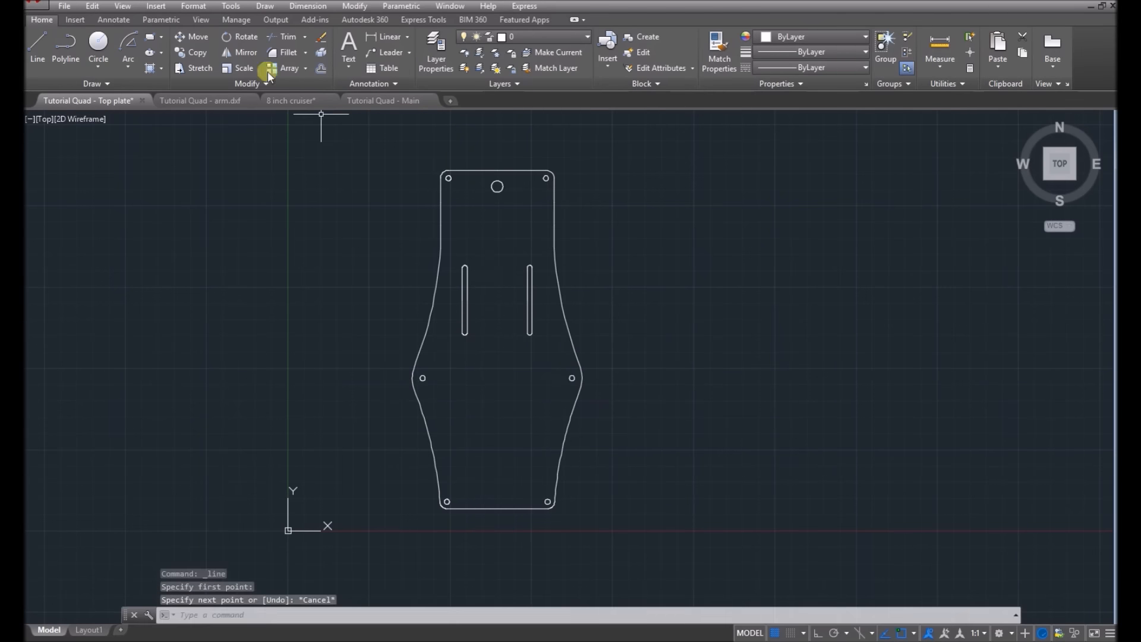
Draw a vertical construction line from the upper circle's centre down into the plate's lower half.
{"action": "left_click", "coordinate": [38, 48]}
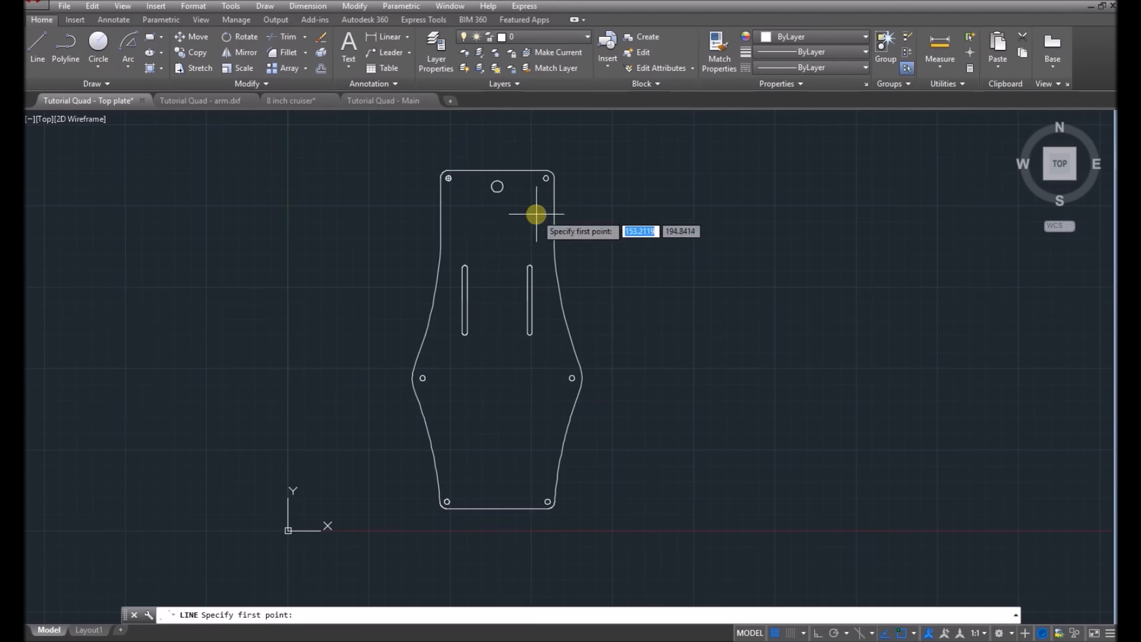
{"action": "left_click", "coordinate": [497, 186]}
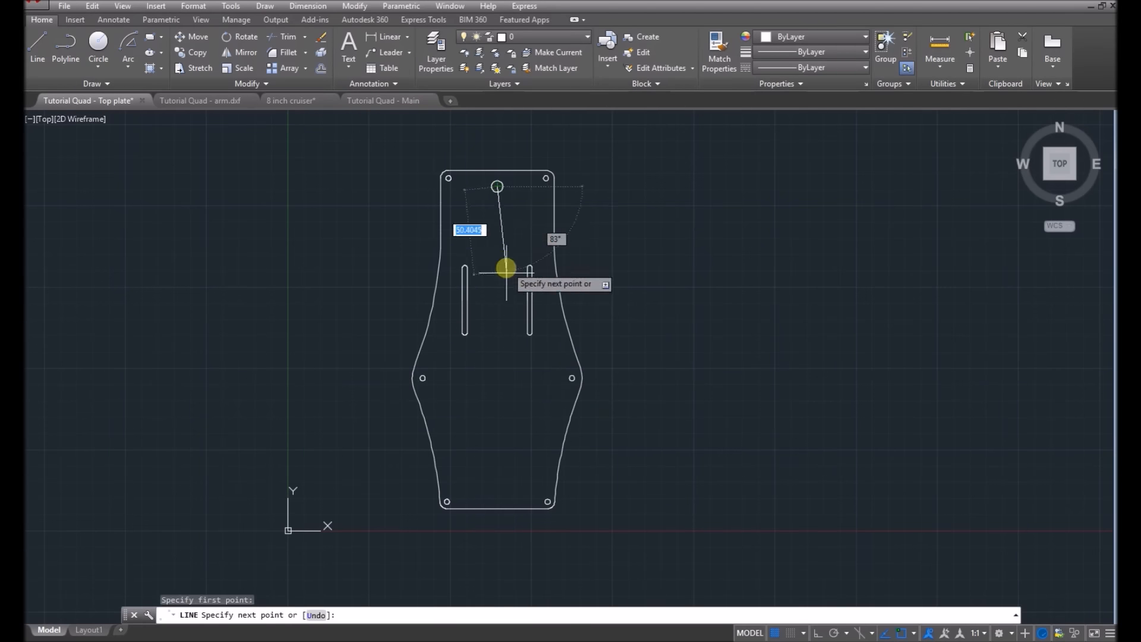
{"action": "left_click", "coordinate": [496, 403]}
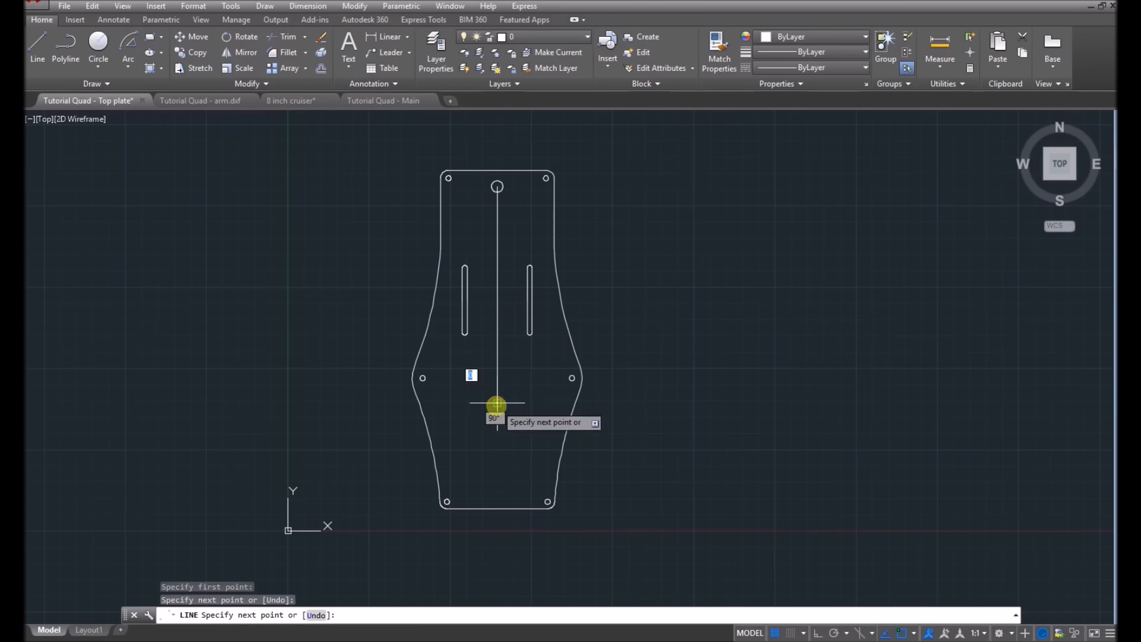
{"action": "key", "text": "Escape"}
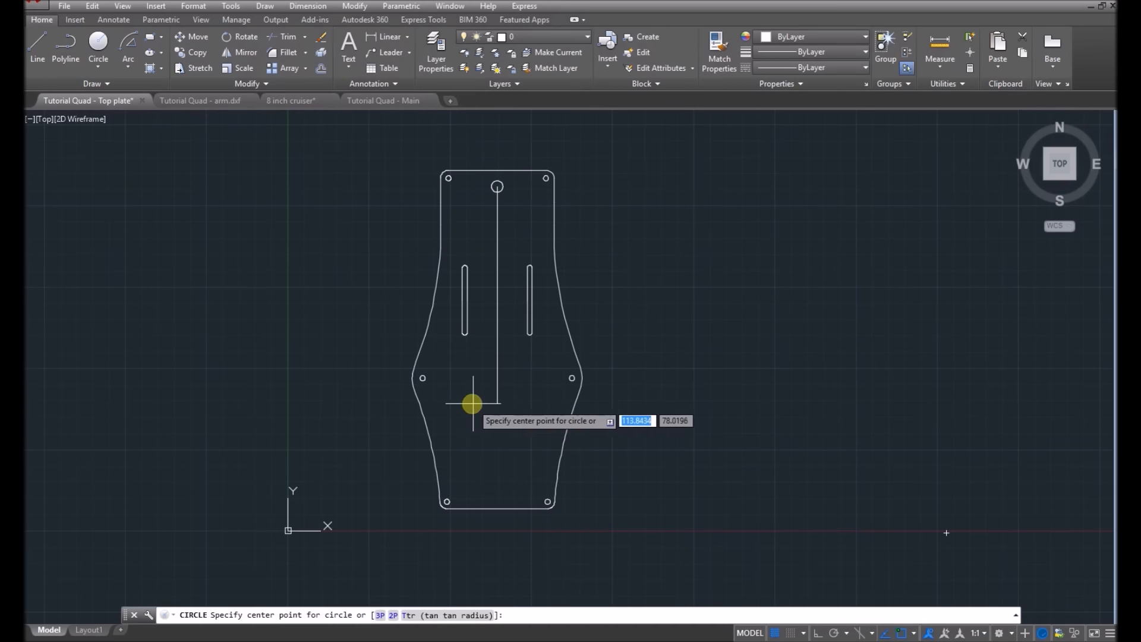
Draw a large circle centred on the construction line's lower end and erase the line.
{"action": "left_click", "coordinate": [497, 402]}
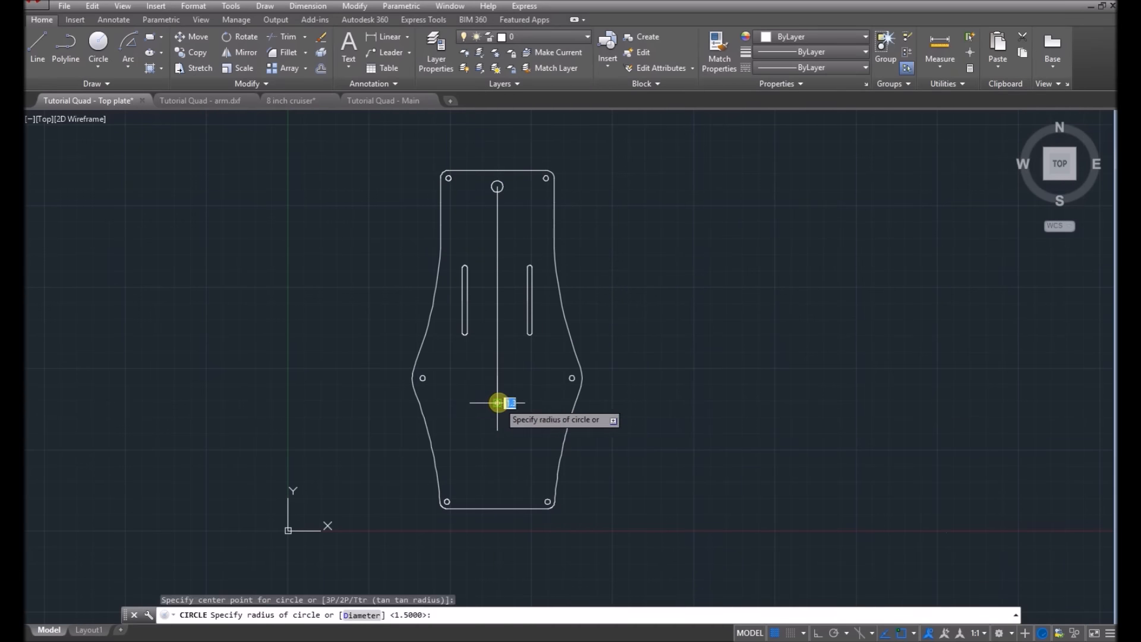
{"action": "left_click", "coordinate": [525, 423]}
{"action": "left_click", "coordinate": [498, 397]}
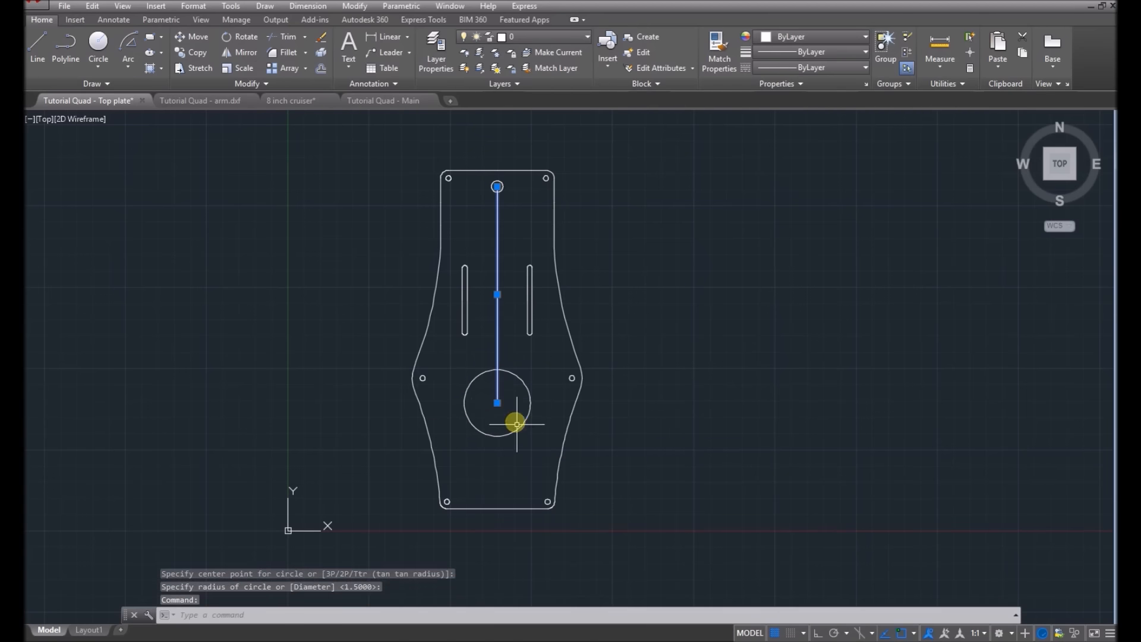
{"action": "key", "text": "Delete"}
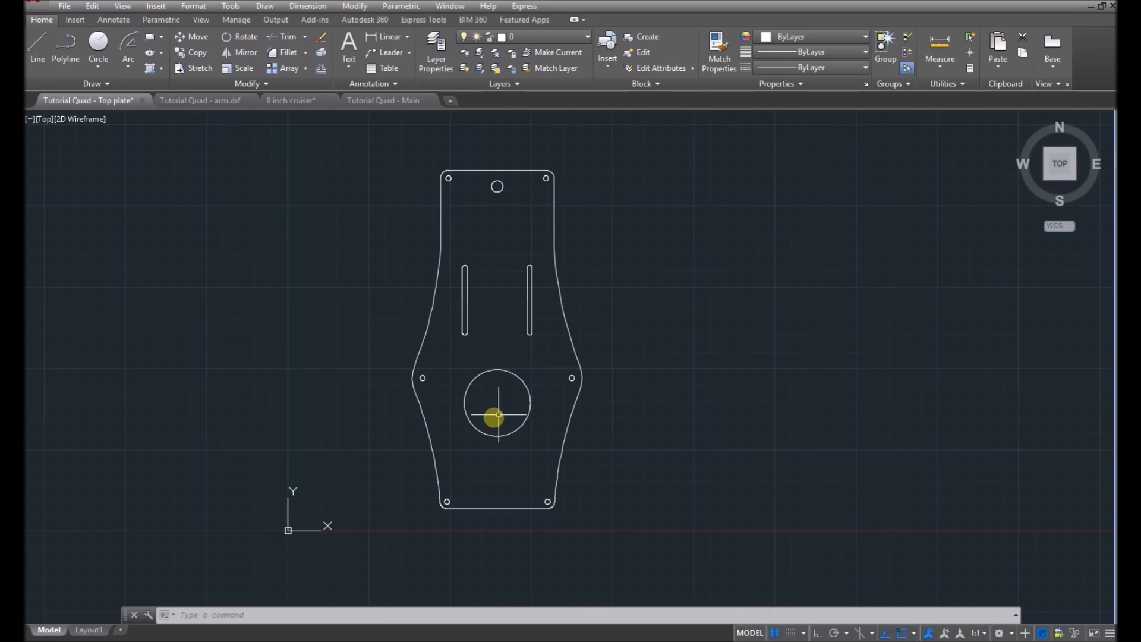
{"action": "scroll", "coordinate": [502, 397], "scroll_direction": "down", "scroll_amount": 4}
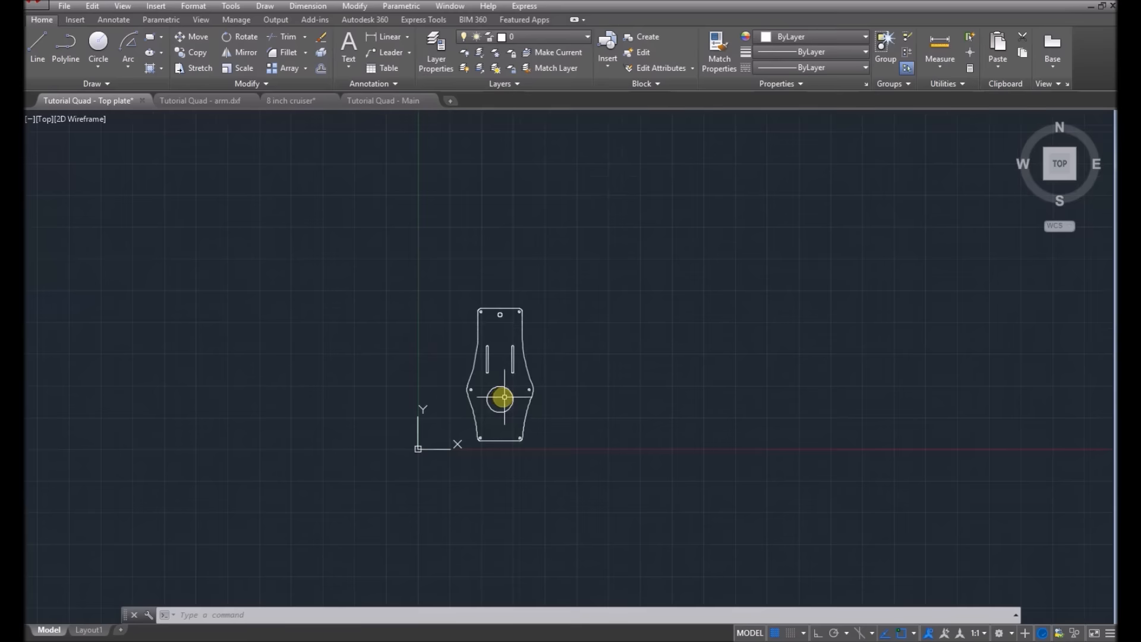
{"action": "scroll", "coordinate": [502, 397], "scroll_direction": "up", "scroll_amount": 4}
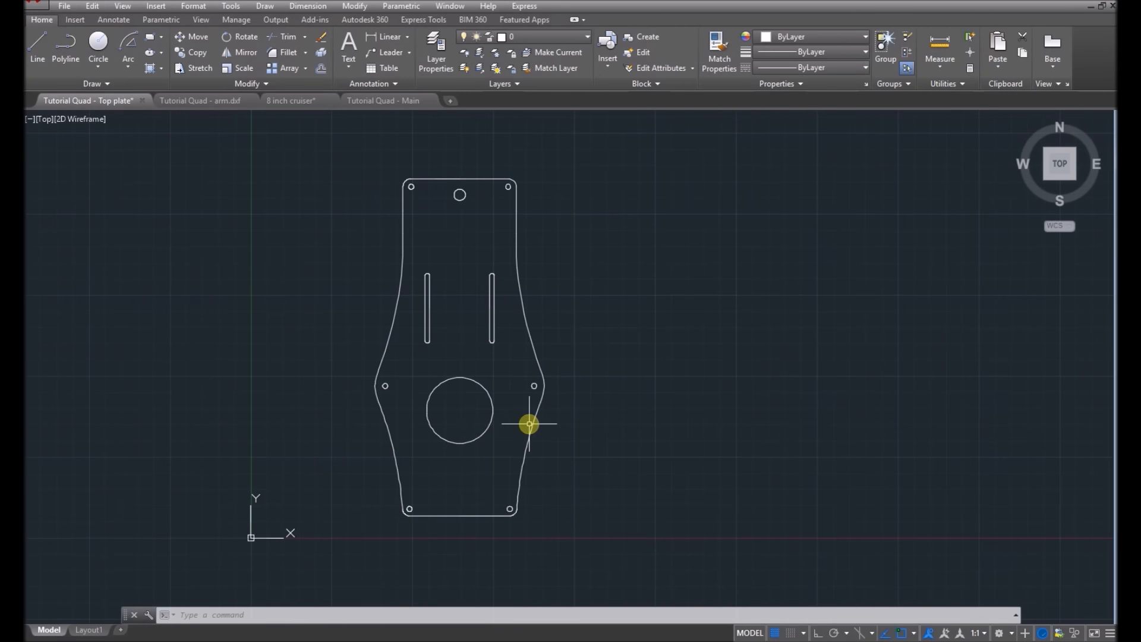
{"action": "left_click", "coordinate": [944, 565]}
{"action": "left_click", "coordinate": [298, 146]}
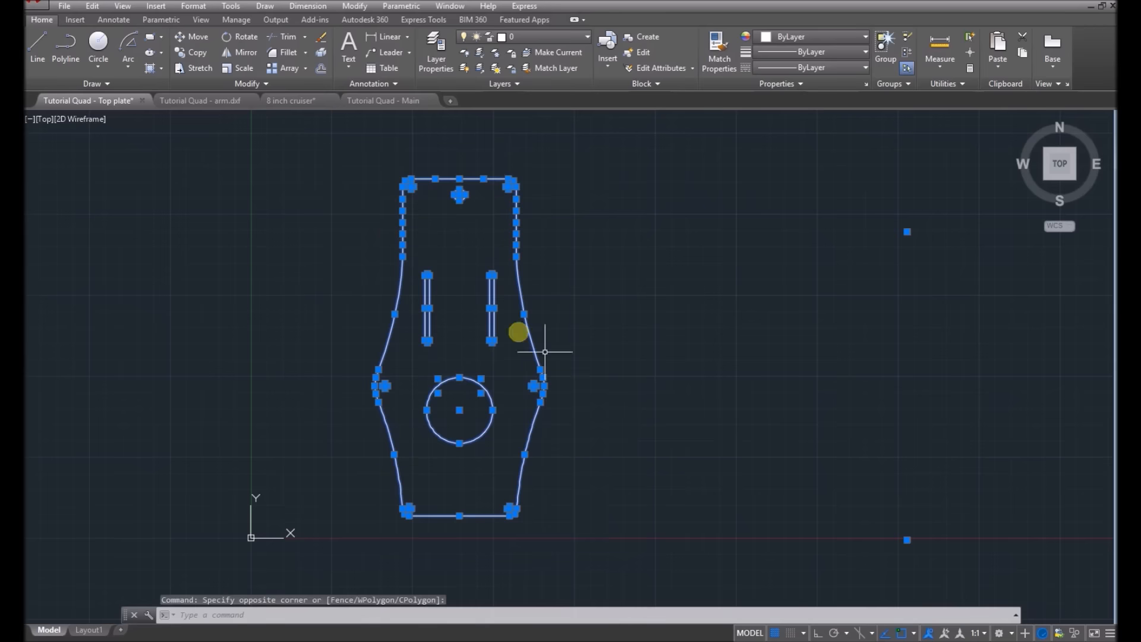
{"action": "left_click", "coordinate": [602, 385]}
{"action": "key", "text": "Escape"}
{"action": "key", "text": "Escape"}
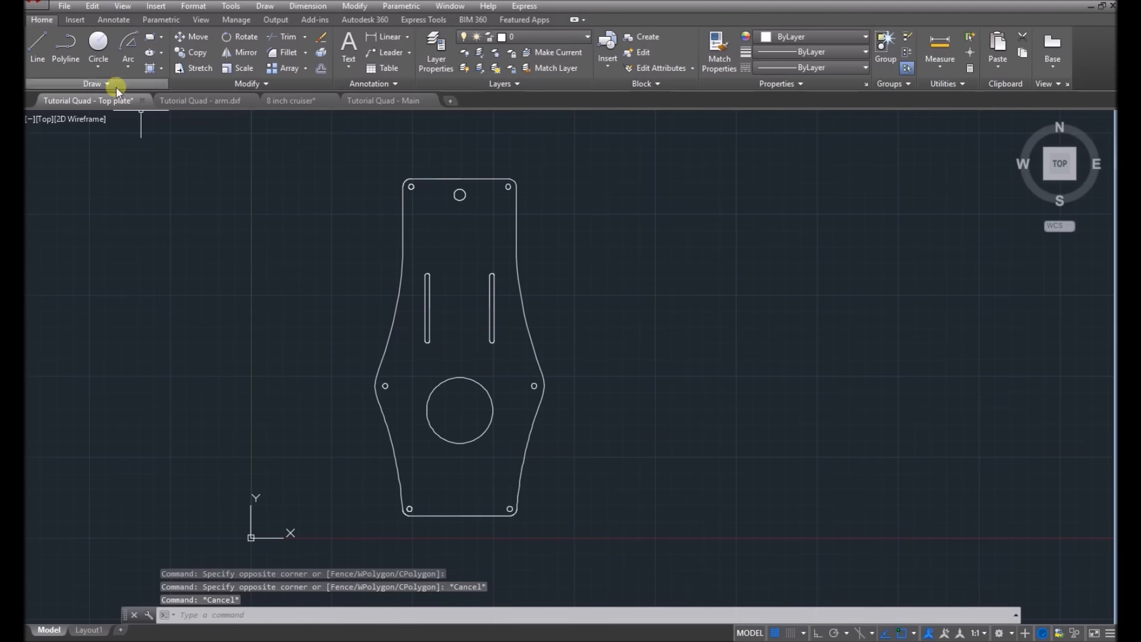
Save the Tutorial Quad - Top plate drawing.
{"action": "key", "text": "ctrl+s"}
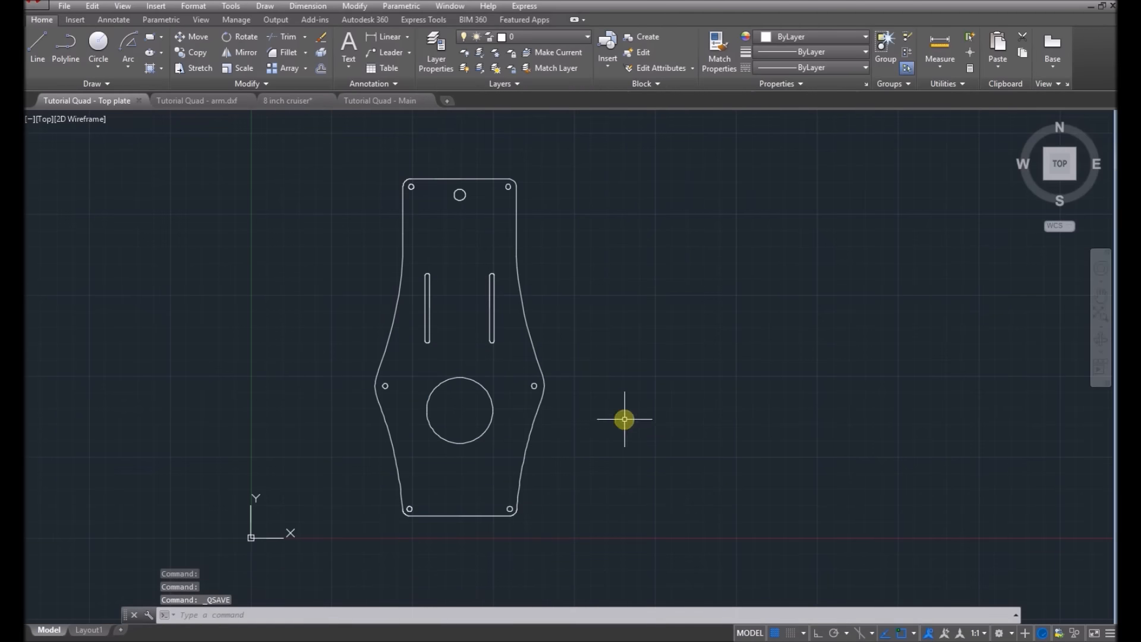
{"action": "scroll", "coordinate": [612, 407], "scroll_direction": "down", "scroll_amount": 2}
{"action": "scroll", "coordinate": [618, 407], "scroll_direction": "up", "scroll_amount": 2}
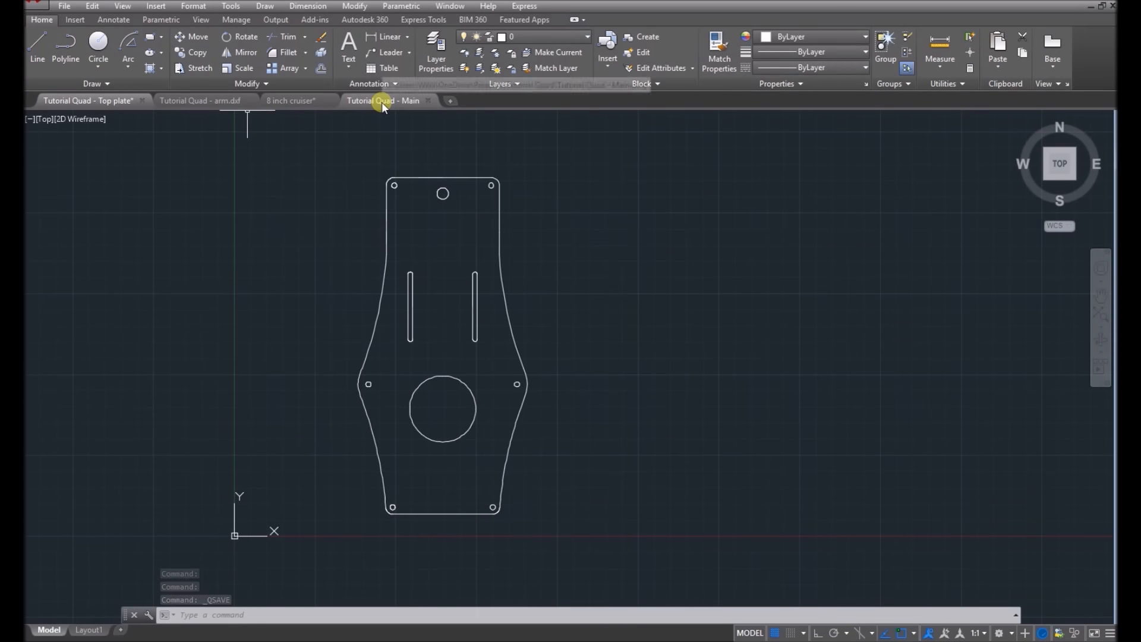
Look at the arm drawing, switch to the Tutorial Quad - Main drawing and save it.
{"action": "left_click", "coordinate": [215, 101]}
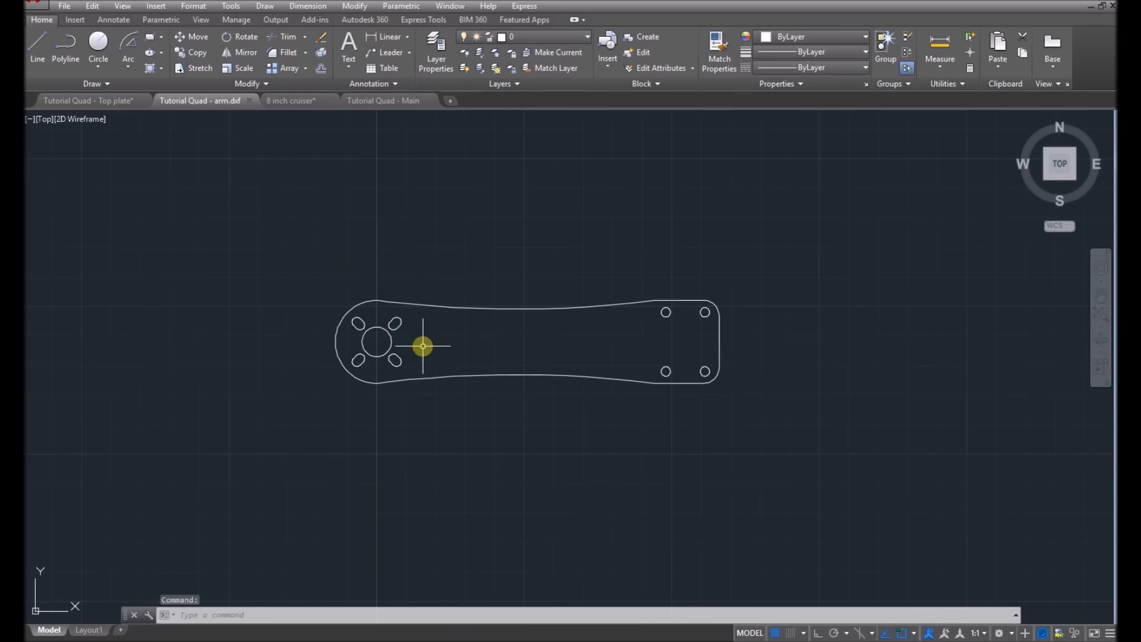
{"action": "left_click", "coordinate": [364, 100]}
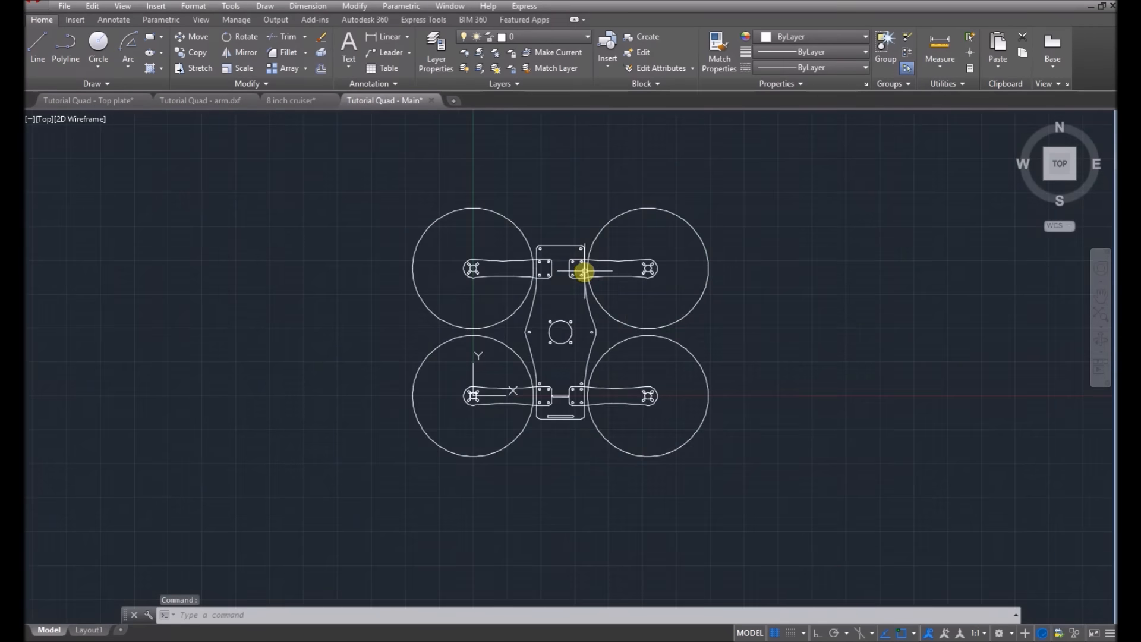
{"action": "scroll", "coordinate": [584, 266], "scroll_direction": "up", "scroll_amount": 2}
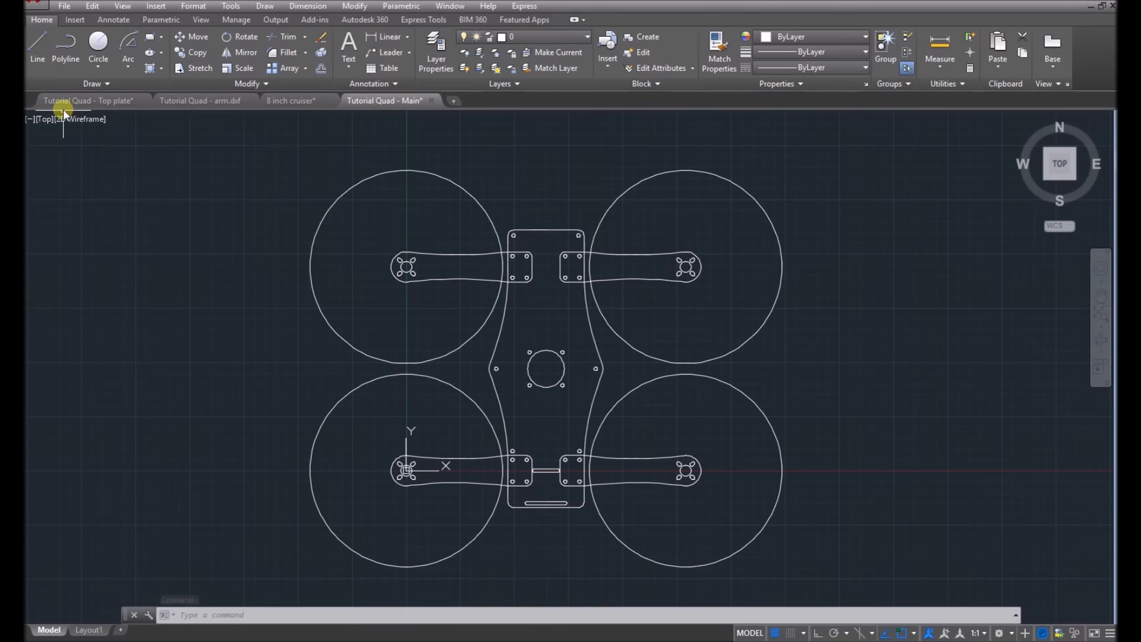
{"action": "key", "text": "ctrl+s"}
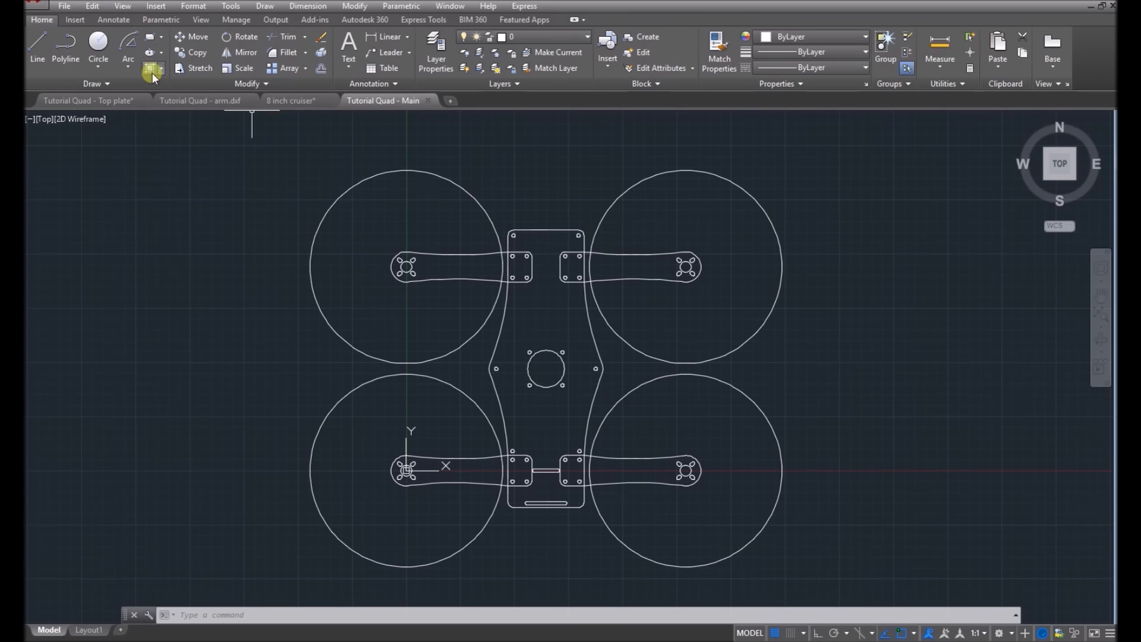
Save a copy of the full assembly drawing as Tutorial Quad - complete.
{"action": "left_click", "coordinate": [43, 9]}
{"action": "left_click", "coordinate": [95, 158]}
{"action": "left_click", "coordinate": [736, 508]}
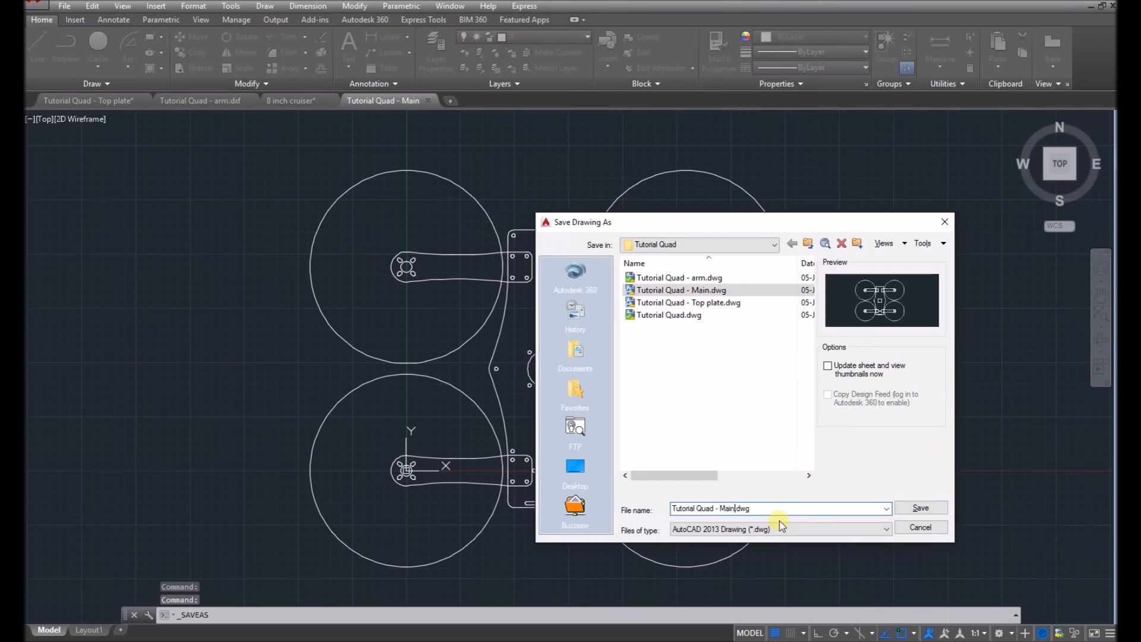
{"action": "key", "text": "BackSpace"}
{"action": "key", "text": "BackSpace"}
{"action": "key", "text": "BackSpace"}
{"action": "key", "text": "BackSpace"}
{"action": "type", "text": "complete"}
{"action": "key", "text": "Return"}
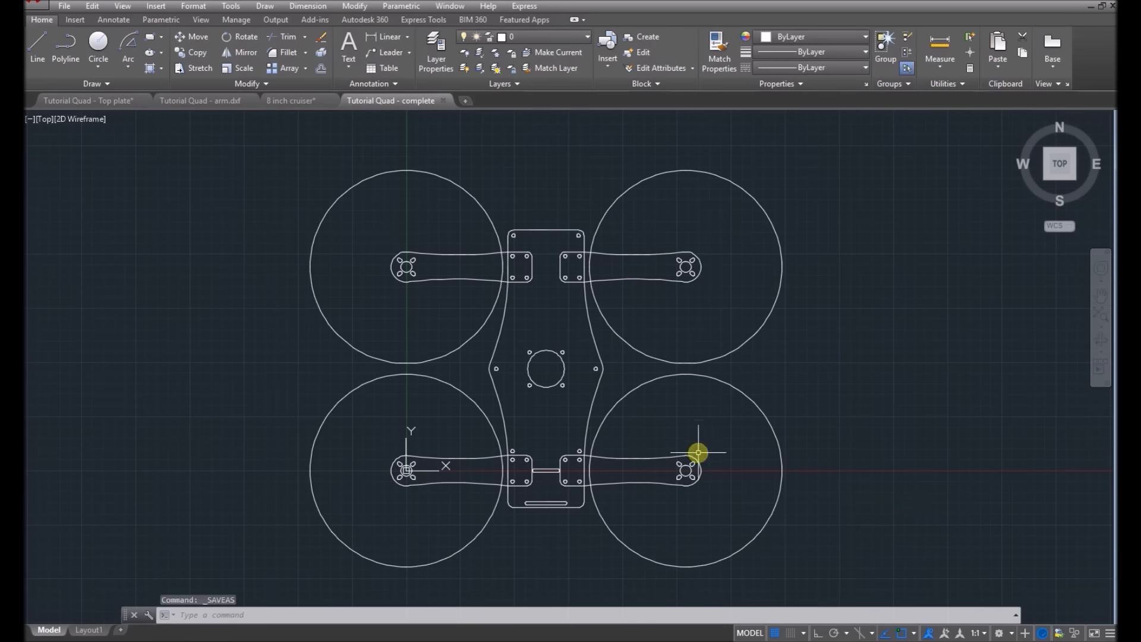
Open Tutorial Quad - Main.dwg from the Tutorial Quad folder.
{"action": "left_click", "coordinate": [37, 8]}
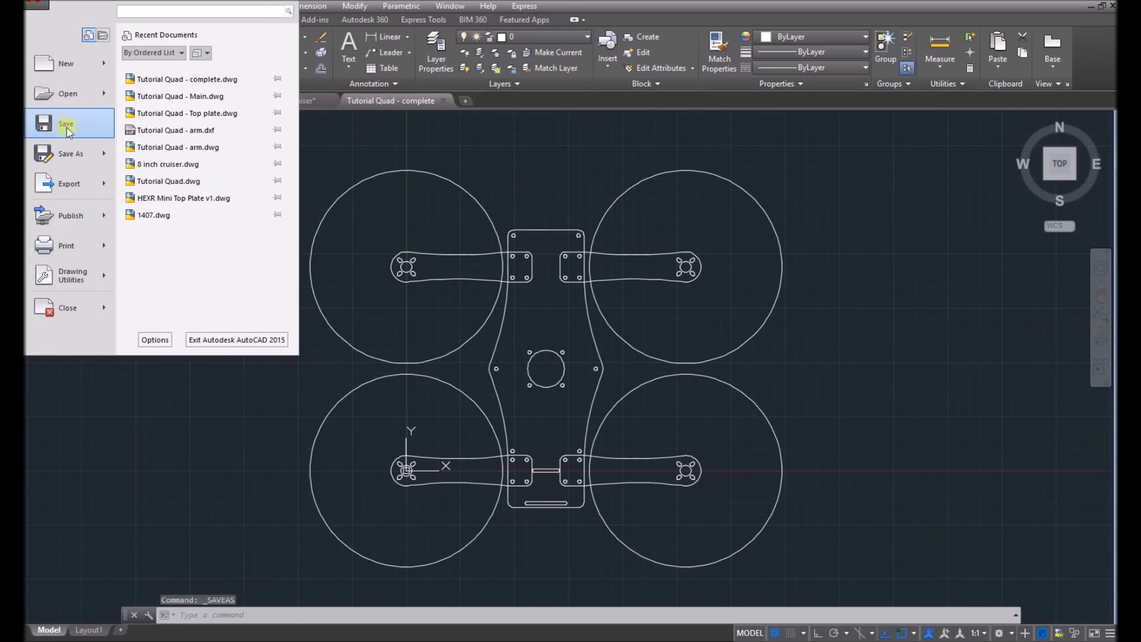
{"action": "left_click", "coordinate": [60, 93]}
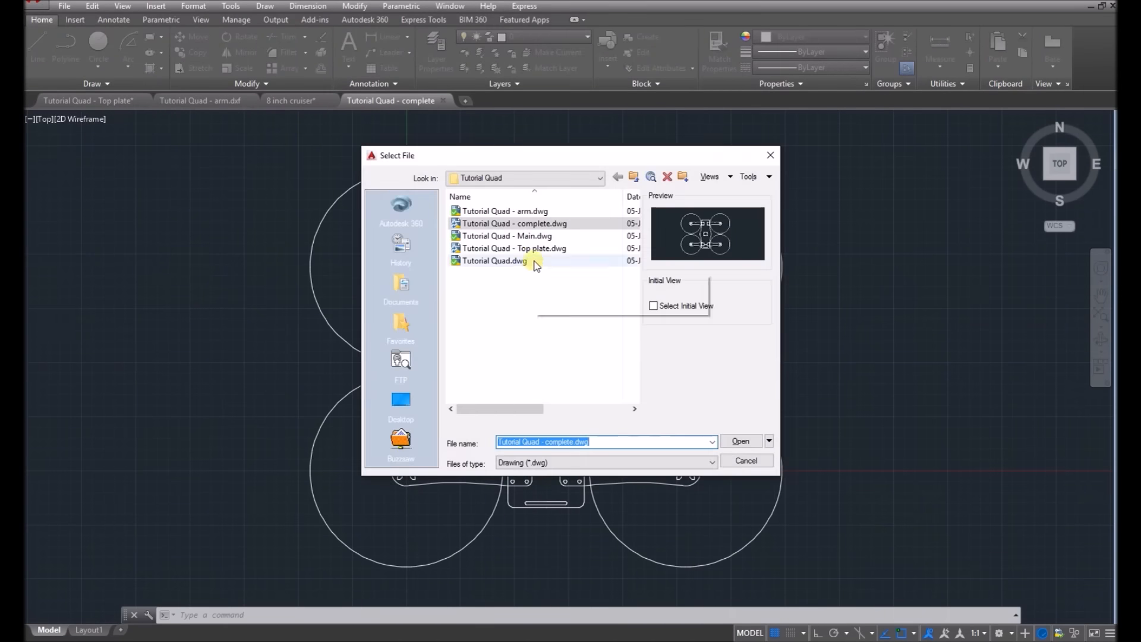
{"action": "left_click", "coordinate": [545, 236]}
{"action": "double_click", "coordinate": [545, 236]}
Erase the propeller circles and the arm sections outside the main plate.
{"action": "left_click_drag", "start_coordinate": [273, 586], "coordinate": [473, 255]}
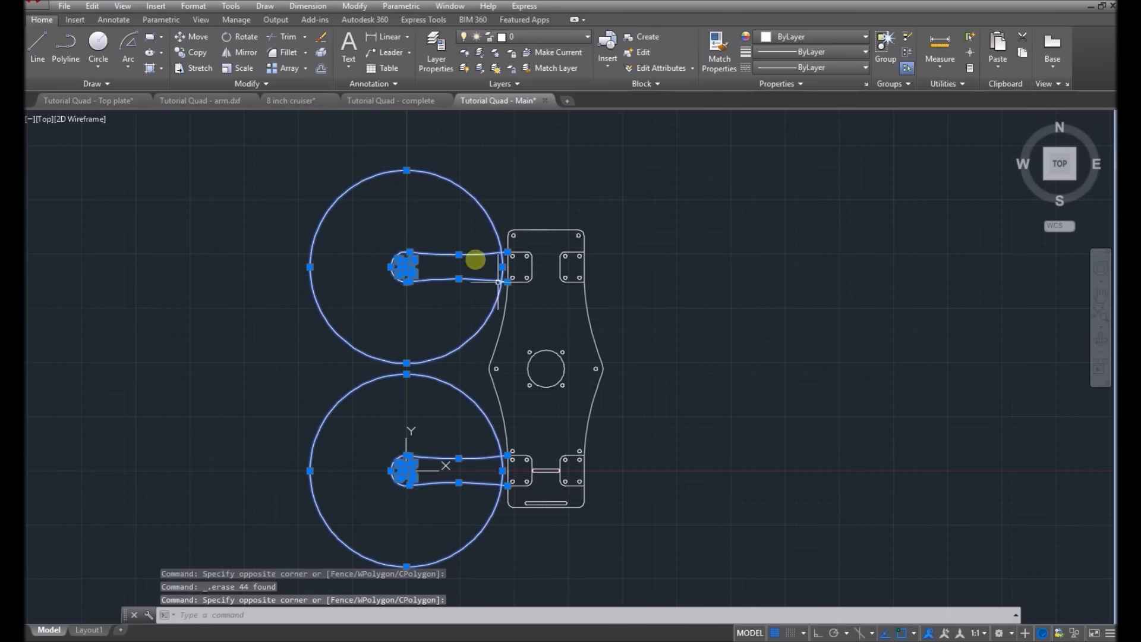
{"action": "key", "text": "Delete"}
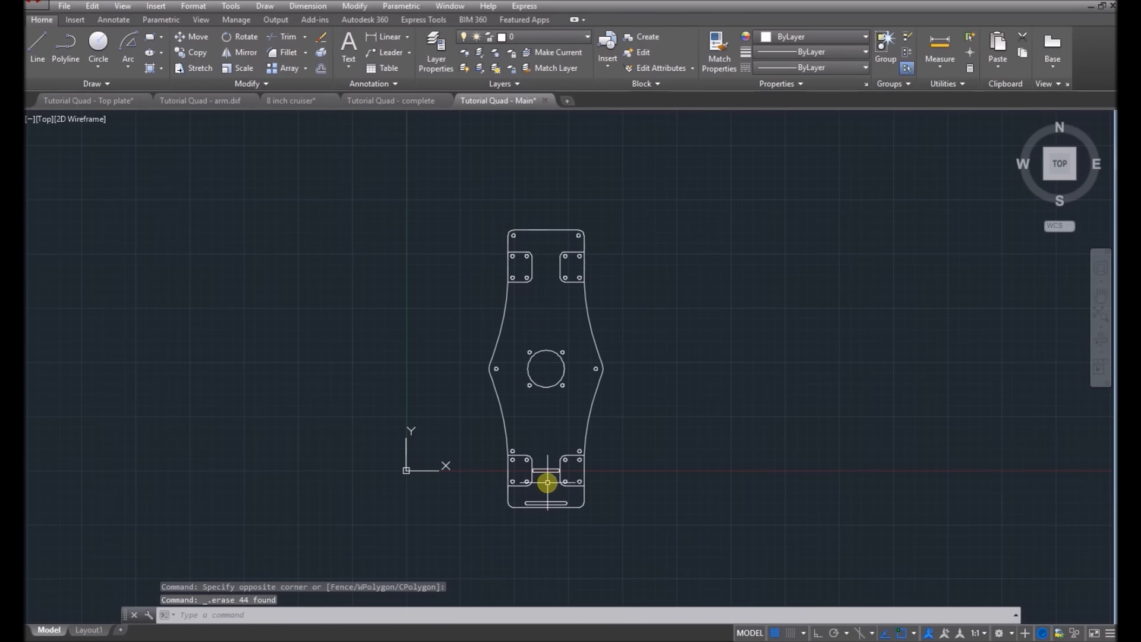
Erase the arm-end outline segments around the lower mounting holes, keeping the holes and slots.
{"action": "scroll", "coordinate": [543, 478], "scroll_direction": "up", "scroll_amount": 5}
{"action": "left_click", "coordinate": [468, 495]}
{"action": "key", "text": "Delete"}
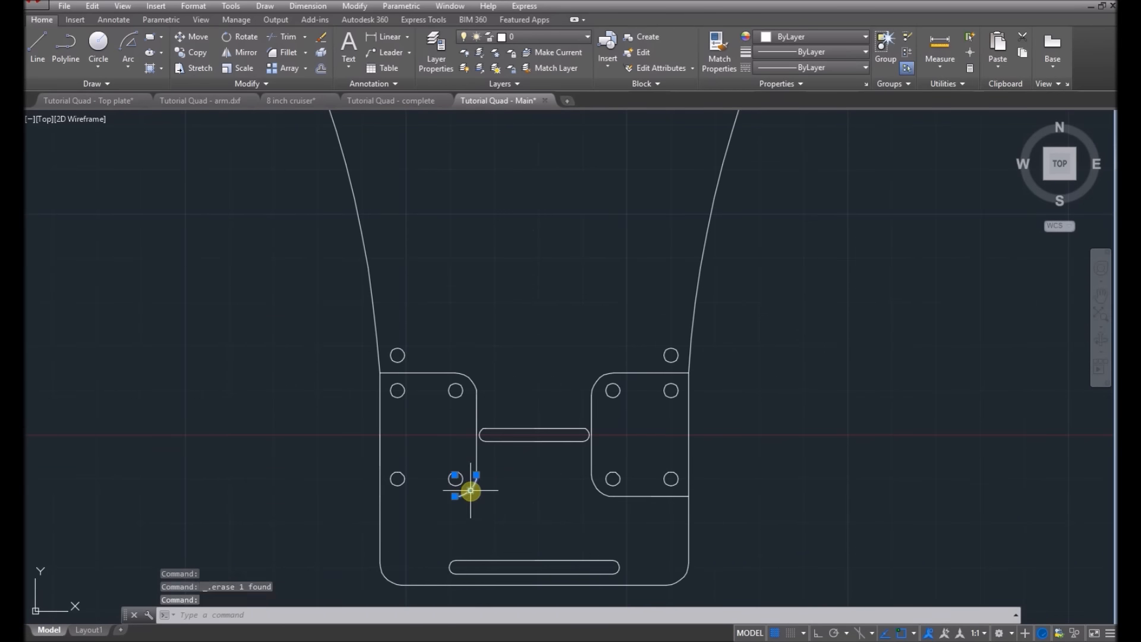
{"action": "left_click", "coordinate": [447, 372]}
{"action": "key", "text": "Delete"}
{"action": "left_click", "coordinate": [654, 373]}
{"action": "key", "text": "Delete"}
{"action": "left_click", "coordinate": [592, 410]}
{"action": "key", "text": "Delete"}
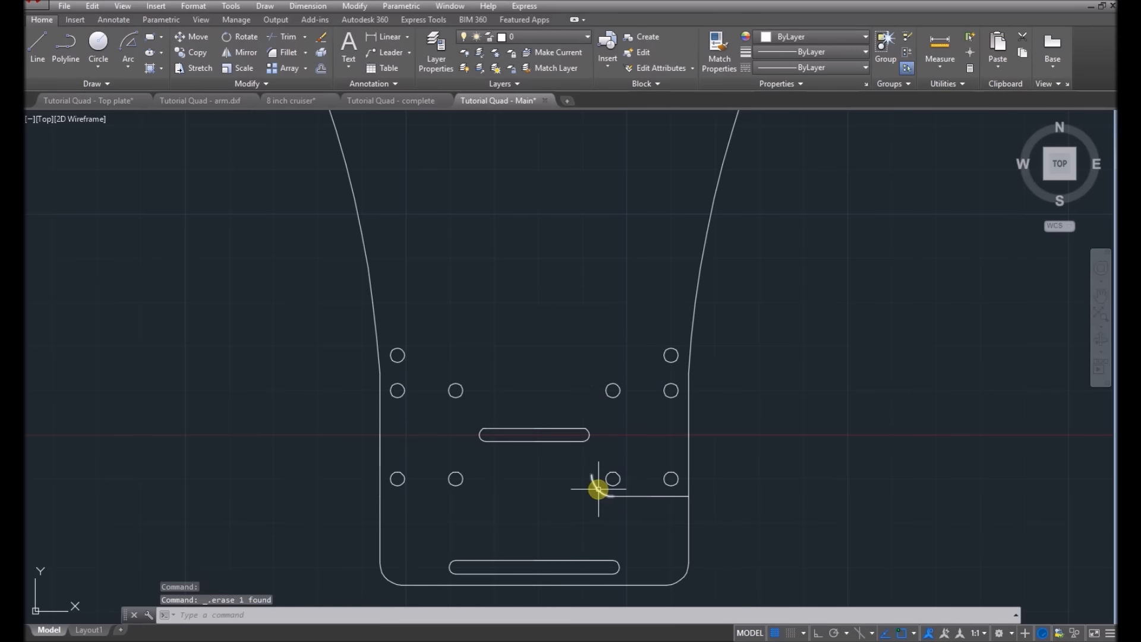
Erase the arm-end outlines around the upper mounting holes, undoing any mistaken edits and keeping the holes.
{"action": "scroll", "coordinate": [644, 536], "scroll_direction": "down", "scroll_amount": 4}
{"action": "scroll", "coordinate": [568, 424], "scroll_direction": "down", "scroll_amount": 1}
{"action": "scroll", "coordinate": [622, 214], "scroll_direction": "up", "scroll_amount": 2}
{"action": "left_click", "coordinate": [615, 348]}
{"action": "key", "text": "Delete"}
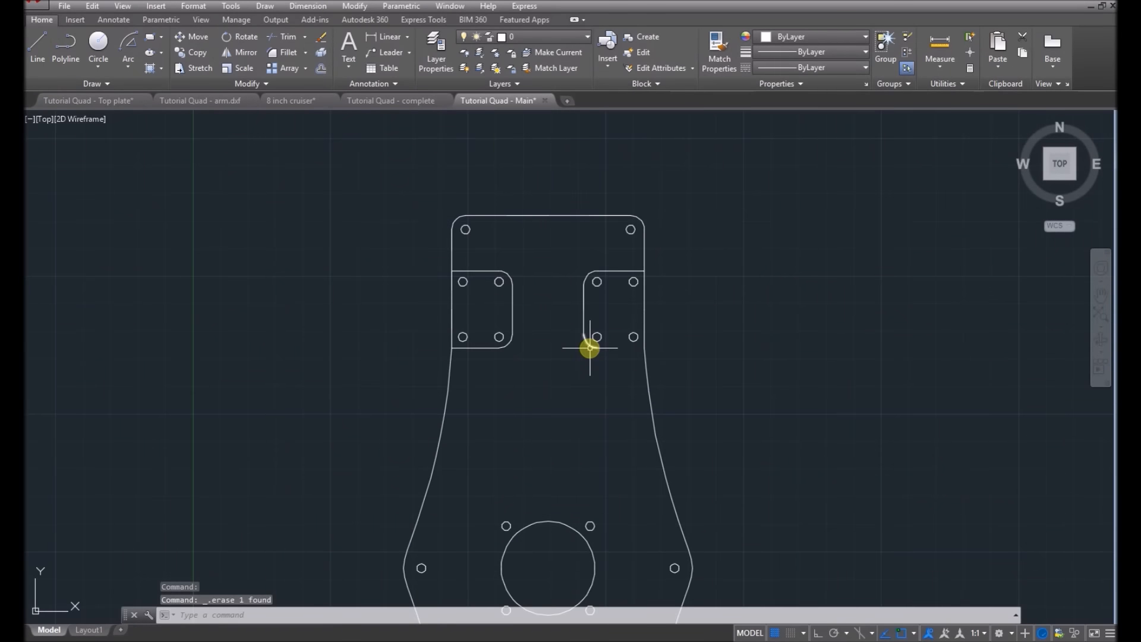
{"action": "left_click", "coordinate": [585, 324]}
{"action": "key", "text": "Delete"}
{"action": "left_click", "coordinate": [589, 272]}
{"action": "key", "text": "Delete"}
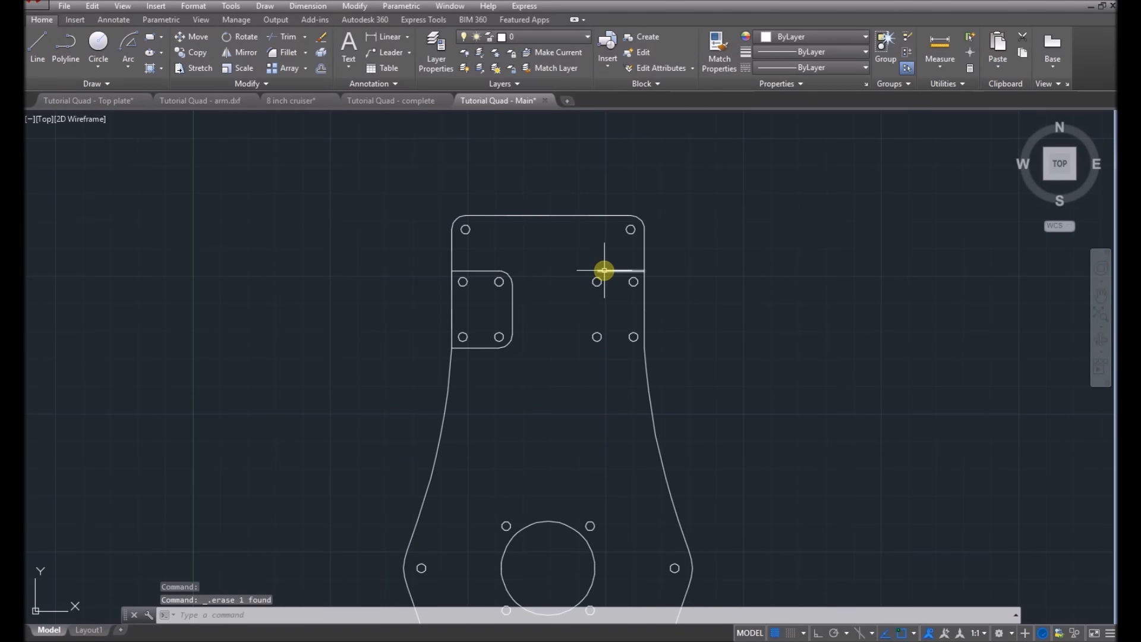
{"action": "left_click", "coordinate": [507, 275]}
{"action": "key", "text": "ctrl+z"}
{"action": "key", "text": "ctrl+z"}
Examine the cleaned-up main plate's outline, mounting holes and slots for leftover arm geometry.
{"action": "scroll", "coordinate": [618, 285], "scroll_direction": "down", "scroll_amount": 3}
{"action": "scroll", "coordinate": [558, 257], "scroll_direction": "down", "scroll_amount": 3}
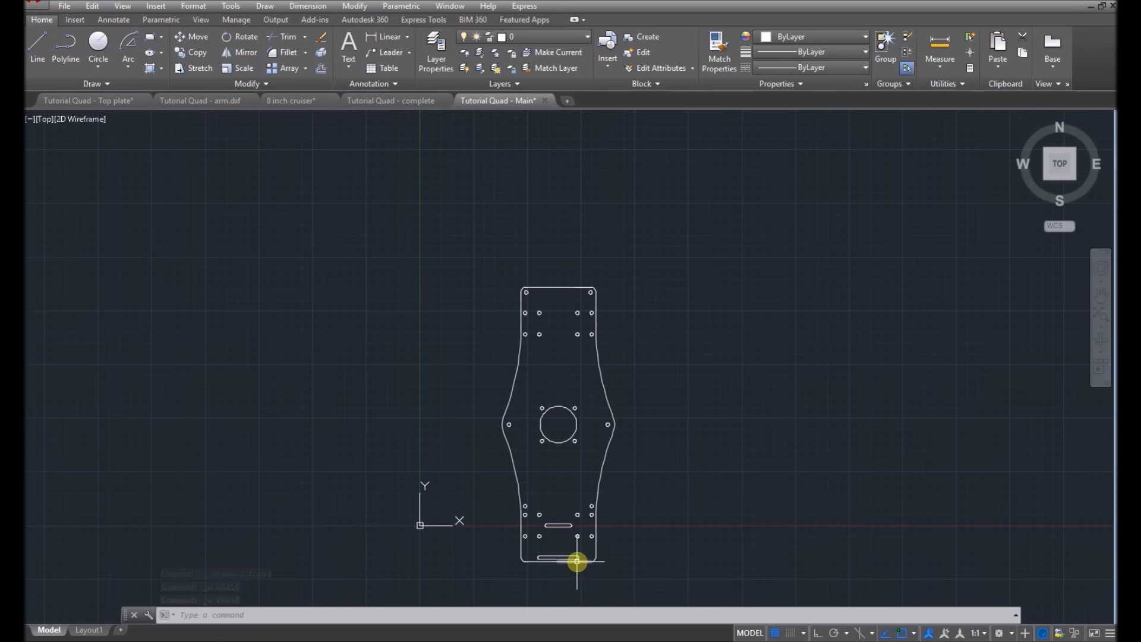
{"action": "scroll", "coordinate": [574, 564], "scroll_direction": "up", "scroll_amount": 2}
{"action": "scroll", "coordinate": [579, 559], "scroll_direction": "down", "scroll_amount": 2}
{"action": "scroll", "coordinate": [590, 538], "scroll_direction": "up", "scroll_amount": 2}
{"action": "scroll", "coordinate": [589, 543], "scroll_direction": "down", "scroll_amount": 2}
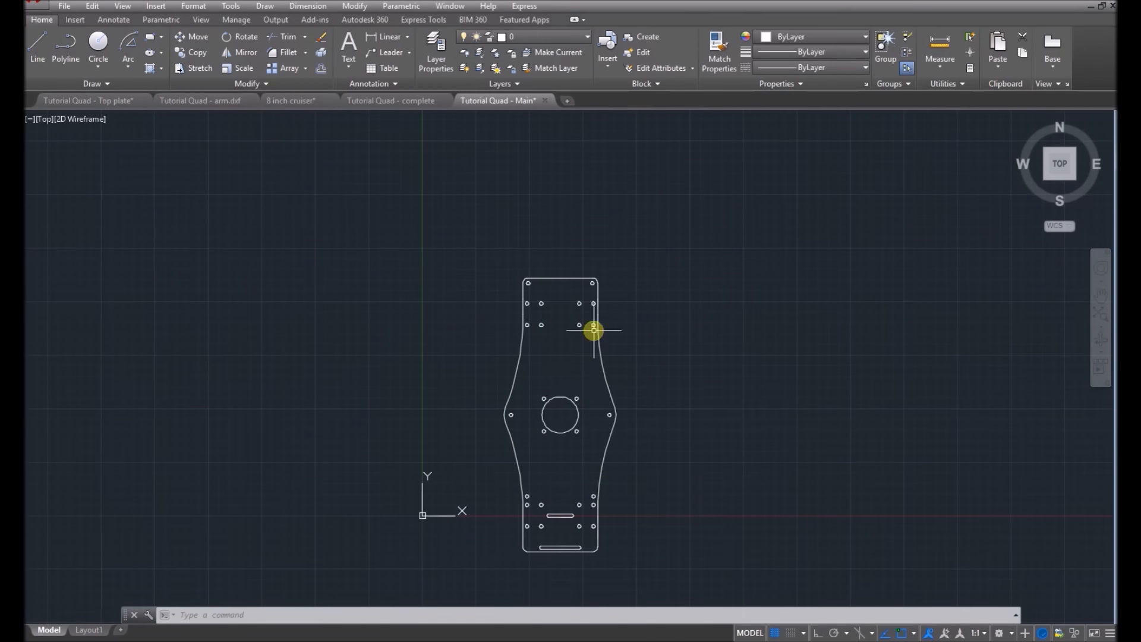
{"action": "scroll", "coordinate": [592, 549], "scroll_direction": "up", "scroll_amount": 2}
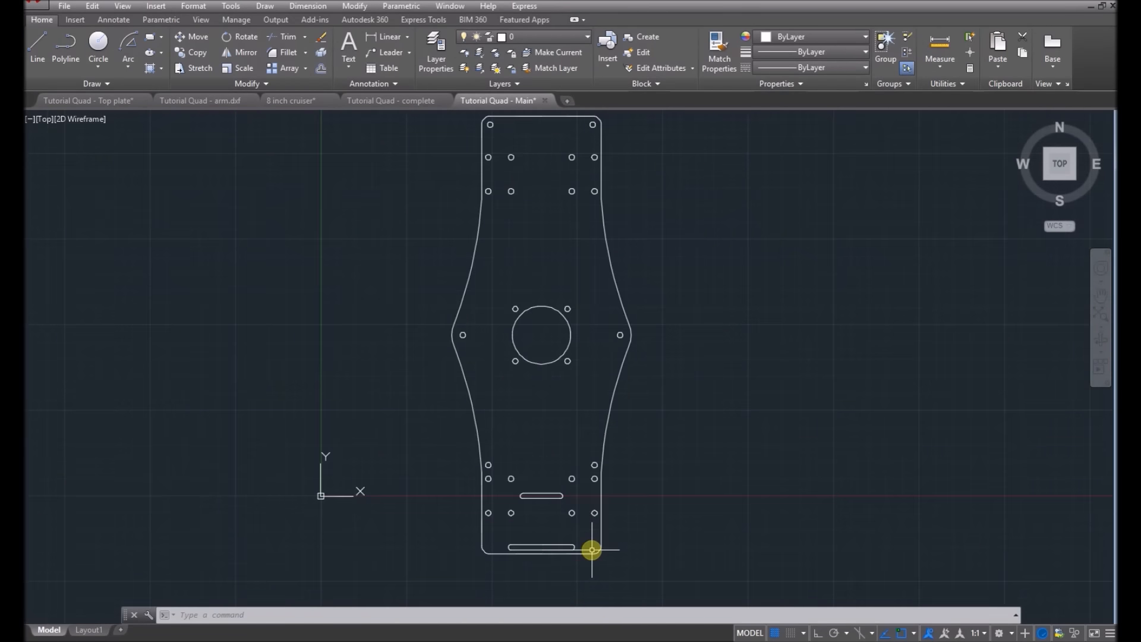
{"action": "scroll", "coordinate": [667, 505], "scroll_direction": "down", "scroll_amount": 1}
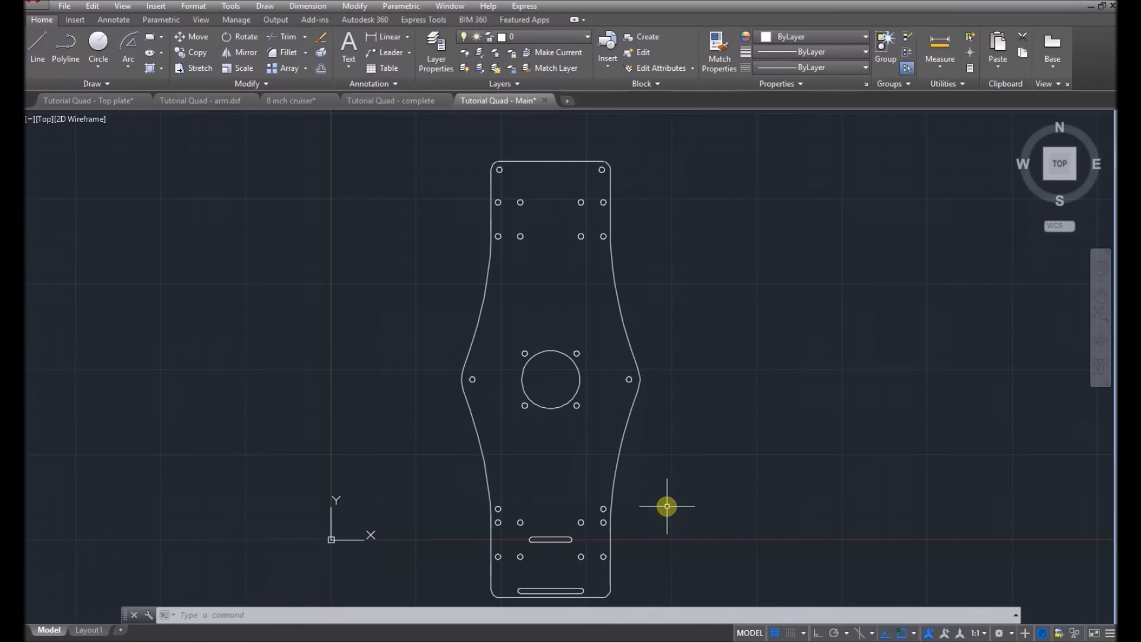
Join all of the main plate's geometry into polylines and check whether the outer outline selects as one object.
{"action": "scroll", "coordinate": [660, 476], "scroll_direction": "down", "scroll_amount": 2}
{"action": "left_click", "coordinate": [453, 213]}
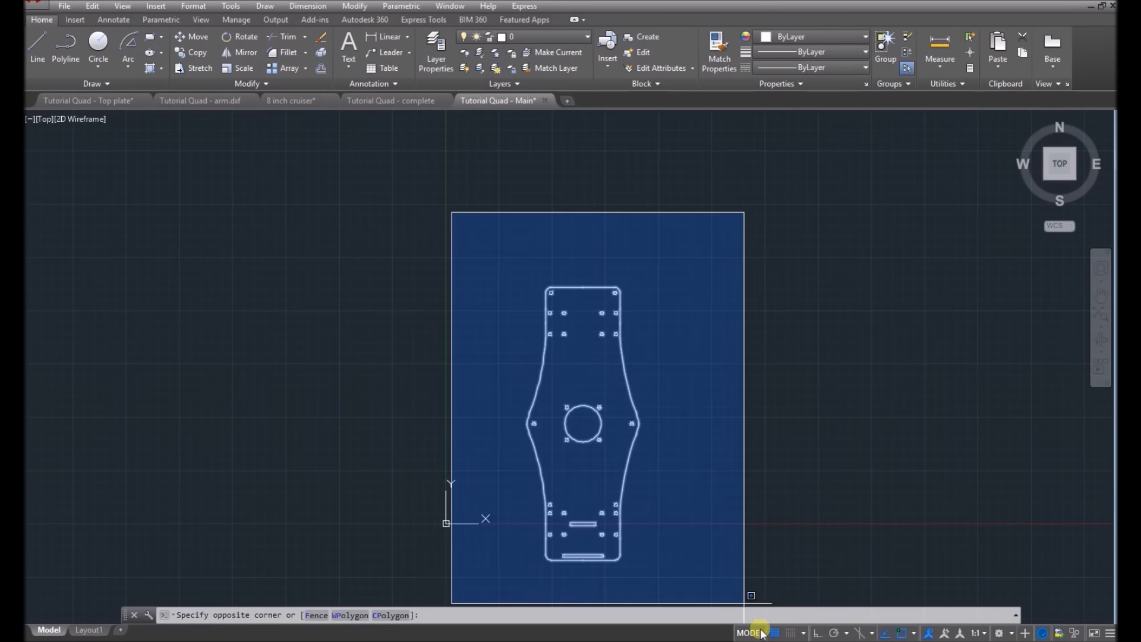
{"action": "left_click", "coordinate": [721, 586]}
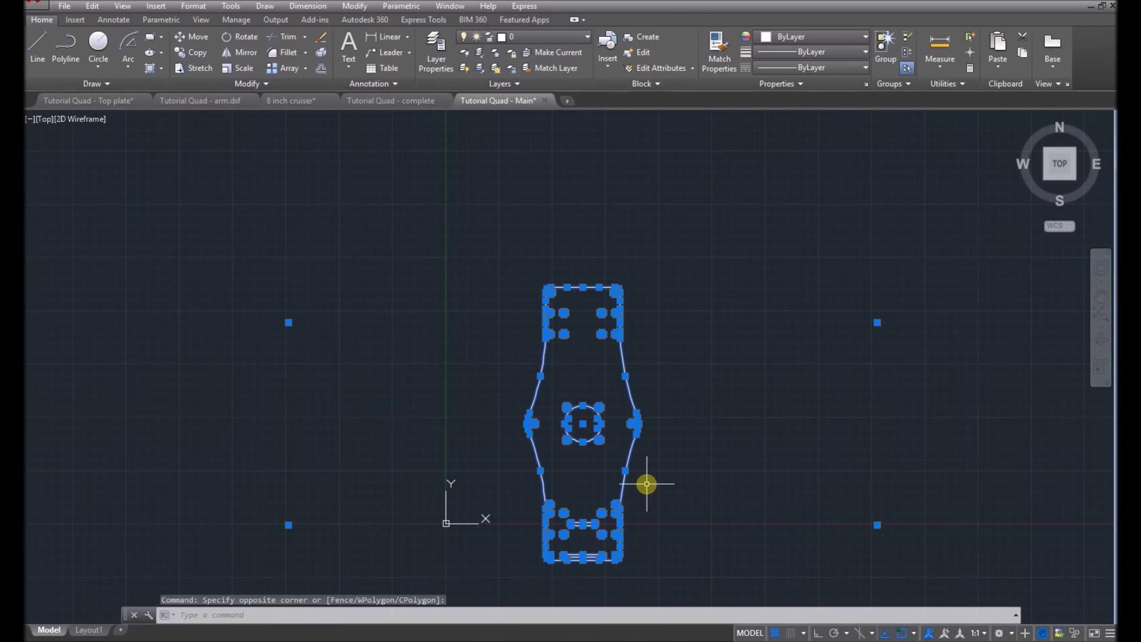
{"action": "type", "text": "join"}
{"action": "key", "text": "Return"}
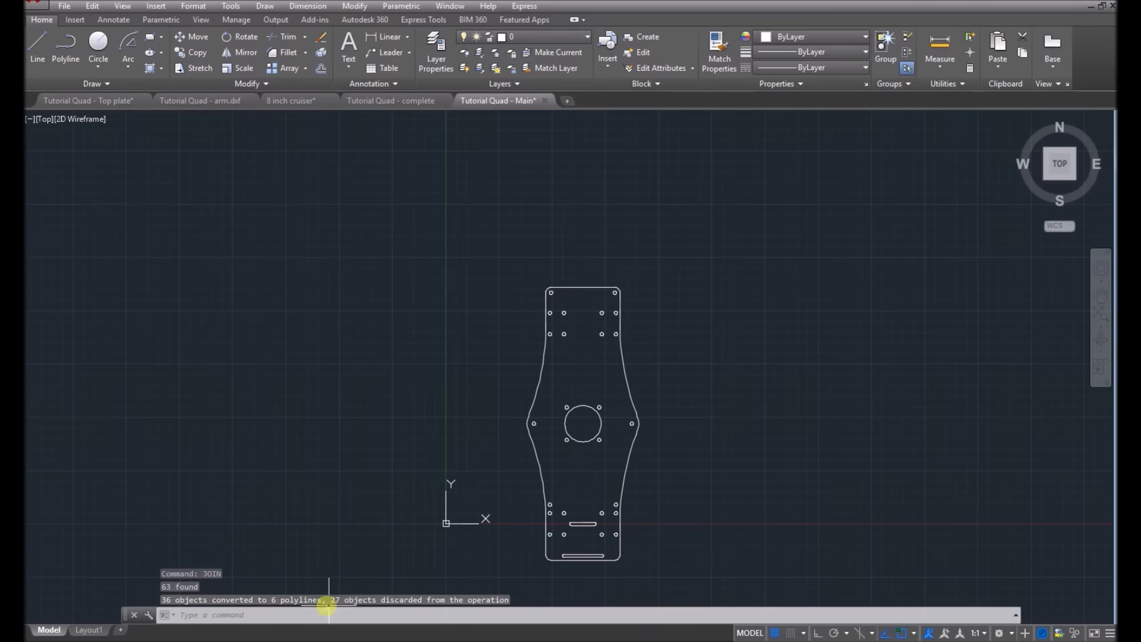
{"action": "left_click", "coordinate": [614, 559]}
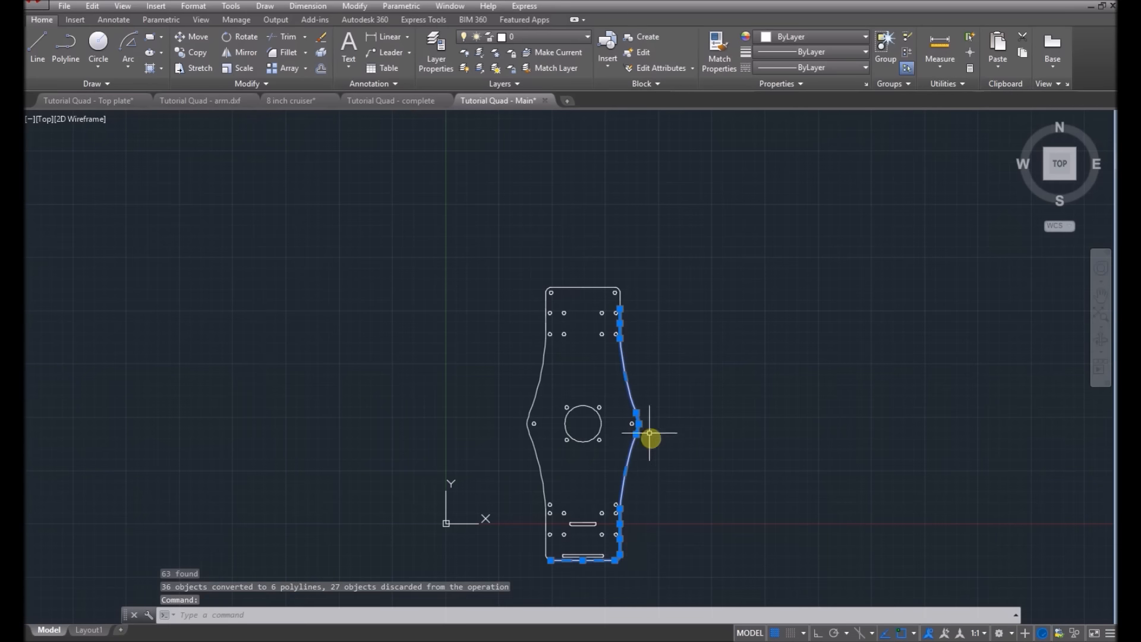
{"action": "key", "text": "Escape"}
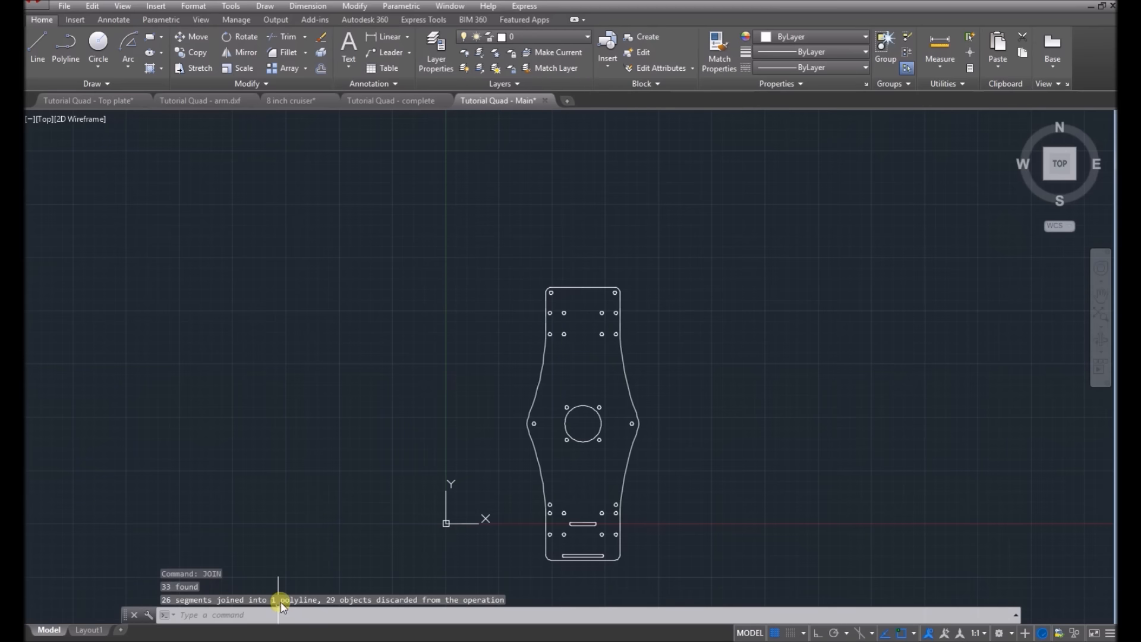
Select the main plate's outline, centre circle and slots to check that each is a continuous object, and clear the selection.
{"action": "left_click", "coordinate": [625, 463]}
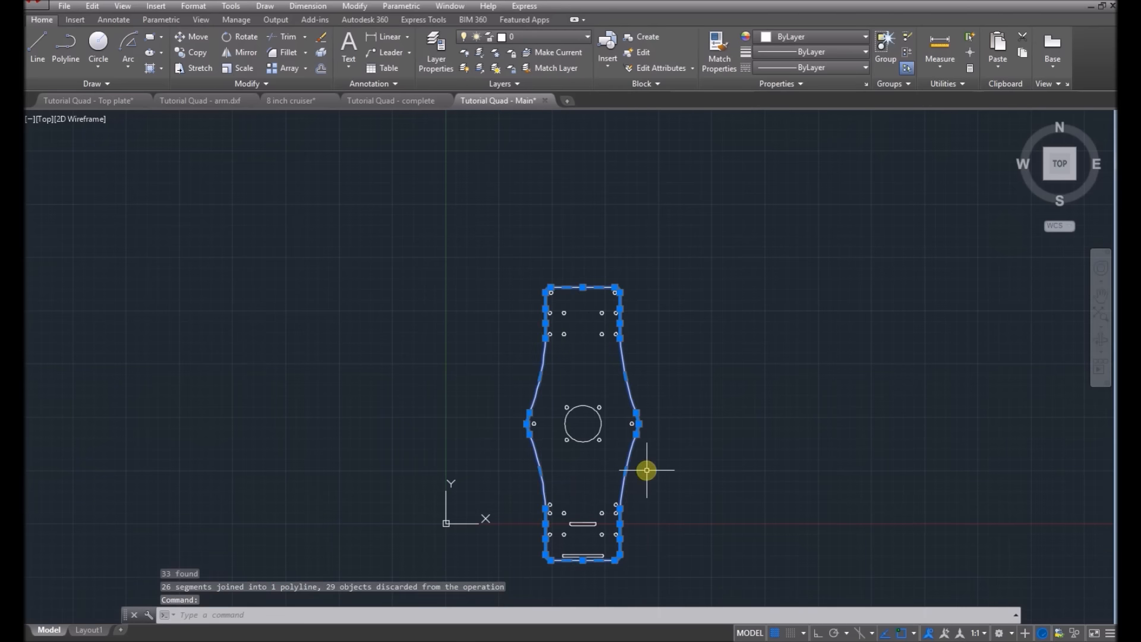
{"action": "scroll", "coordinate": [638, 570], "scroll_direction": "up", "scroll_amount": 2}
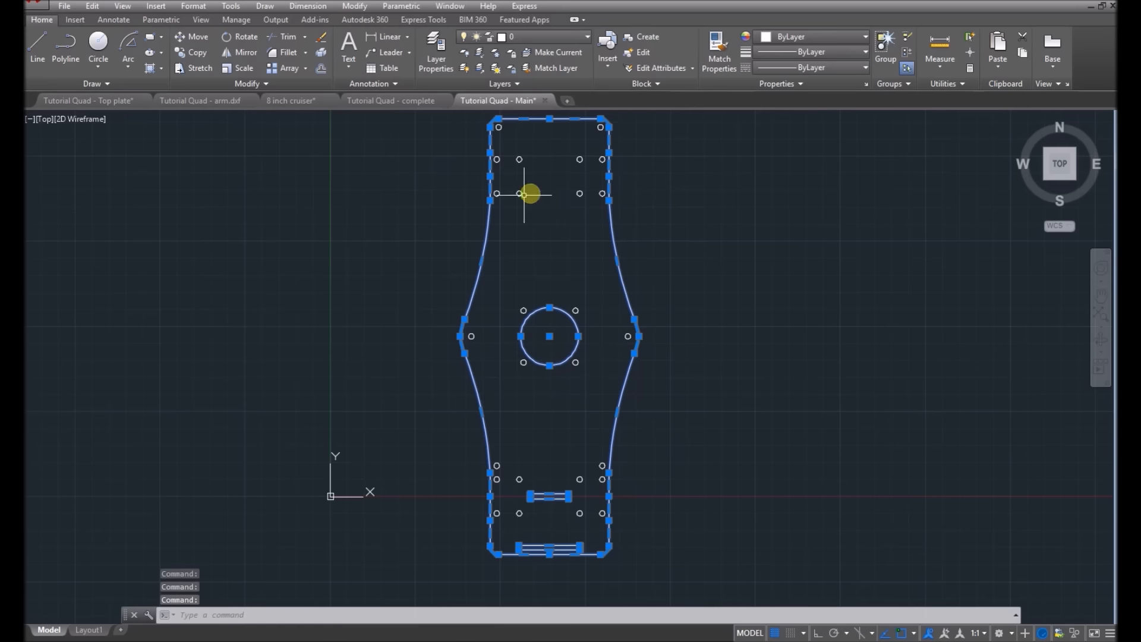
{"action": "key", "text": "Escape"}
{"action": "key", "text": "Escape"}
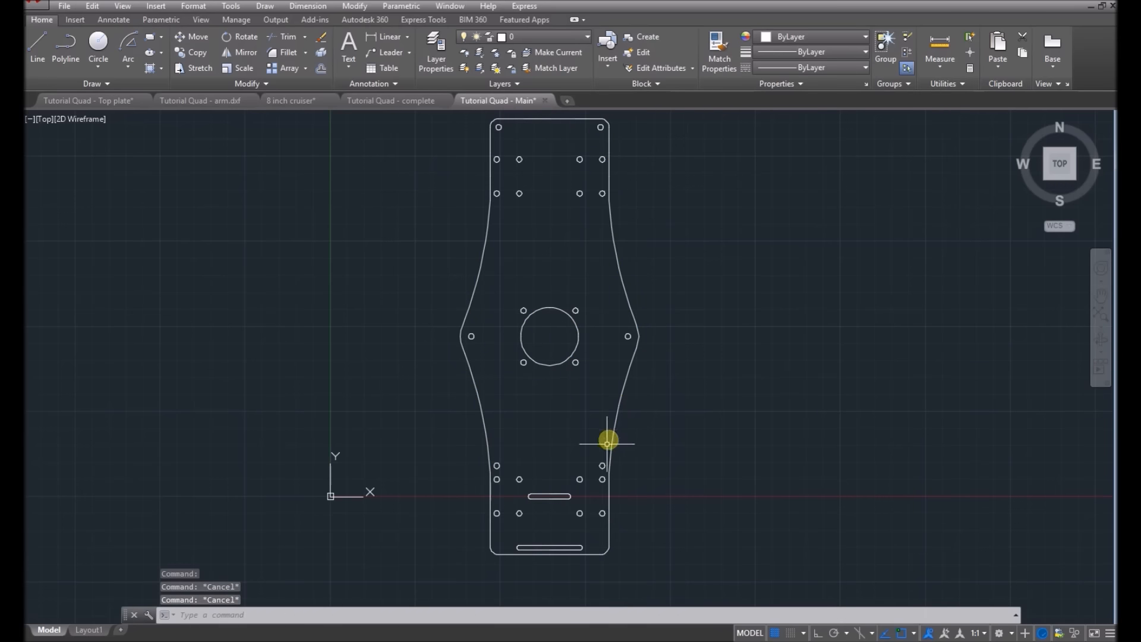
Run Join again on the whole main plate and select its outline to verify it is one closed polyline.
{"action": "left_click", "coordinate": [681, 575]}
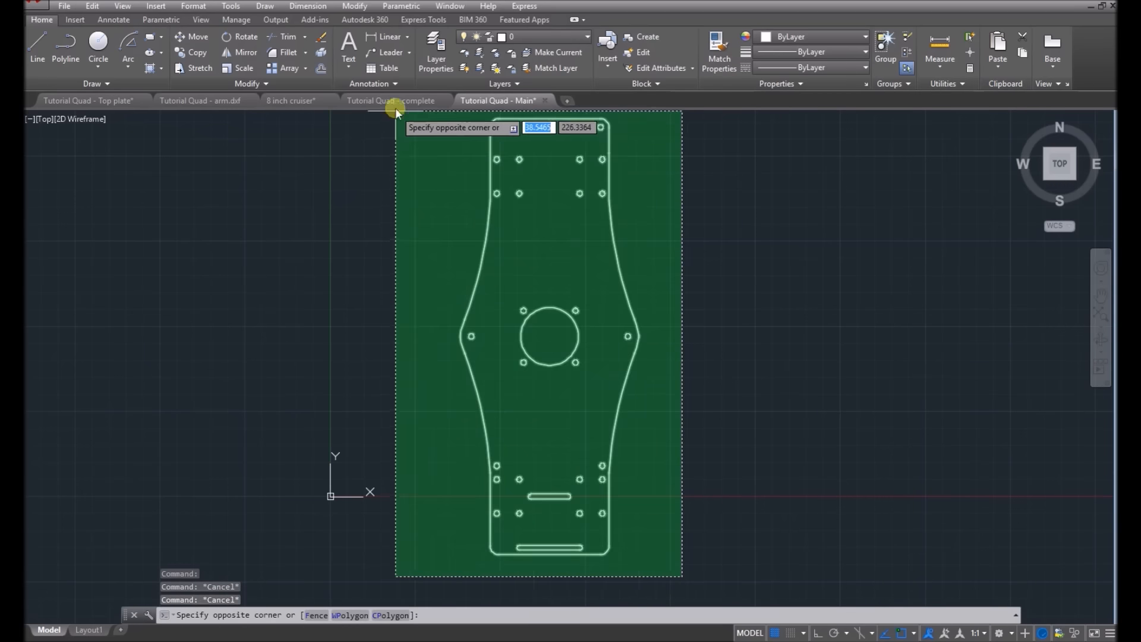
{"action": "left_click", "coordinate": [389, 101]}
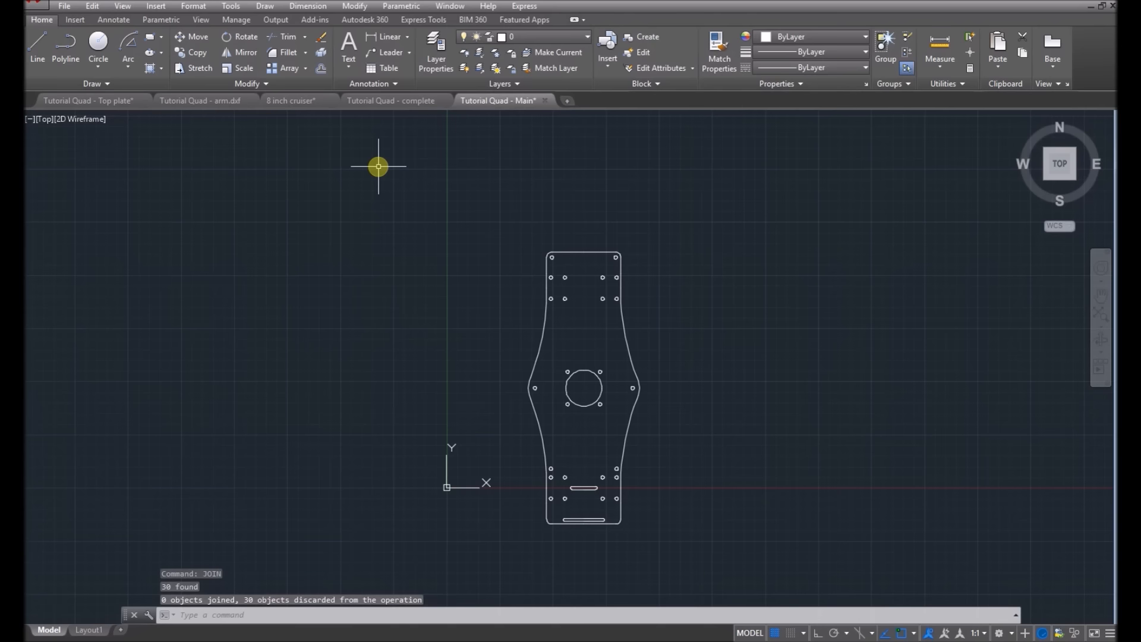
{"action": "left_click", "coordinate": [625, 331]}
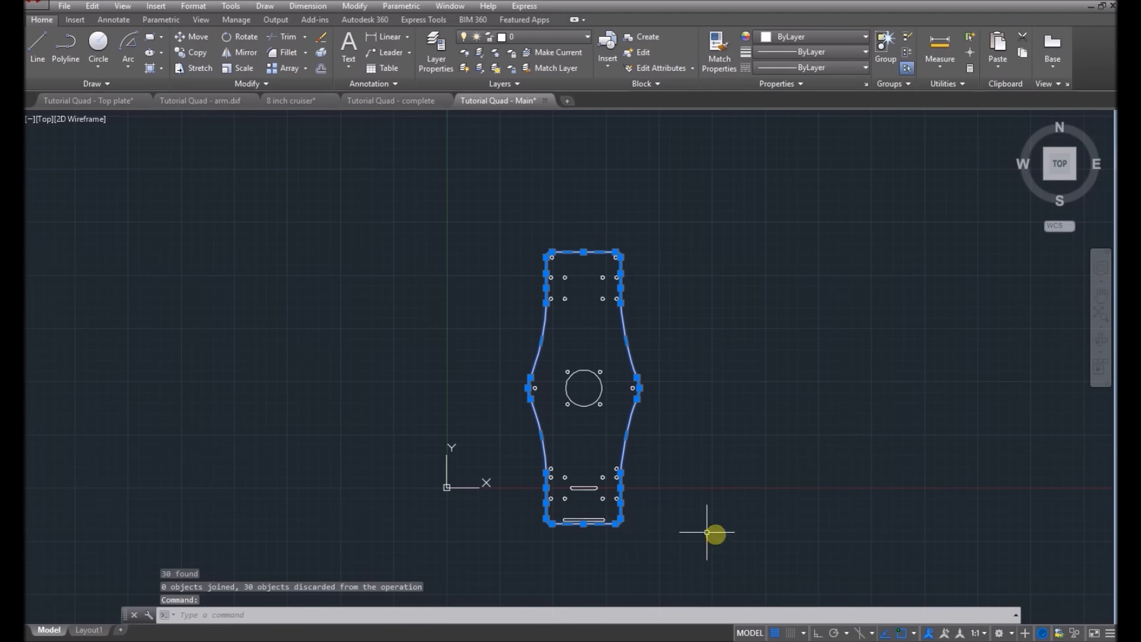
{"action": "scroll", "coordinate": [667, 509], "scroll_direction": "up", "scroll_amount": 2}
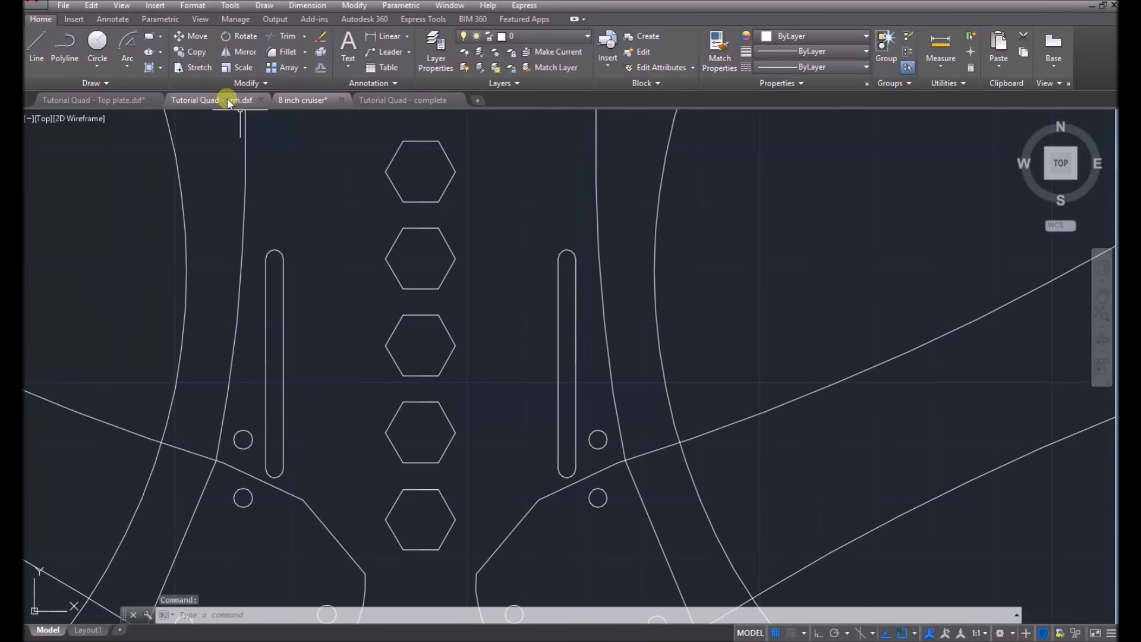
Close the arm and top plate DXF drawings without saving changes.
{"action": "left_click", "coordinate": [228, 100]}
{"action": "left_click", "coordinate": [259, 100]}
{"action": "left_click", "coordinate": [619, 353]}
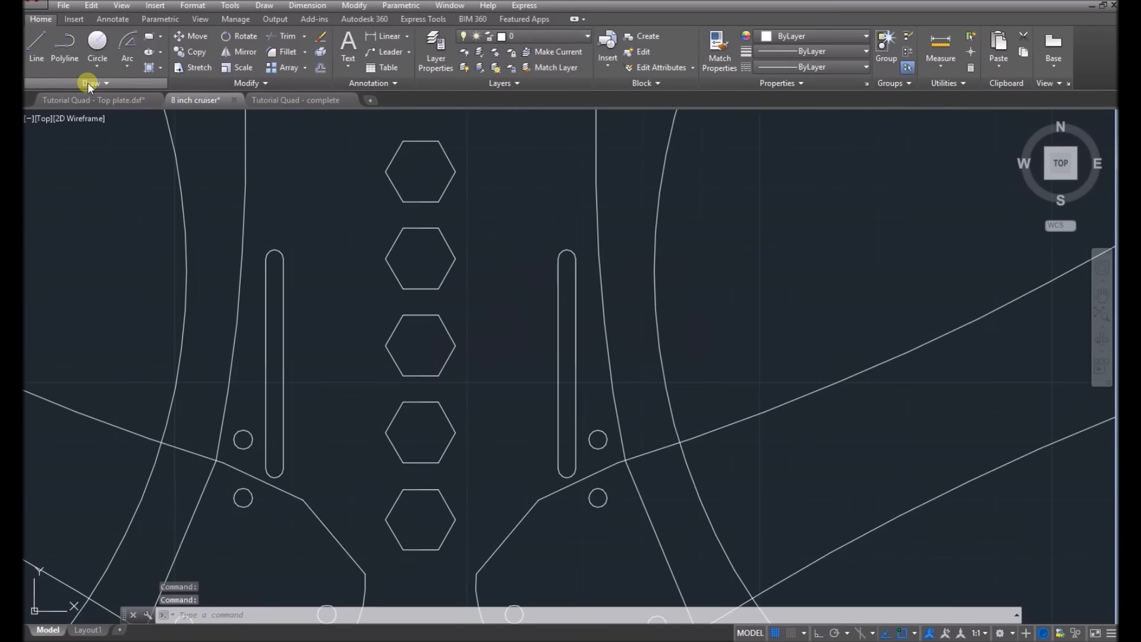
{"action": "left_click", "coordinate": [106, 101]}
{"action": "left_click", "coordinate": [155, 100]}
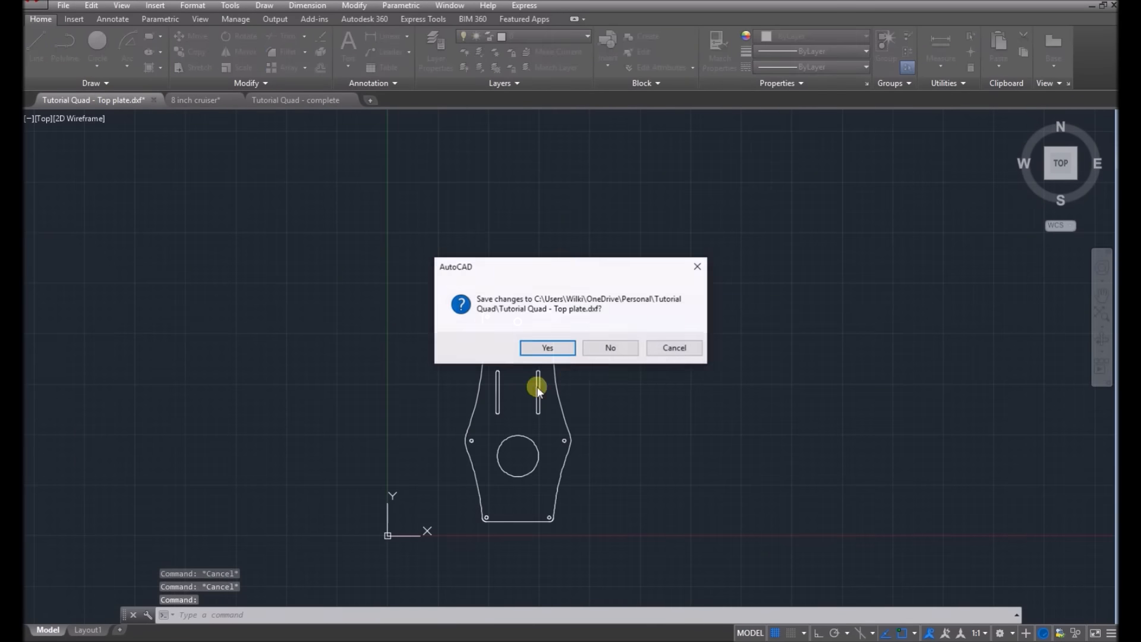
{"action": "left_click", "coordinate": [612, 349]}
{"action": "left_click", "coordinate": [629, 353]}
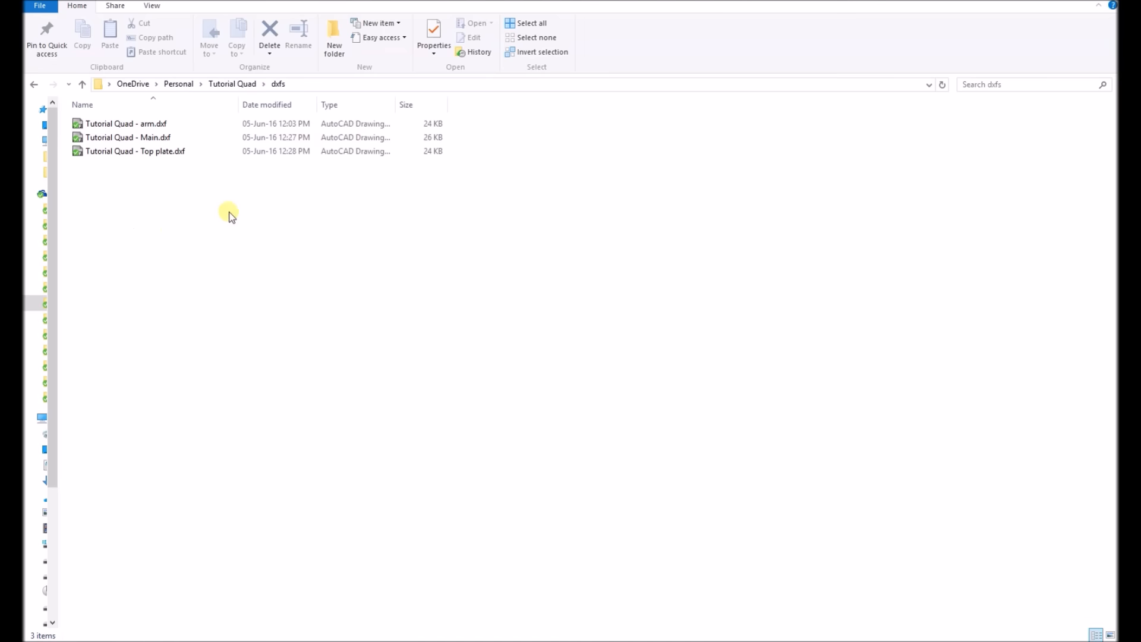
{"action": "left_click_drag", "start_coordinate": [184, 194], "coordinate": [379, 270]}
{"action": "left_click_drag", "start_coordinate": [243, 405], "coordinate": [286, 431]}
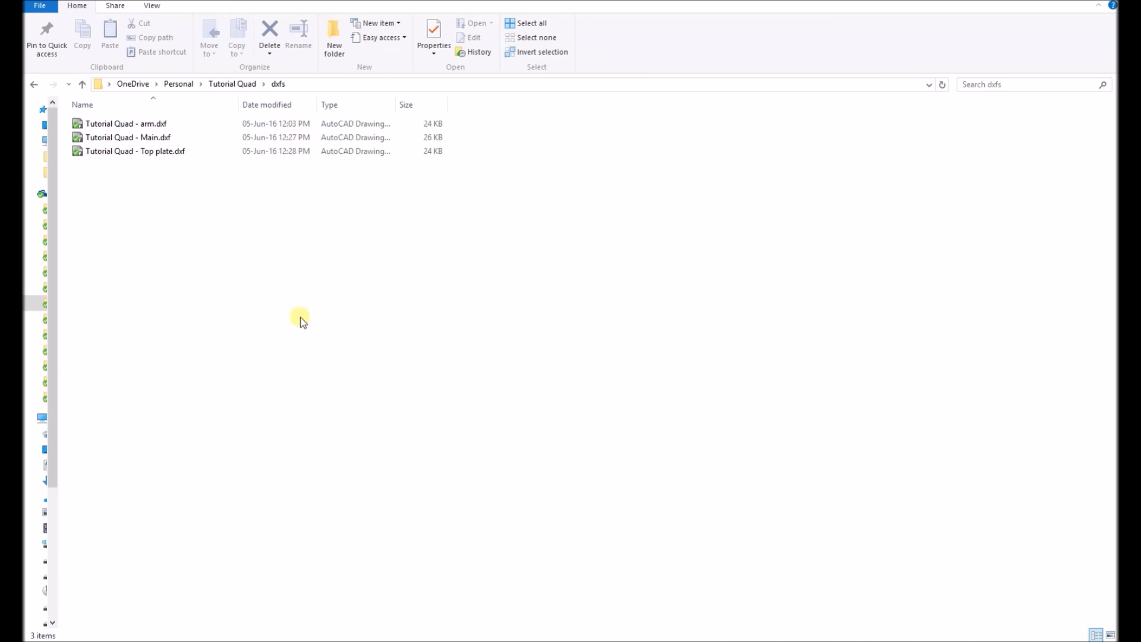